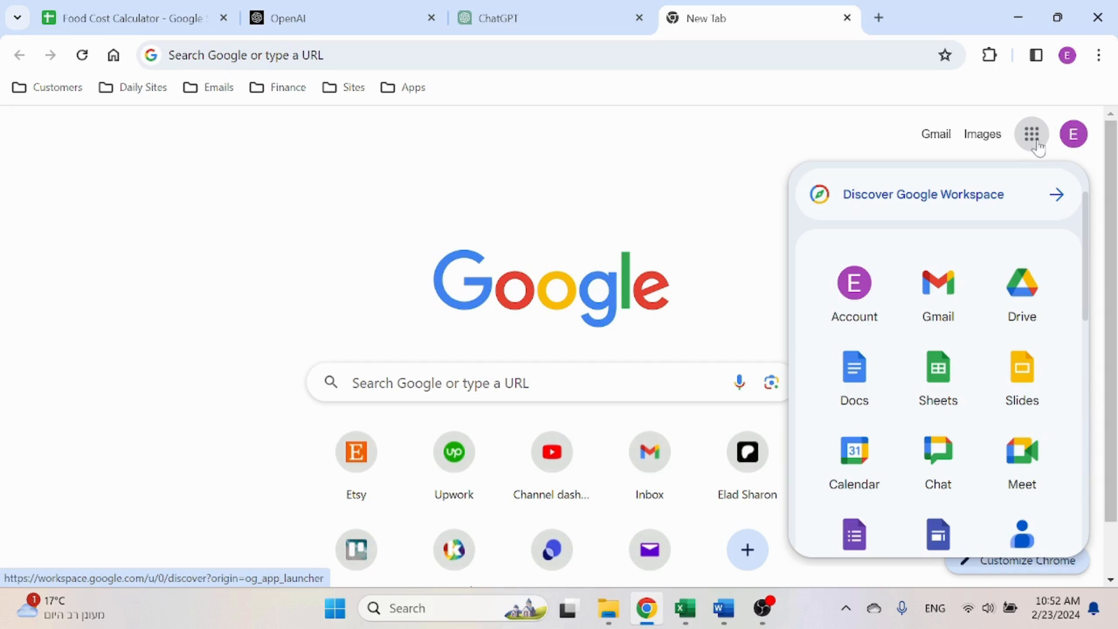
Open Google Sheets and create a new blank spreadsheet
left_click(949, 394)
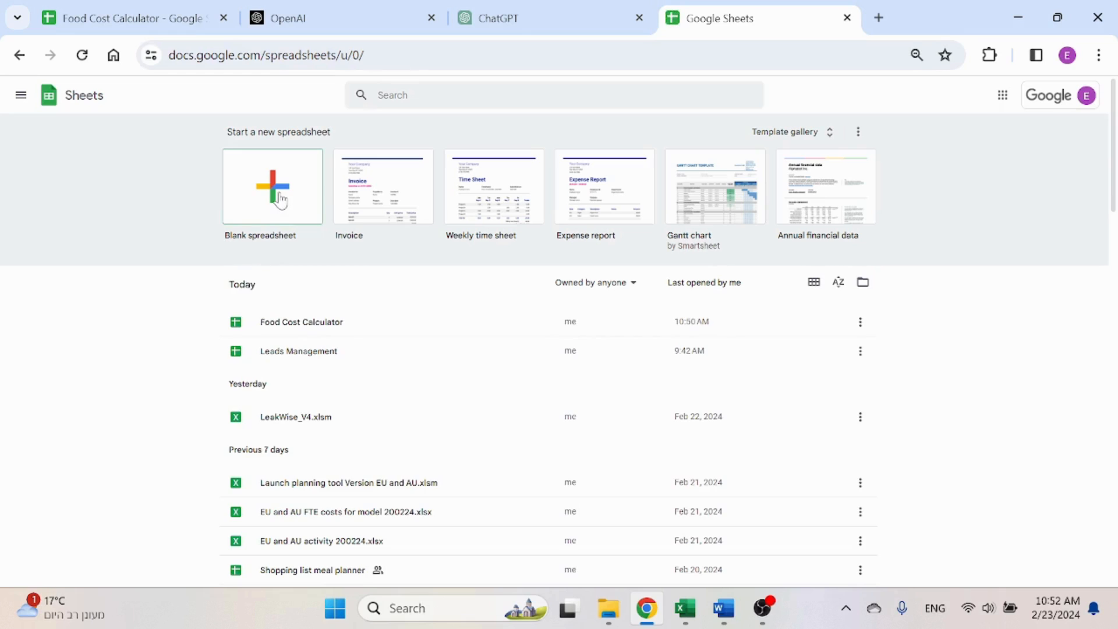
left_click(281, 197)
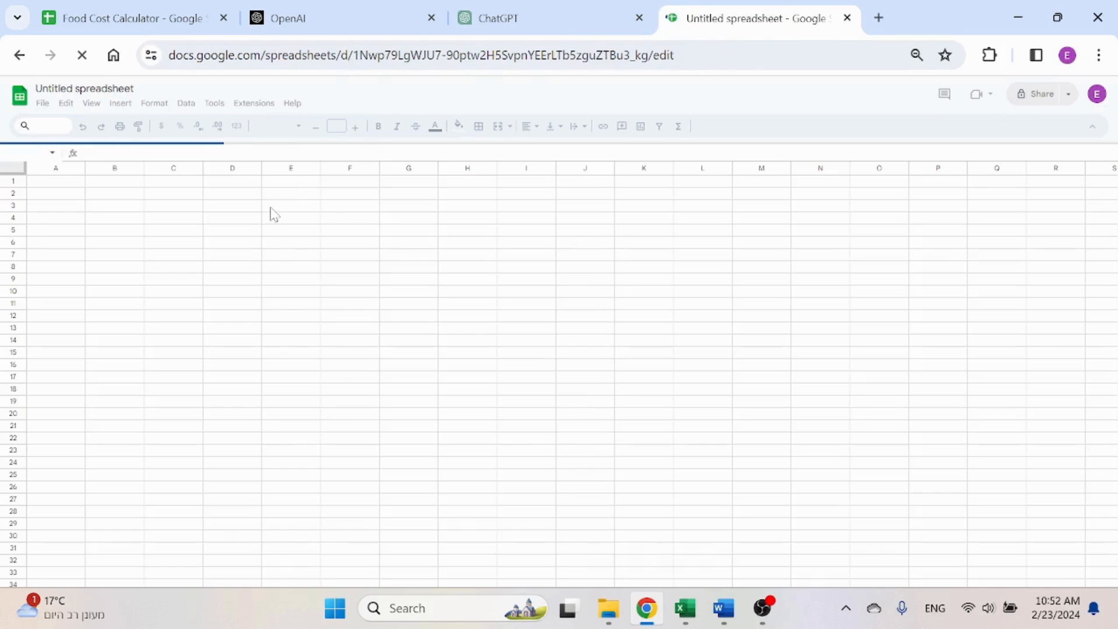
left_click(84, 89)
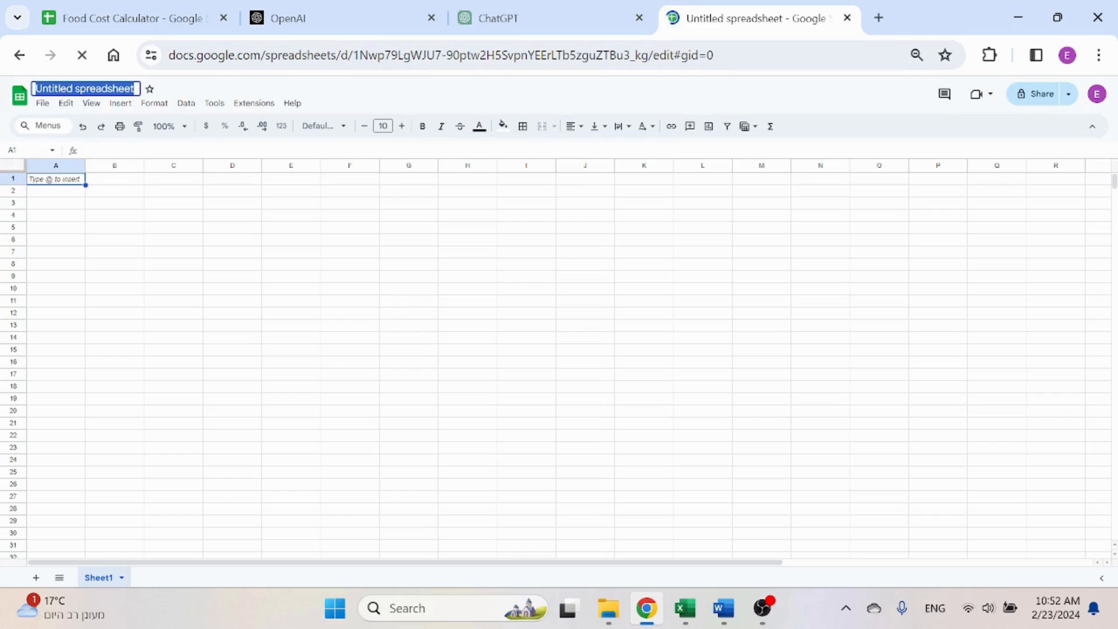
type("Food c")
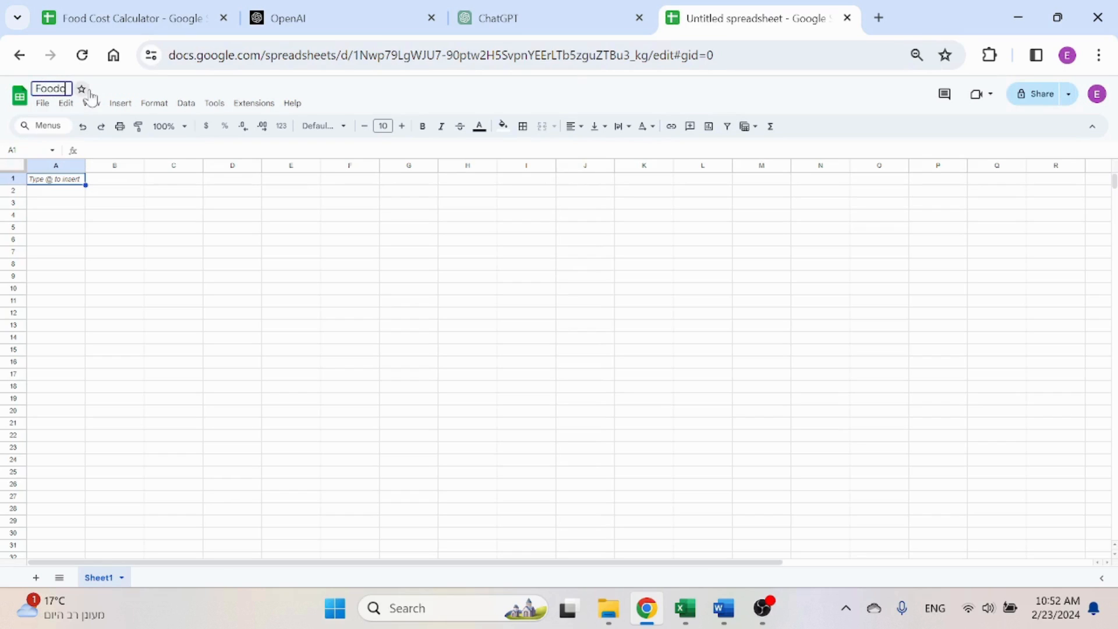
key("Escape")
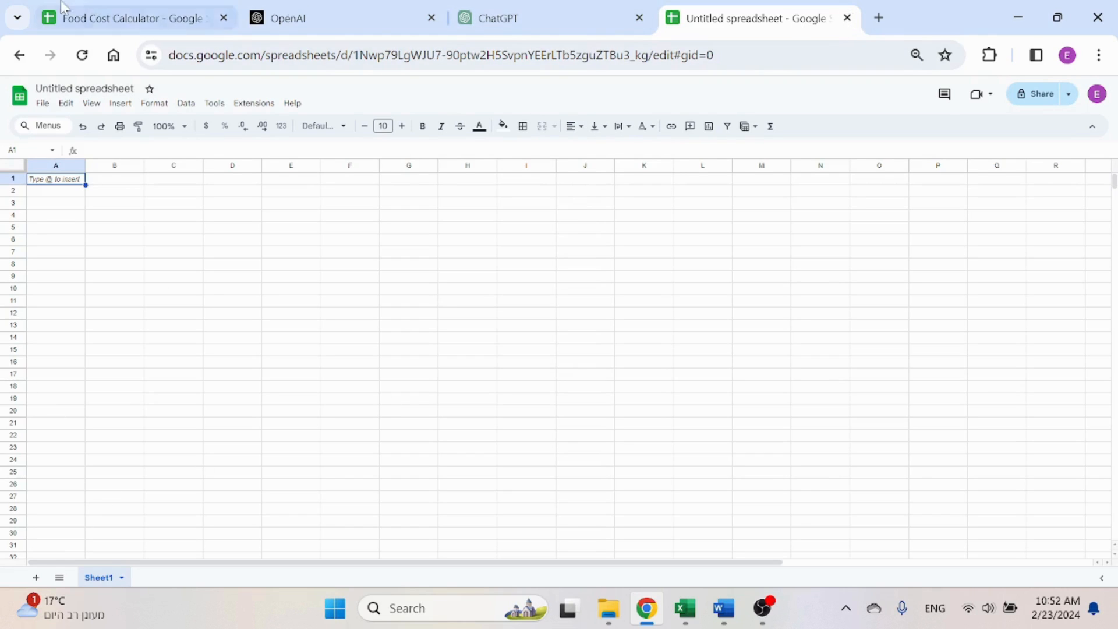
Switch to the Food Cost Calculator spreadsheet and inspect Margherita Pizza's recipe name, number of servings and recipe cost cells
left_click(134, 18)
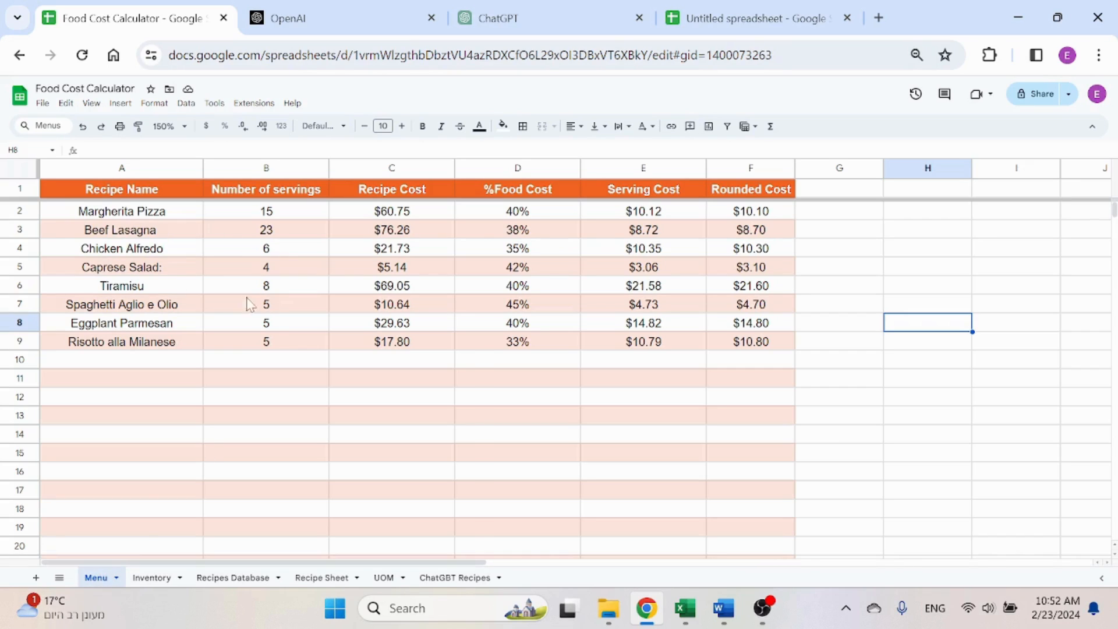
left_click(139, 213)
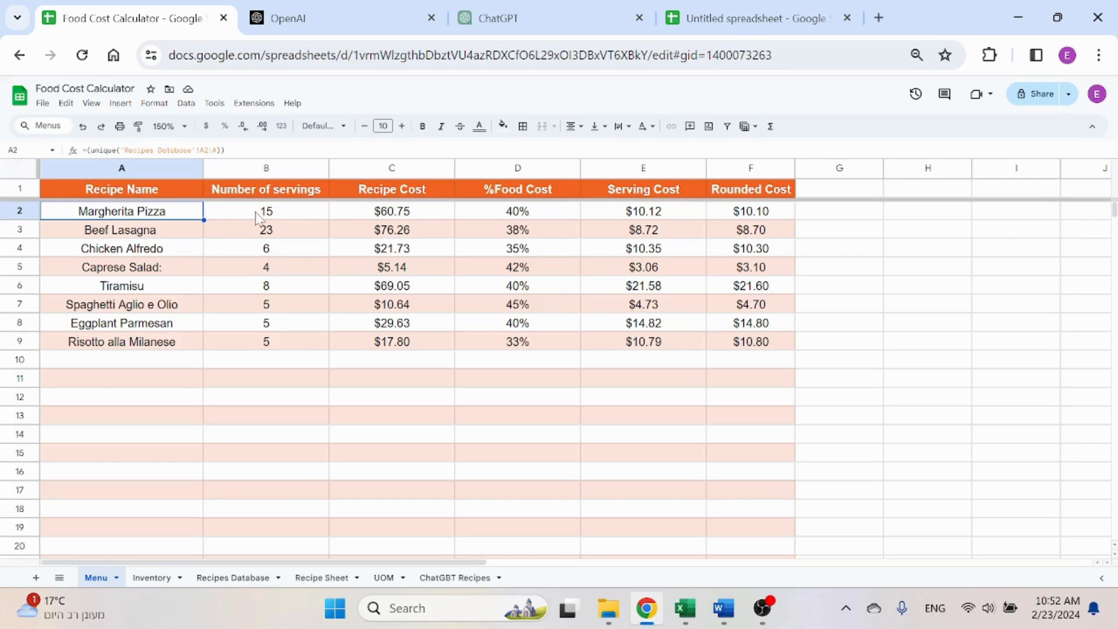
left_click(281, 215)
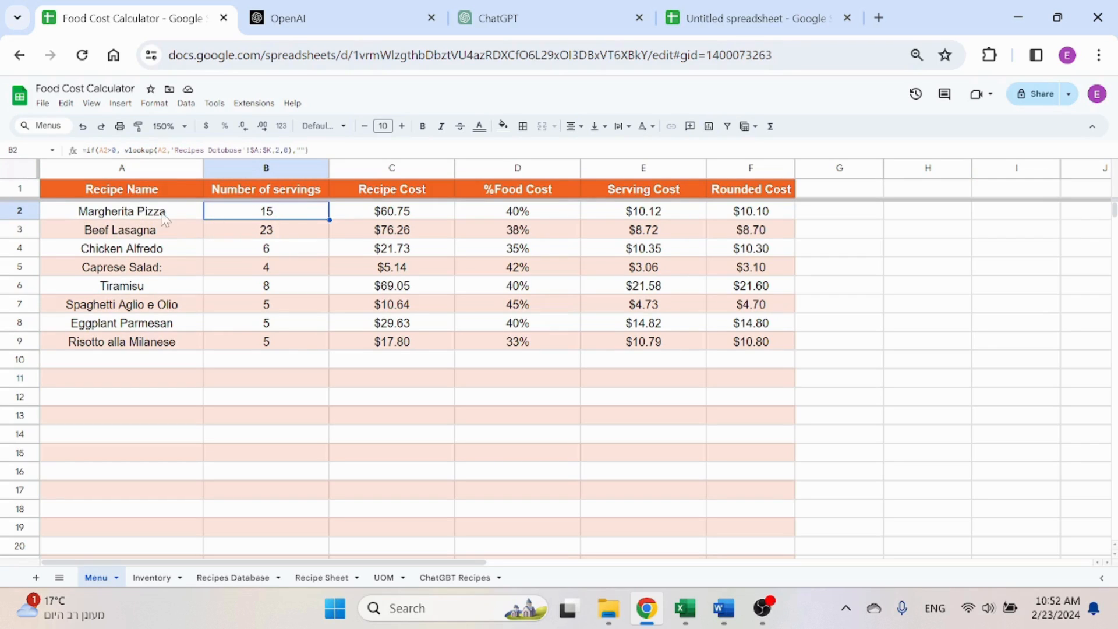
left_click(421, 214)
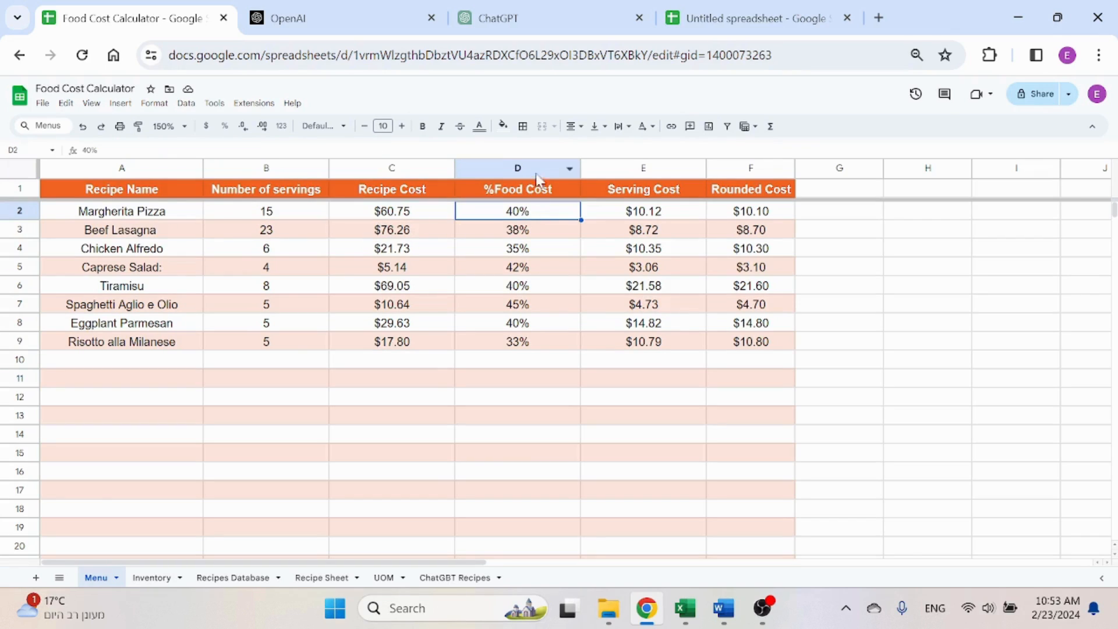
Set the food cost percentage of Margherita Pizza in the Menu sheet to 35%
left_click(534, 168)
left_click(539, 215)
type("35%")
key("Return")
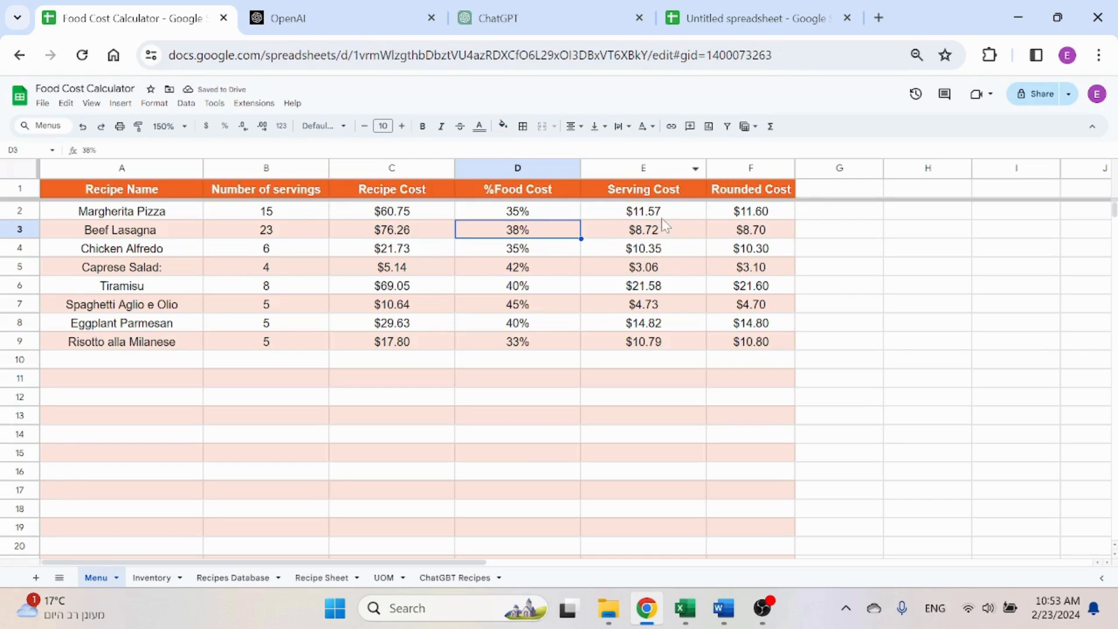
Try rounding Margherita Pizza's rounded cost to 0 decimal places in the ROUND formula, and undo the change
left_click(667, 215)
left_click(762, 215)
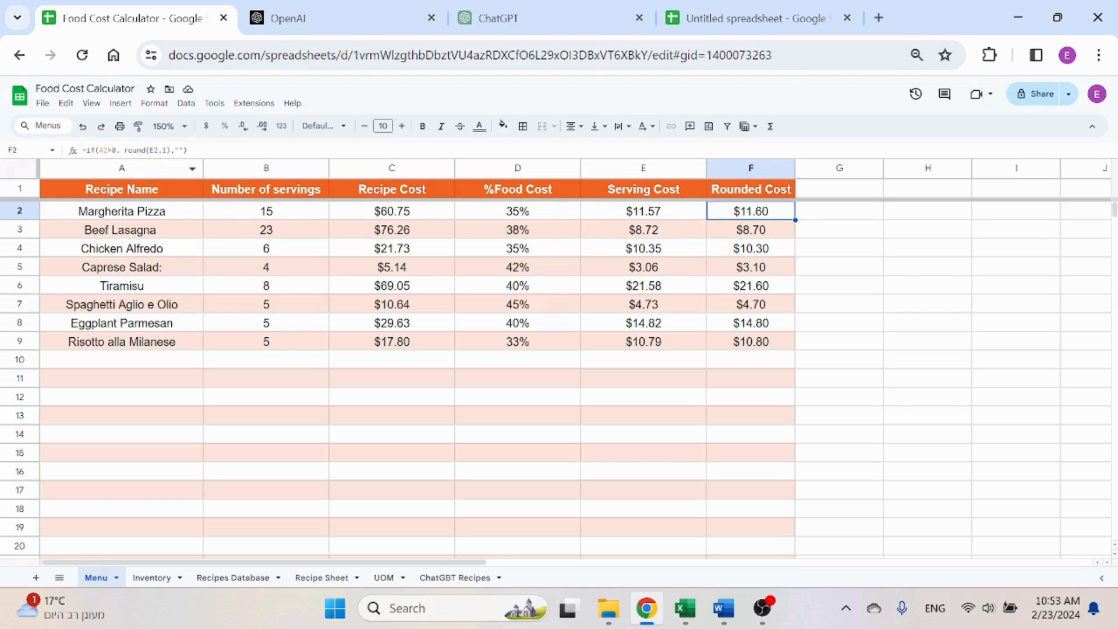
left_click(166, 150)
key("BackSpace")
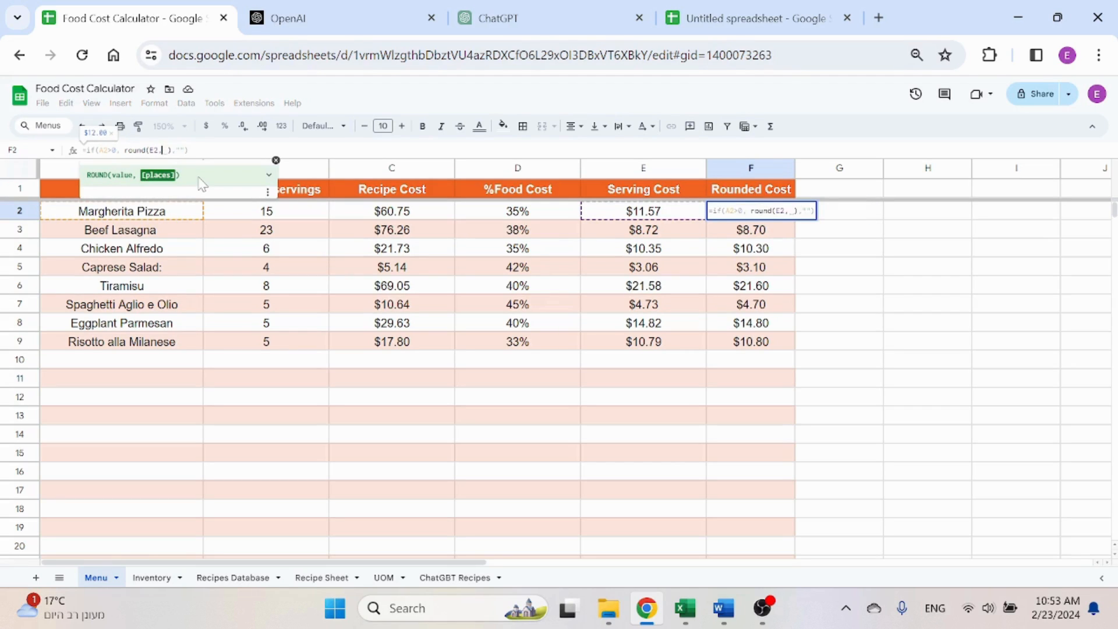
type("0")
key("Return")
key("ctrl+z")
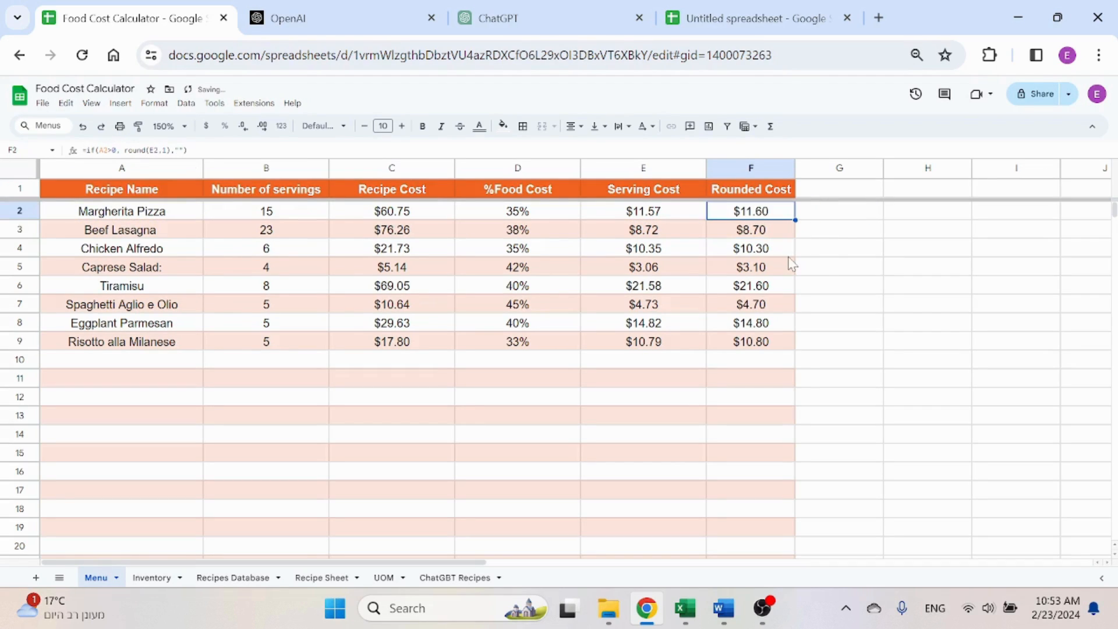
left_click(837, 249)
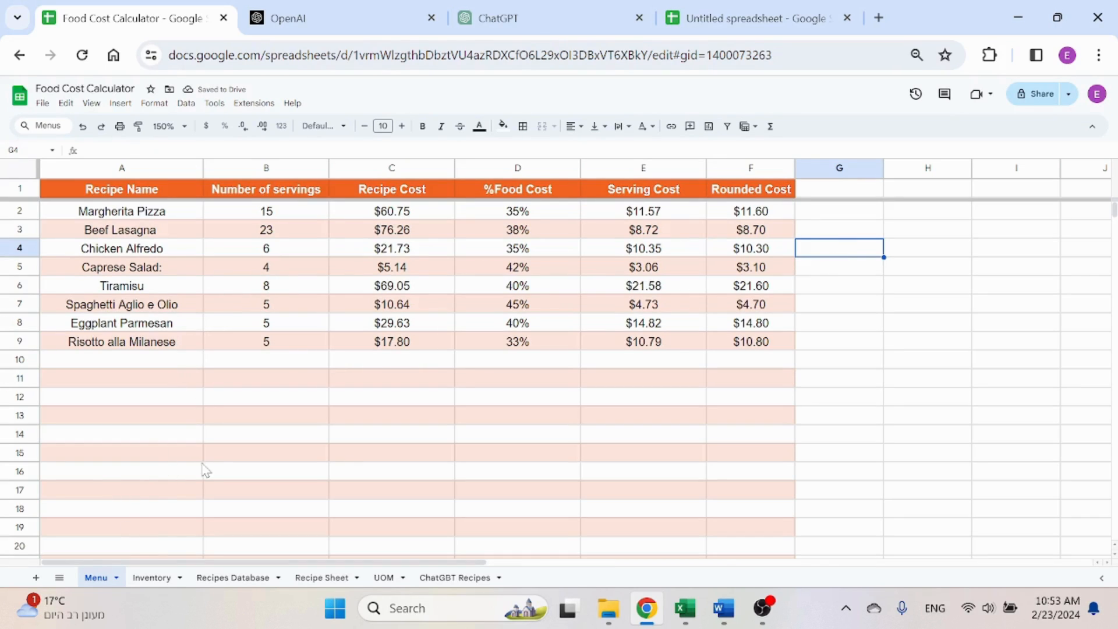
Open the Inventory sheet and inspect the all-purpose flour's quantity, cost and cost-per-UOM formula
left_click(151, 577)
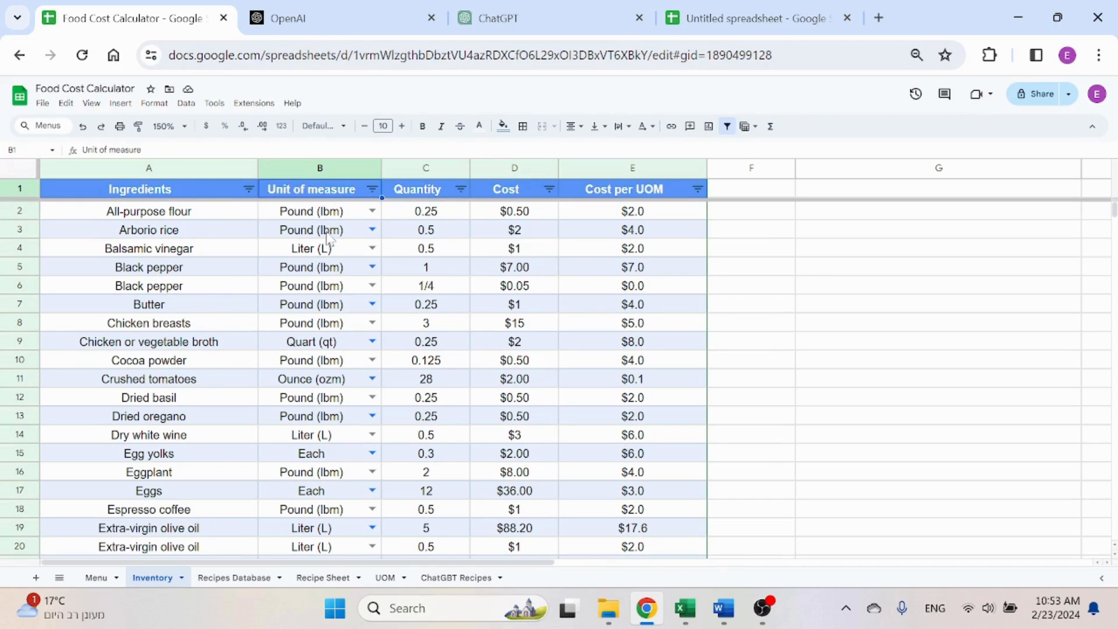
key("Right")
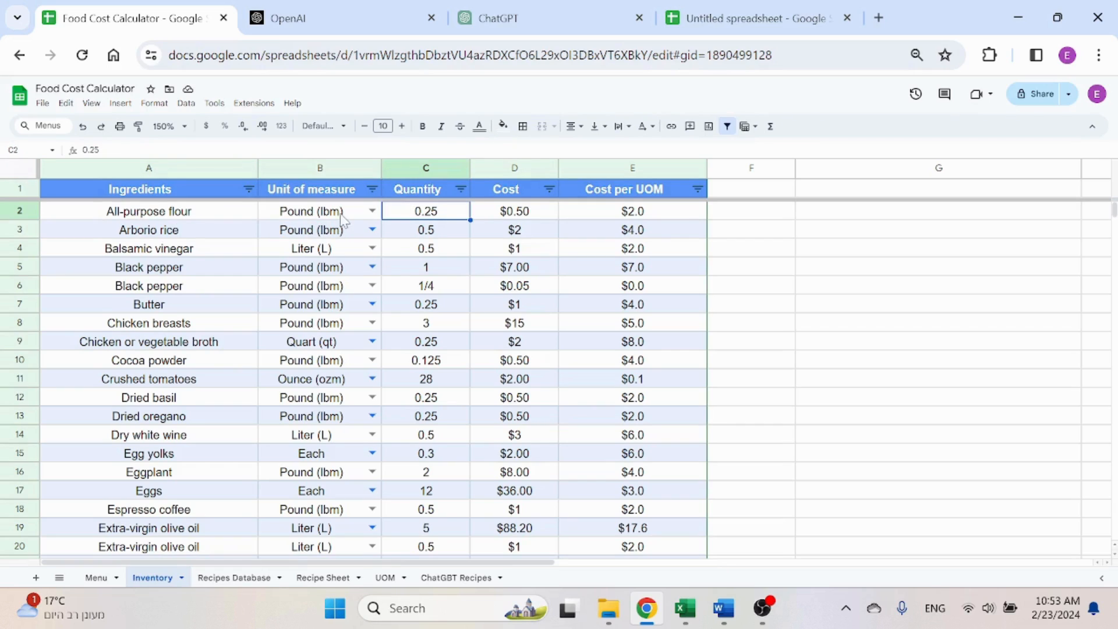
left_click(527, 219)
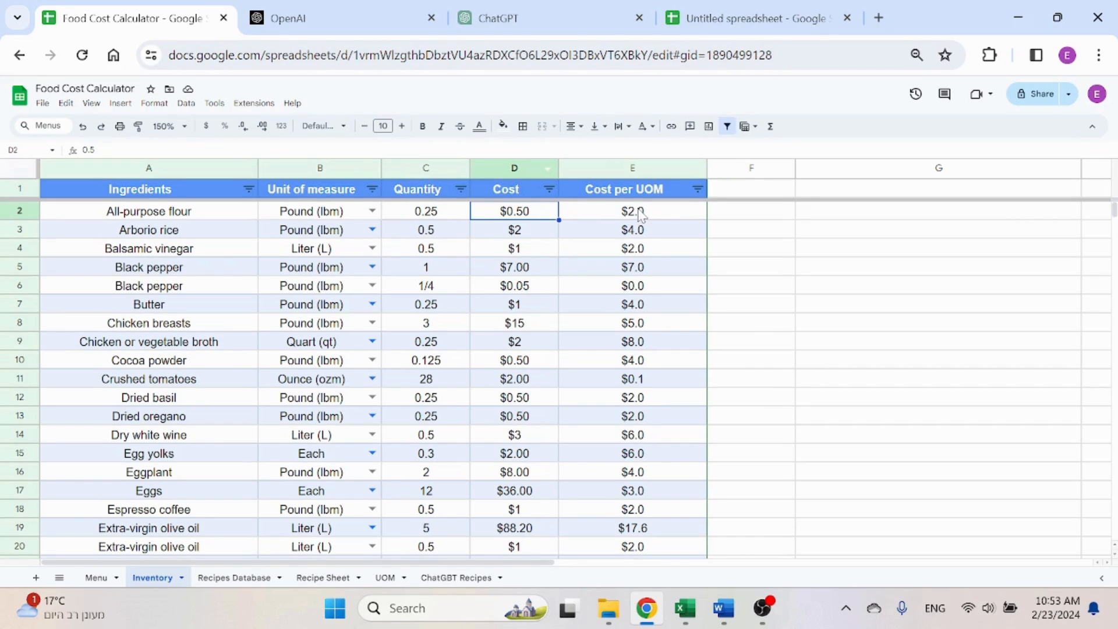
left_click(633, 170)
left_click(659, 214)
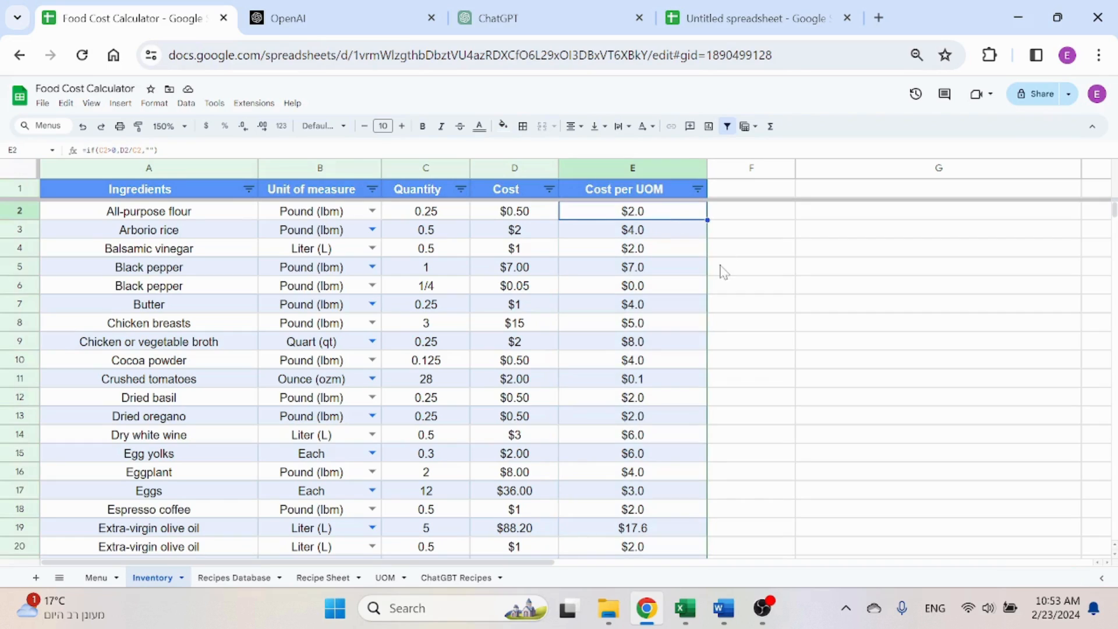
Set the all-purpose flour's quantity to 5 and its cost to 7.5, and check its cost per UOM
left_click(190, 217)
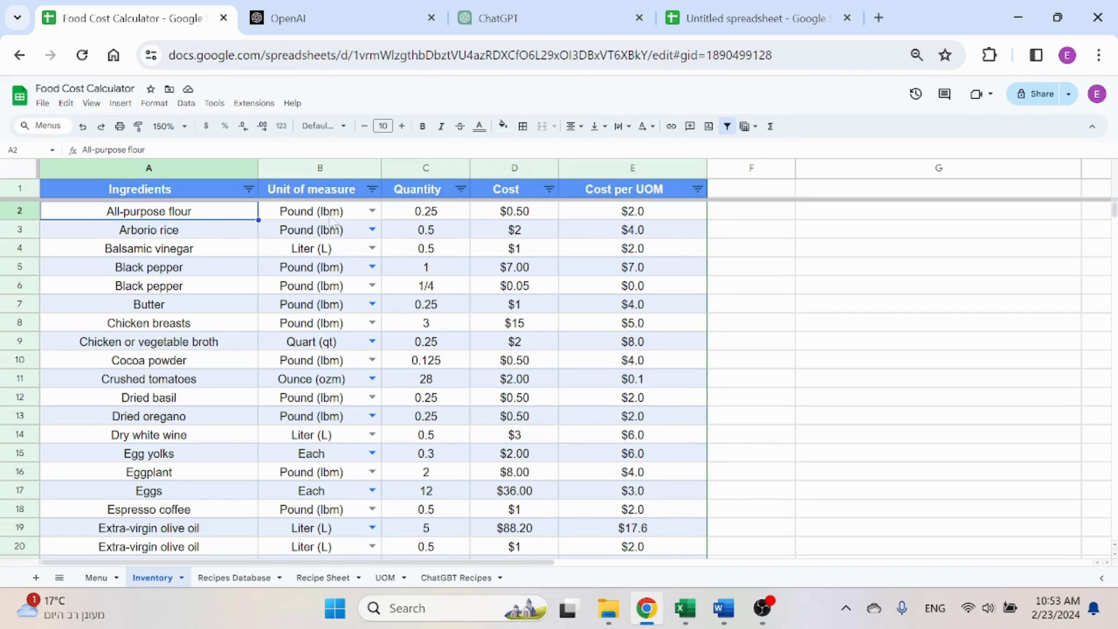
left_click(435, 217)
type("5")
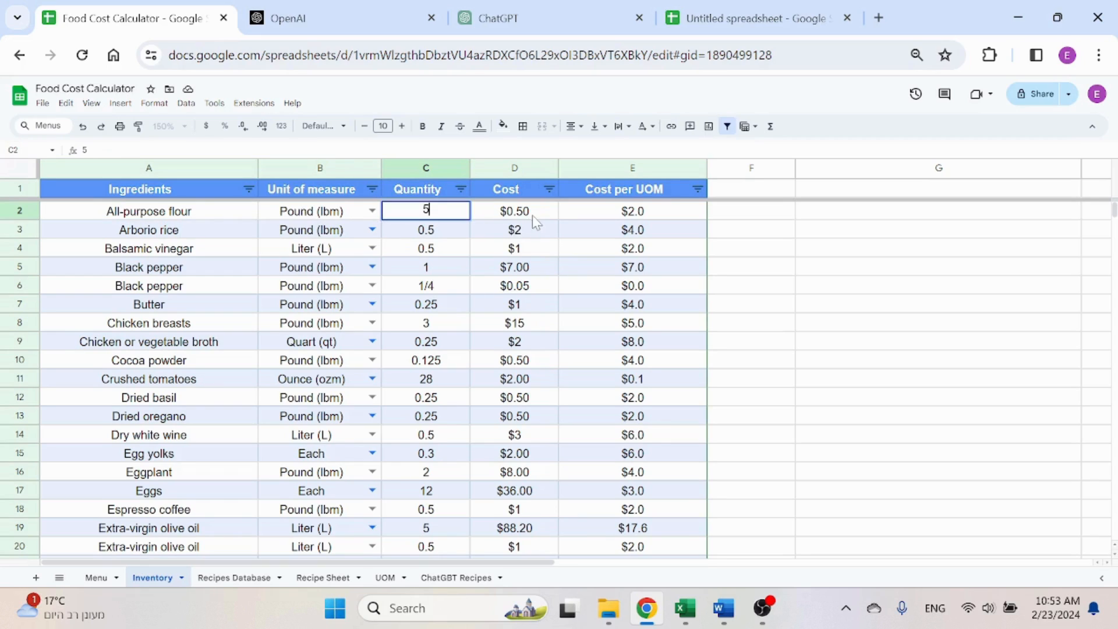
left_click(532, 216)
type("7.")
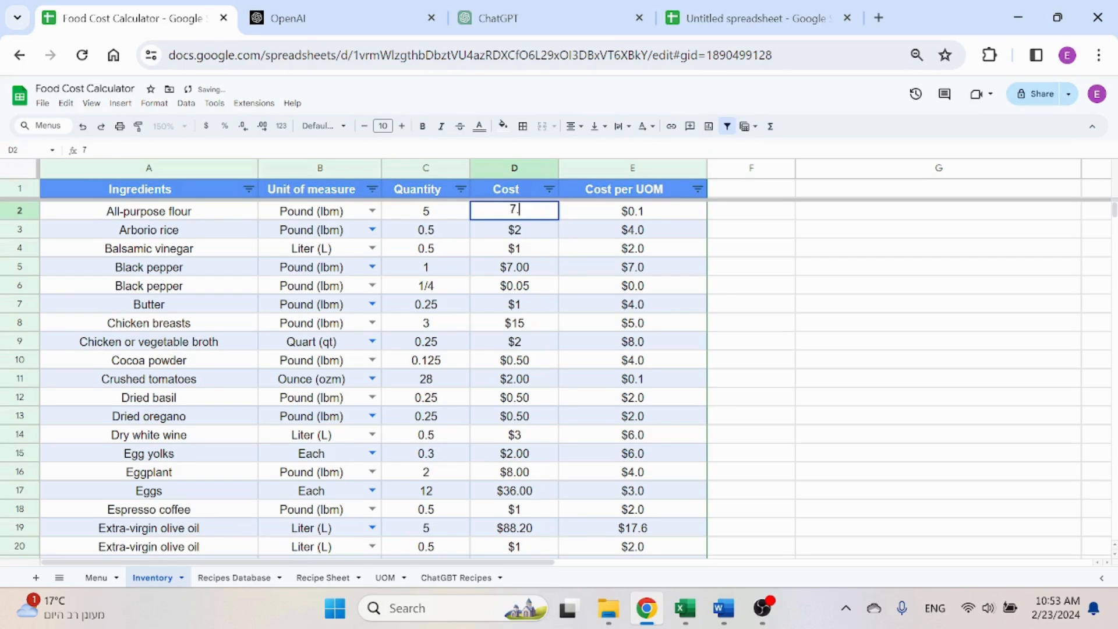
type("5")
key("Return")
left_click(532, 214)
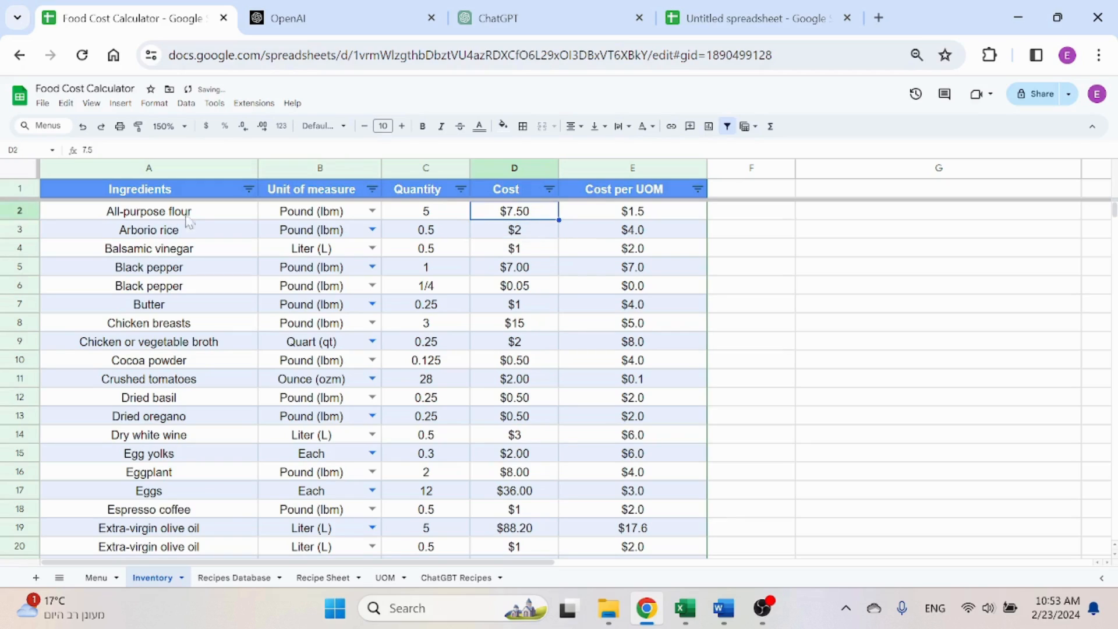
left_click(632, 211)
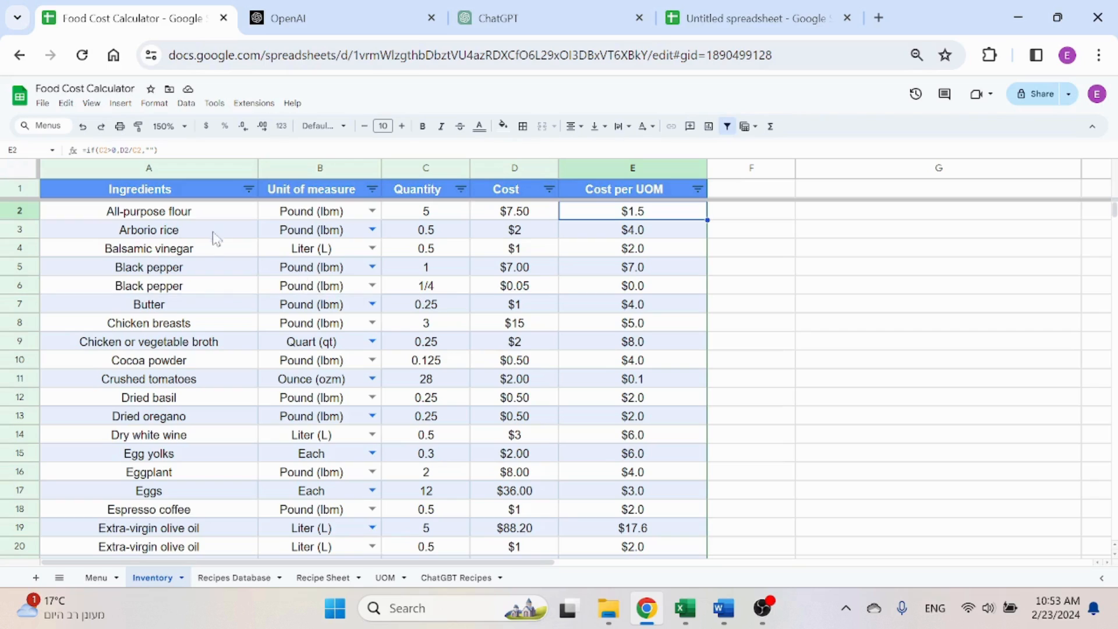
Widen the Quantity column in the Recipes Database sheet so its header fits on one line
left_click(232, 579)
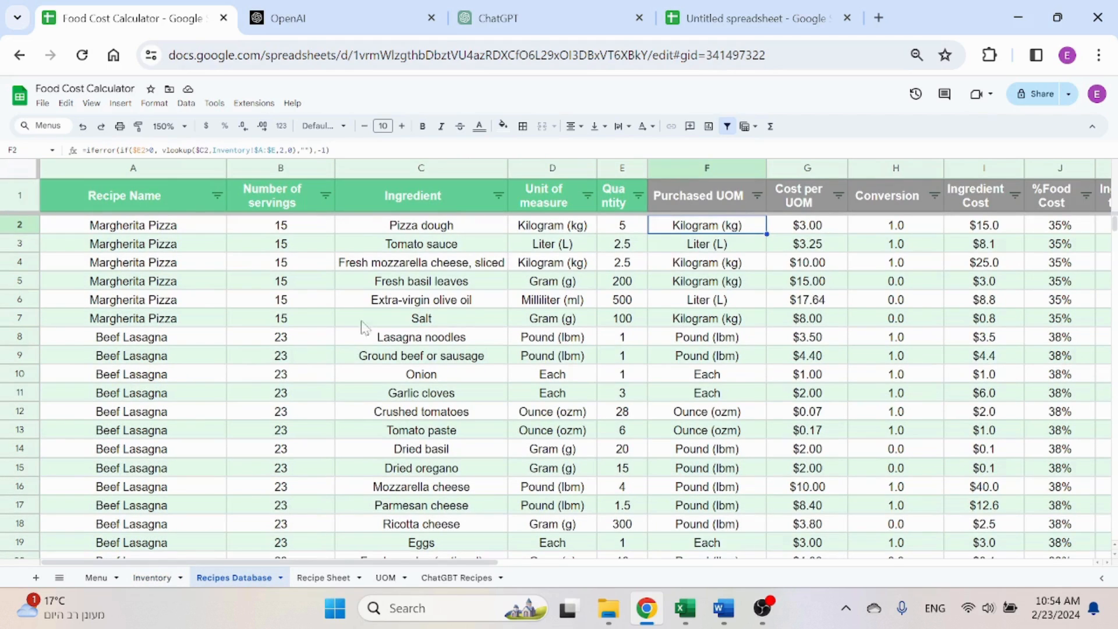
left_click_drag(648, 168, 671, 168)
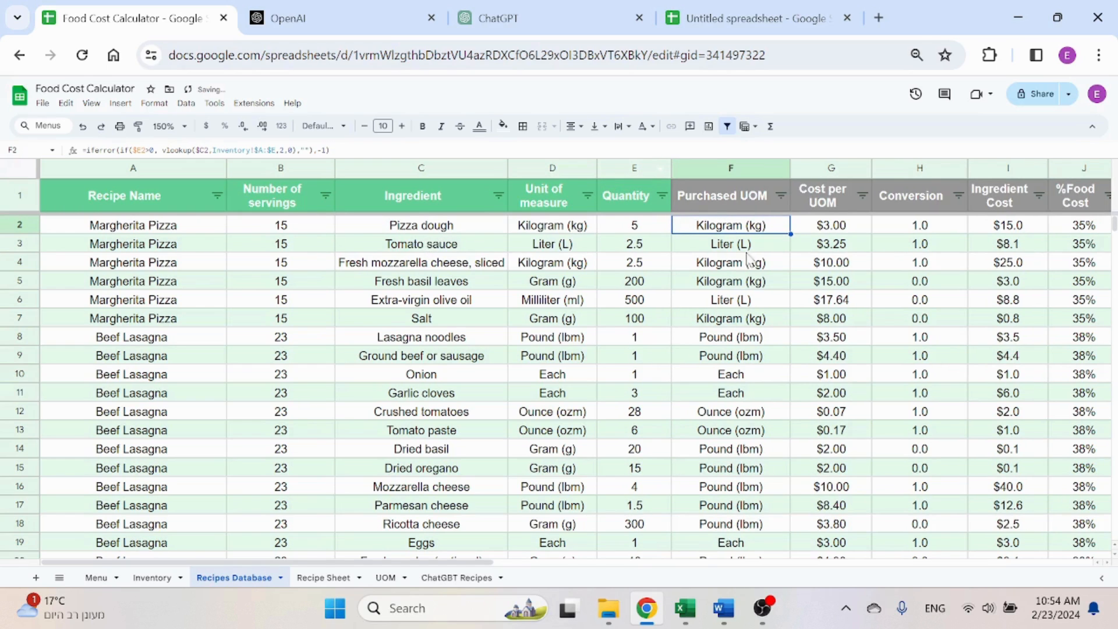
left_click_drag(473, 562, 83, 570)
Look through the Recipe Sheet, UOM and ChatGBT Recipes sheets one after another
left_click(317, 578)
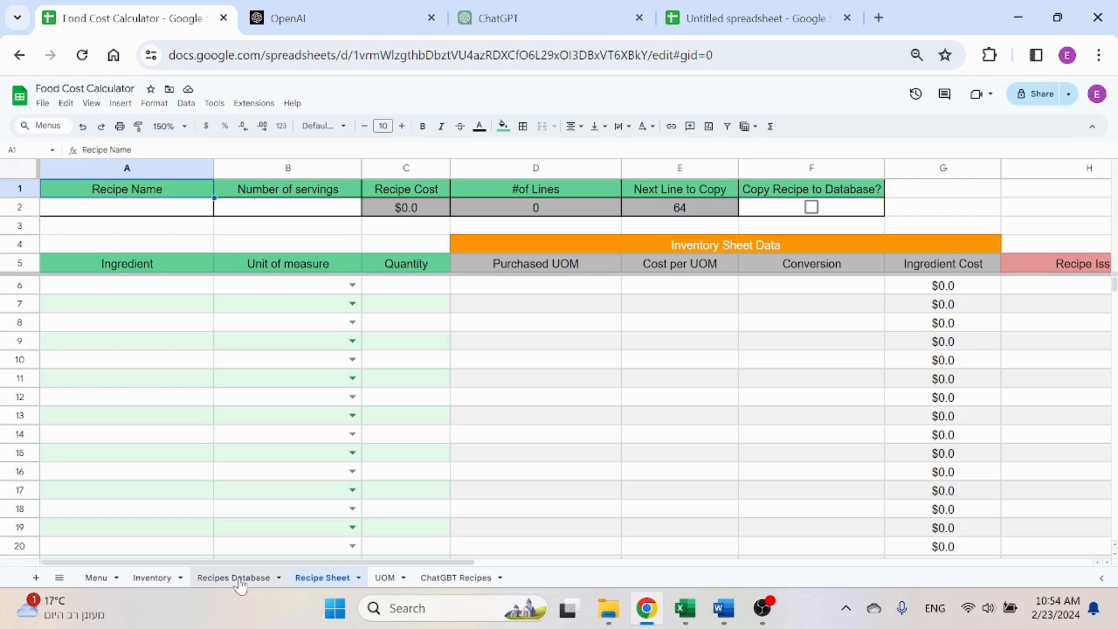
left_click(385, 578)
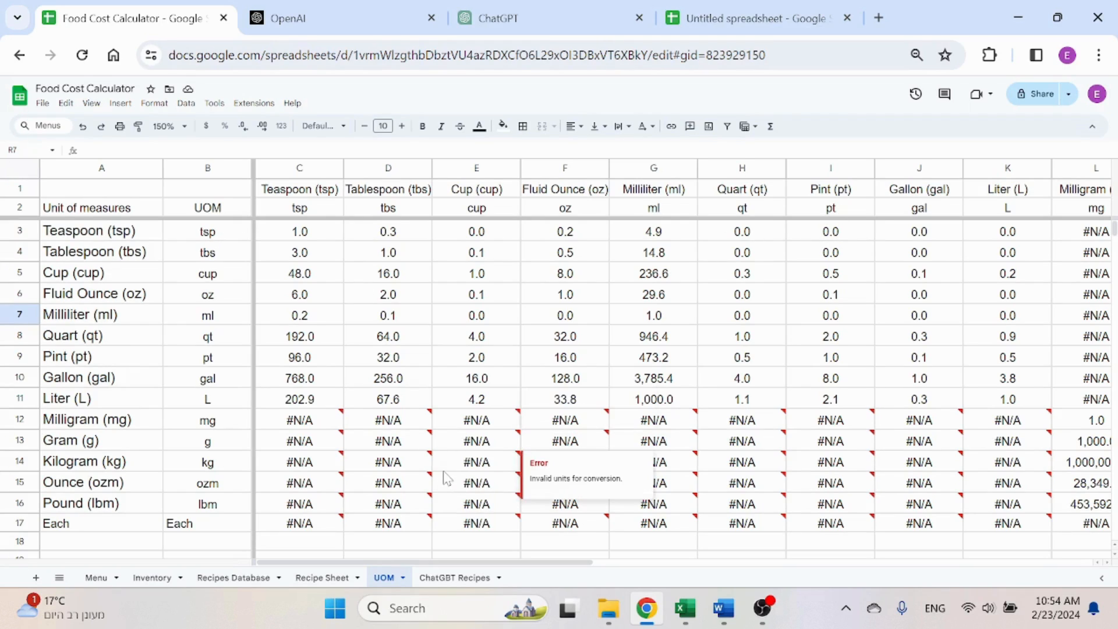
left_click(453, 578)
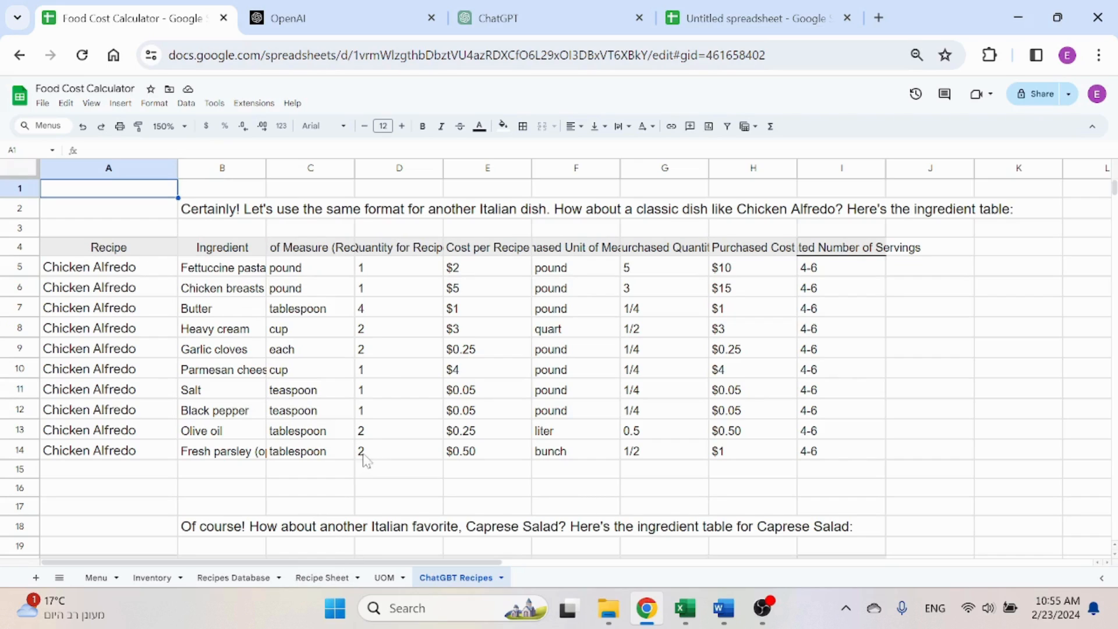
Return to the UOM sheet and examine the value, start unit and end unit arguments of the CONVERT formula in C3
left_click(384, 577)
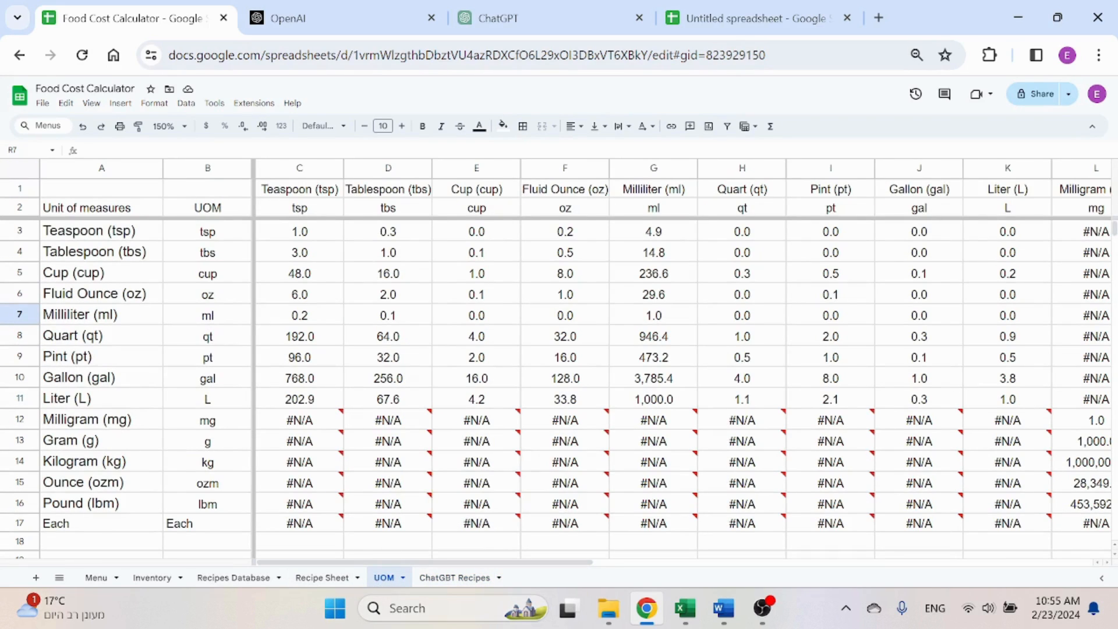
left_click(319, 238)
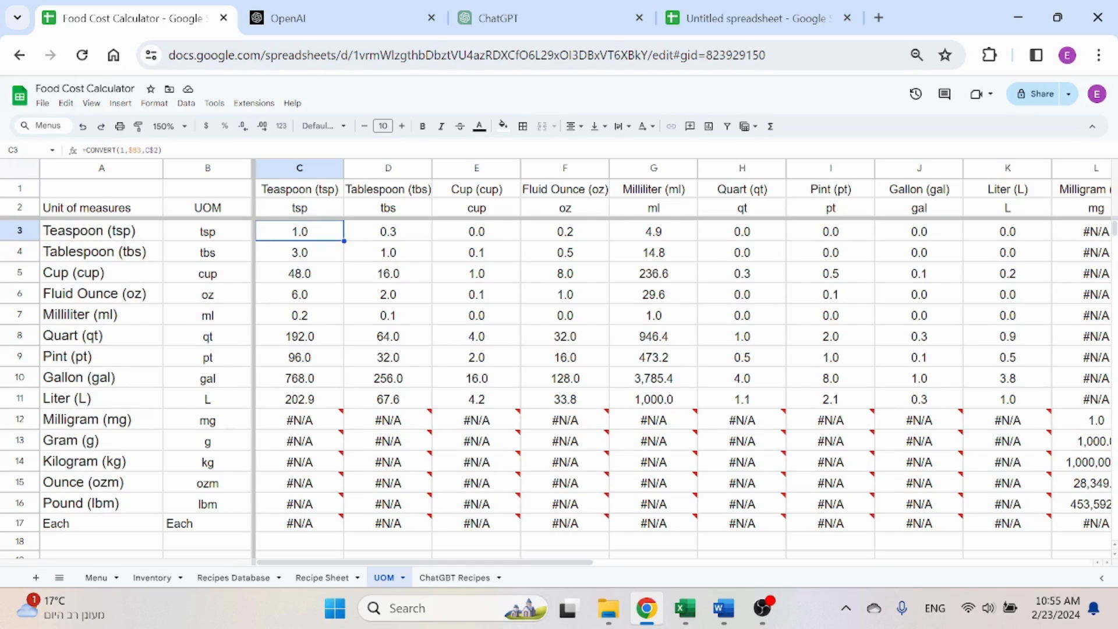
left_click(93, 150)
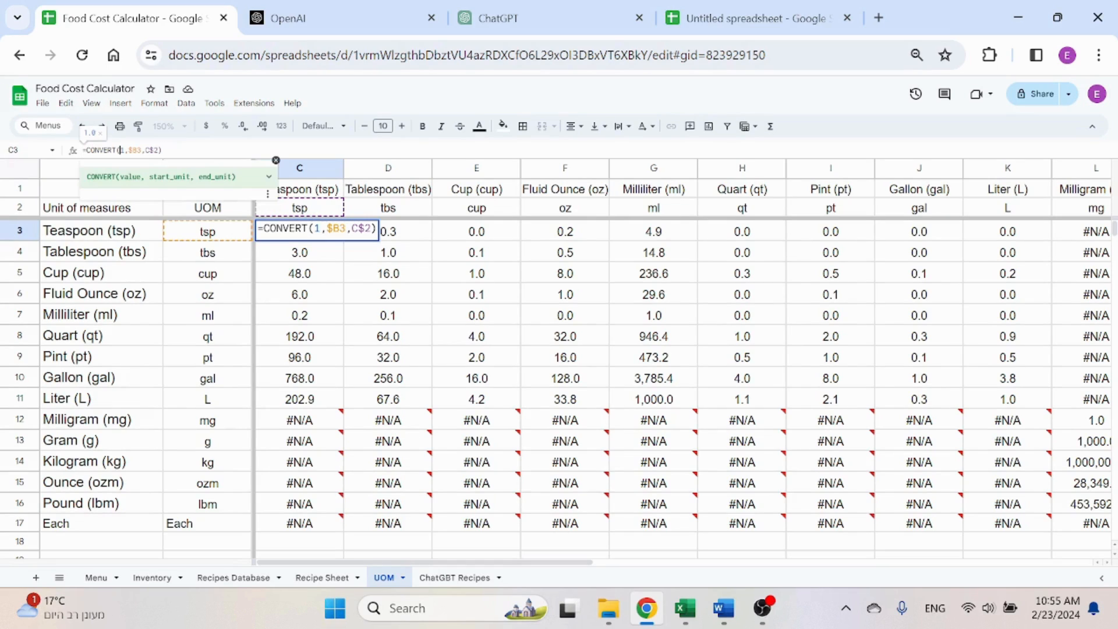
left_click(153, 150)
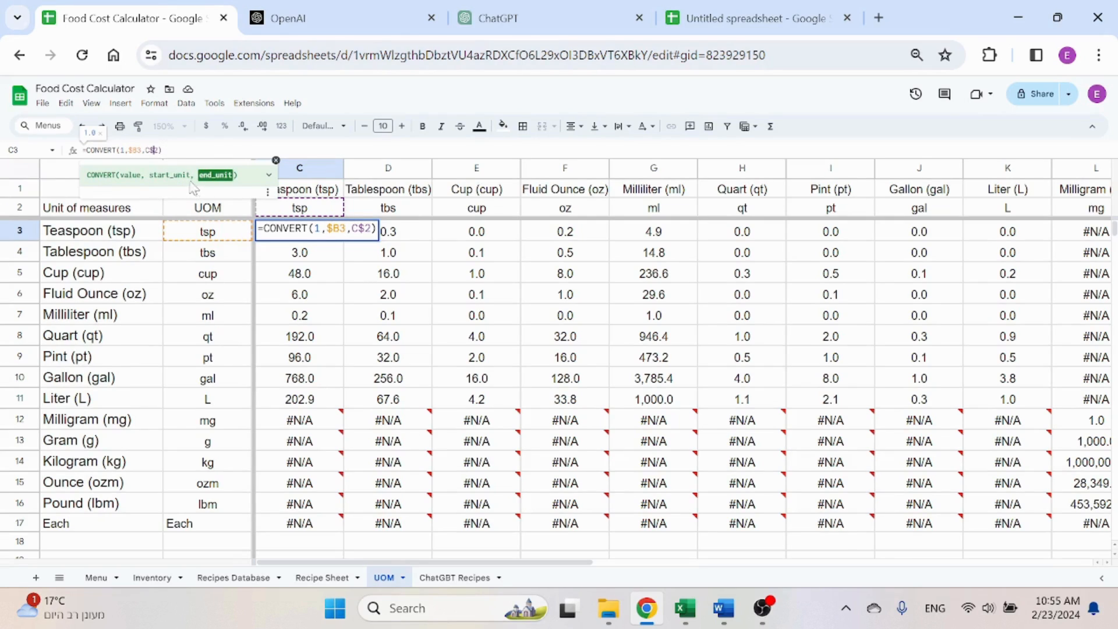
left_click(133, 151)
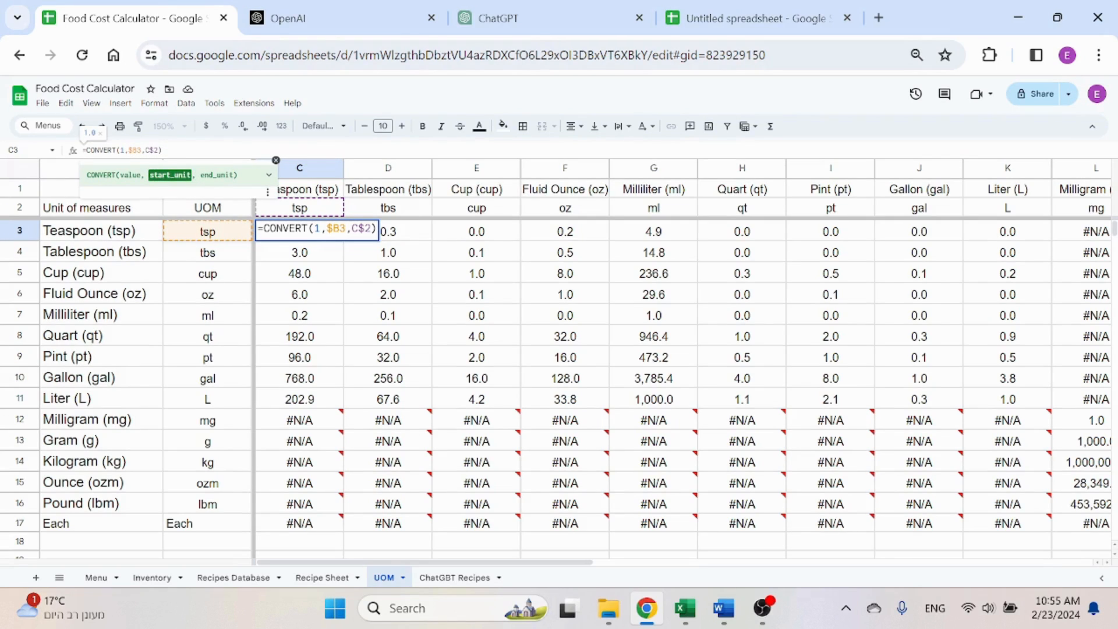
left_click(149, 150)
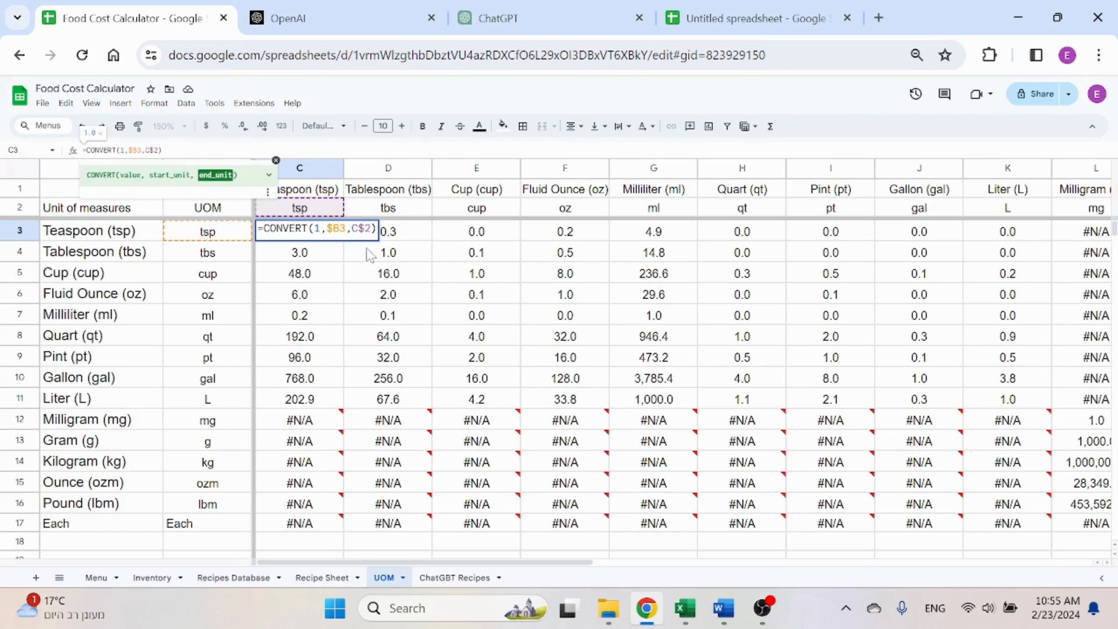
left_click(317, 222)
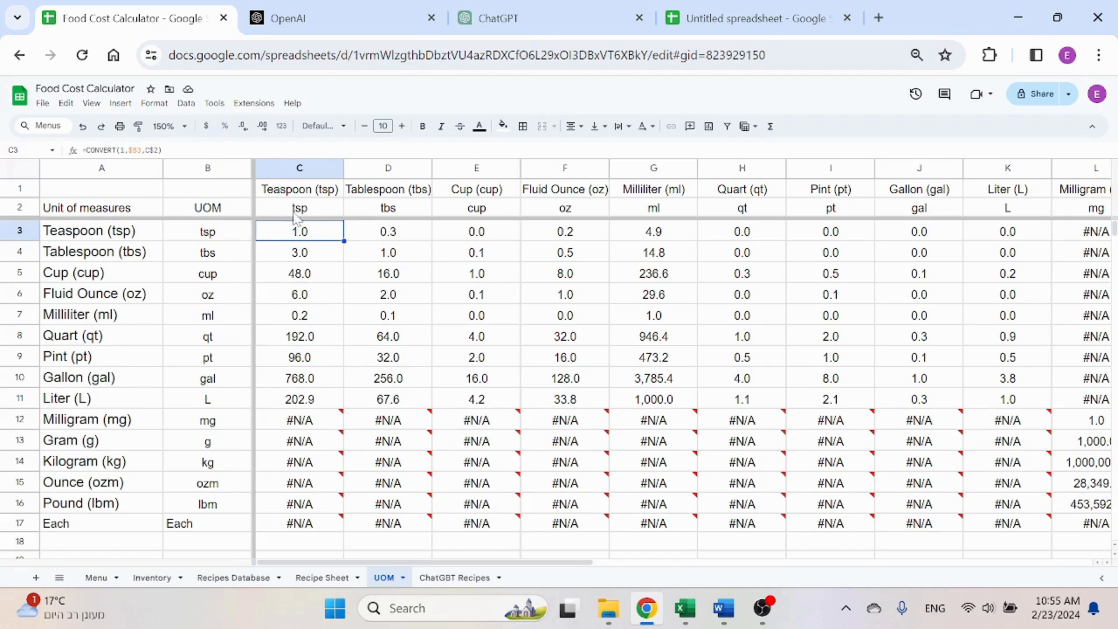
Examine the unit name column, the UOM abbreviation in B3 and the CONVERT formula in C3 that references it
left_click(134, 235)
left_click(131, 168)
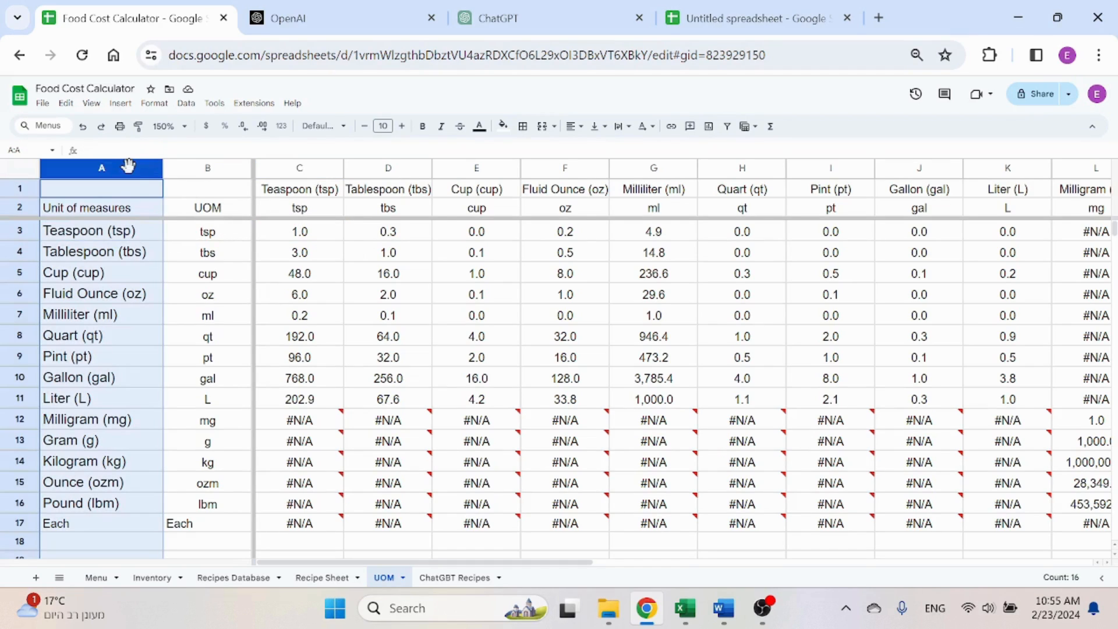
left_click(244, 236)
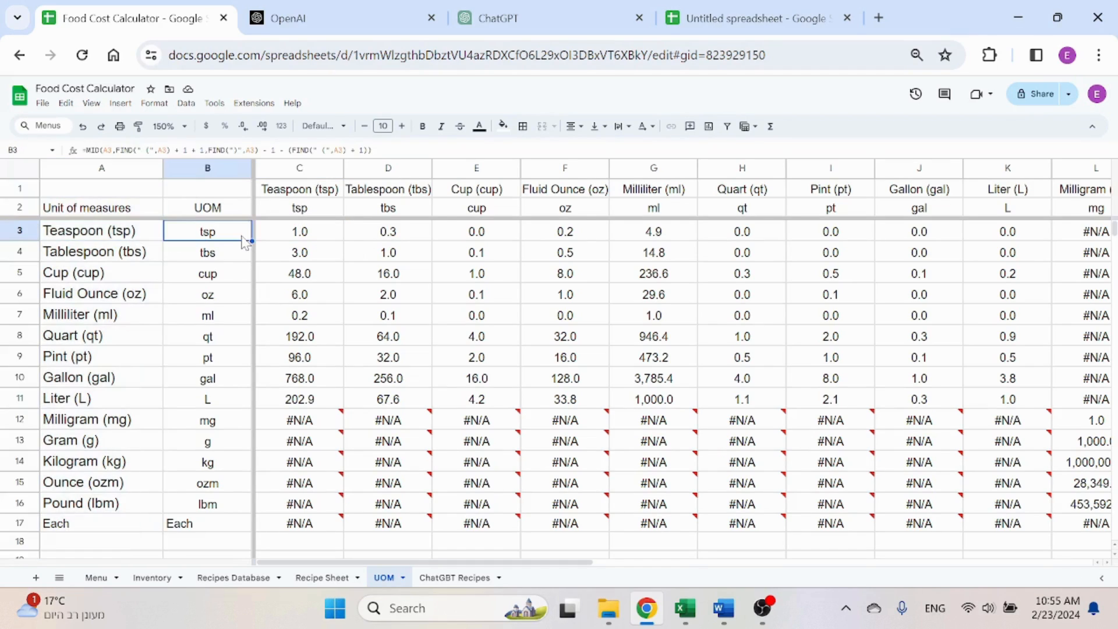
left_click(323, 235)
left_click(280, 150)
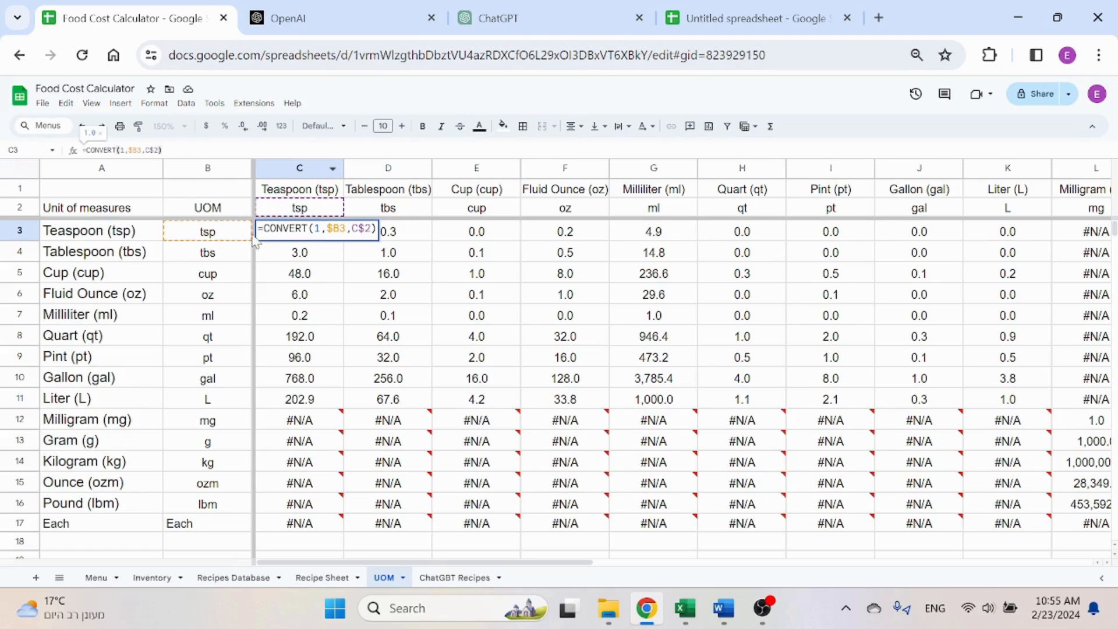
key("Escape")
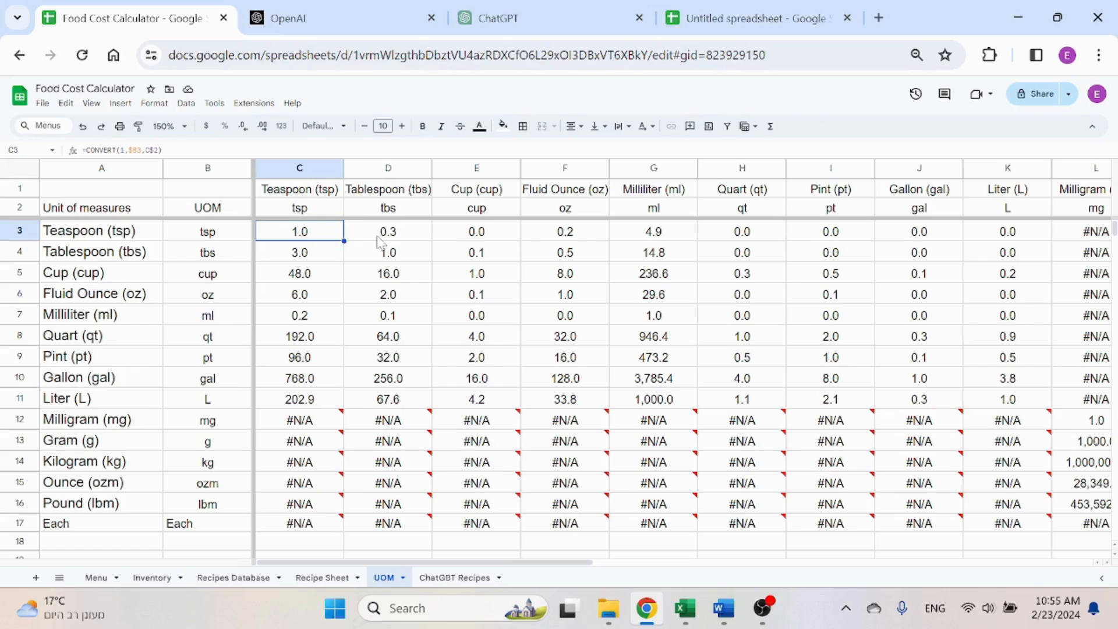
Inspect the liter-to-milliliter CONVERT formula in G11 and the cells it references
left_click(413, 235)
left_click(673, 403)
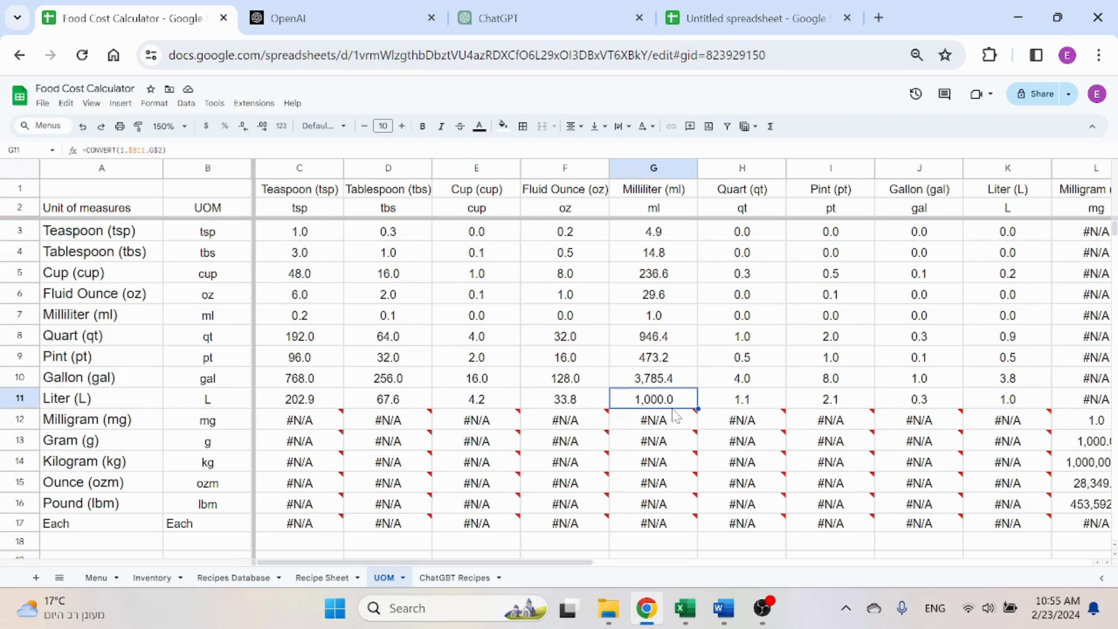
key("F2")
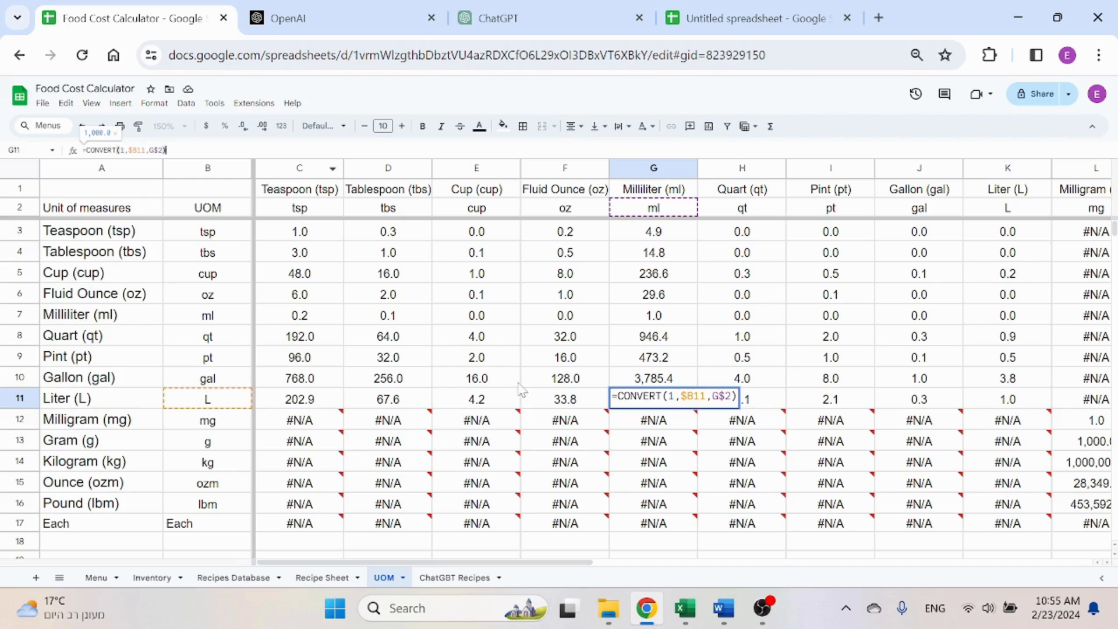
key("Escape")
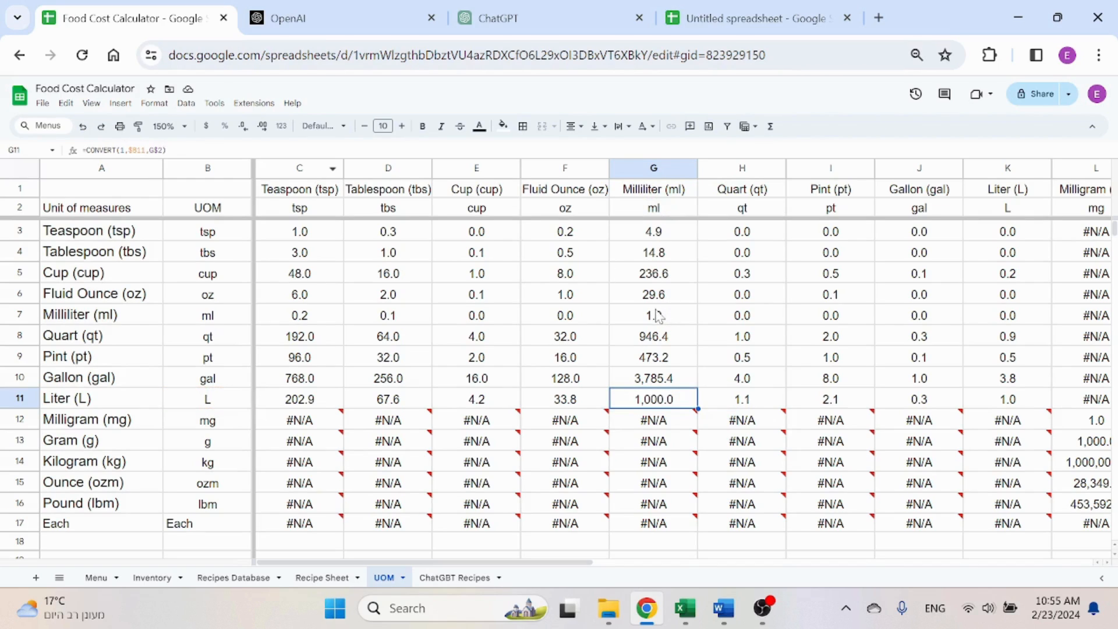
Check the milligram-to-teaspoon conversion in C12 and the Each unit's row and column across the conversion table
left_click(331, 429)
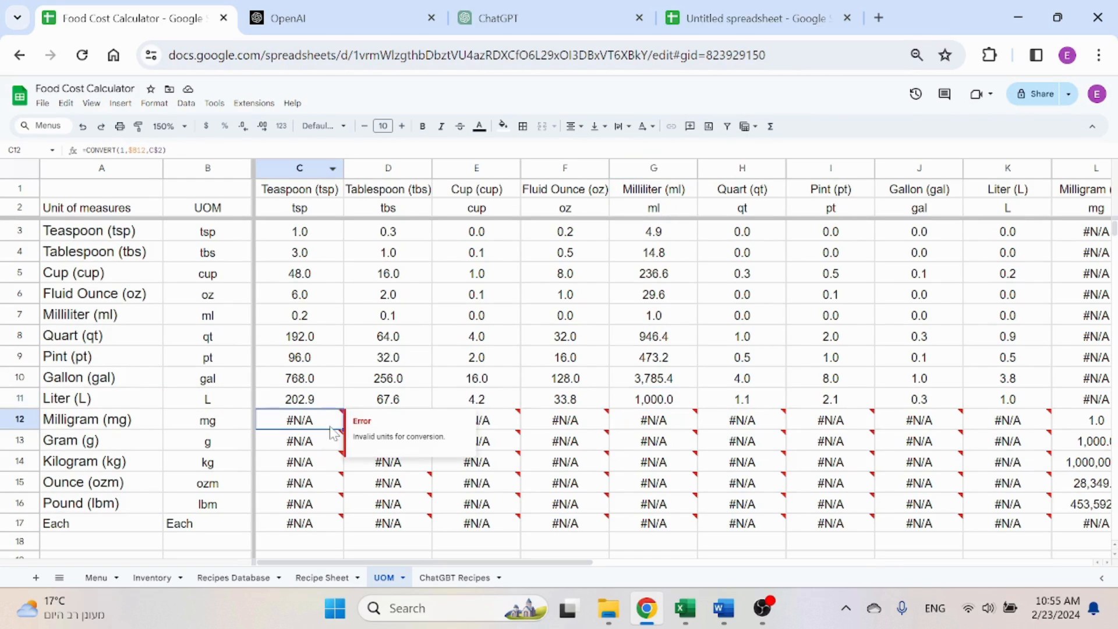
key("Return")
key("Escape")
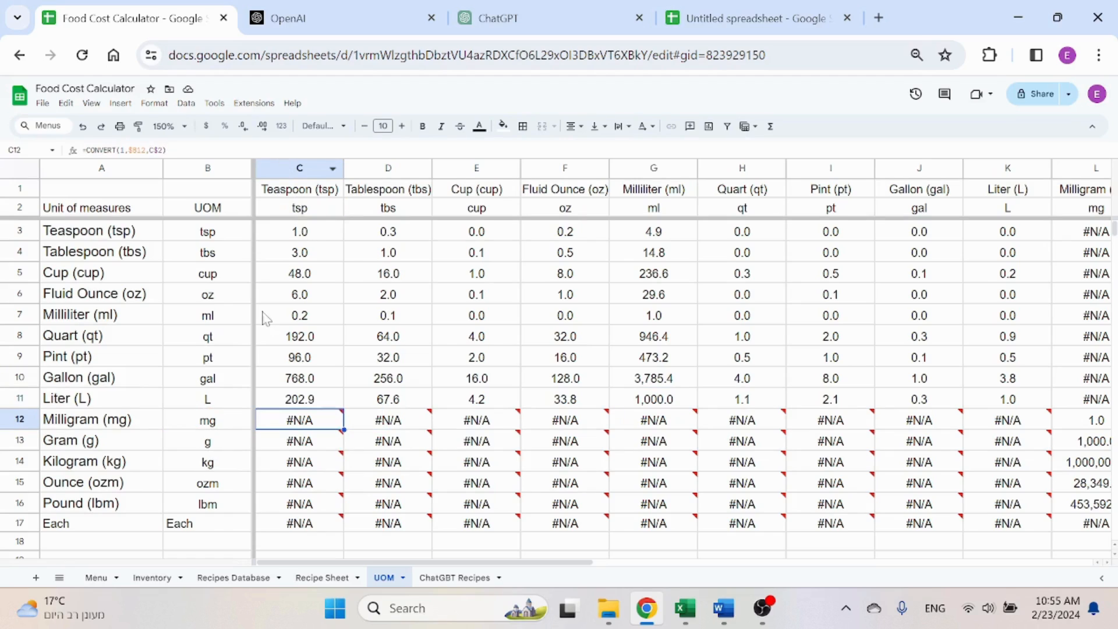
left_click(207, 527)
left_click_drag(506, 563, 877, 568)
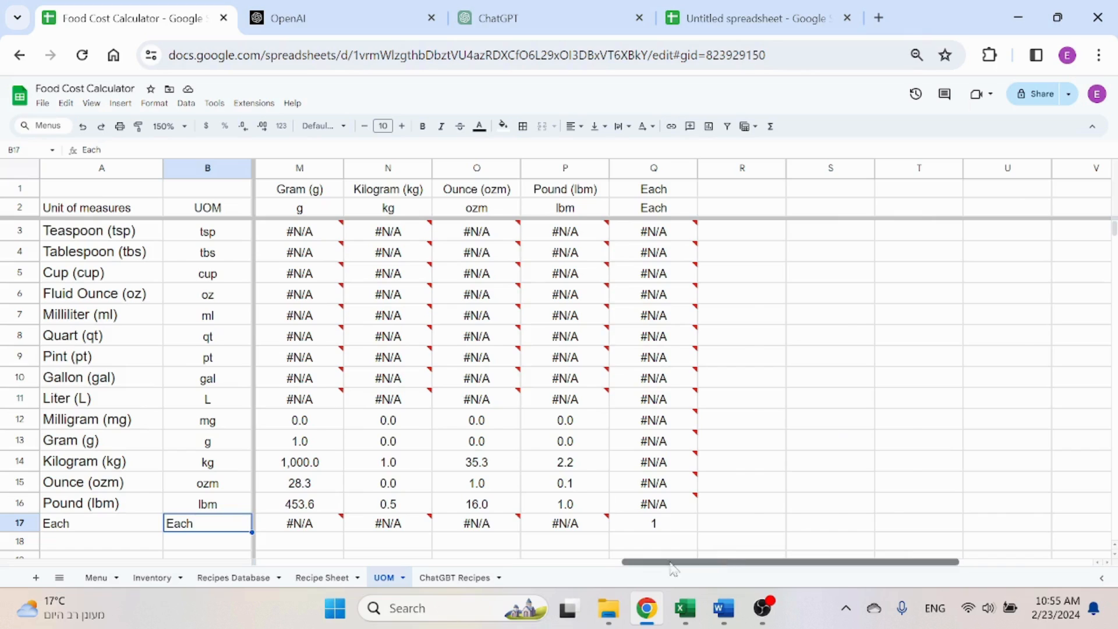
left_click_drag(670, 563, 236, 564)
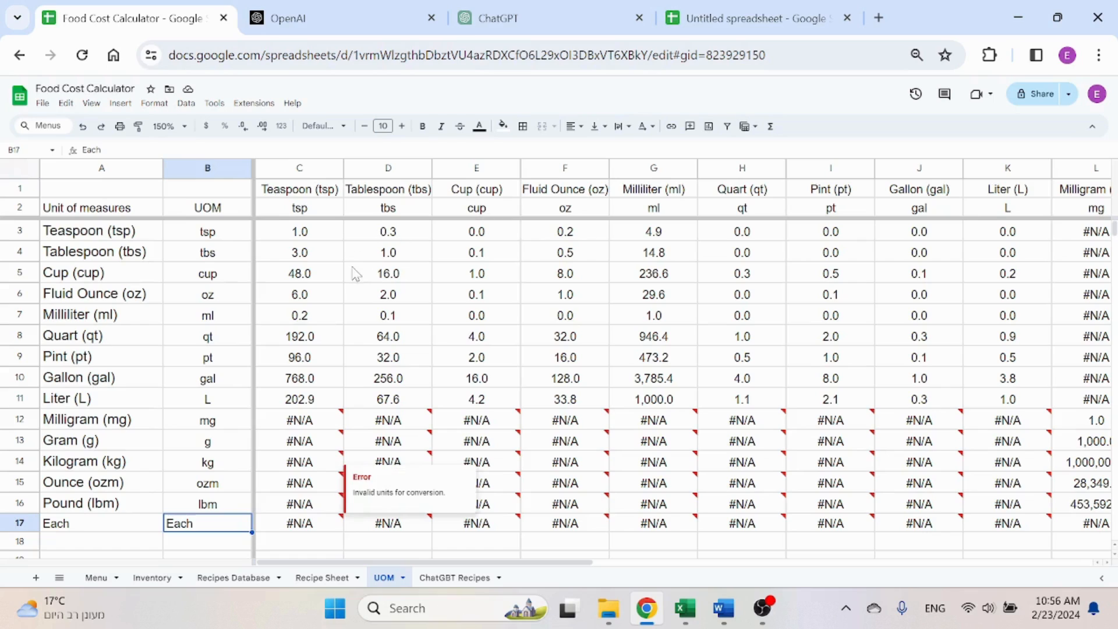
Compare the UOM abbreviations in column B with those in row 2, and check the formulas in C3 and E5
left_click(334, 233)
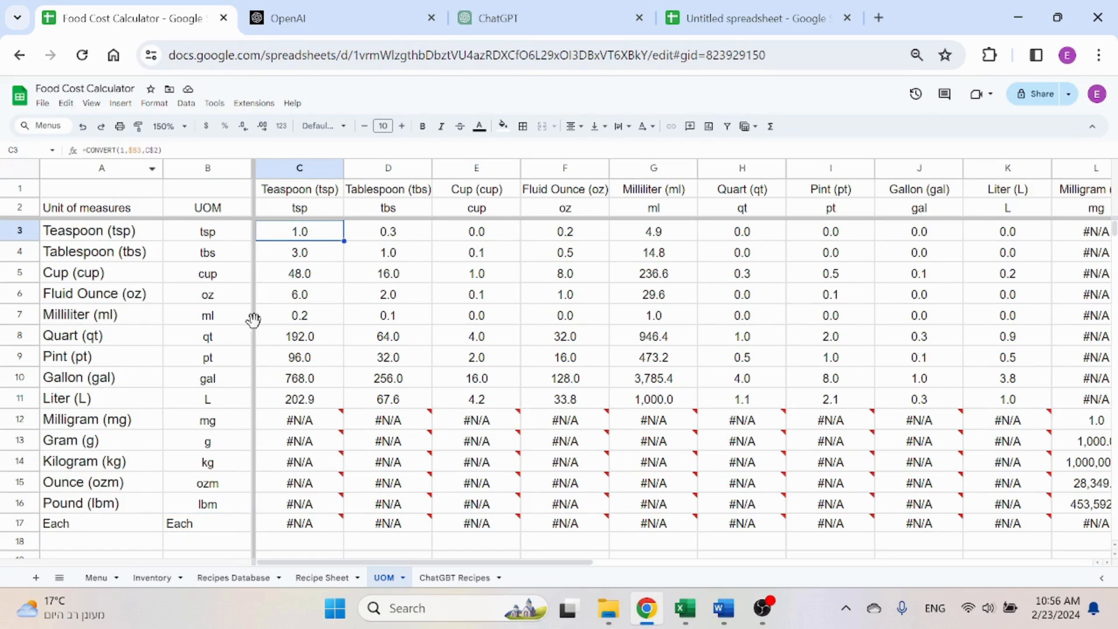
left_click(211, 169)
left_click(19, 208)
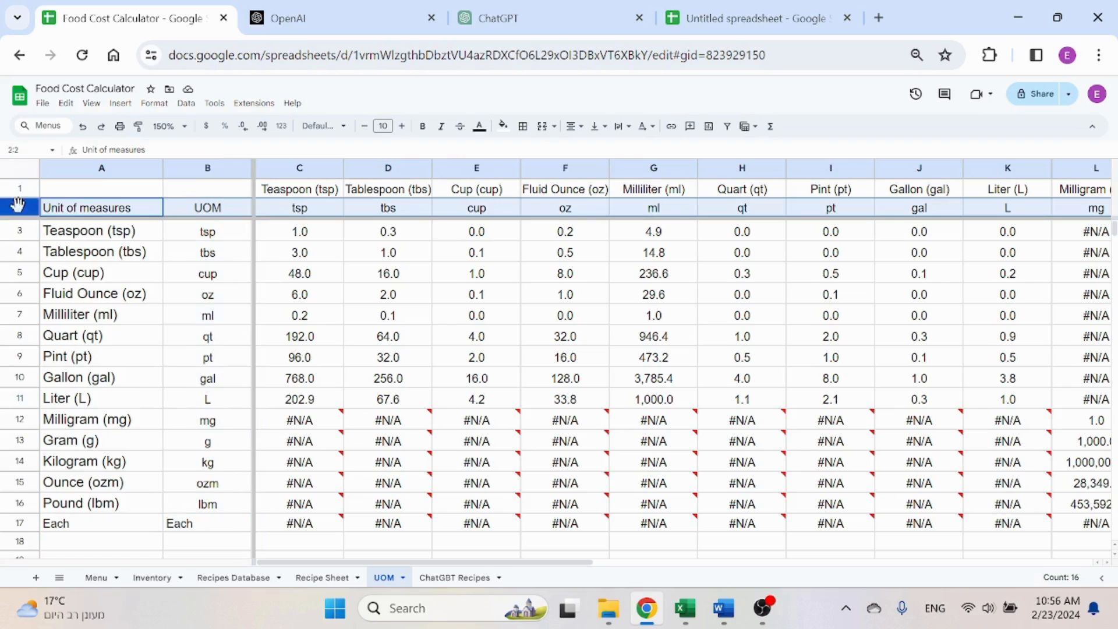
left_click(220, 168)
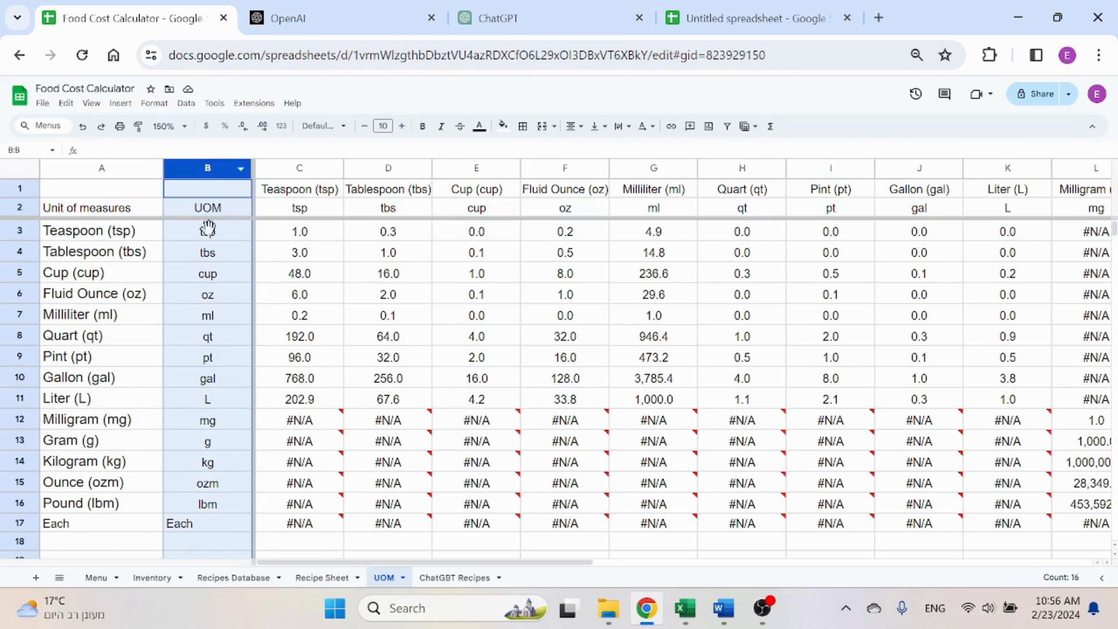
left_click(20, 208)
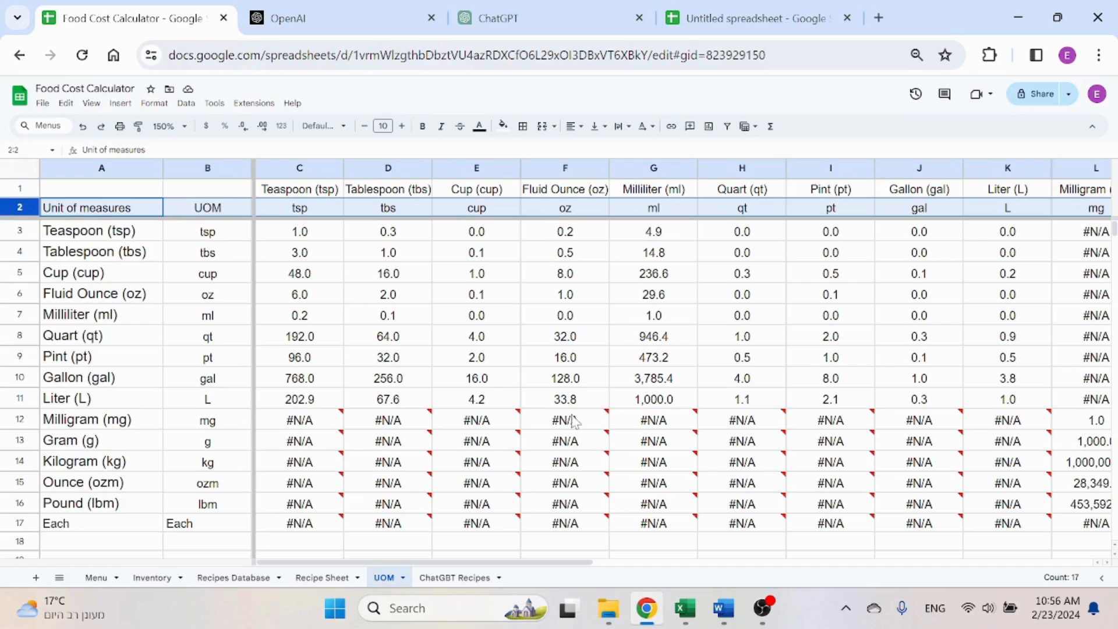
left_click(509, 281)
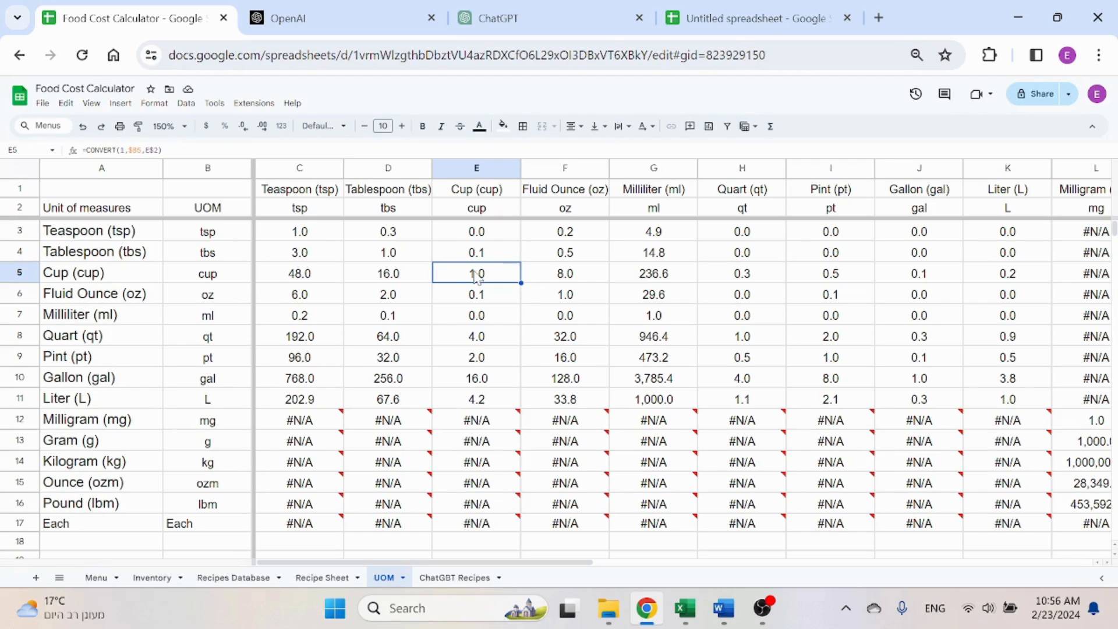
Go to the Recipe Sheet and look at its Recipe Name and Number of servings entry cells
left_click(322, 577)
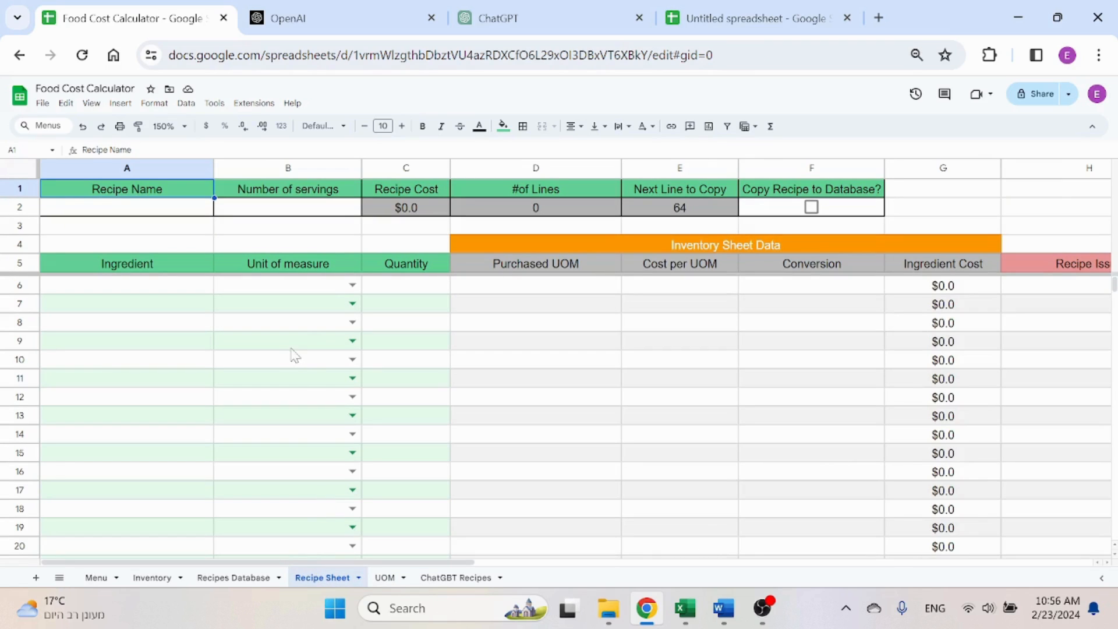
left_click(150, 229)
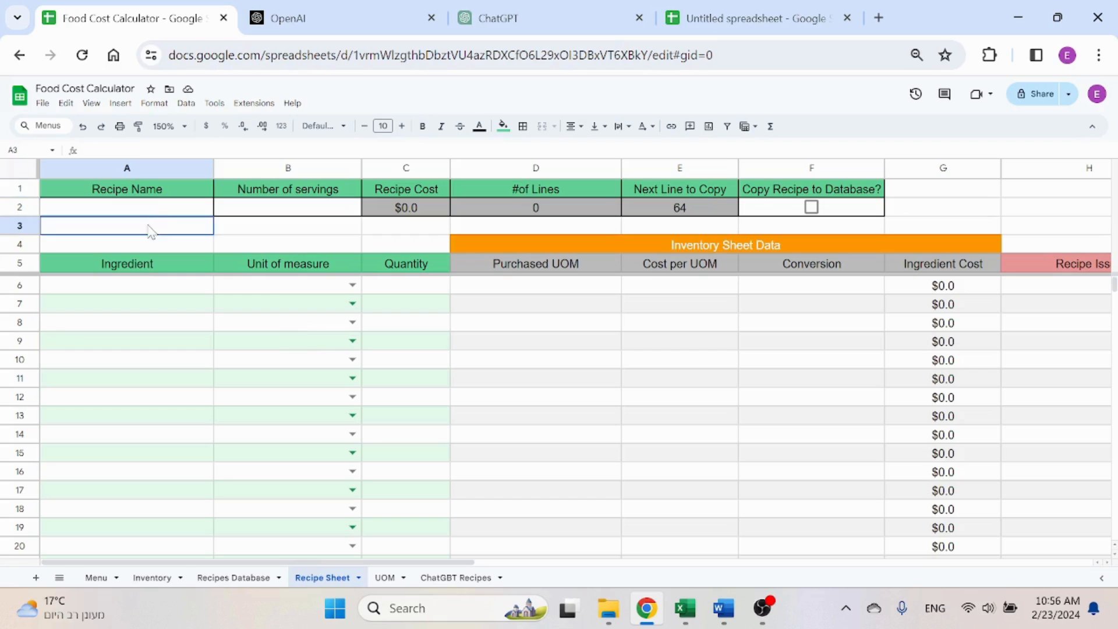
left_click(158, 211)
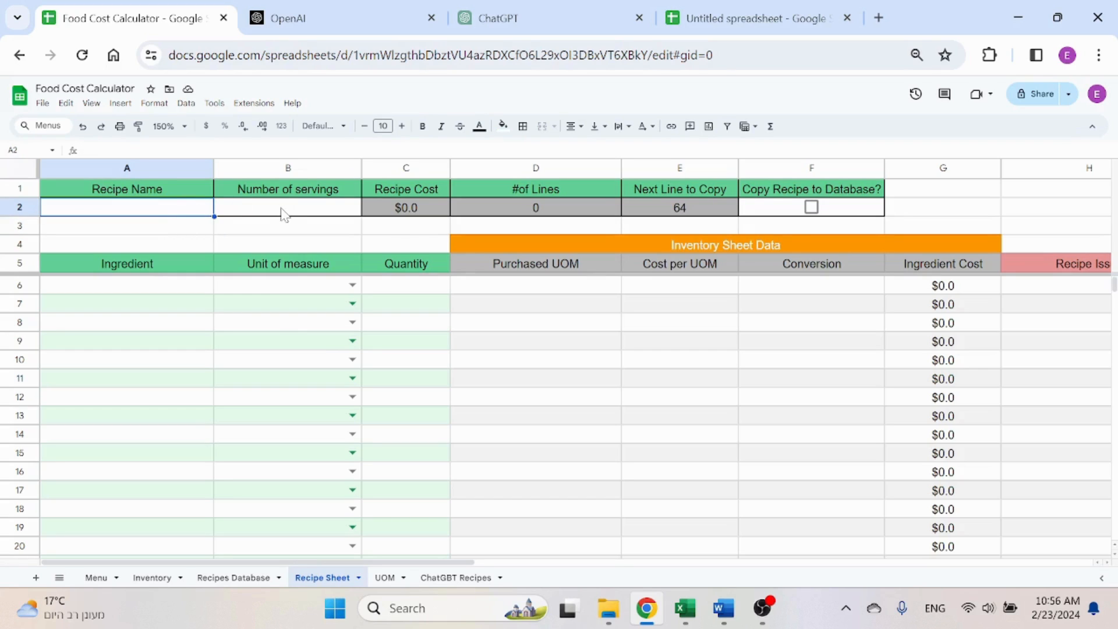
left_click(282, 210)
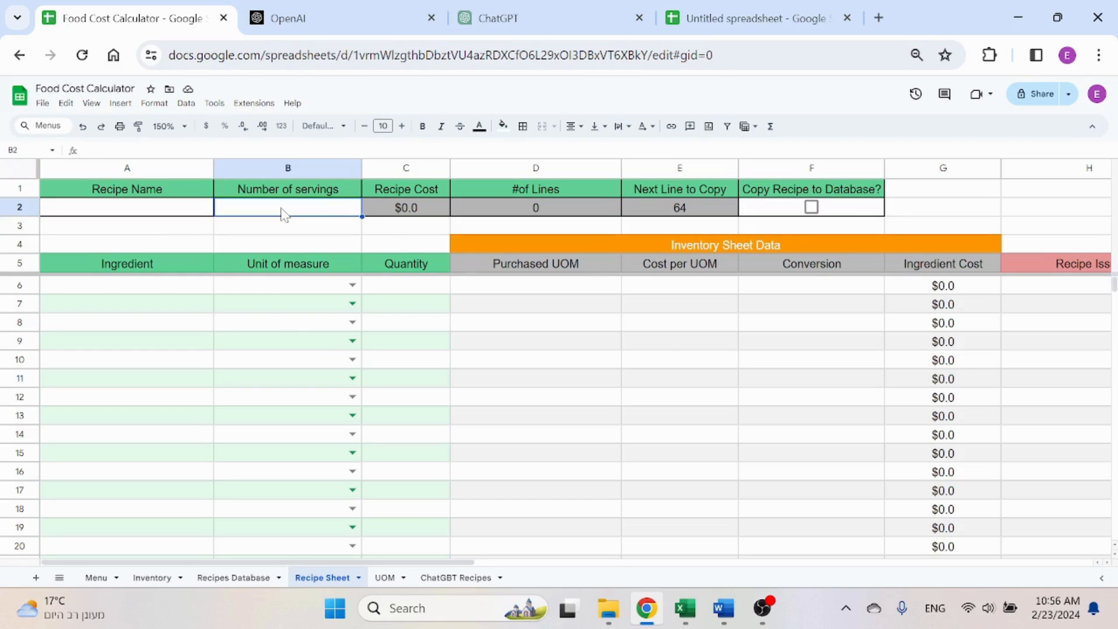
Inspect the Recipe Cost formula in C2 and the #of Lines formula in D2, including the ranges they reference
left_click(413, 208)
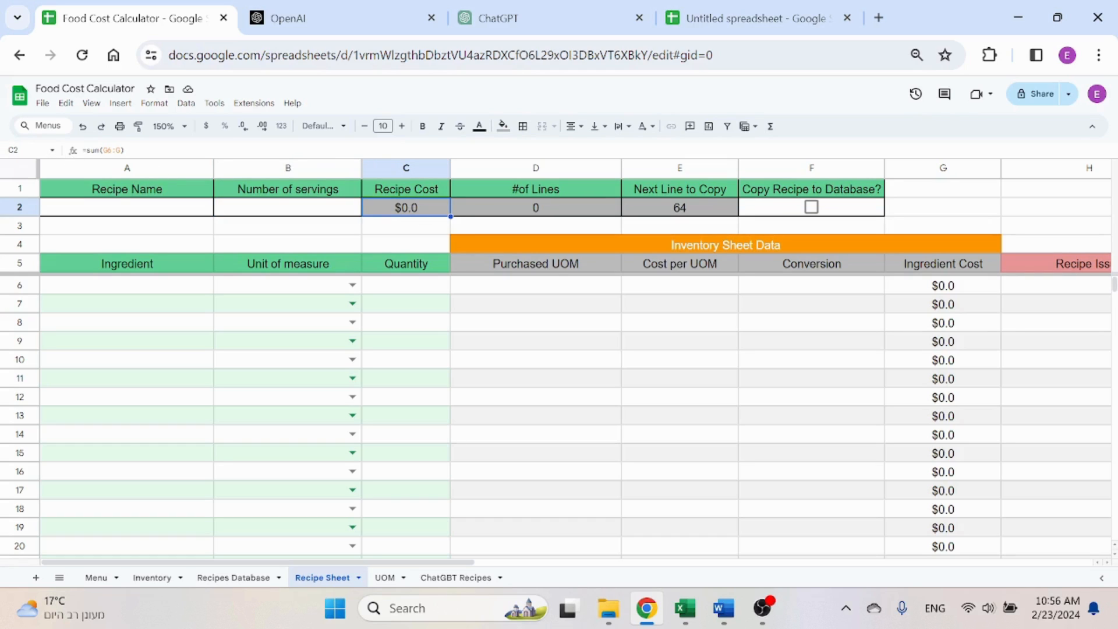
double_click(414, 208)
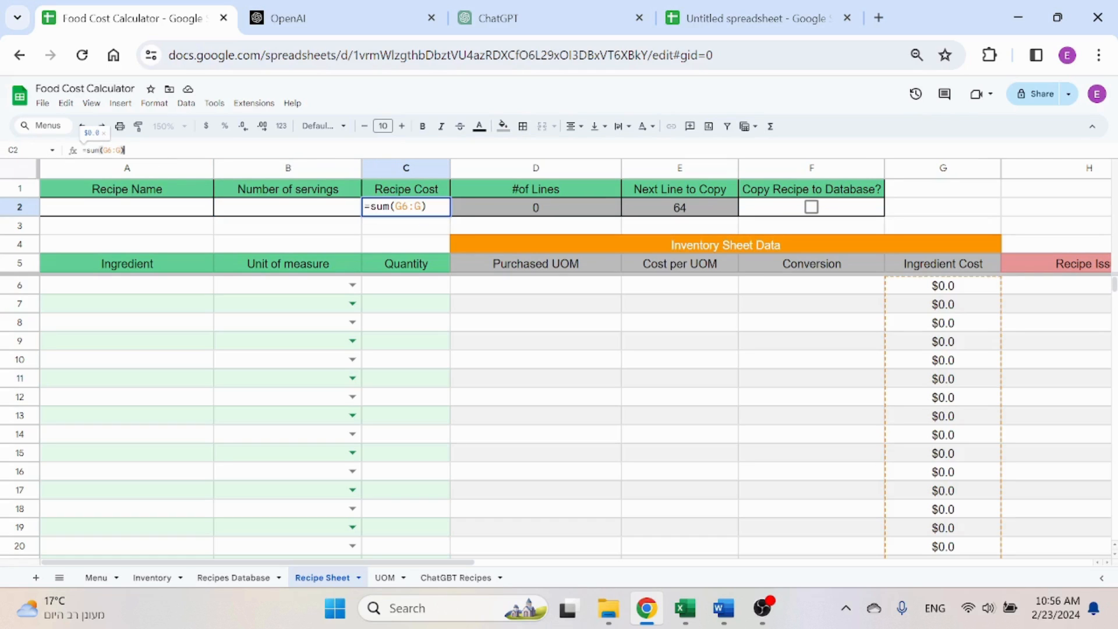
key("Escape")
left_click(577, 209)
key("Return")
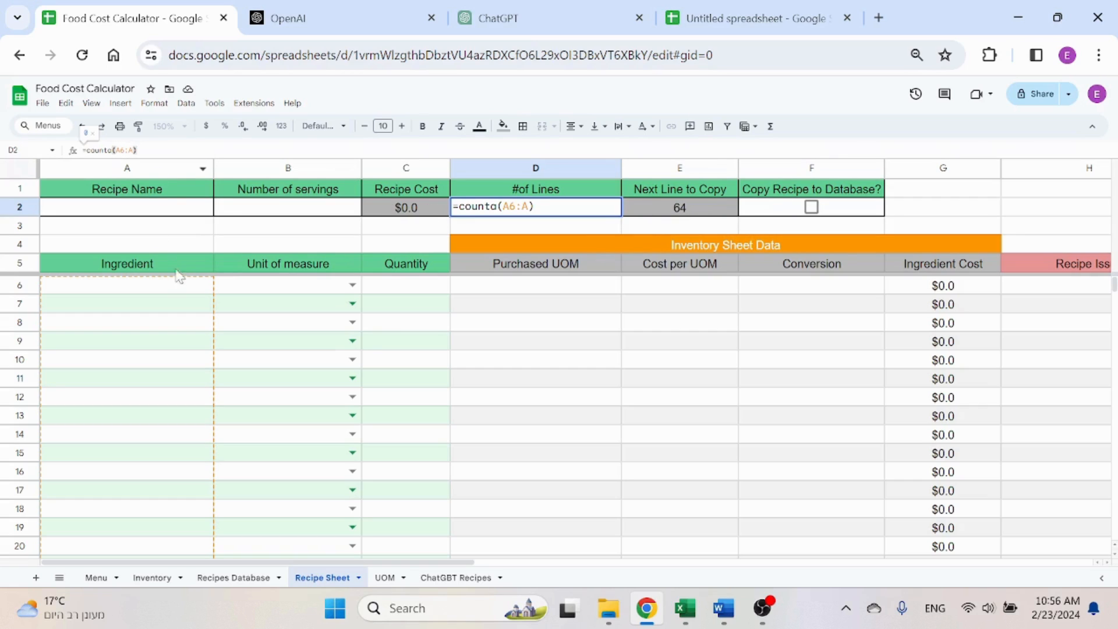
key("ctrl+Return")
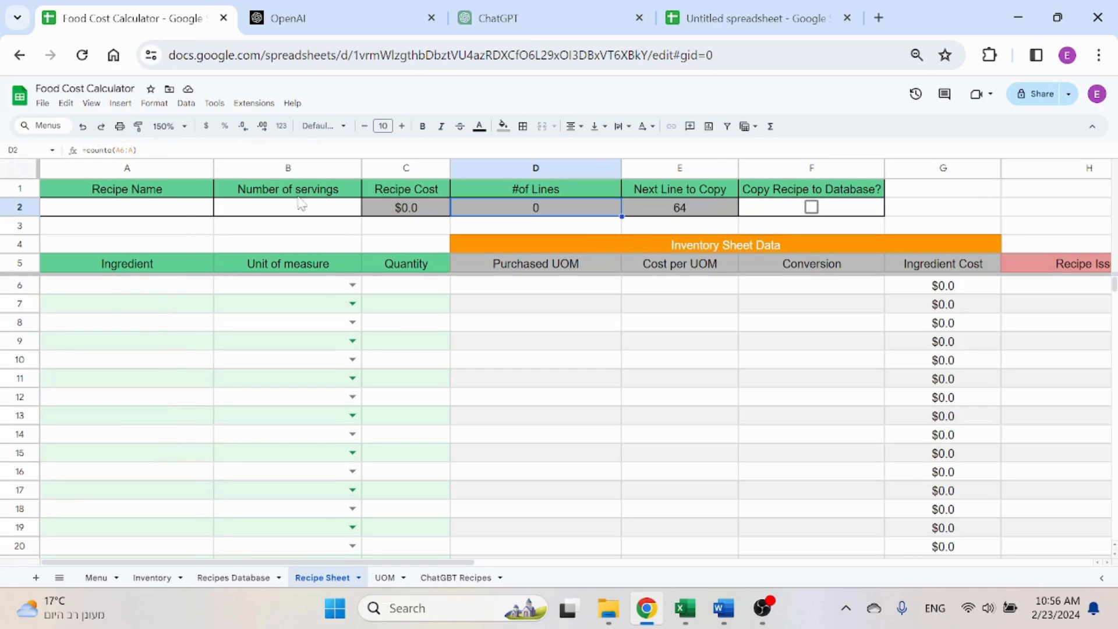
Inspect the Next Line to Copy formula in E2 and compare it with the Recipes Database sheet it counts
left_click(708, 215)
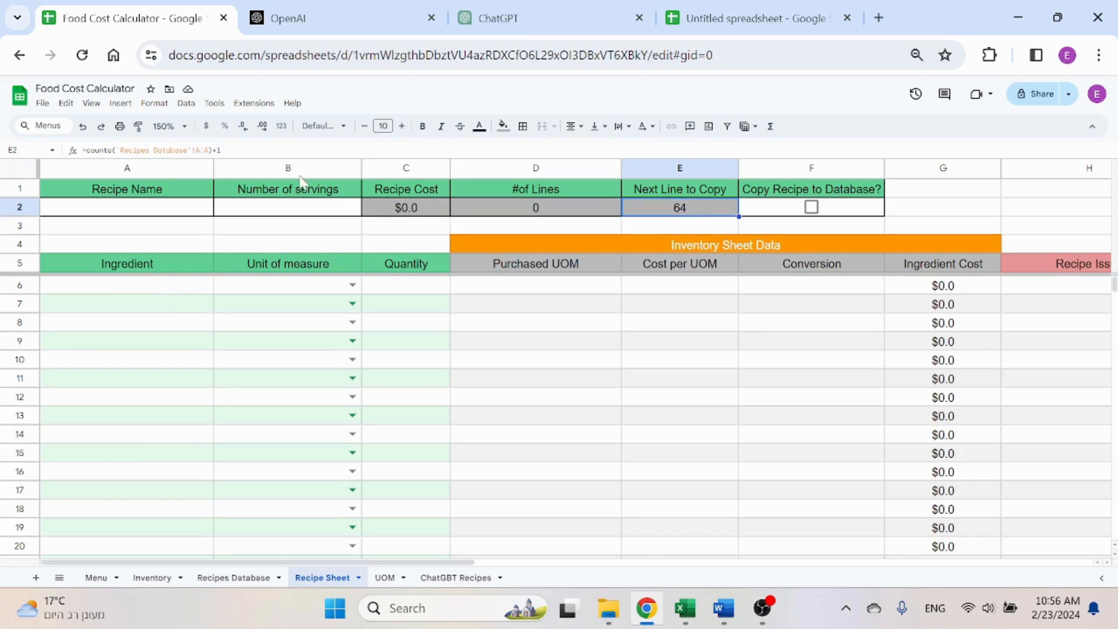
left_click(234, 579)
left_click(323, 577)
left_click(233, 577)
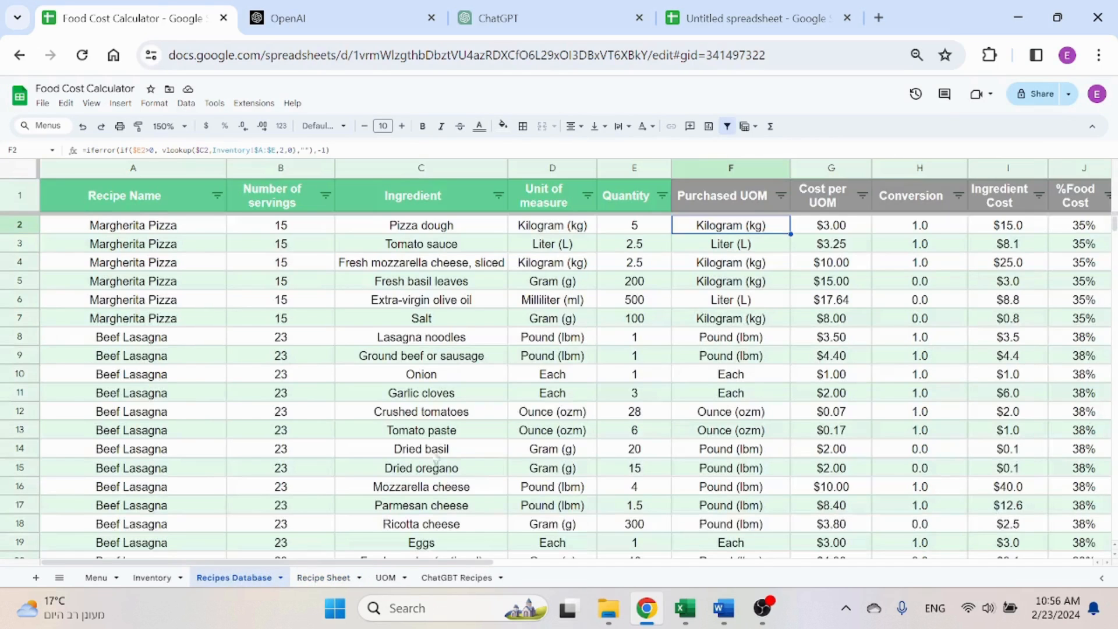
left_click(322, 578)
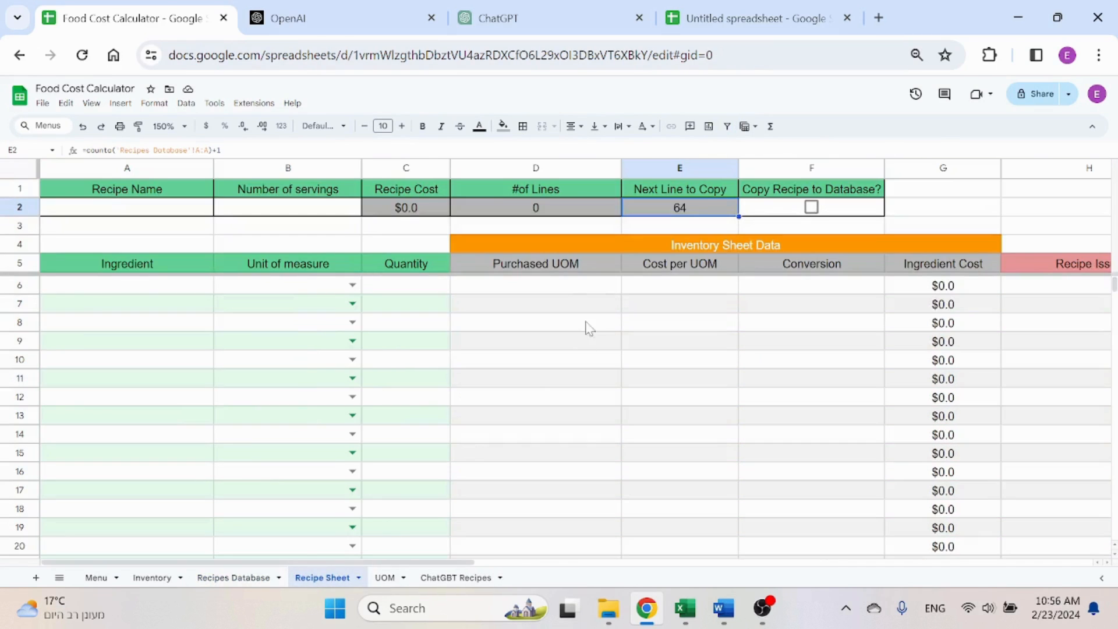
left_click_drag(573, 208, 677, 217)
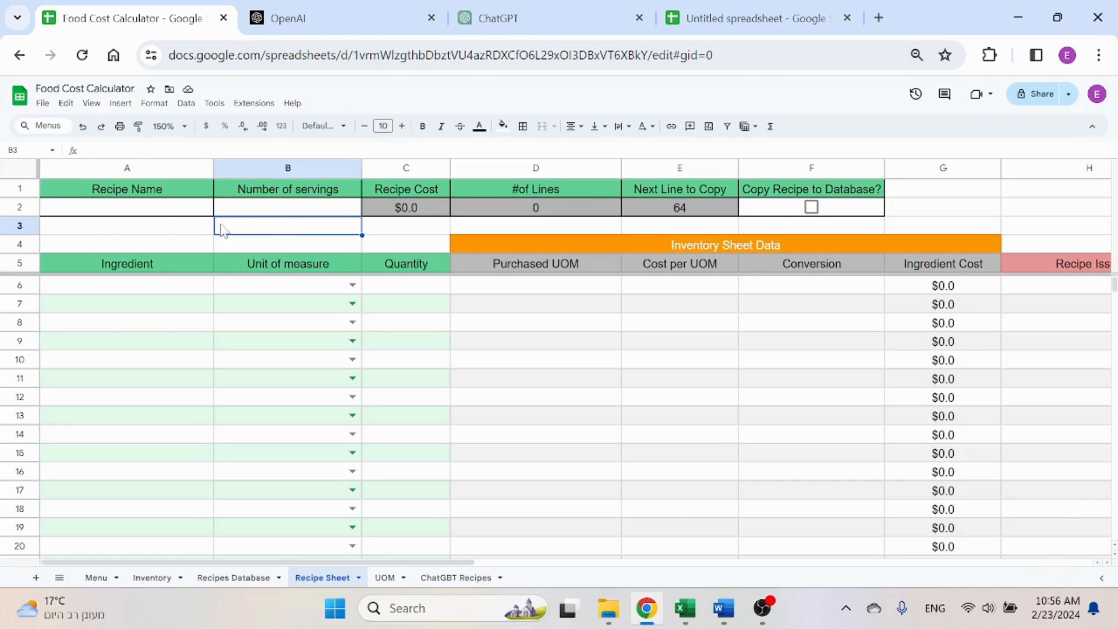
Look over the Recipe Sheet's entry cells for recipe name, ingredients, unit of measure and quantity
left_click(168, 209)
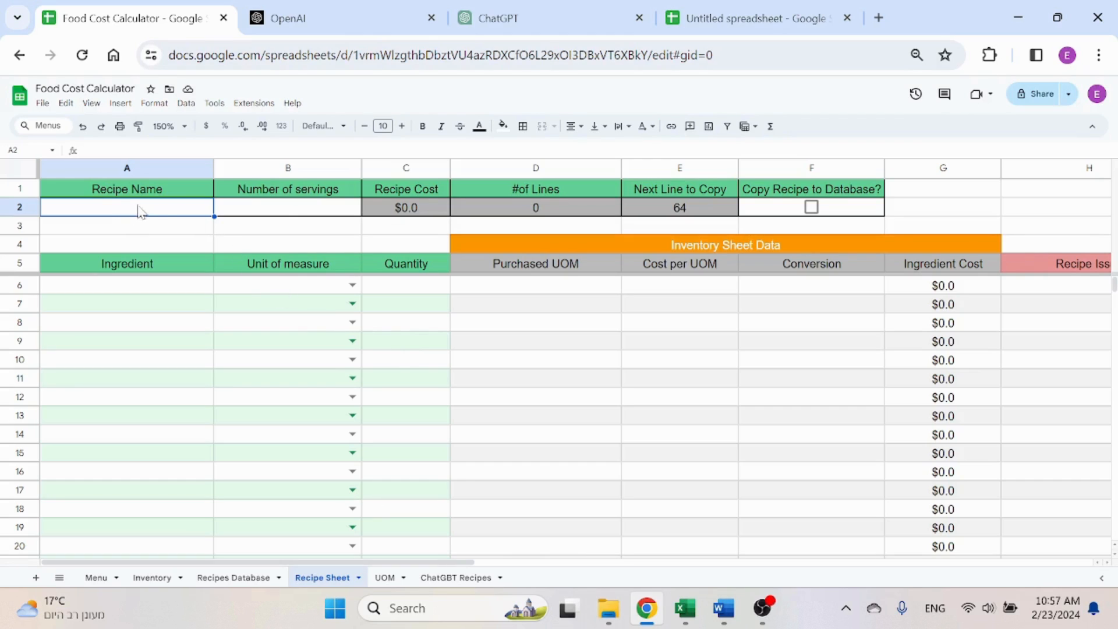
left_click(167, 287)
left_click(167, 305)
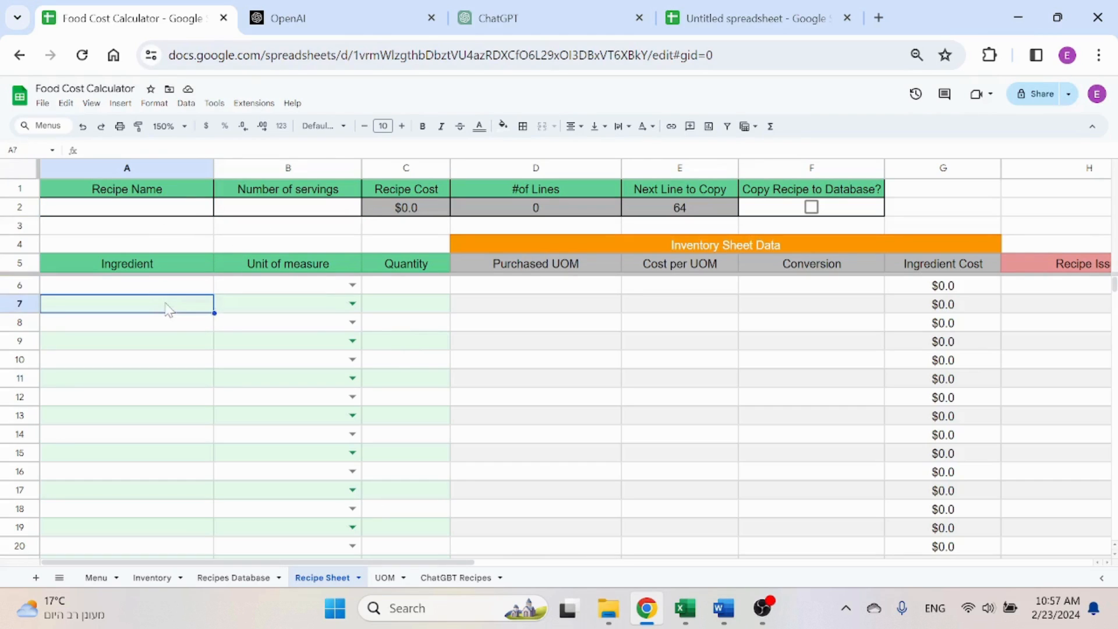
left_click(165, 323)
left_click(154, 380)
left_click(148, 430)
left_click(262, 286)
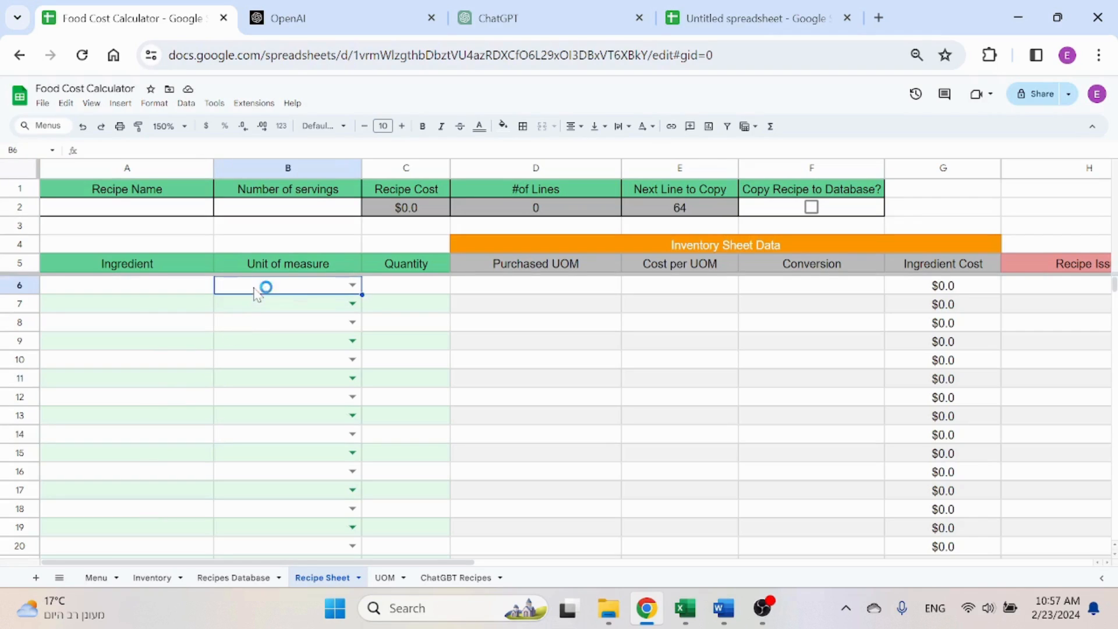
left_click(415, 288)
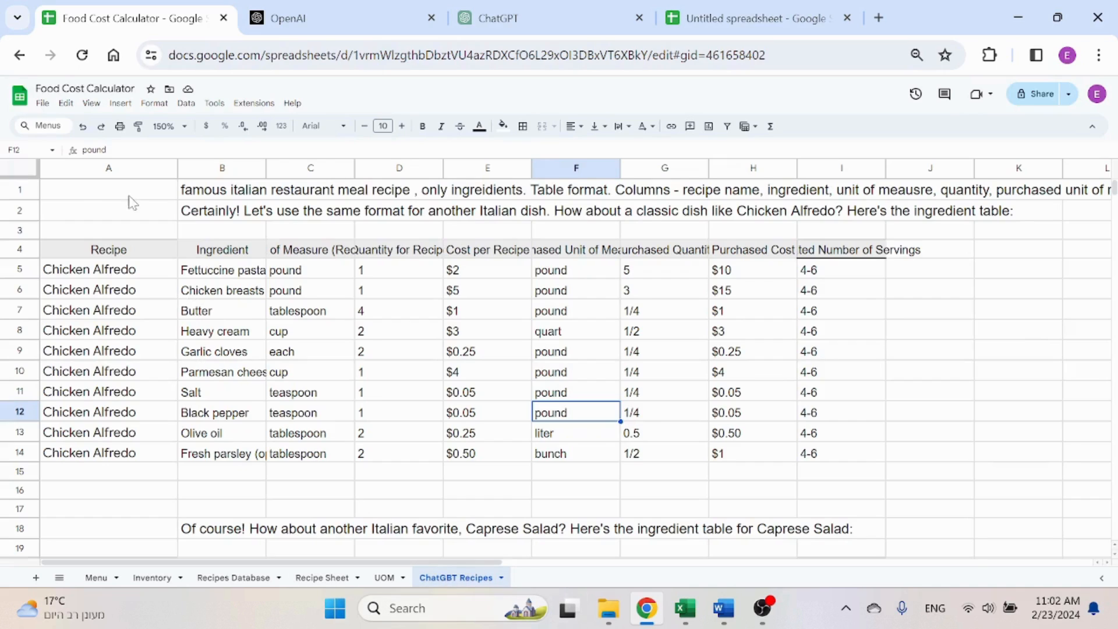
Copy the Italian restaurant recipe prompt from B1 of the ChatGBT Recipes sheet into a new ChatGPT message
left_click(211, 198)
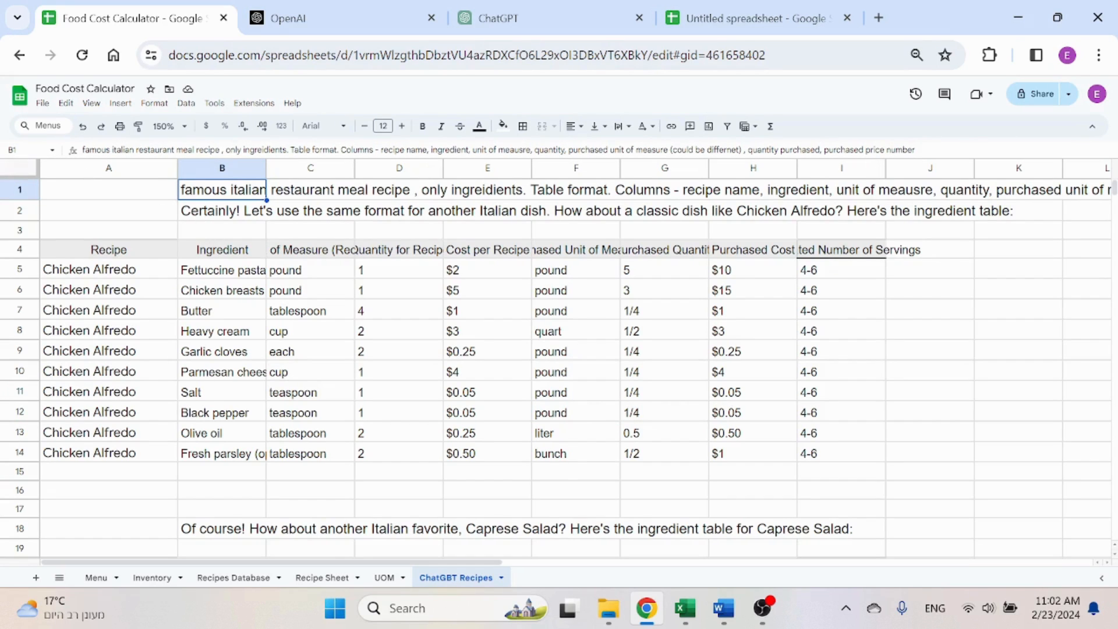
left_click_drag(917, 150, 3, 123)
key("ctrl+c")
left_click(575, 12)
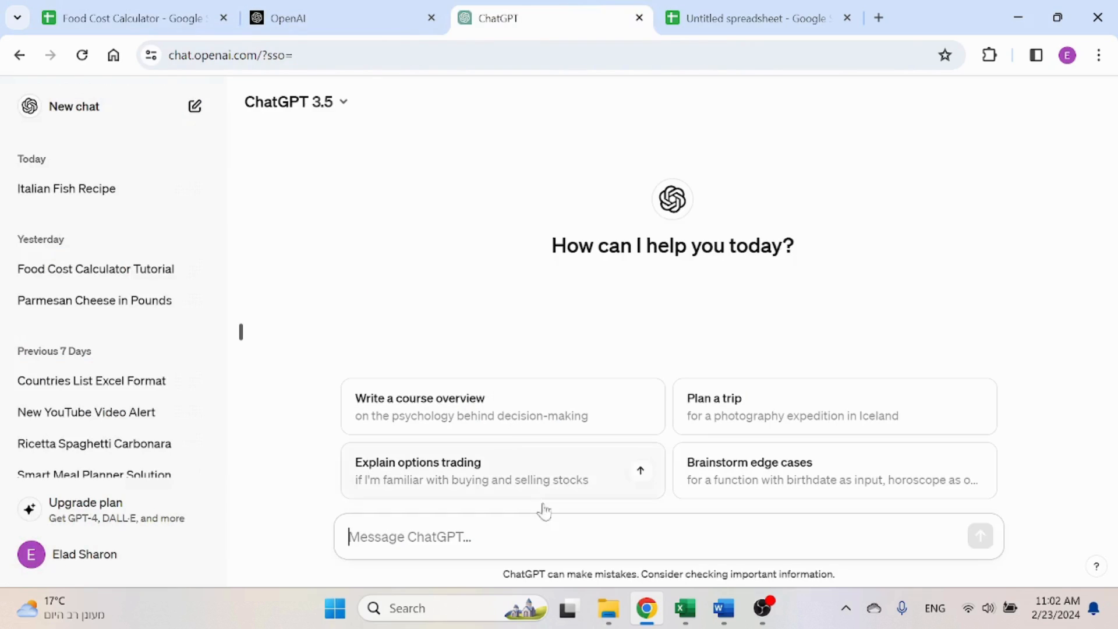
key("ctrl+v")
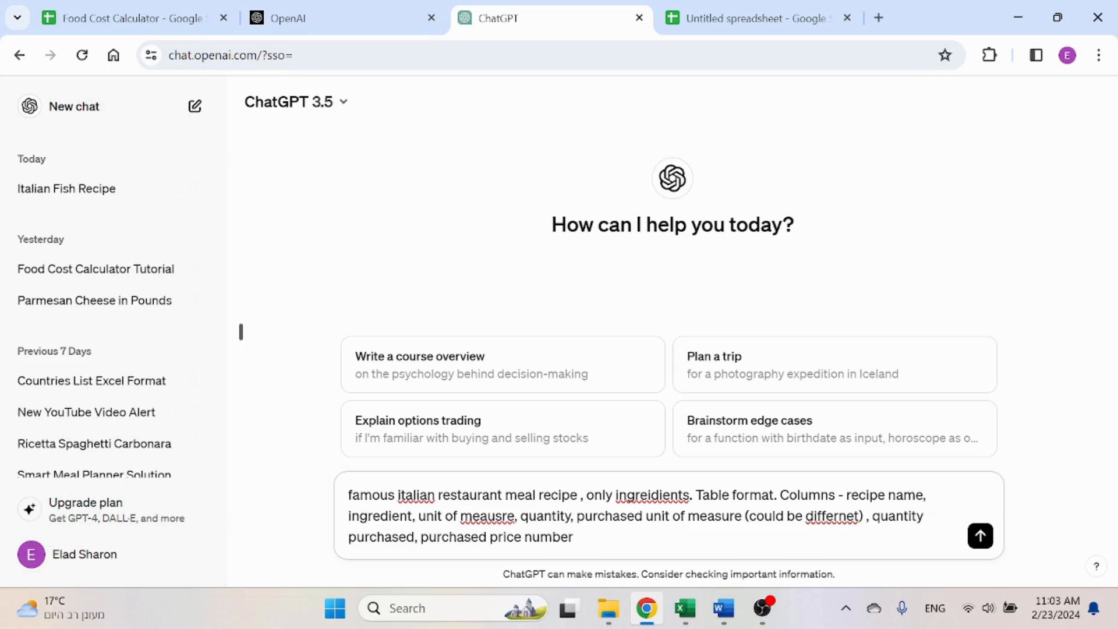
Replace "famous italian restaurant meal" in the prompt with a vegetable lasagne and send it to ChatGPT
left_click_drag(348, 495, 533, 495)
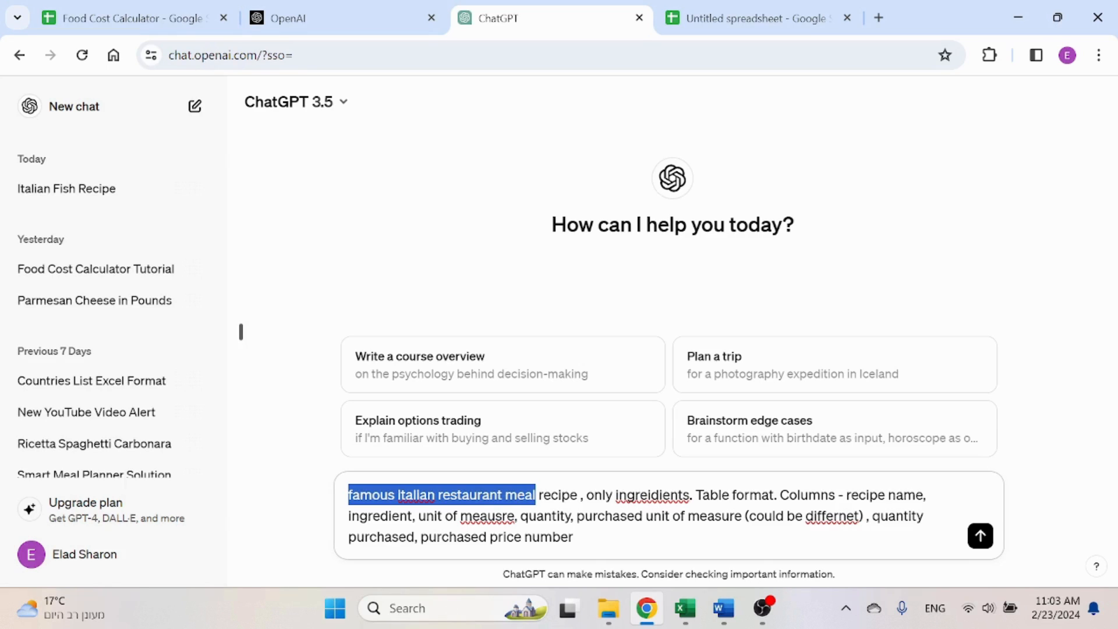
type("veg")
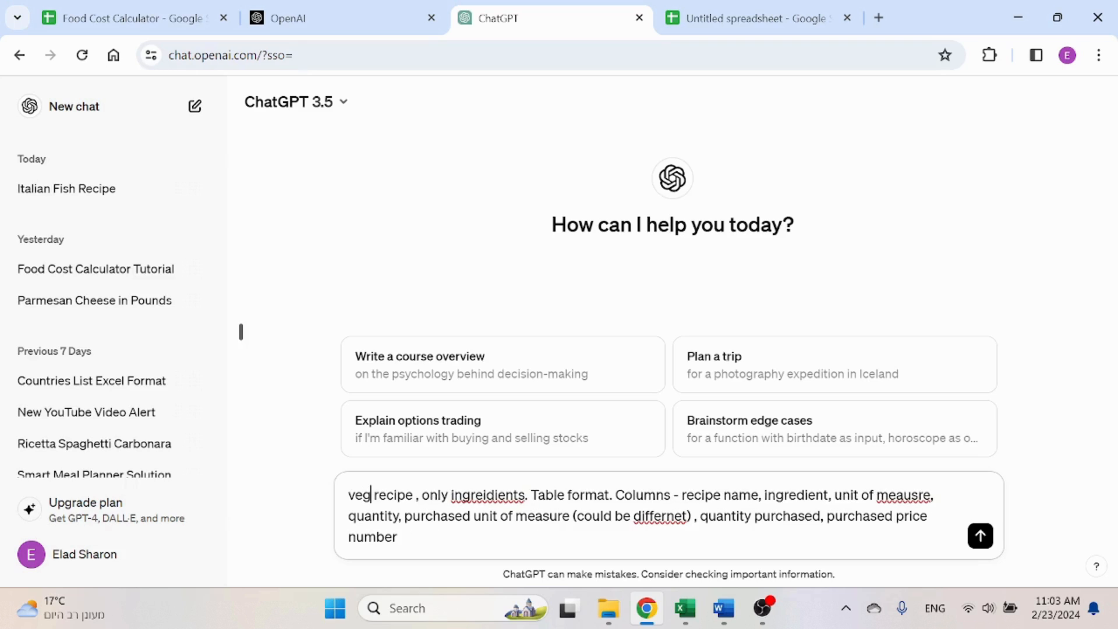
type("tebal lasa")
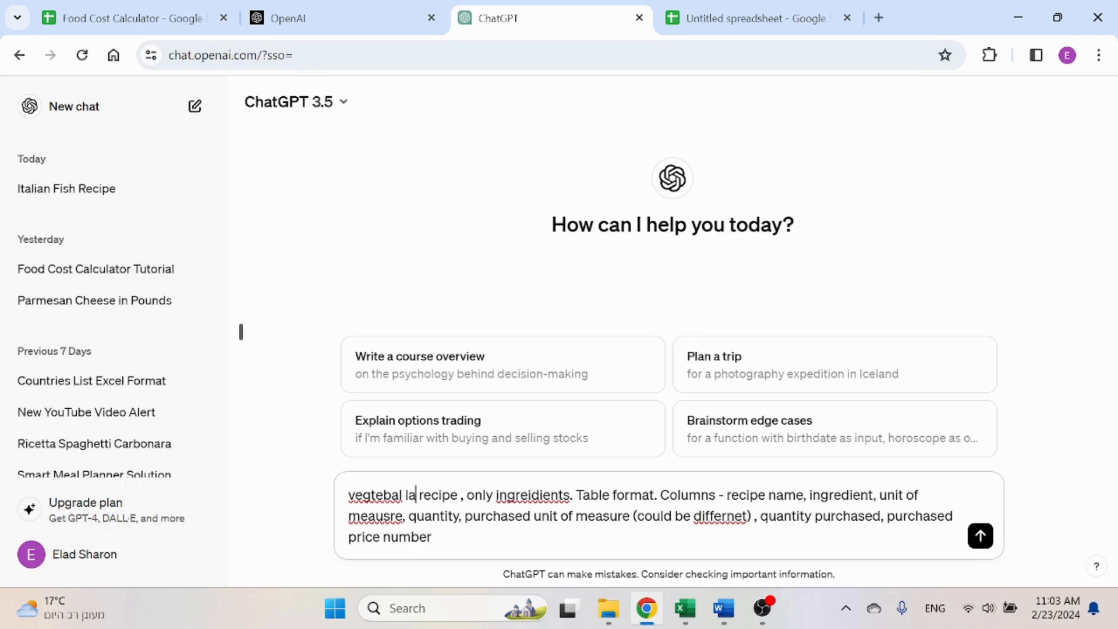
type("gne")
key("Return")
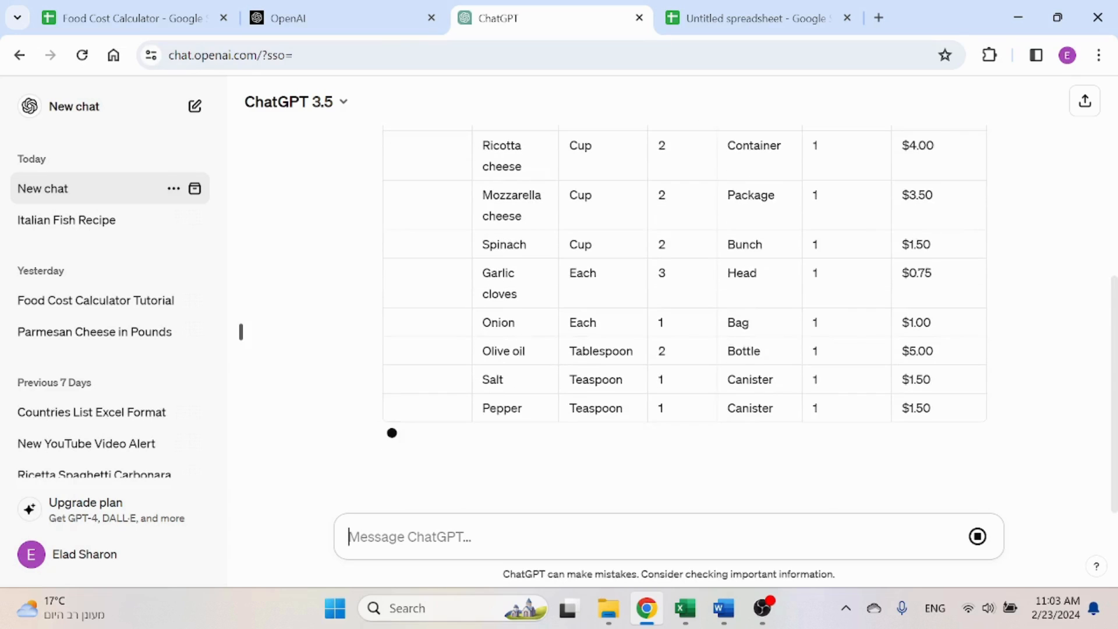
Review ChatGPT's lasagna ingredient table and compare its columns with the recipe tables in the ChatGBT Recipes sheet
scroll(603, 380, "up", 3)
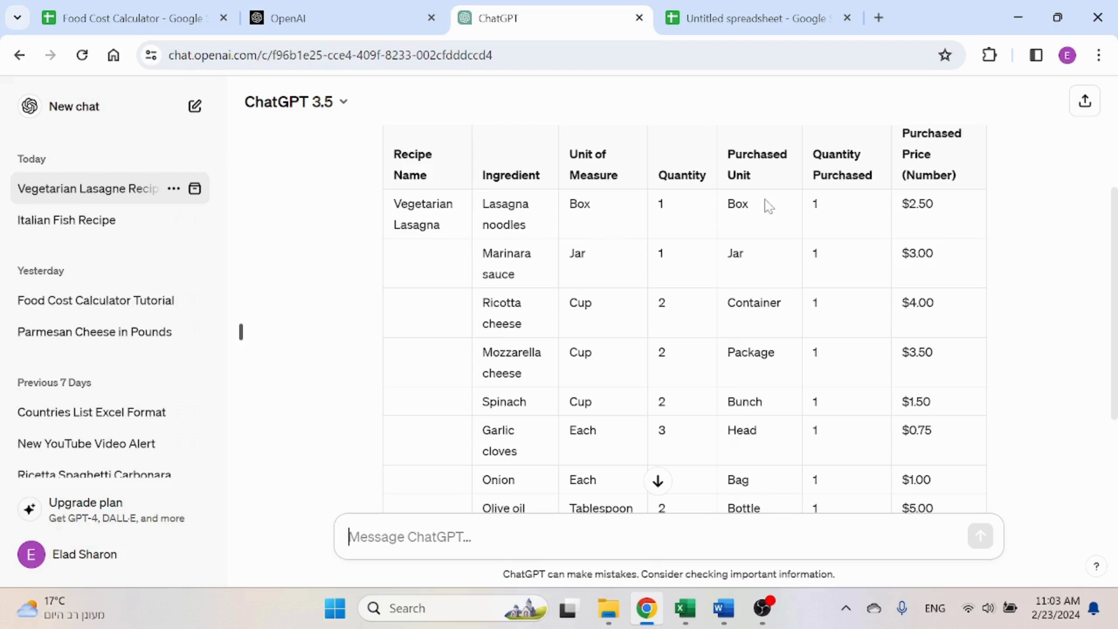
scroll(908, 367, "down", 2)
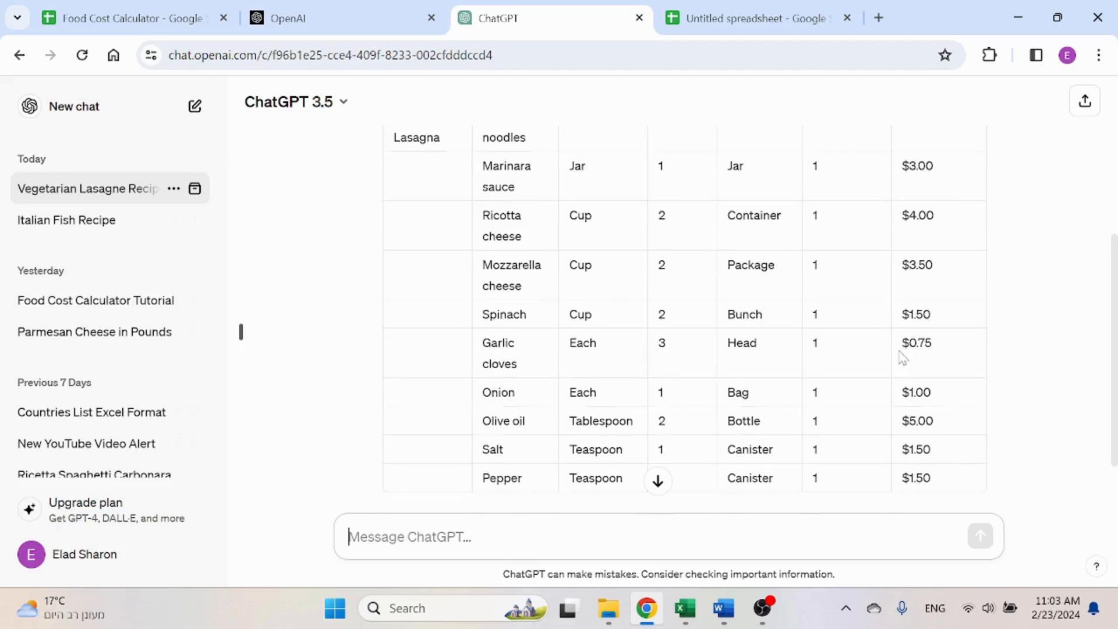
left_click(156, 7)
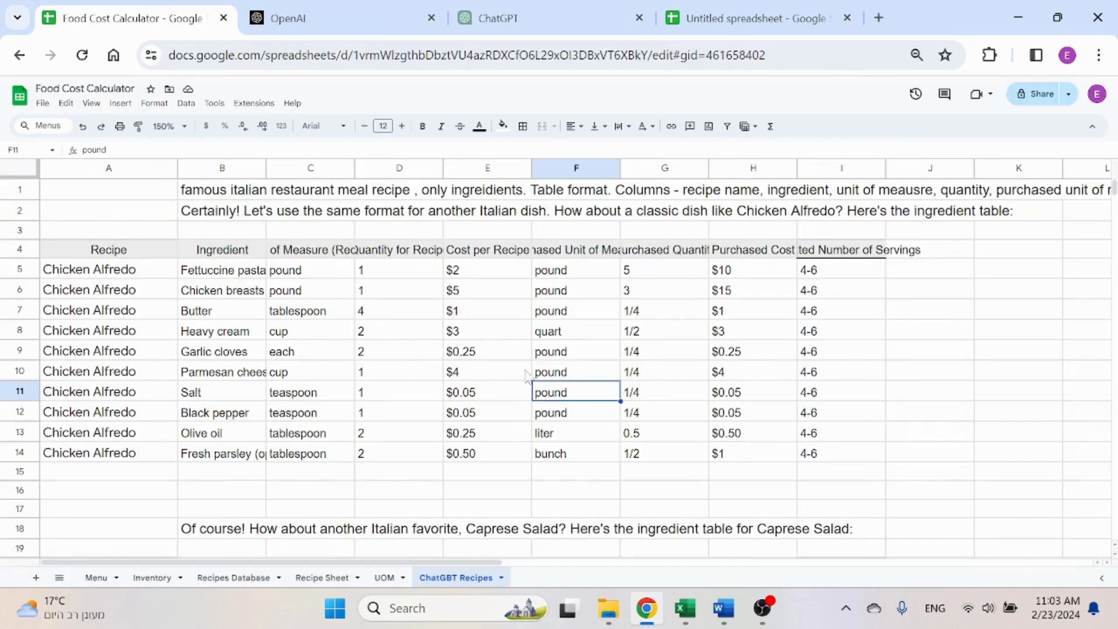
left_click(326, 294)
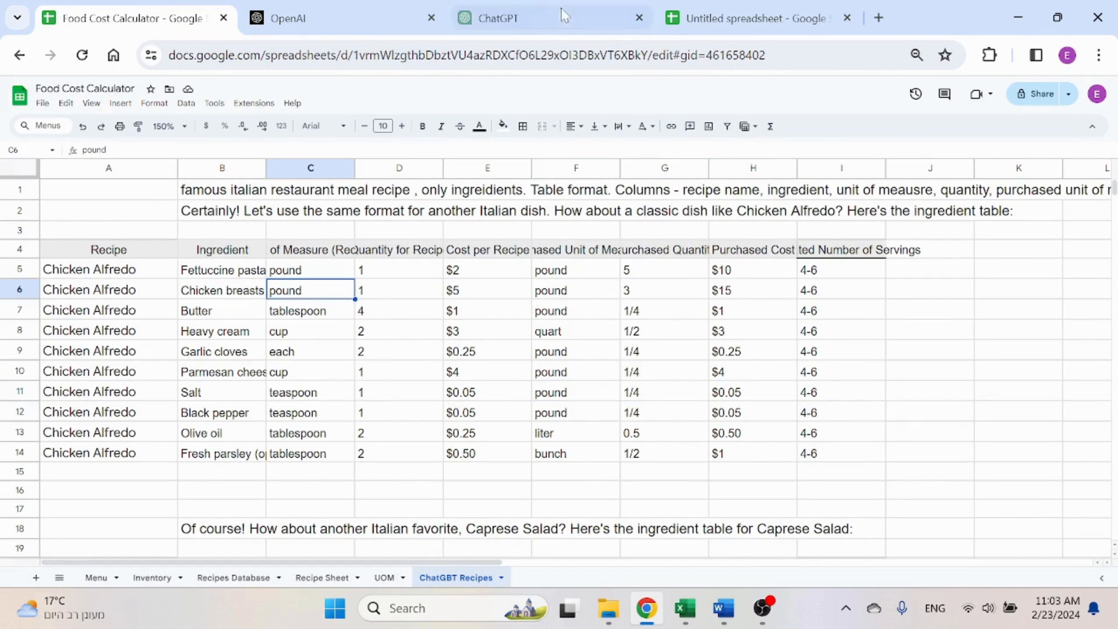
left_click(751, 17)
left_click(582, 8)
left_click(549, 342)
scroll(545, 347, "up", 2)
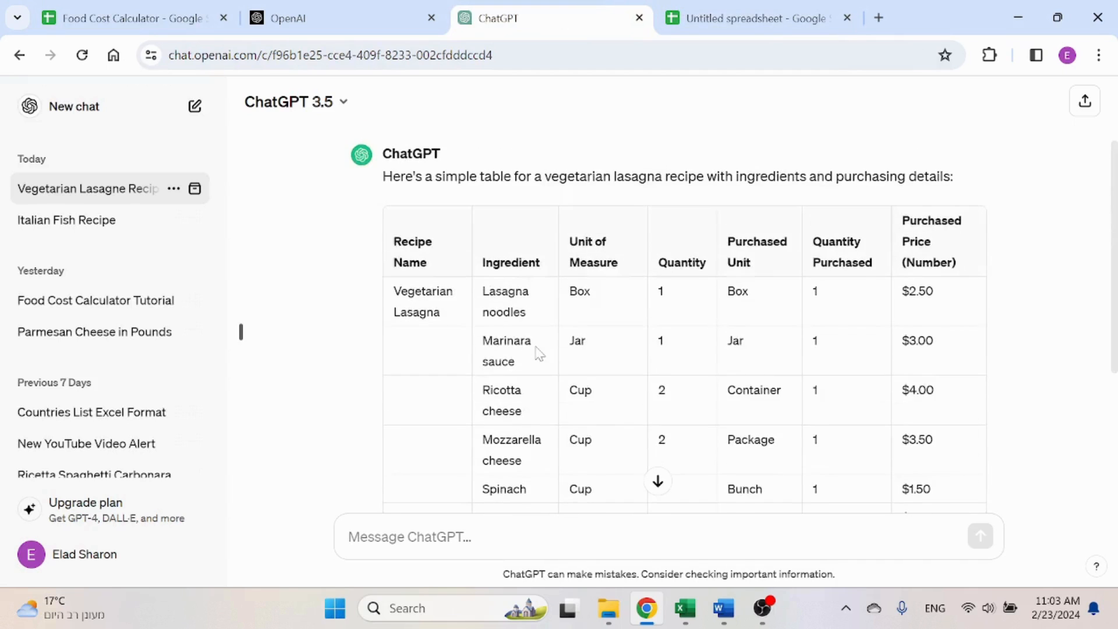
scroll(538, 352, "down", 2)
left_click_drag(537, 477, 481, 268)
left_click(469, 349)
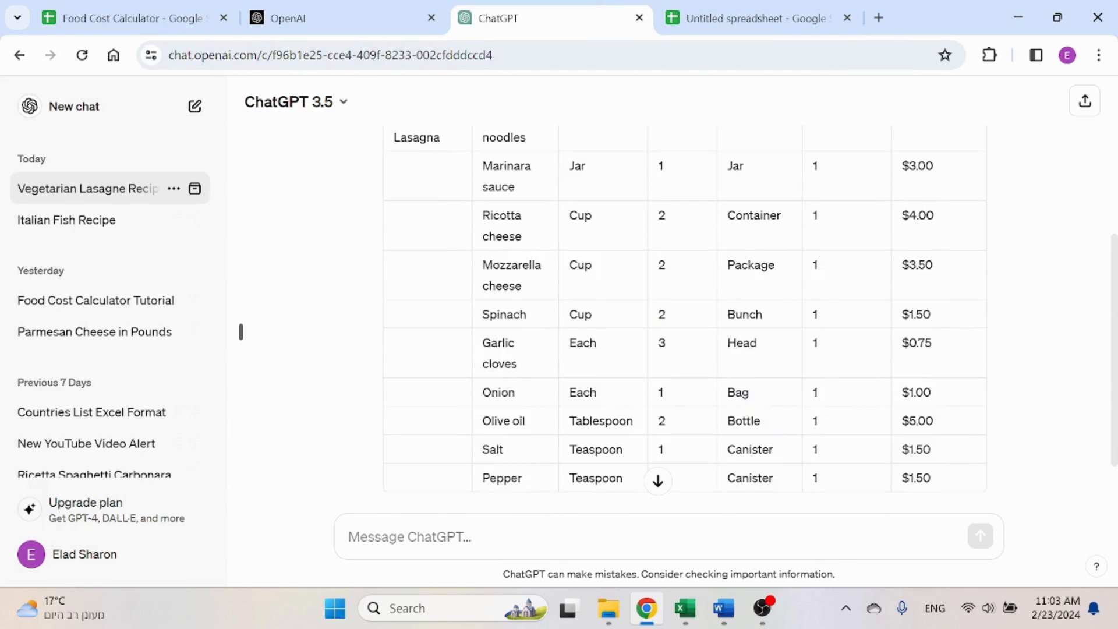
Ask ChatGPT for the lasagna recipe's "number of servings" in the same chat
scroll(468, 488, "down", 2)
left_click(463, 537)
type("n")
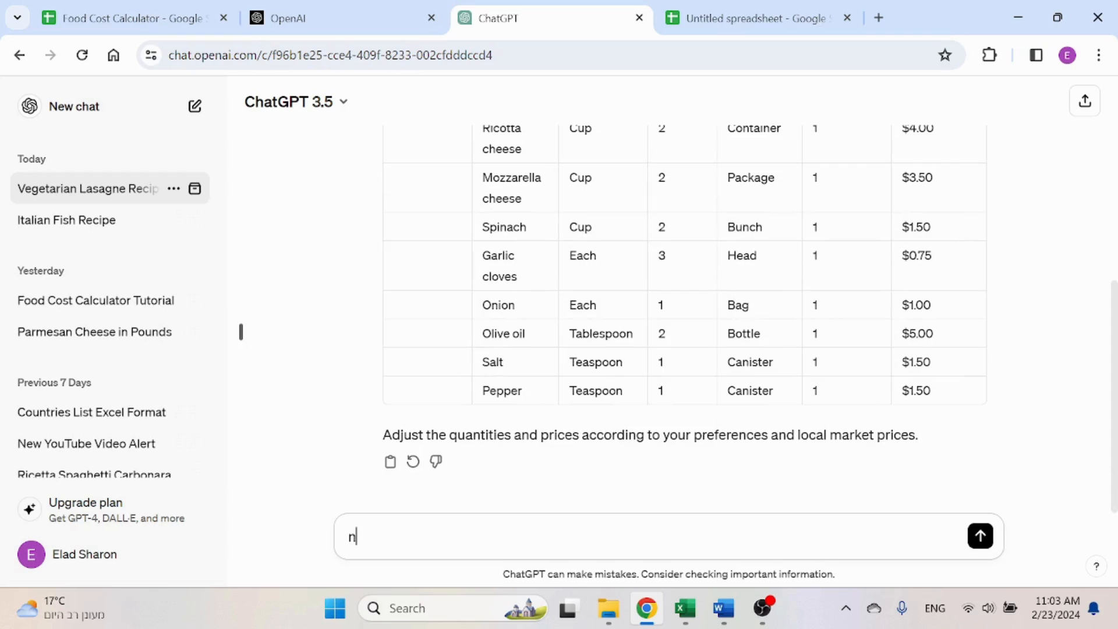
type("mube")
type("mber of servi")
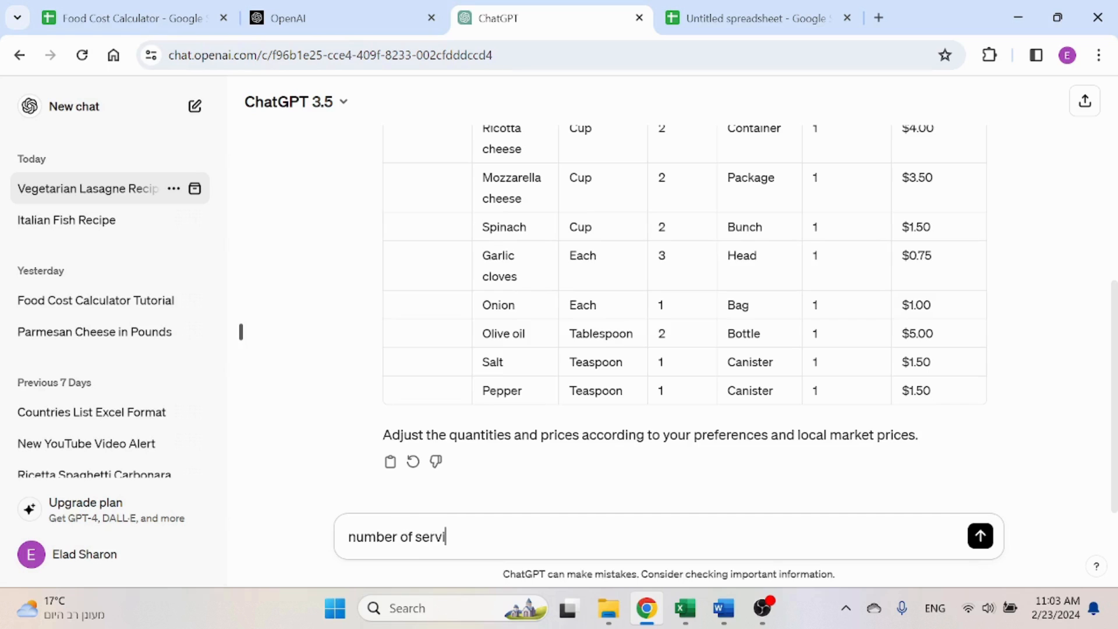
type("ngs")
key("Return")
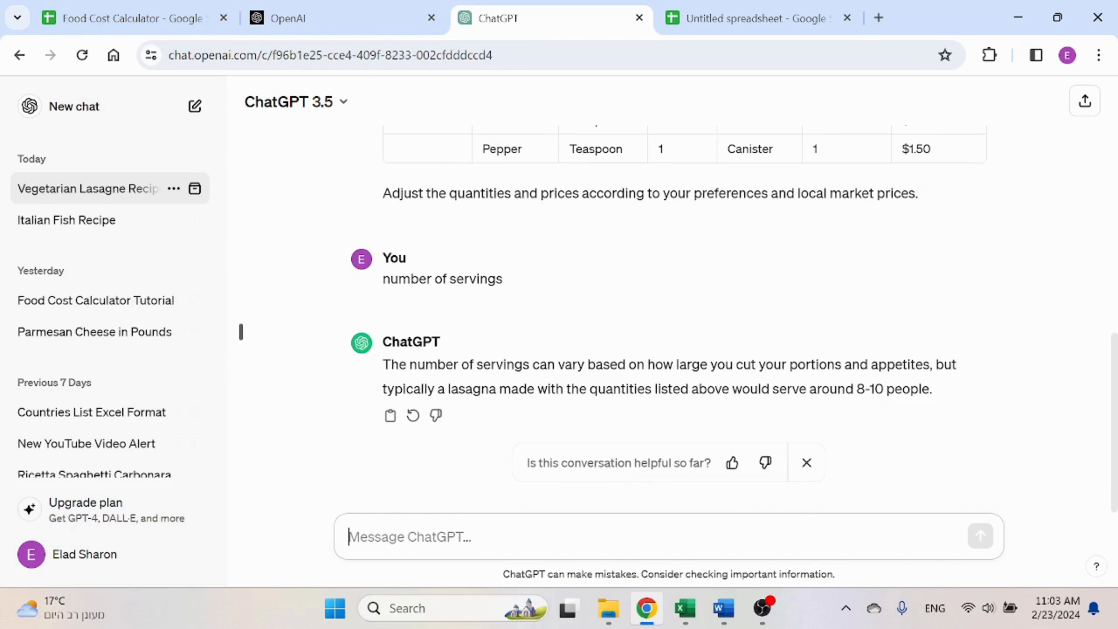
Copy the whole lasagna table from ChatGPT into the ChatGBT Recipes sheet of Food Cost Calculator, starting at A74 below the last recipe
scroll(968, 461, "up", 6)
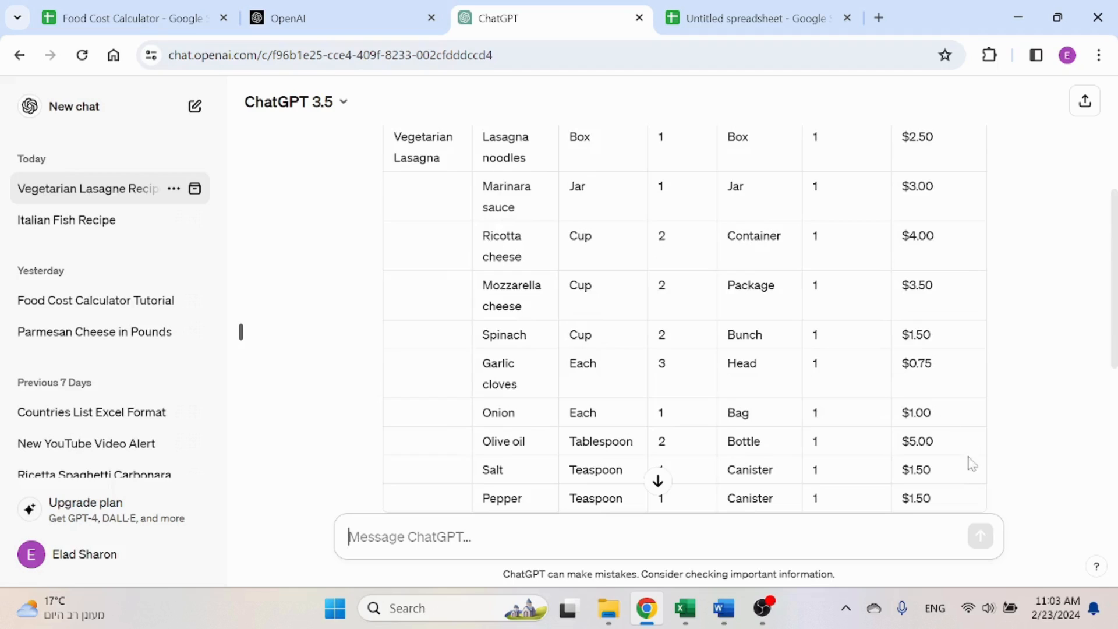
scroll(953, 444, "down", 2)
left_click_drag(954, 444, 393, 265)
key("ctrl+c")
scroll(729, 247, "up", 4)
left_click(131, 13)
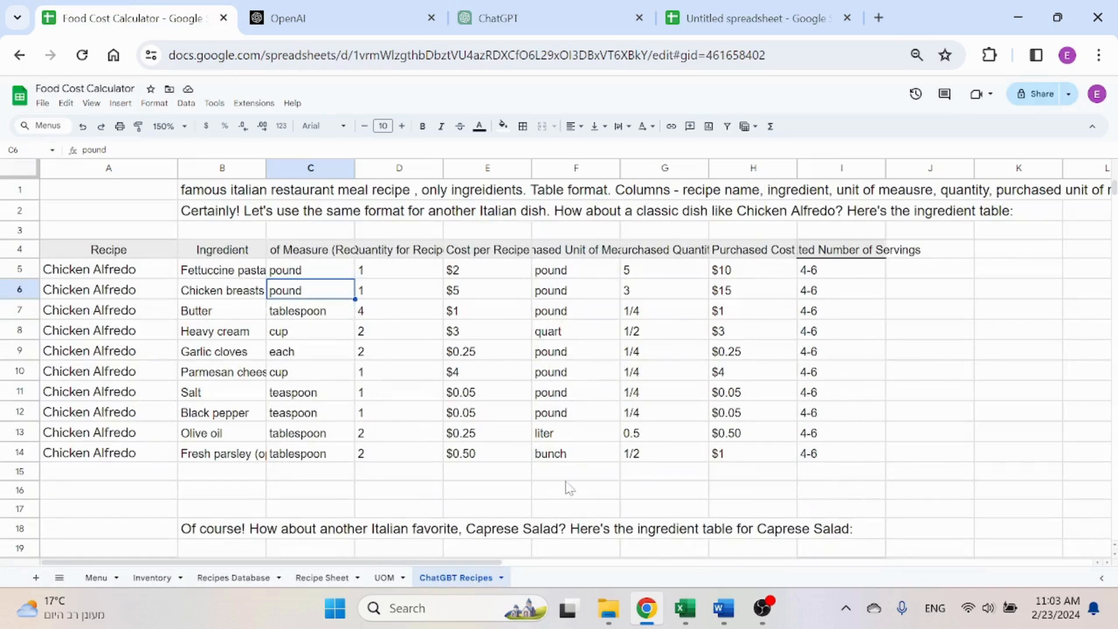
scroll(125, 488, "down", 2)
scroll(105, 477, "down", 20)
scroll(205, 425, "up", 11)
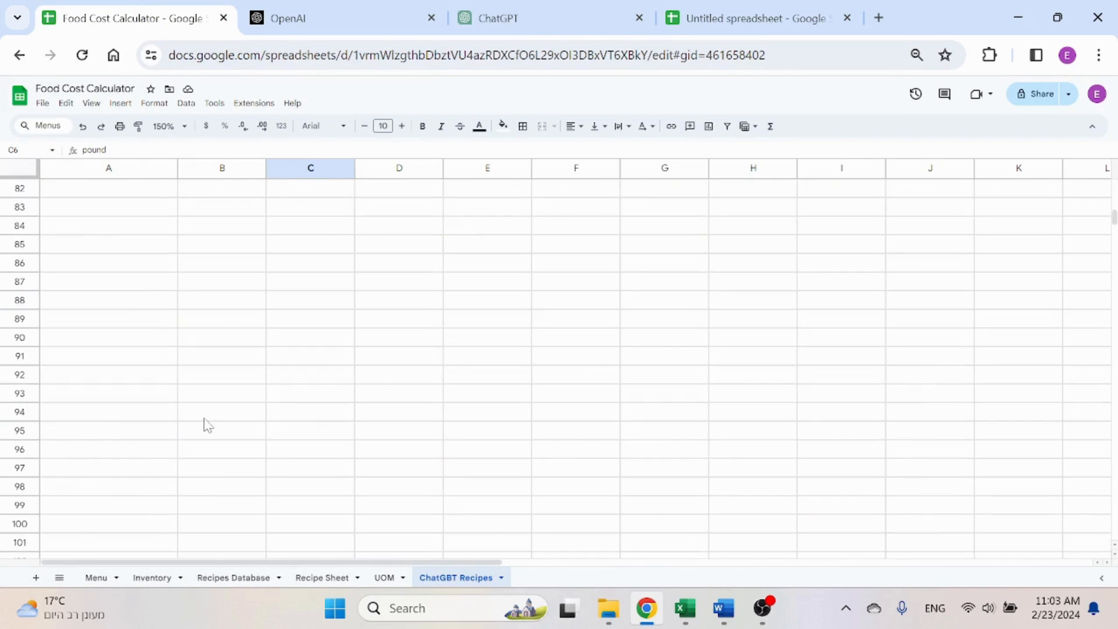
scroll(198, 425, "down", 1)
left_click(136, 373)
key("ctrl+v")
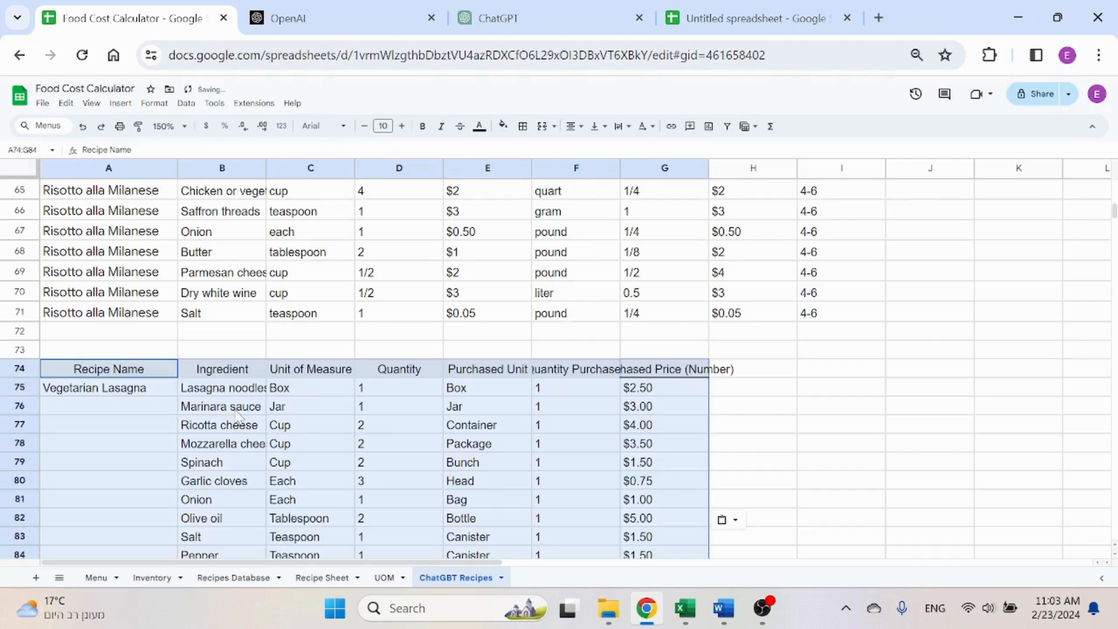
Fill the recipe name Vegetarian Lasagna from A75 down to A84 so every ingredient row carries it
left_click(390, 429)
scroll(158, 357, "down", 1)
left_click(137, 347)
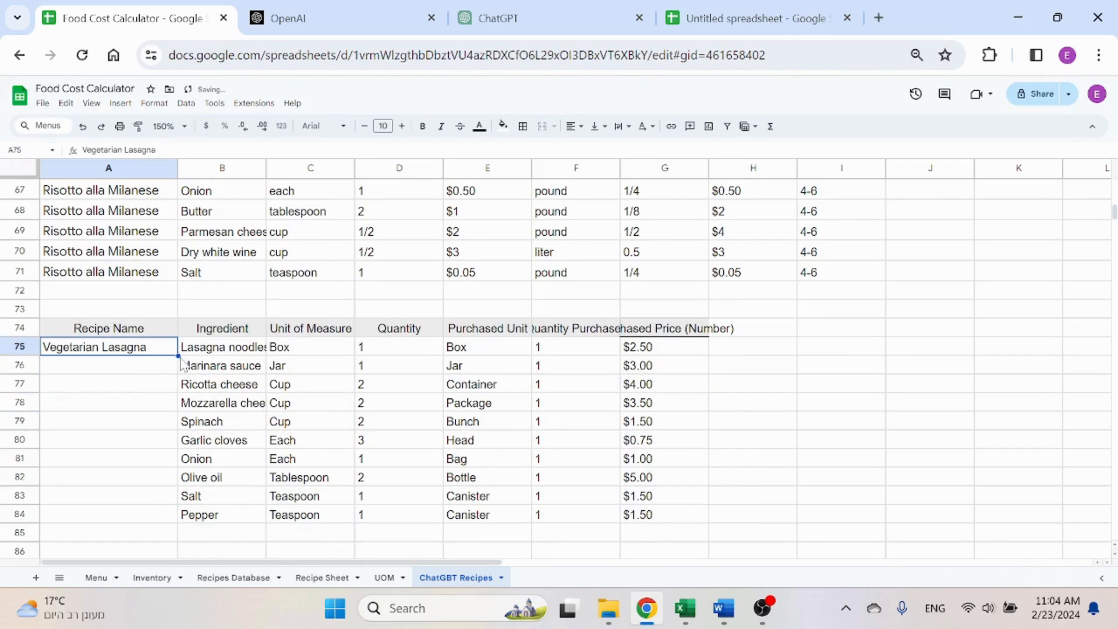
left_click_drag(178, 355, 154, 511)
left_click(137, 459)
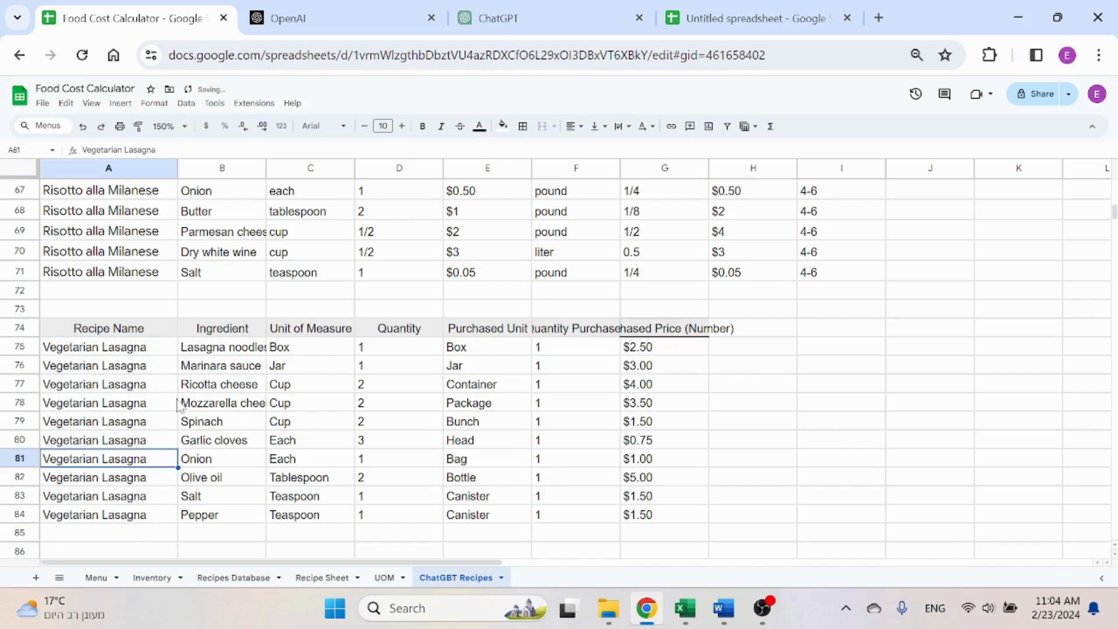
Copy the recipe name from A75 of ChatGBT Recipes and paste it as values only into Recipe Name cell A2 of the Recipe Sheet
left_click_drag(136, 349, 220, 389)
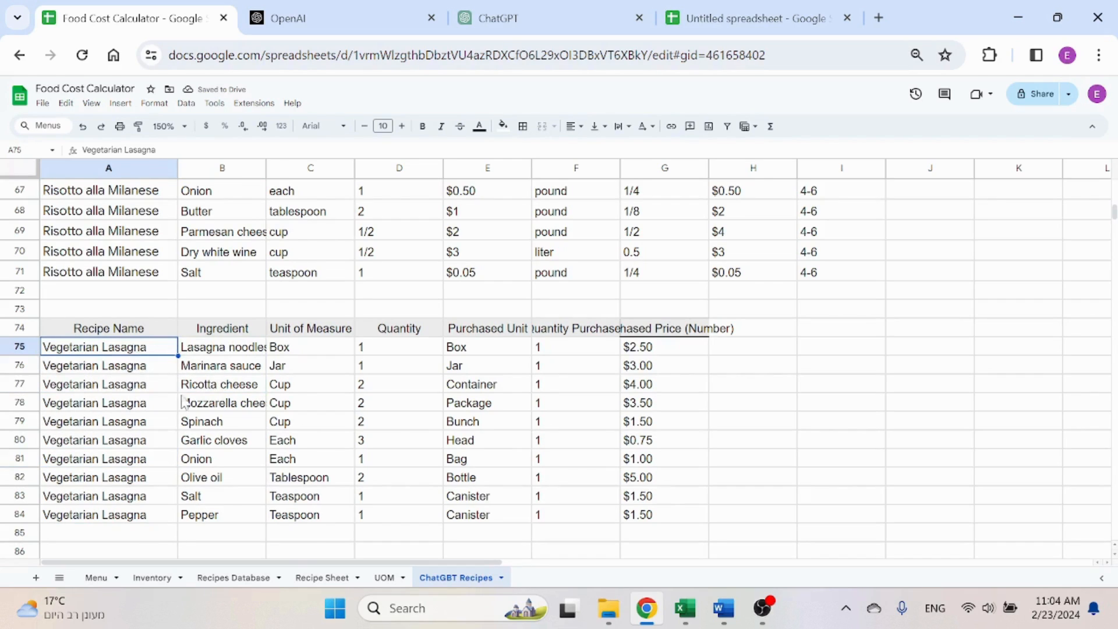
left_click(308, 578)
left_click(180, 213)
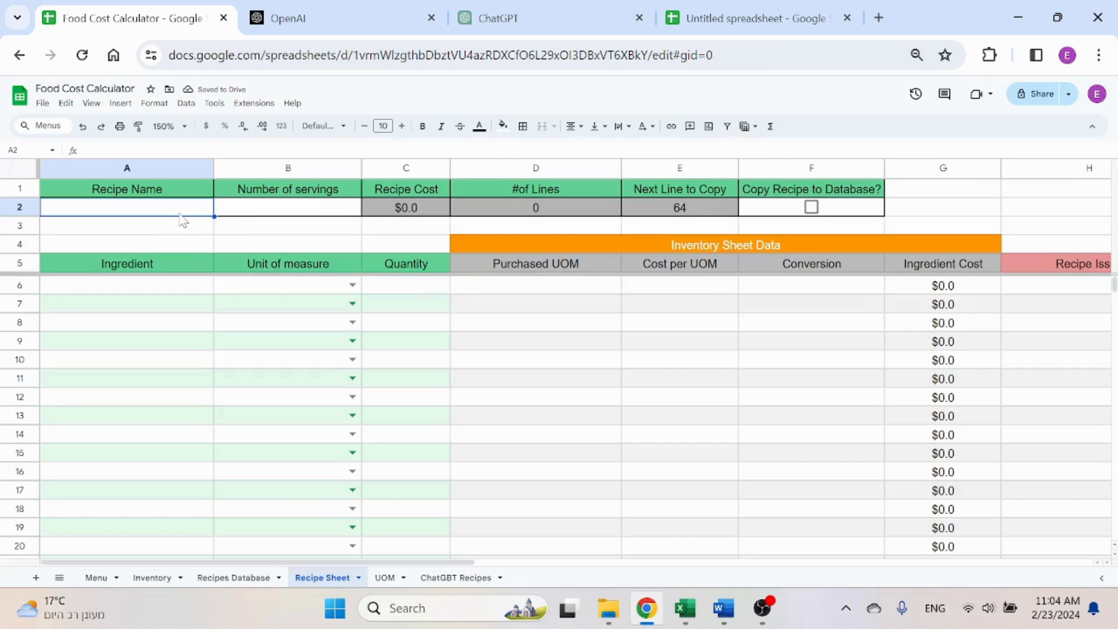
left_click(456, 578)
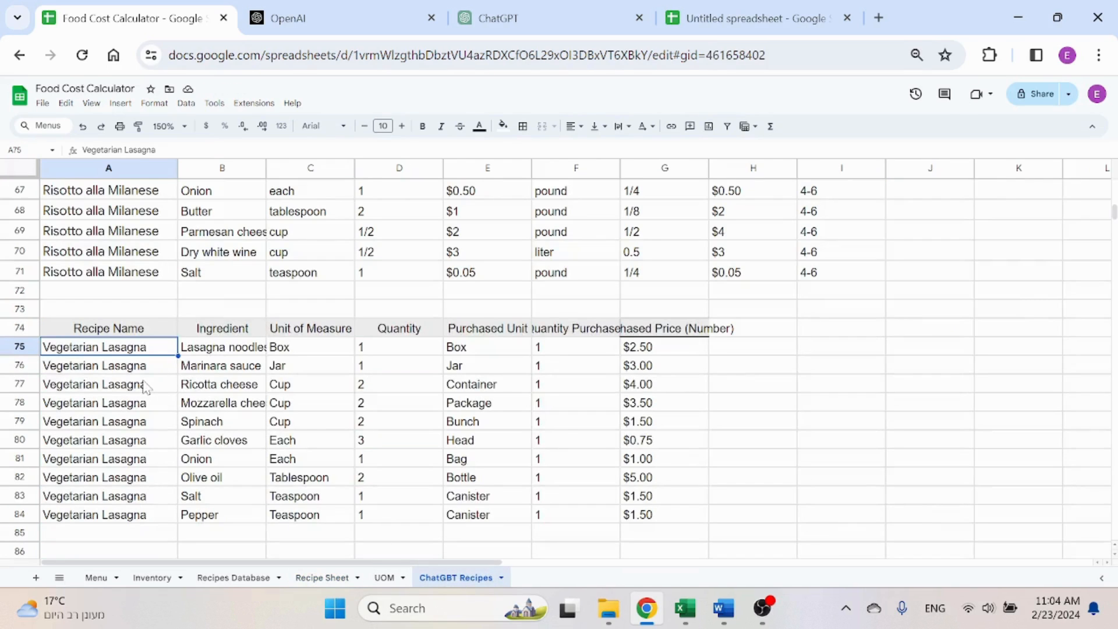
left_click(308, 576)
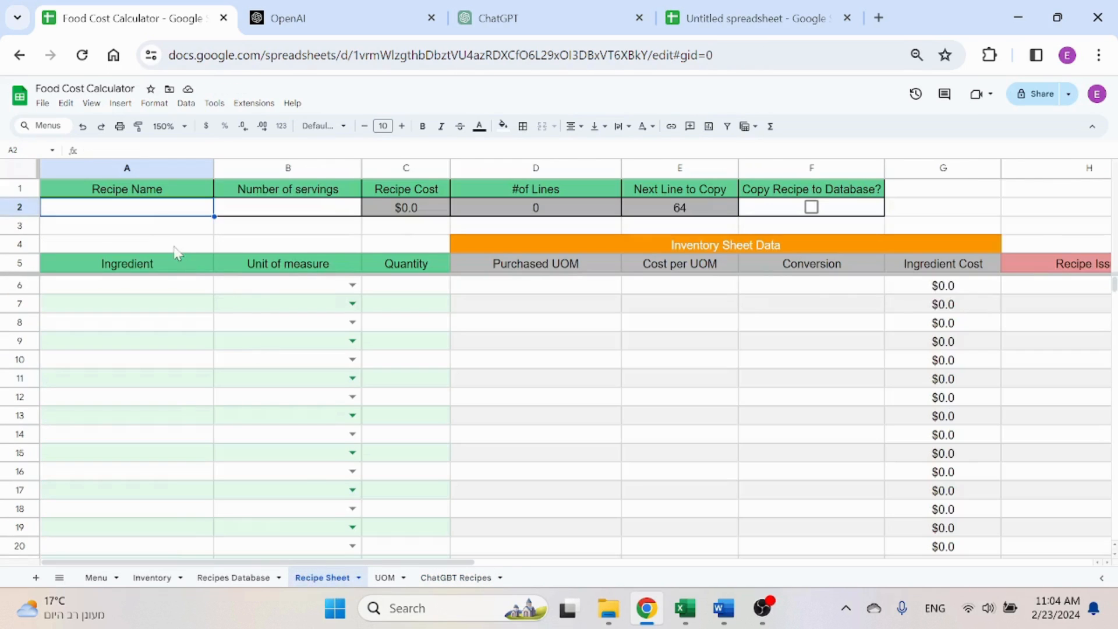
right_click(180, 215)
mouse_move(270, 235)
left_click(399, 237)
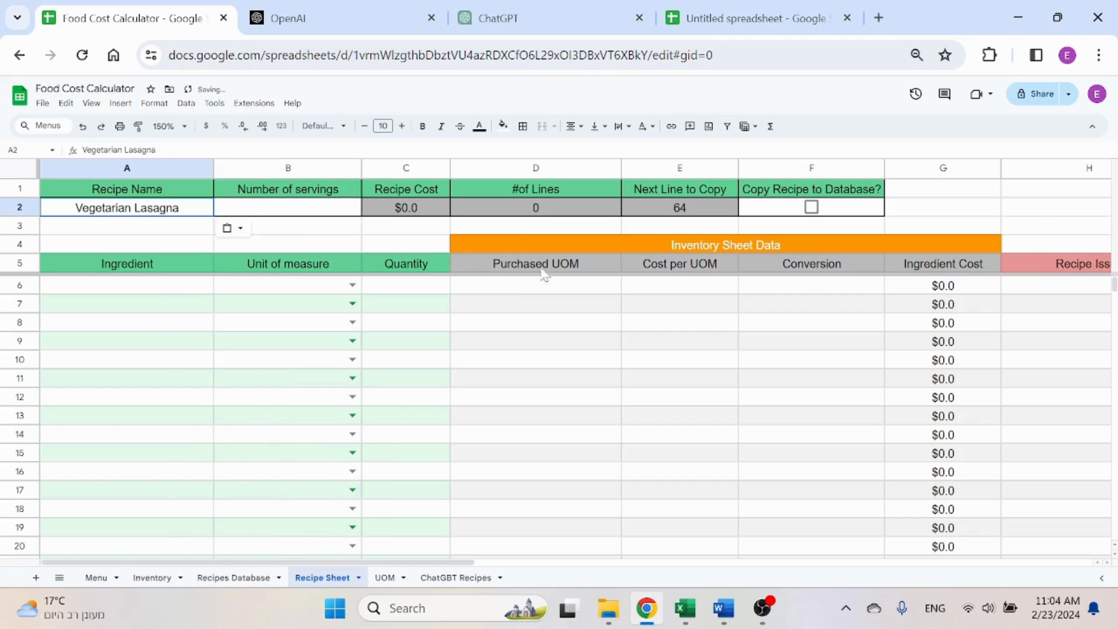
Inspect the FILTER formula in J6 of the Recipe Sheet, which lists ChatGBT Recipes rows matching the recipe name in A2
key("Right")
key("Right")
key("Right")
key("Right")
key("Right")
key("Right")
key("Right")
key("Right")
key("Right")
key("Right")
key("Right")
key("Right")
key("Right")
key("Right")
key("Right")
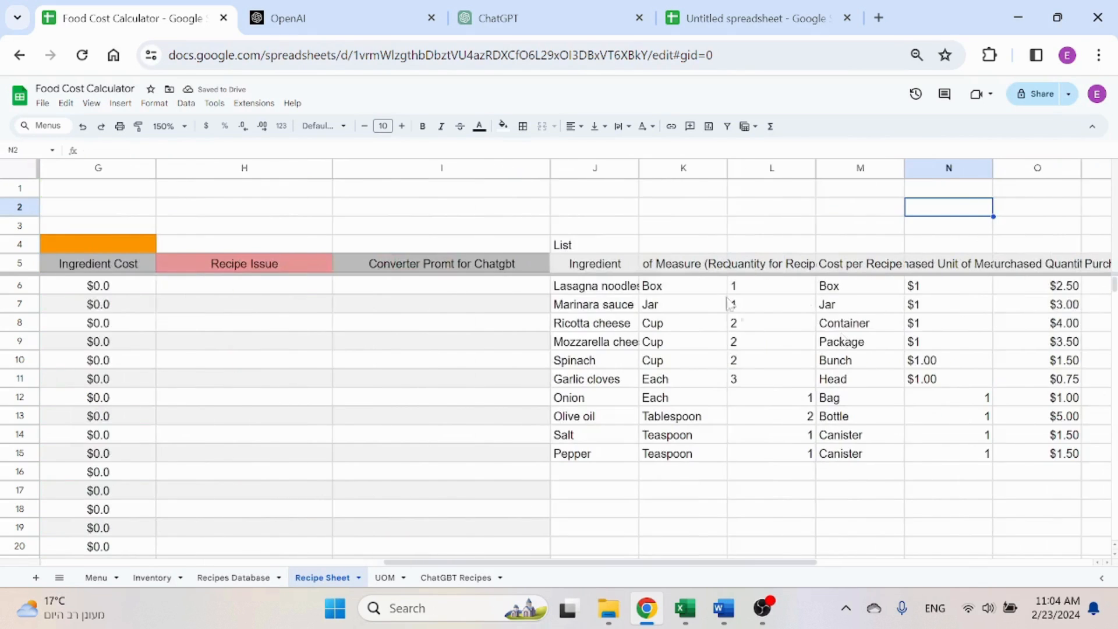
key("Right")
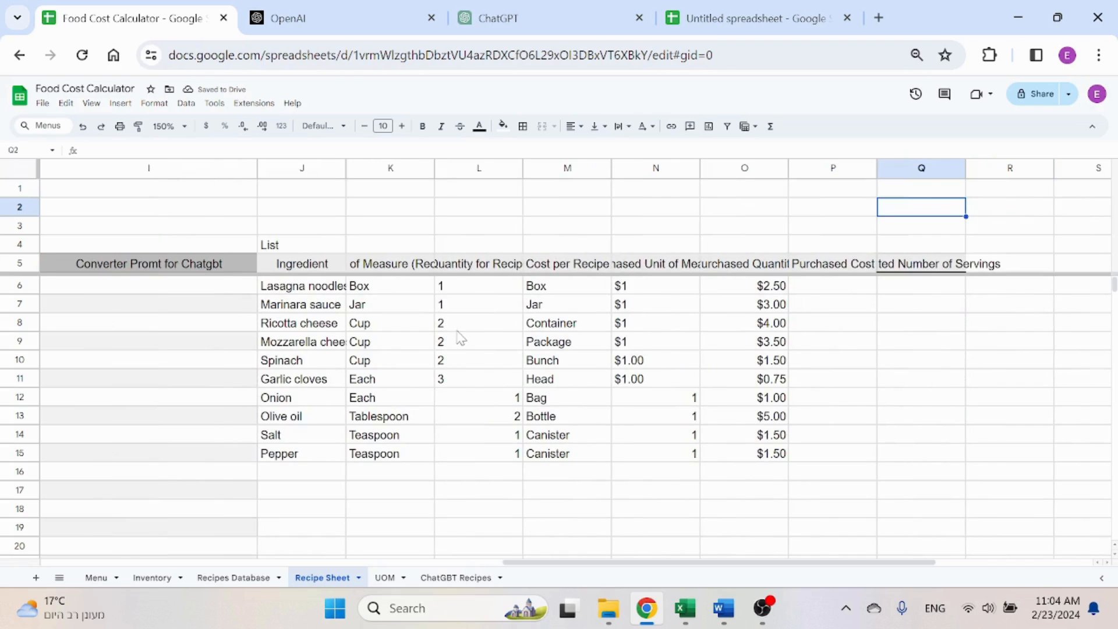
left_click(329, 288)
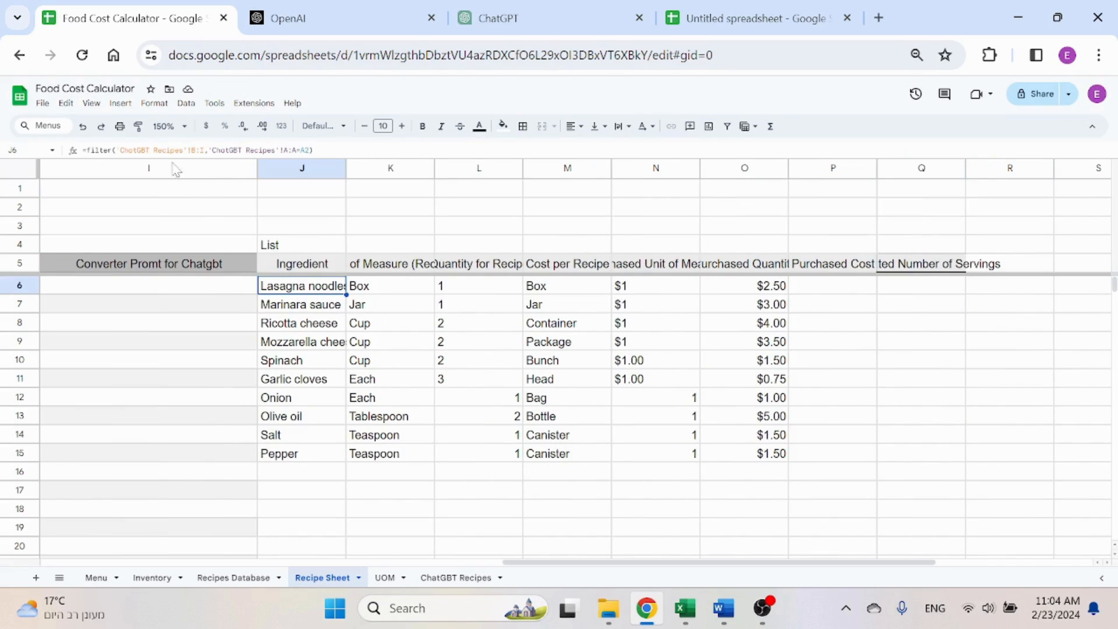
key("F2")
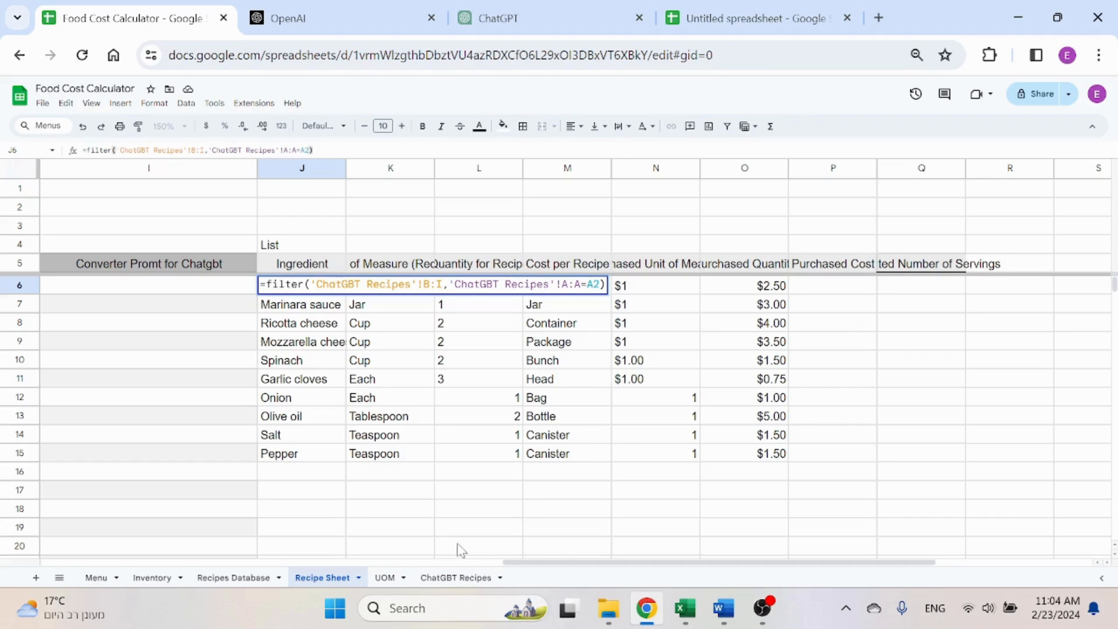
left_click_drag(931, 562, 407, 564)
key("Escape")
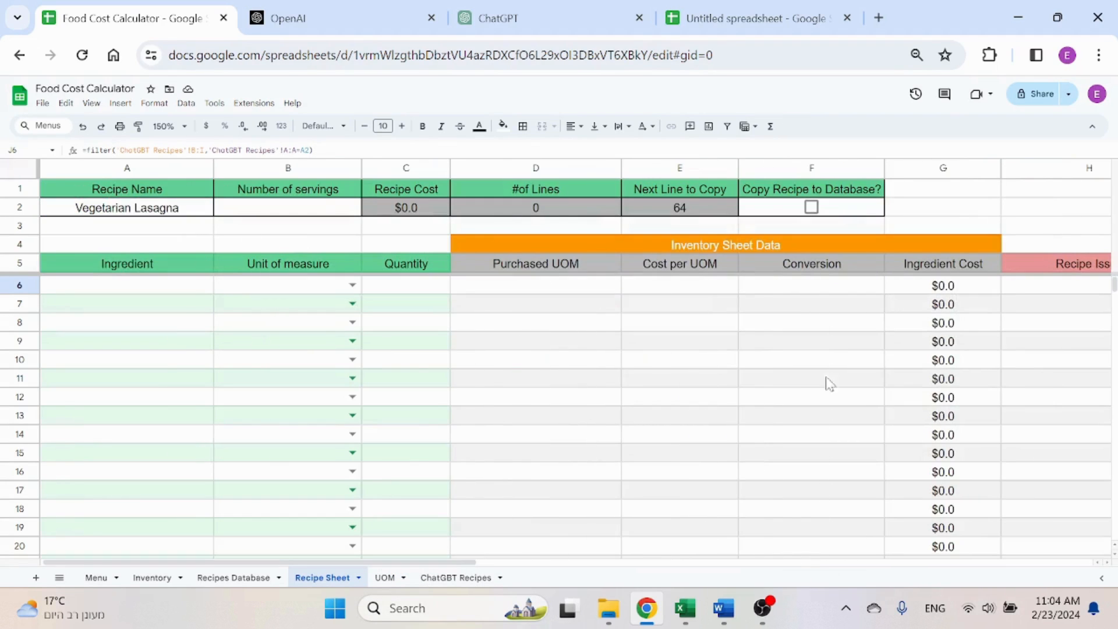
Set the recipe's number of servings in B2 to 9
left_click(307, 215)
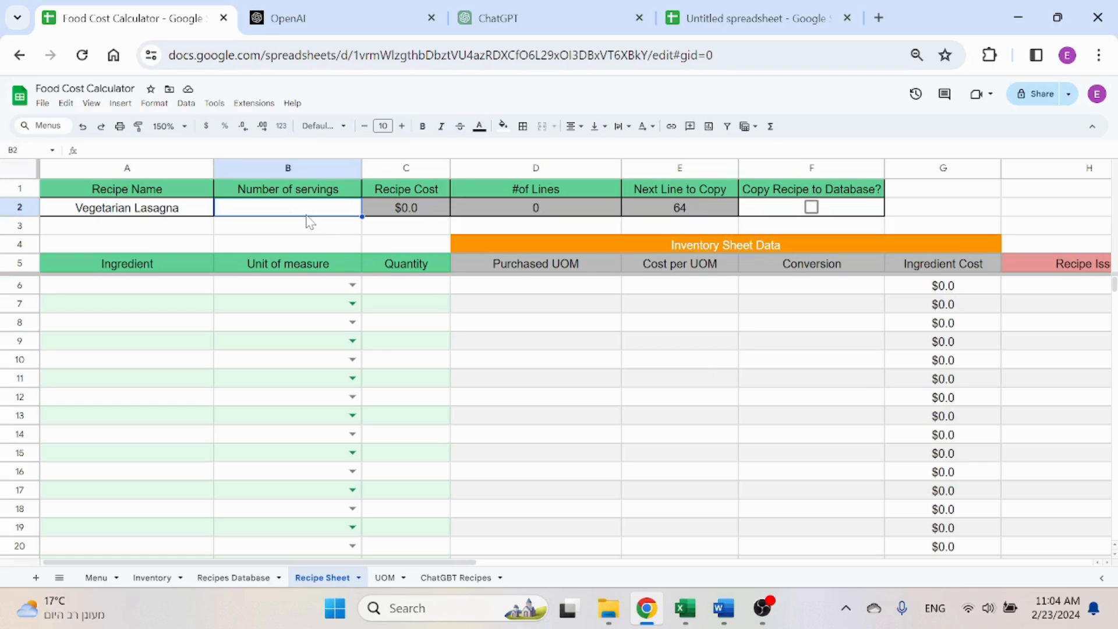
type("9")
key("Return")
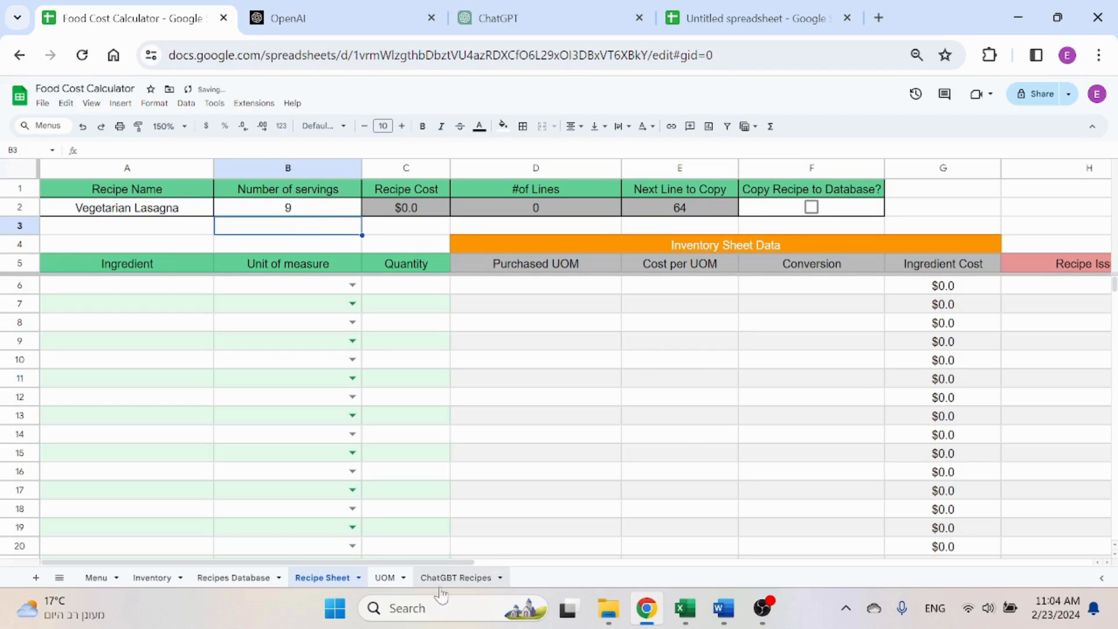
Copy the listed ingredients, units of measure and quantities in J6:L15 and paste them as values only into the recipe entry area at A6
left_click_drag(462, 562, 870, 562)
left_click_drag(466, 286, 634, 466)
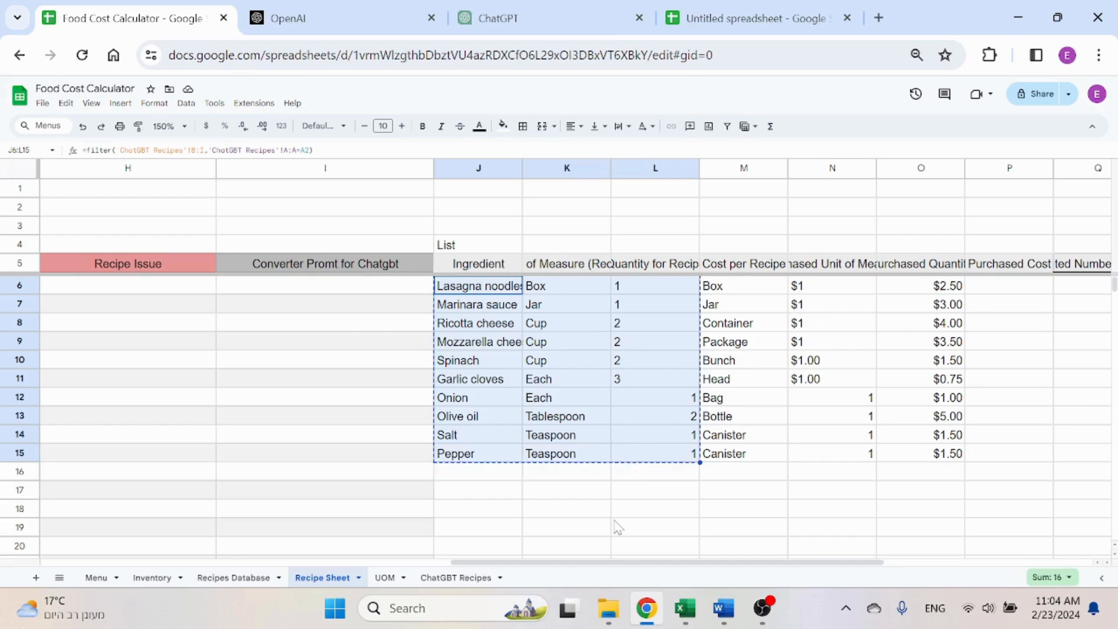
left_click_drag(577, 562, 123, 562)
right_click(137, 299)
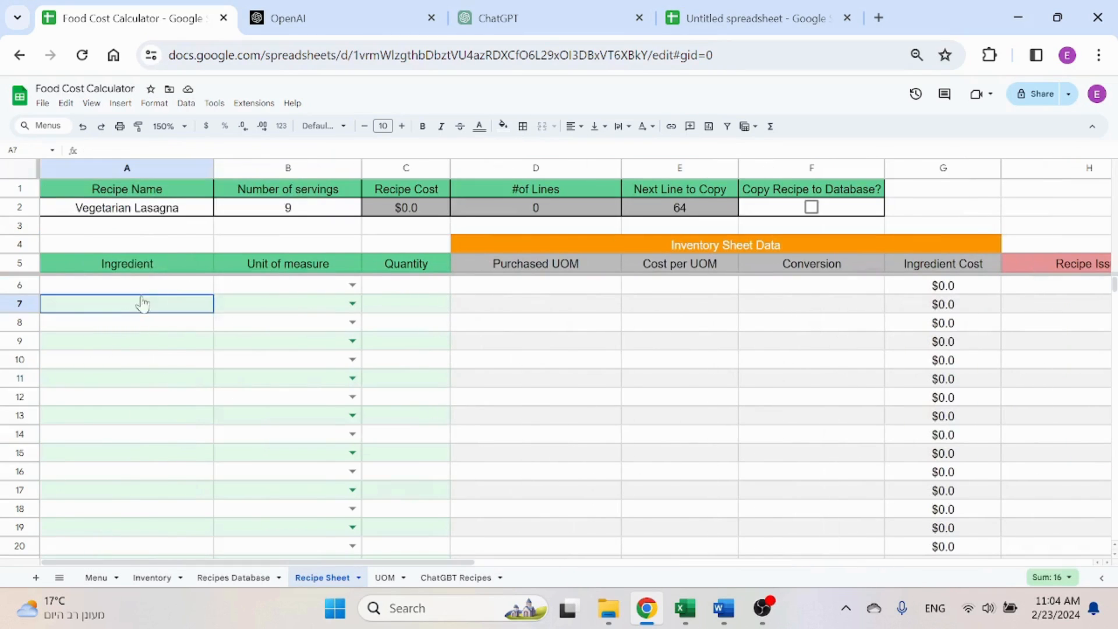
right_click(128, 288)
mouse_move(201, 235)
left_click(361, 240)
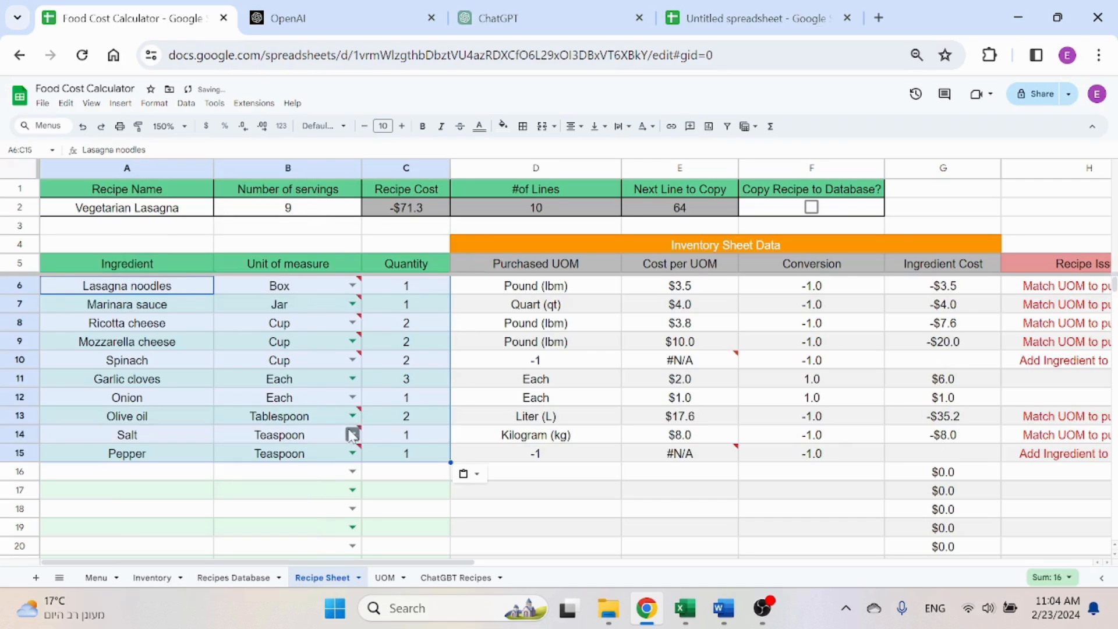
left_click(294, 311)
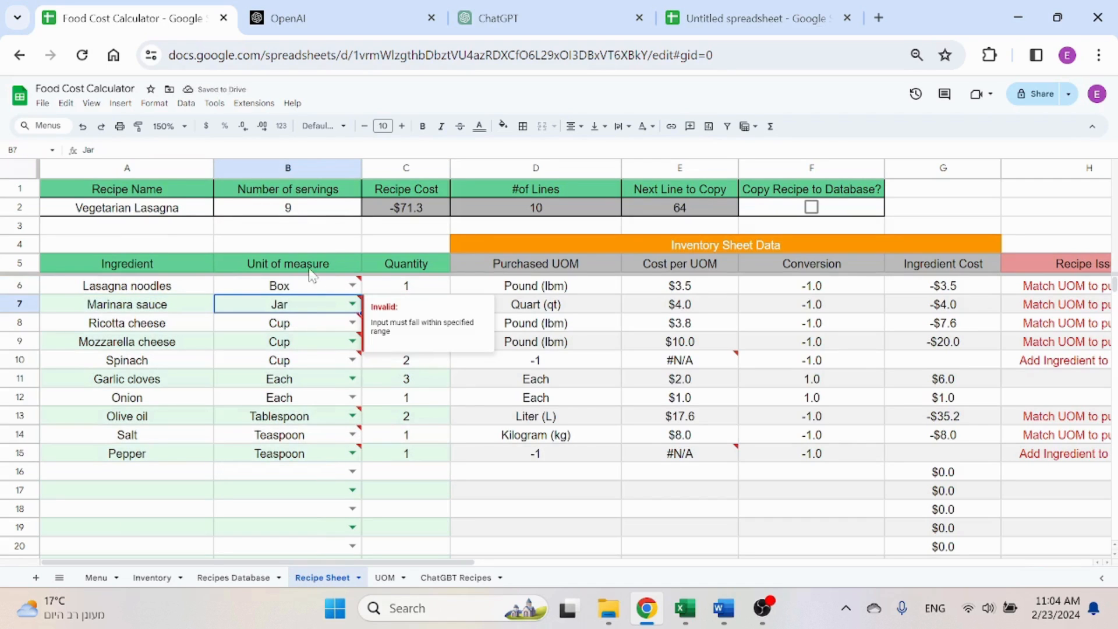
Inspect the data validation rule on the Recipe Sheet's B6:B50 and its source list of units in the UOM sheet
left_click(170, 285)
left_click(291, 291)
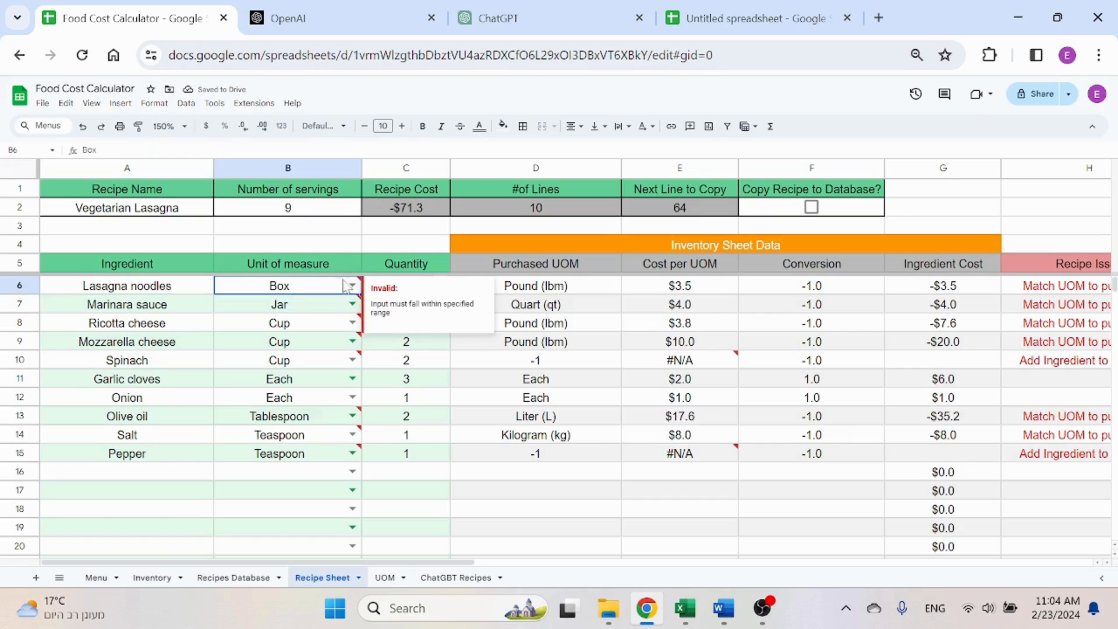
left_click(186, 103)
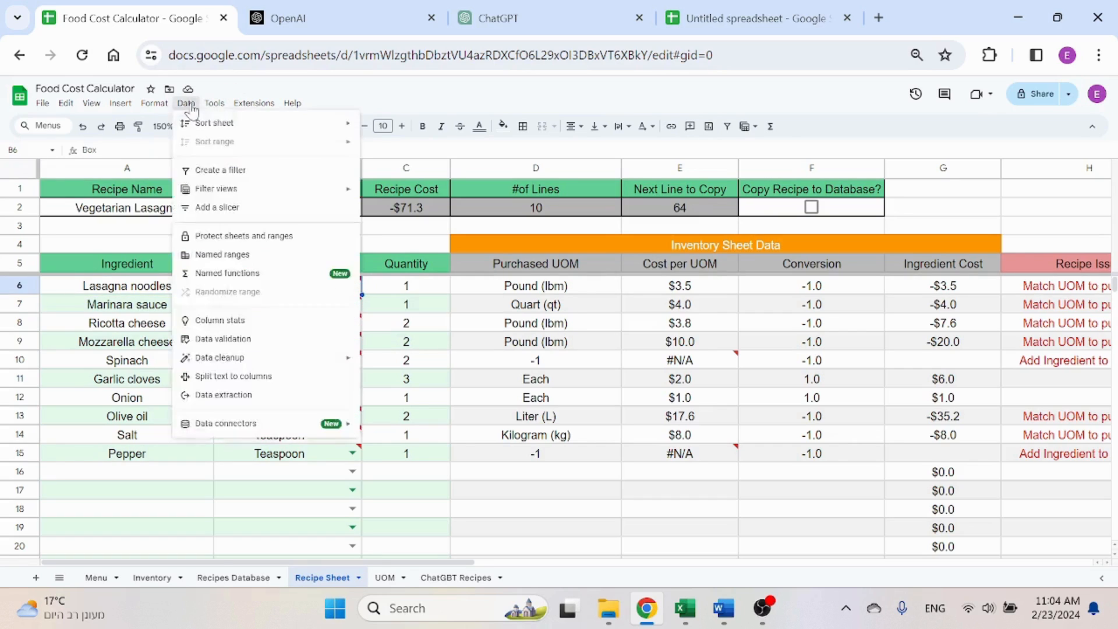
left_click(241, 344)
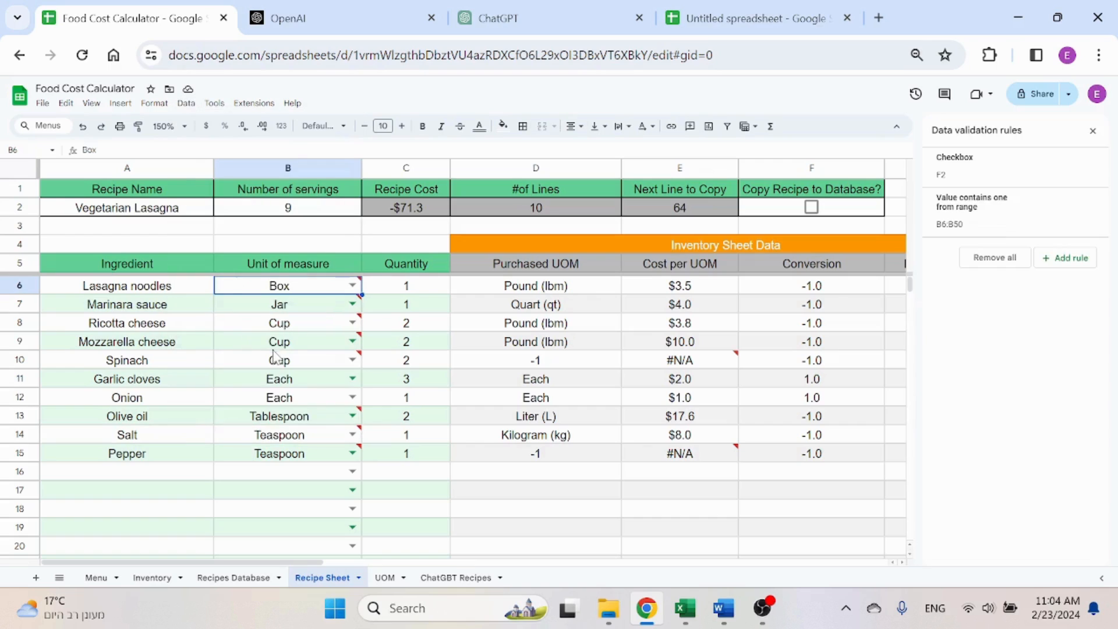
left_click(987, 223)
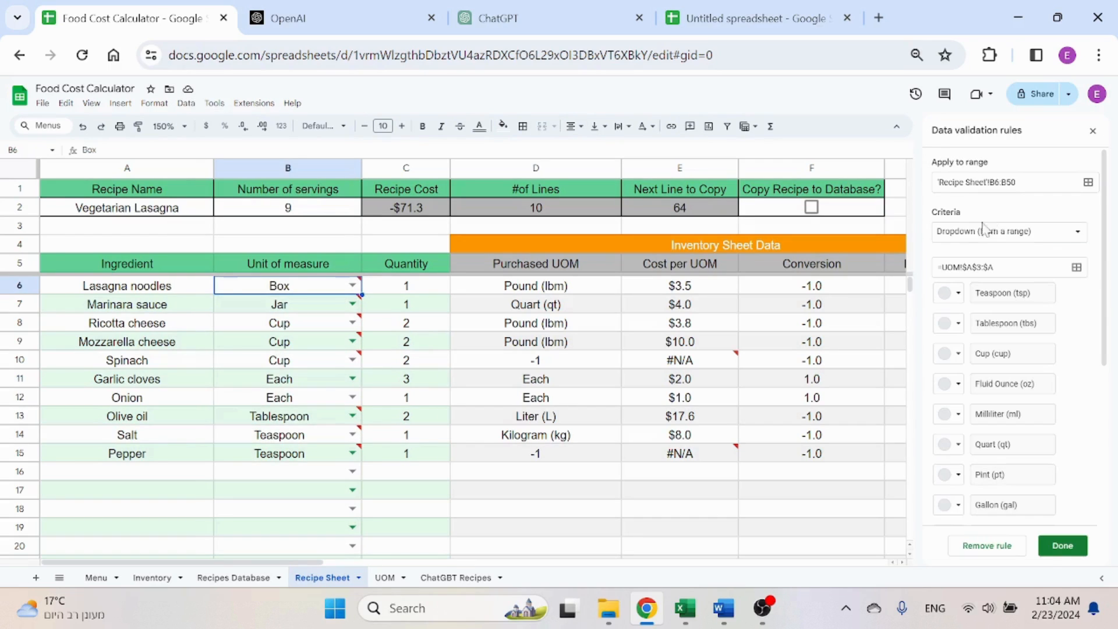
left_click(1025, 238)
left_click(1026, 233)
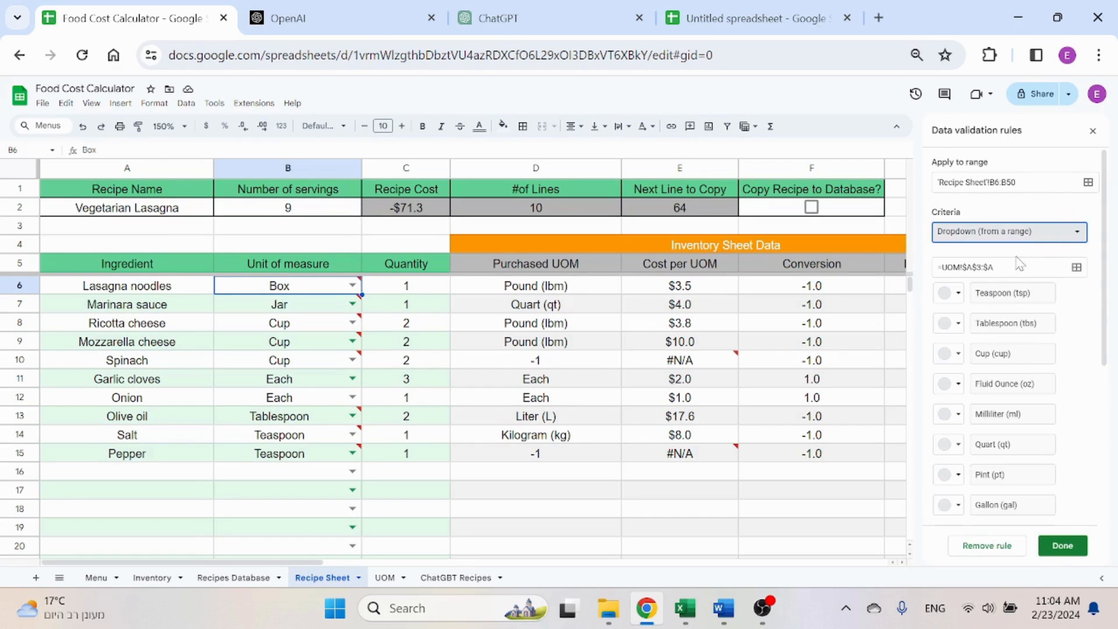
left_click(385, 578)
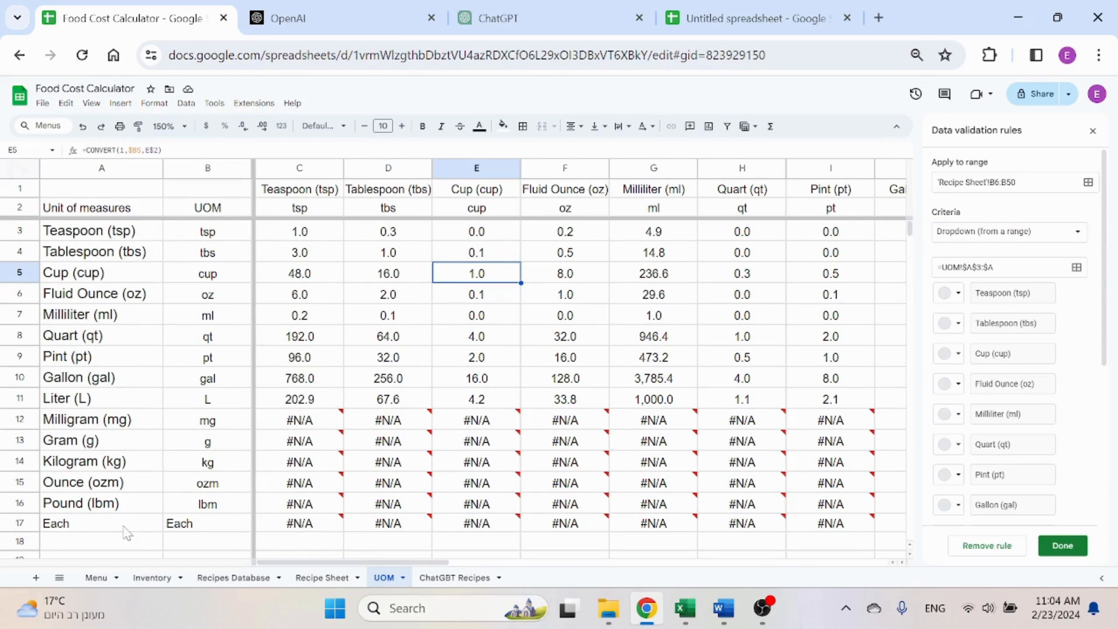
left_click(303, 578)
left_click(1093, 131)
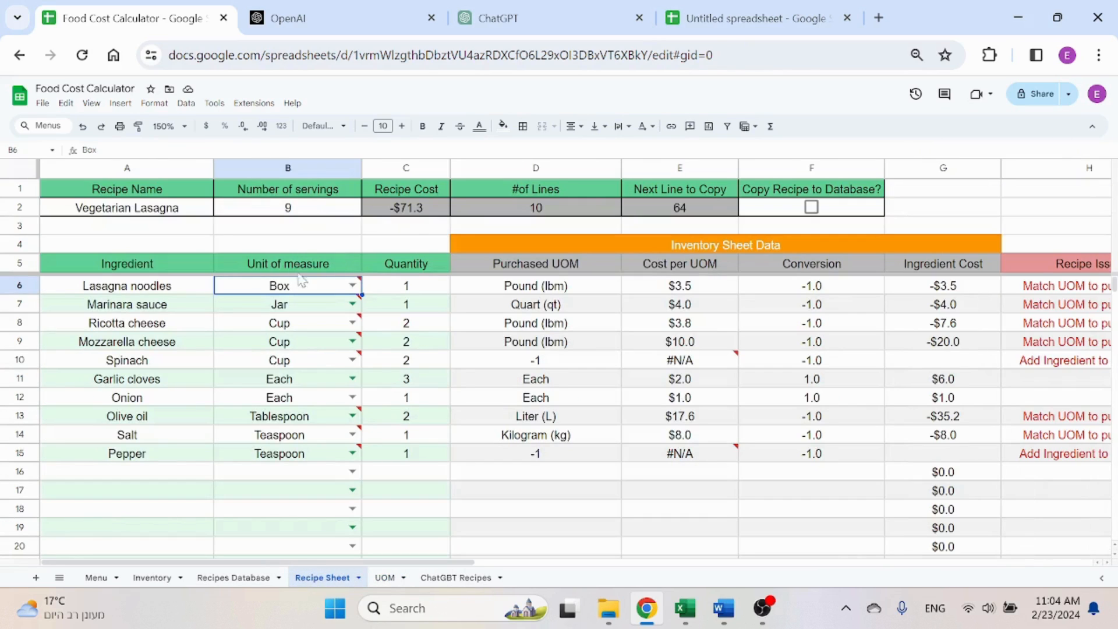
Set the unit of measure for Lasagna noodles in B6 and Marinara sauce in B7 to Each
left_click(353, 285)
left_click(250, 531)
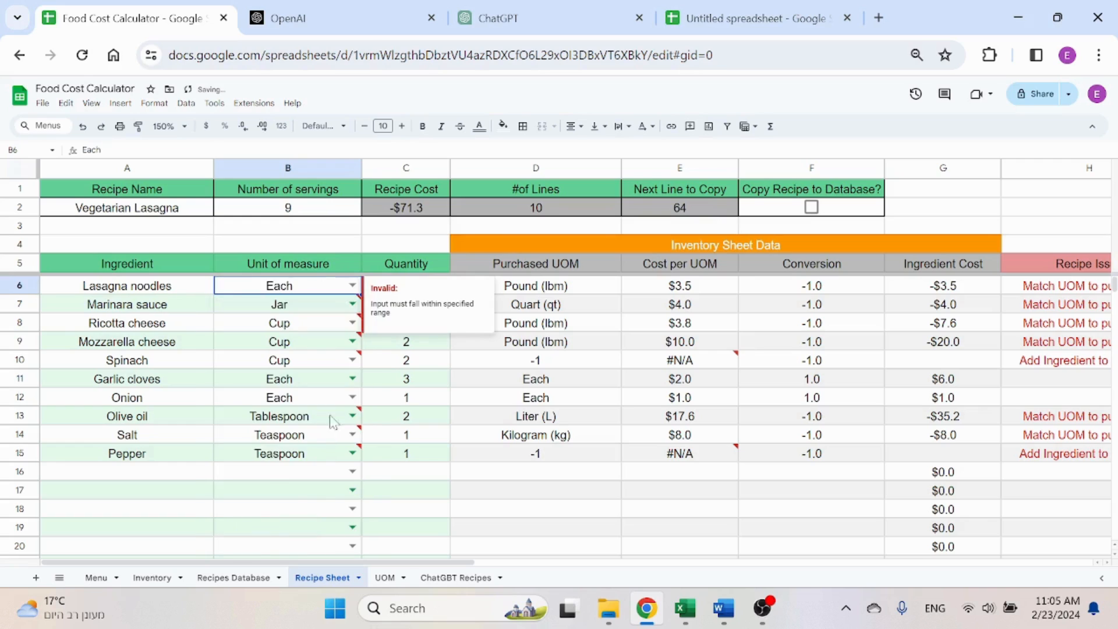
key("Down")
type("E")
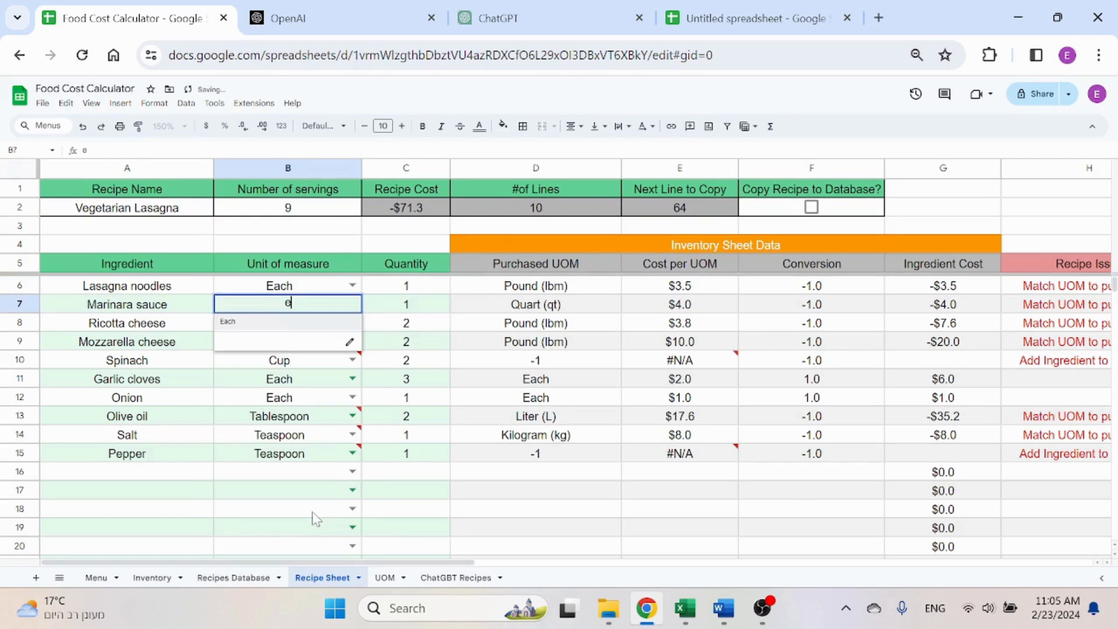
key("Return")
Set the unit of measure to Cup (cup) for Ricotta cheese, Mozzarella cheese and Spinach, and to Each for Garlic cloves
type("c")
key("Return")
type("c")
key("Return")
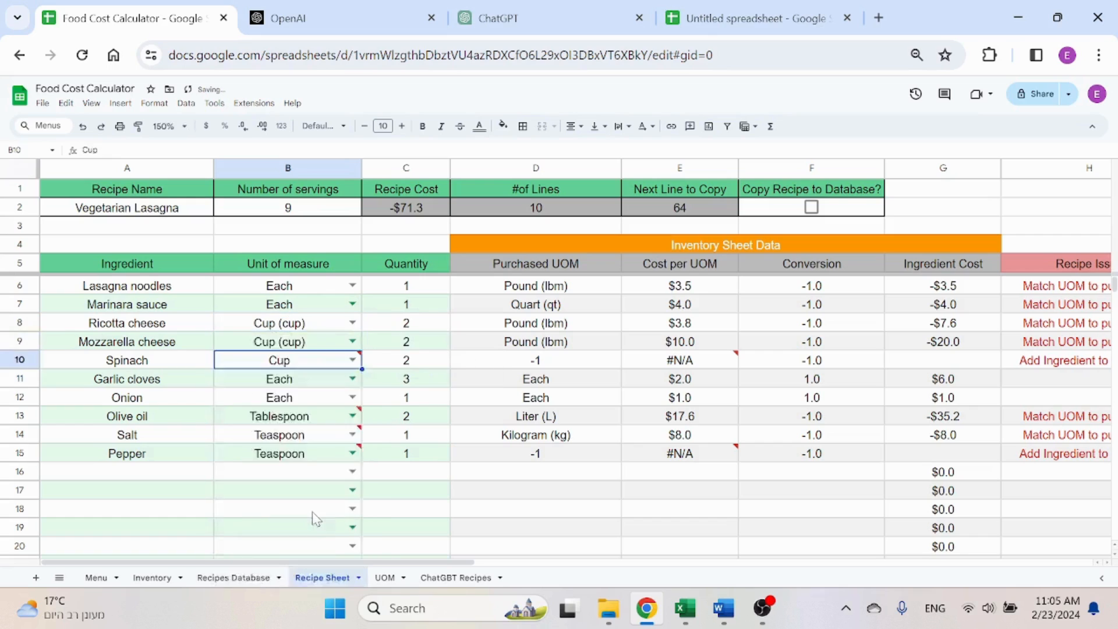
type("c")
key("Return")
type("e")
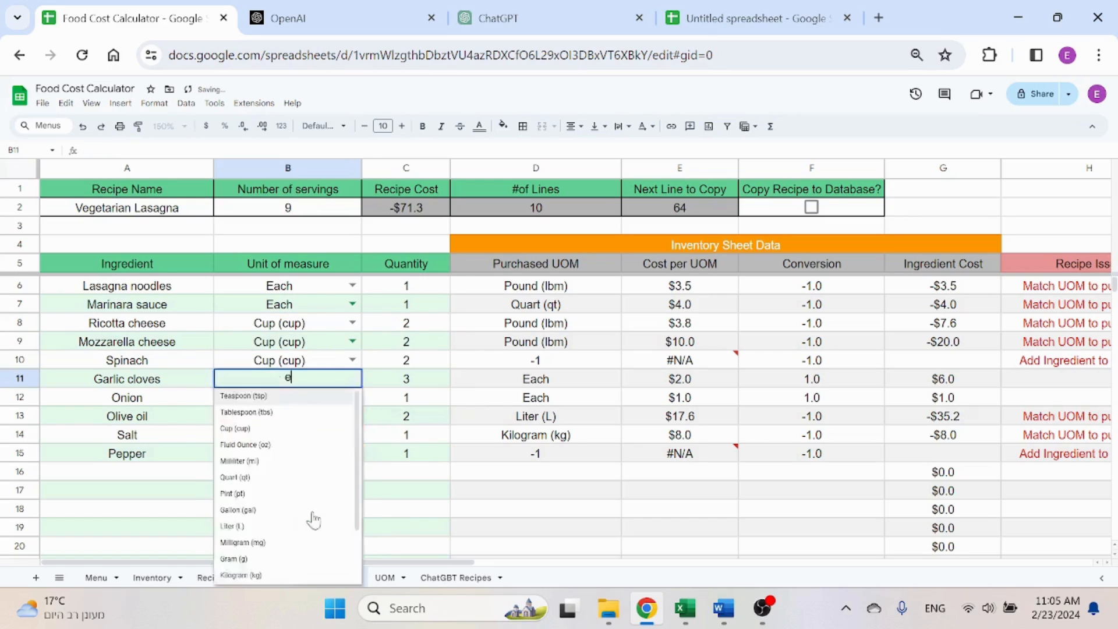
key("Return")
key("Down")
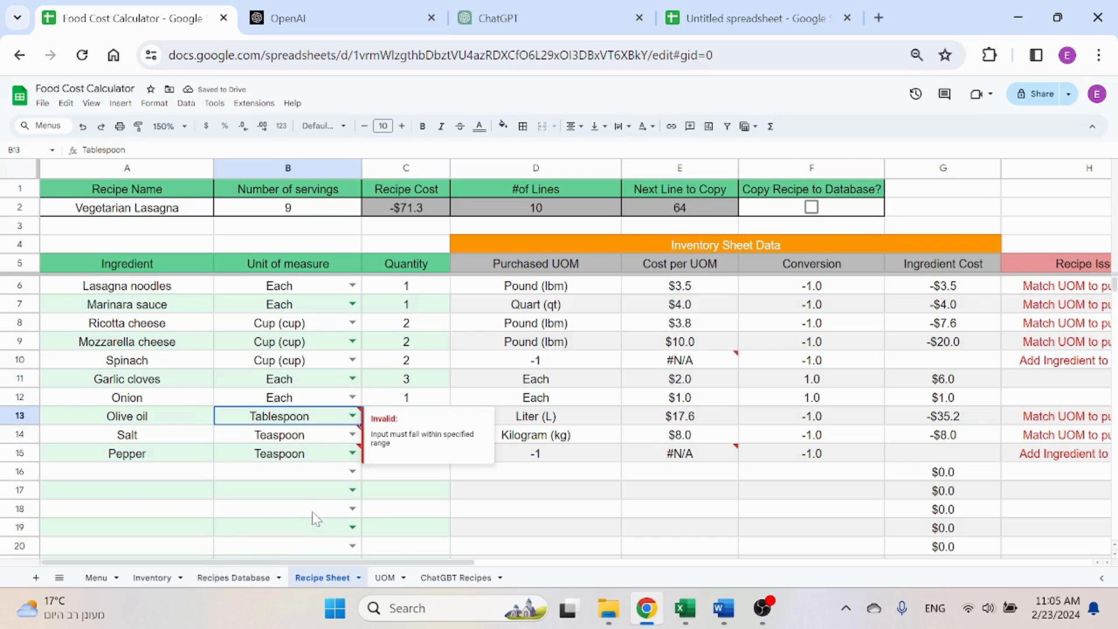
Set the unit of measure to Tablespoon (tbs) for Olive oil and to Teaspoon (tsp) for Salt and Pepper
type("tab")
key("Return")
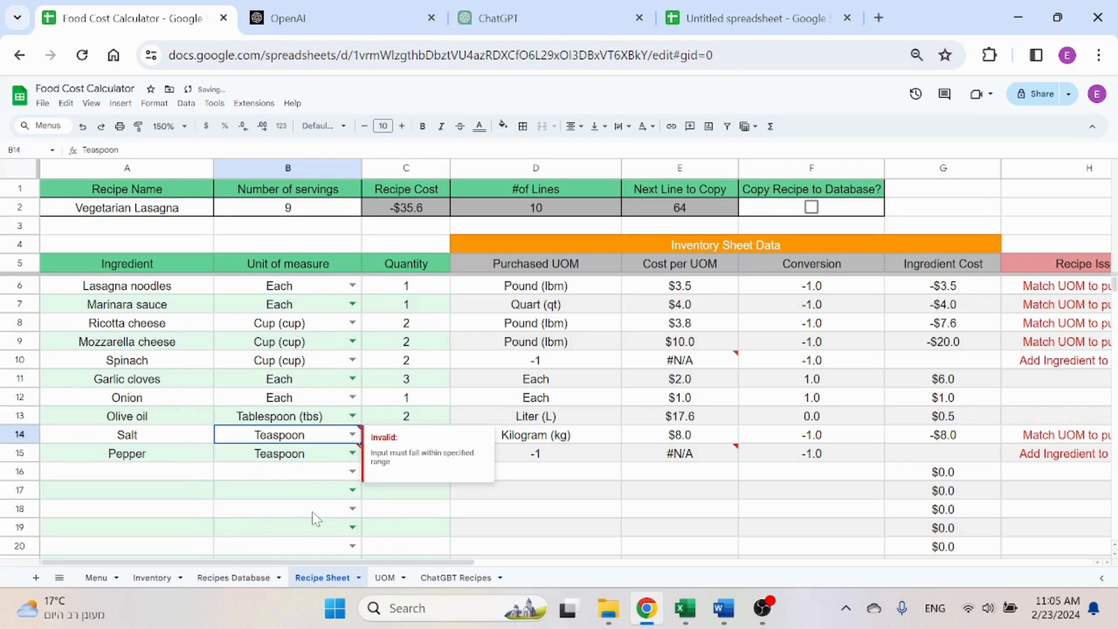
type("te")
key("Return")
type("te")
key("Return")
key("Up")
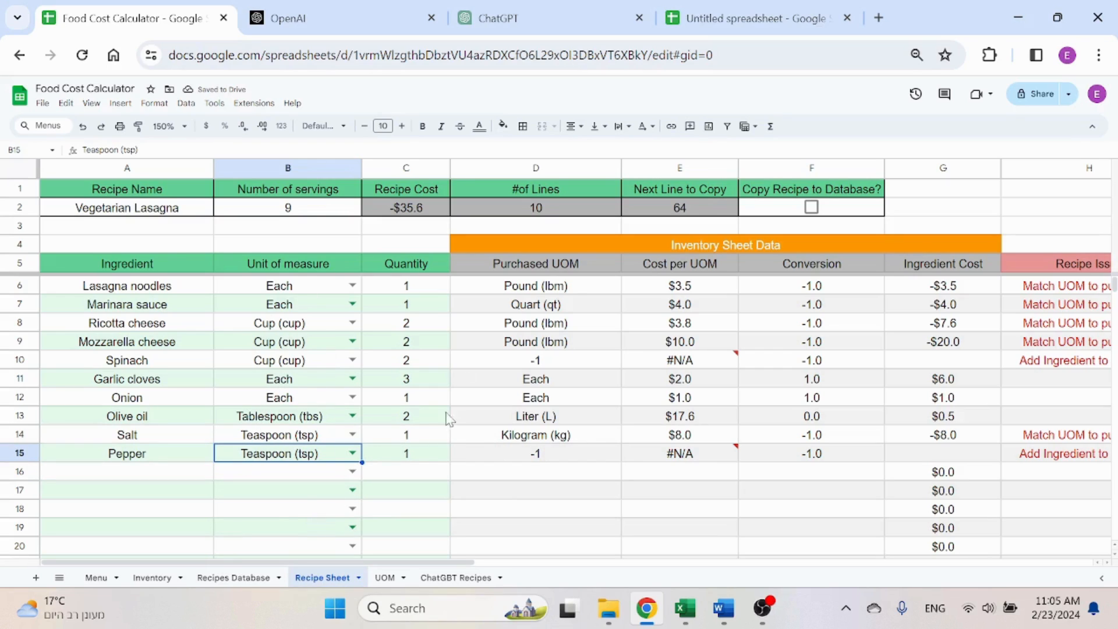
Try 1/2 as the quantity of Lasagna noodles in C6 and undo the entry
left_click_drag(433, 290, 424, 456)
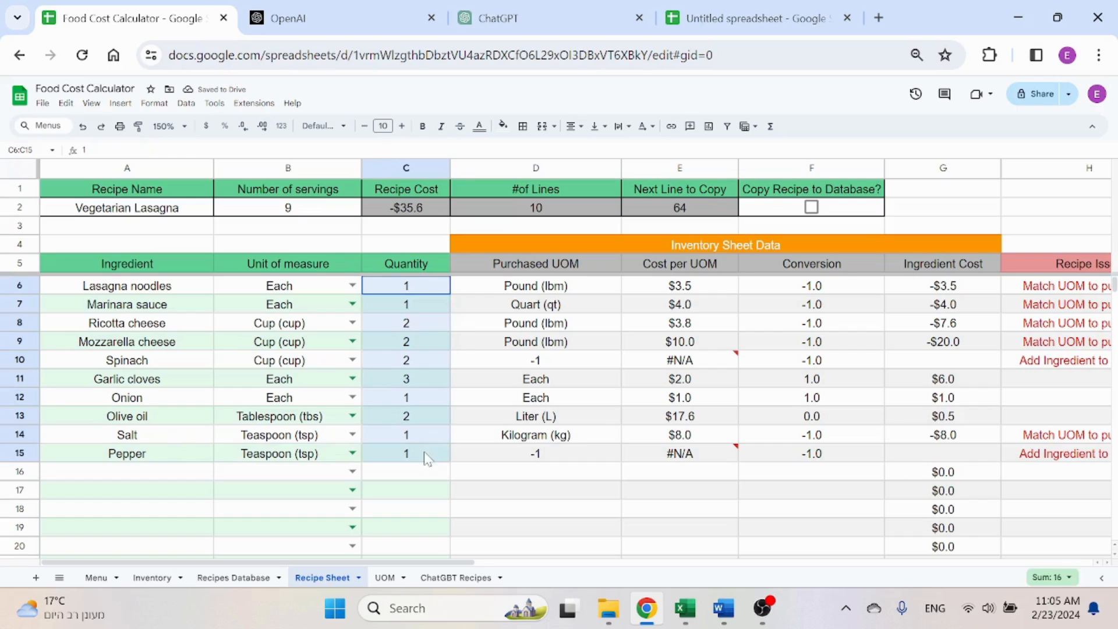
left_click(432, 411)
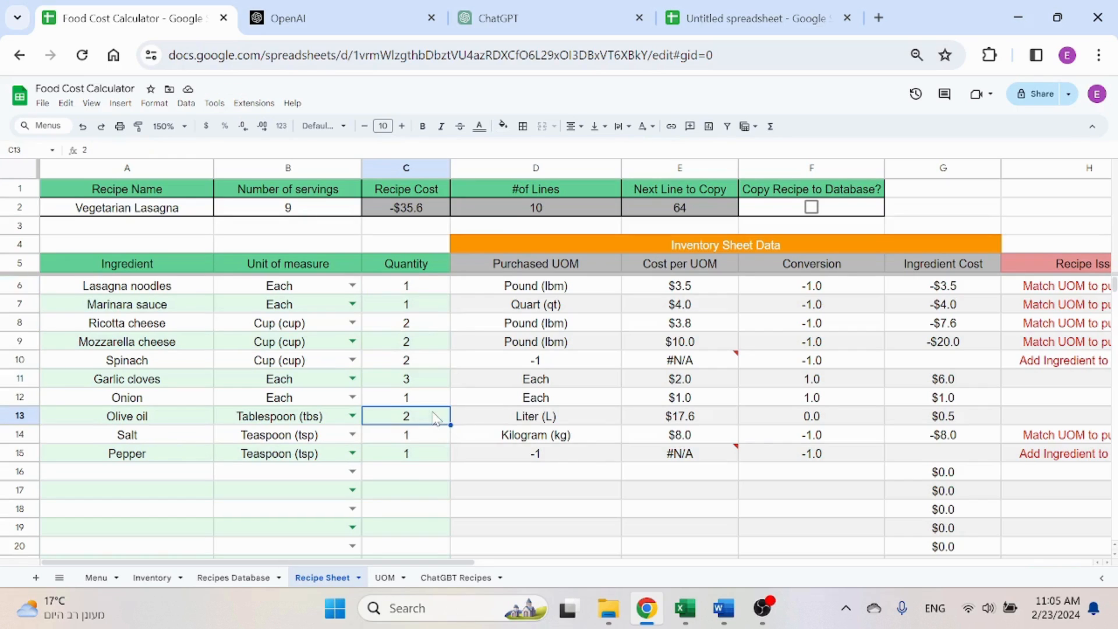
left_click(432, 289)
type("1/2")
key("Return")
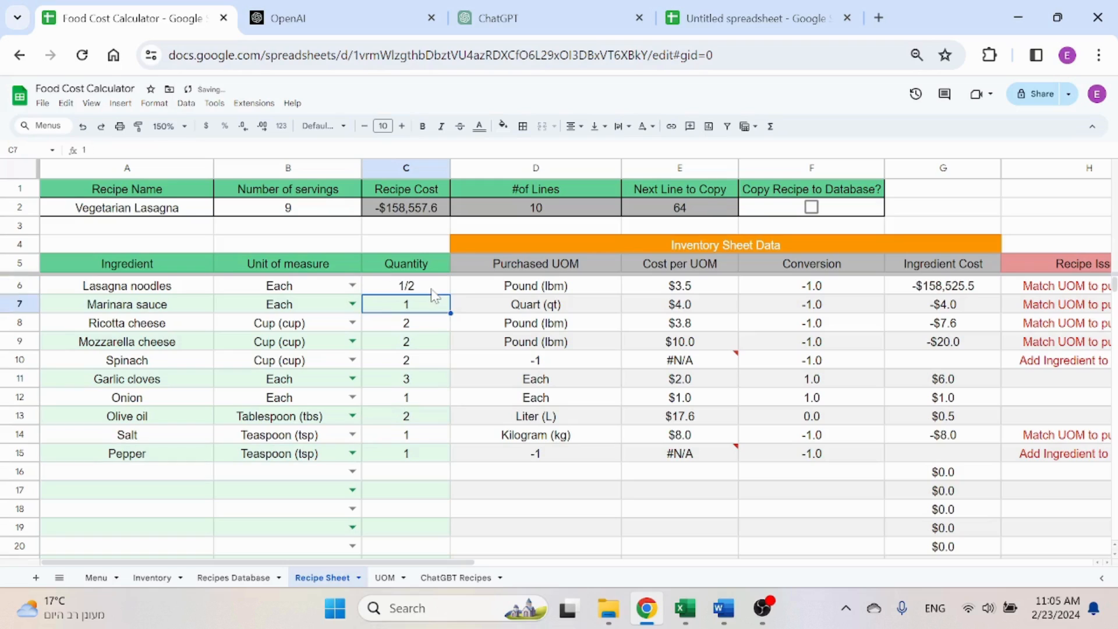
key("ctrl+z")
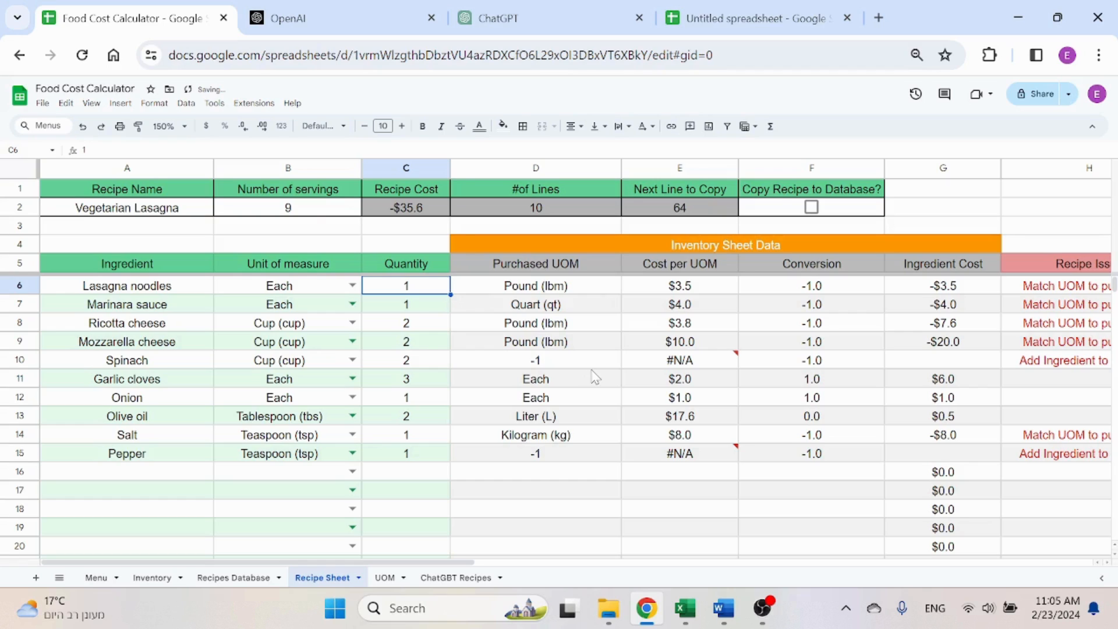
Inspect the Purchased UOM, Cost per UOM and Conversion formulas in D6:F6 and the Inventory sheet that supplies the purchase data
key("Right")
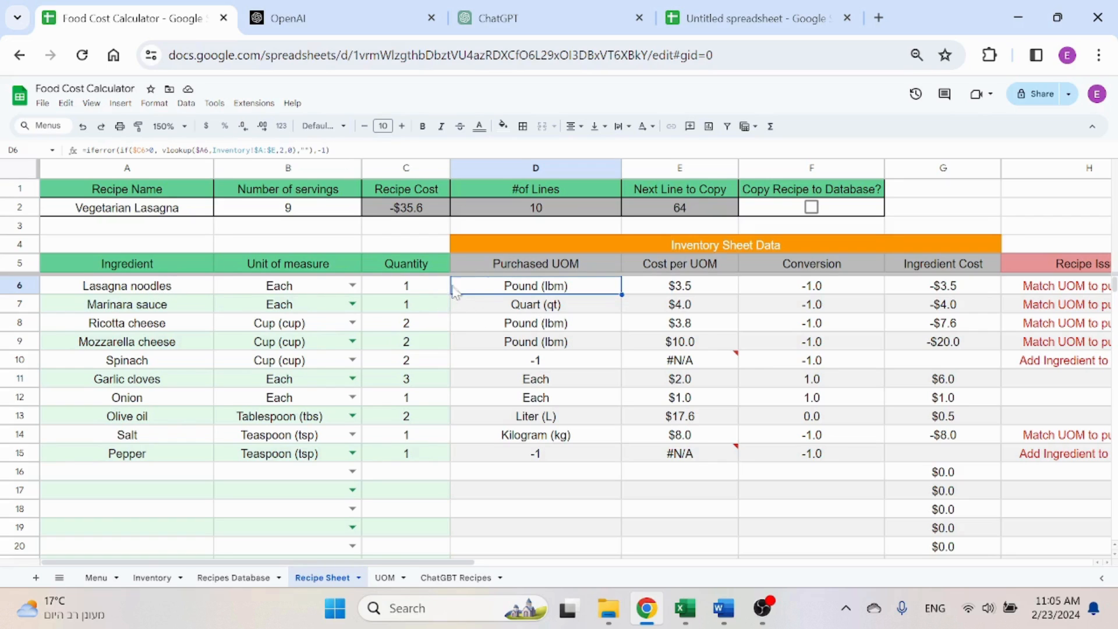
left_click(145, 578)
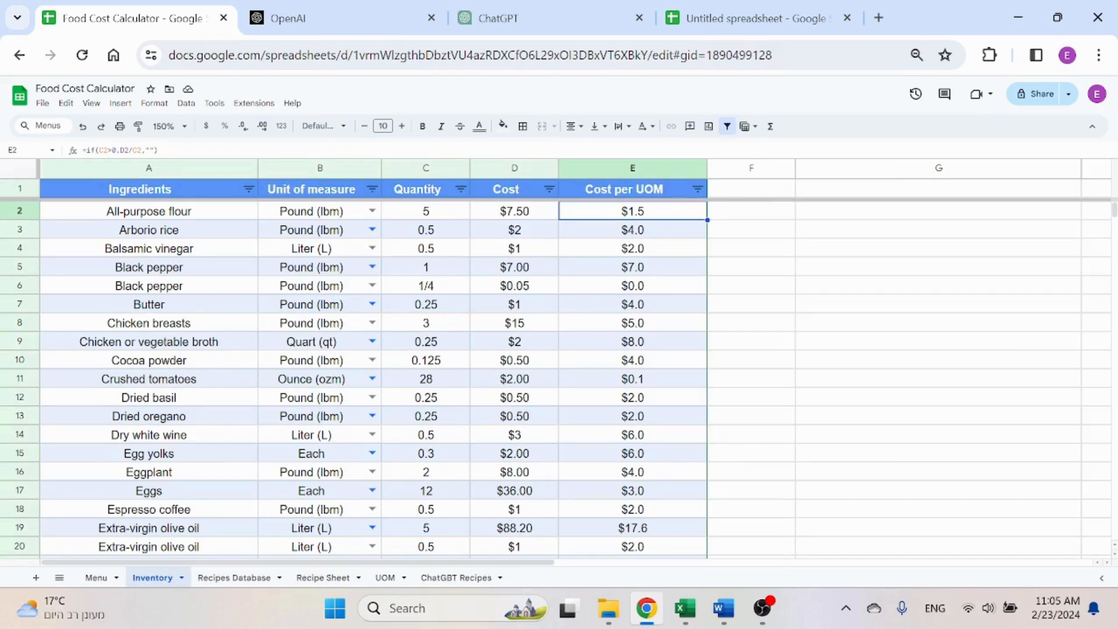
left_click(322, 577)
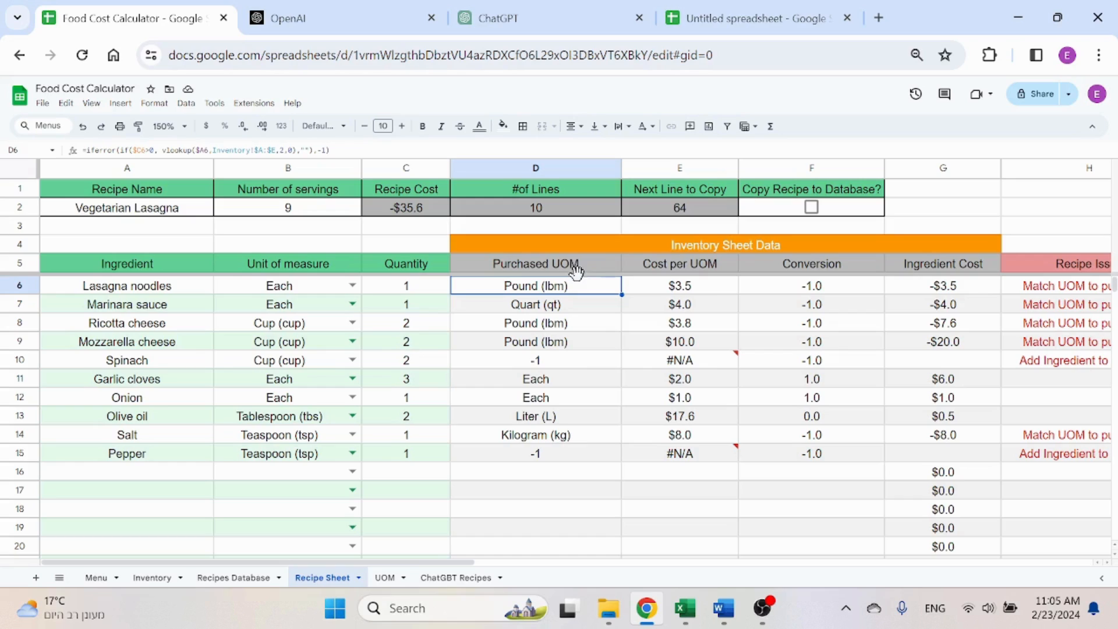
left_click(711, 291)
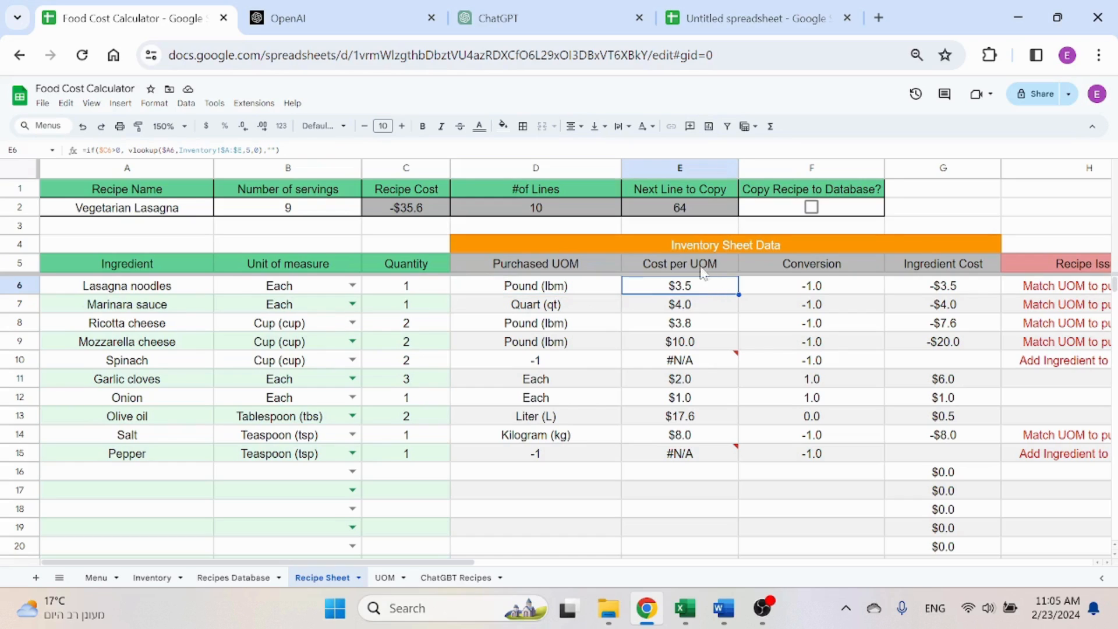
left_click(866, 293)
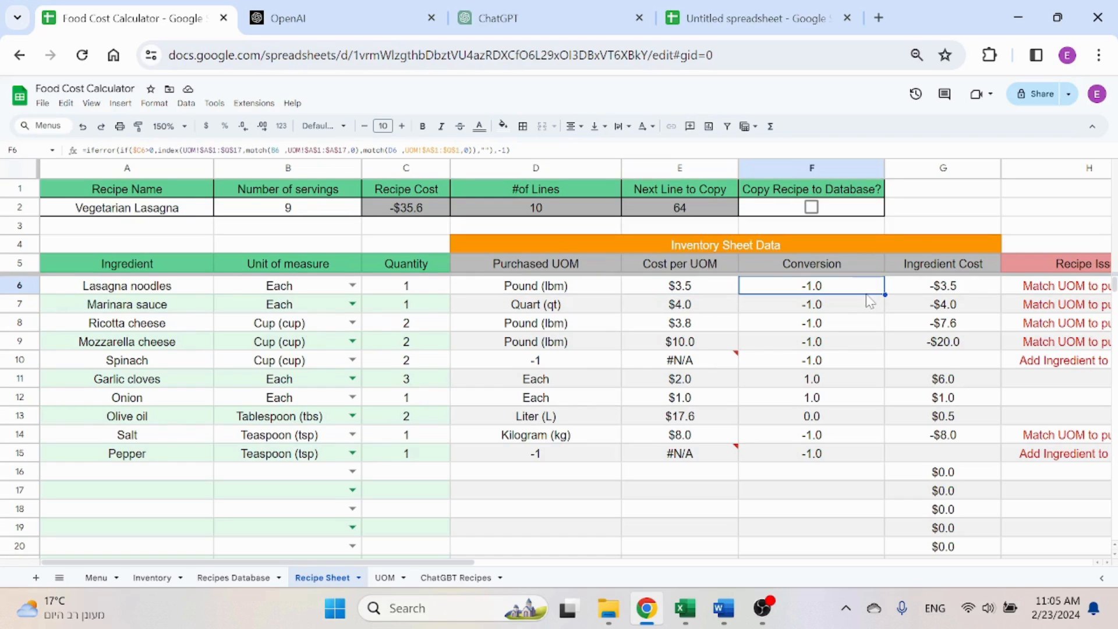
Examine the Recipe Issue column and its formula in H6 against the ingredient in A6 and the Purchased UOM in D6
left_click(1006, 296)
key("Right")
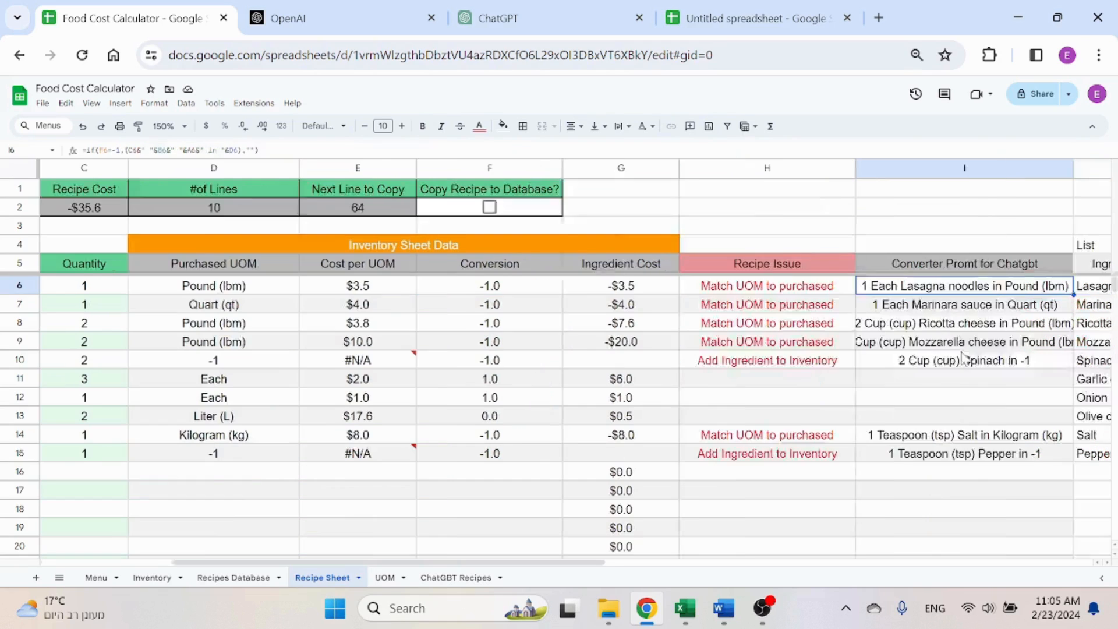
key("Left")
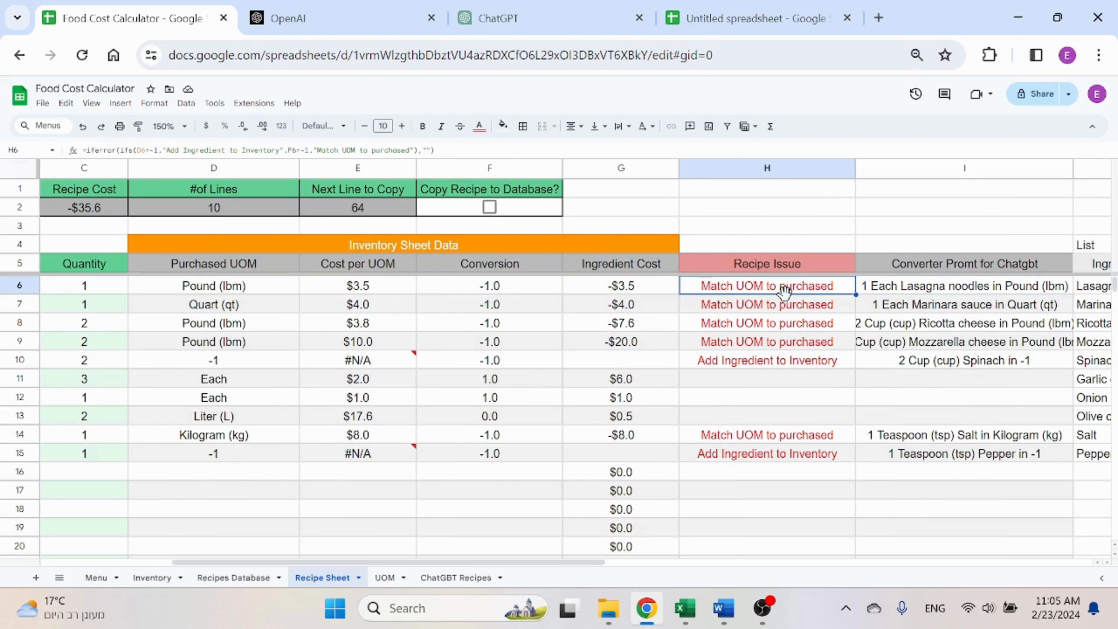
left_click(755, 169)
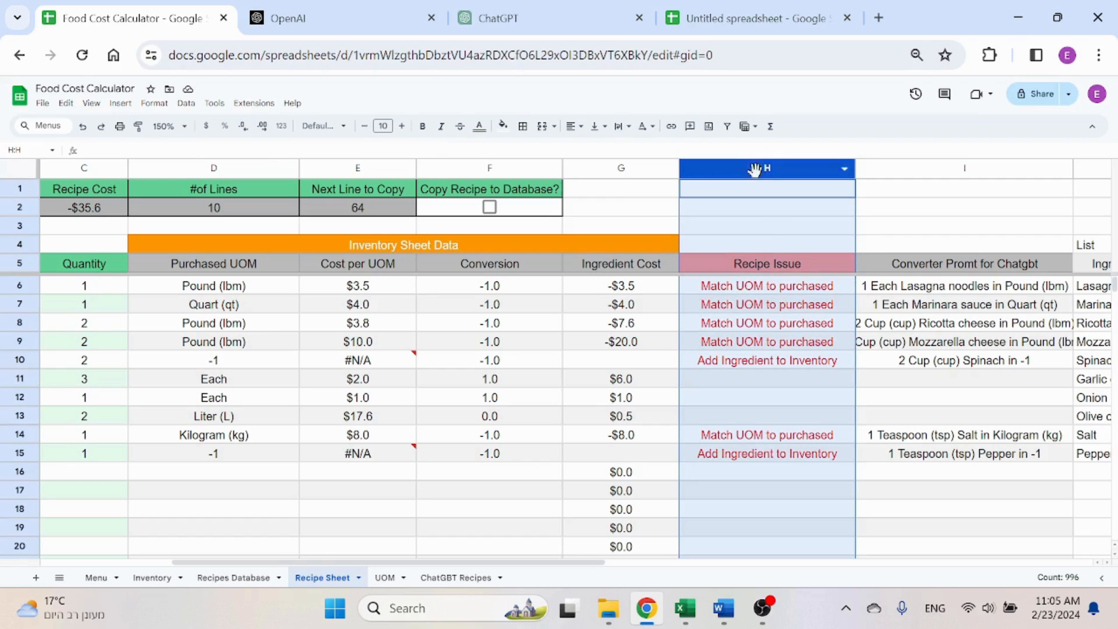
left_click(784, 290)
key("Left")
key("Left")
key("Left")
key("Left")
key("Left")
key("Left")
key("Left")
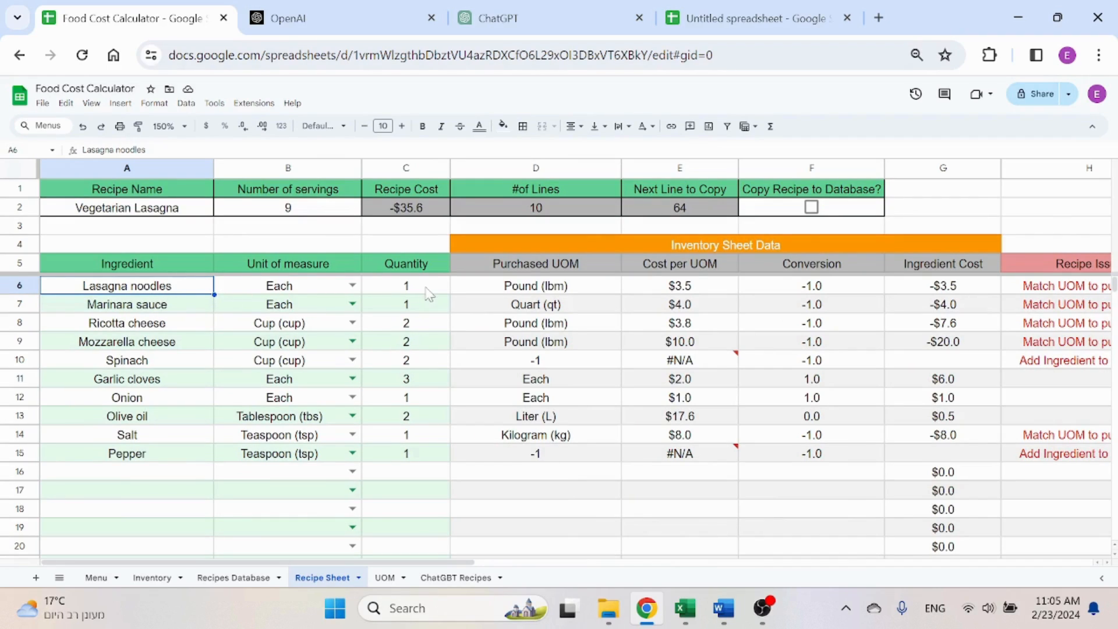
left_click(555, 293)
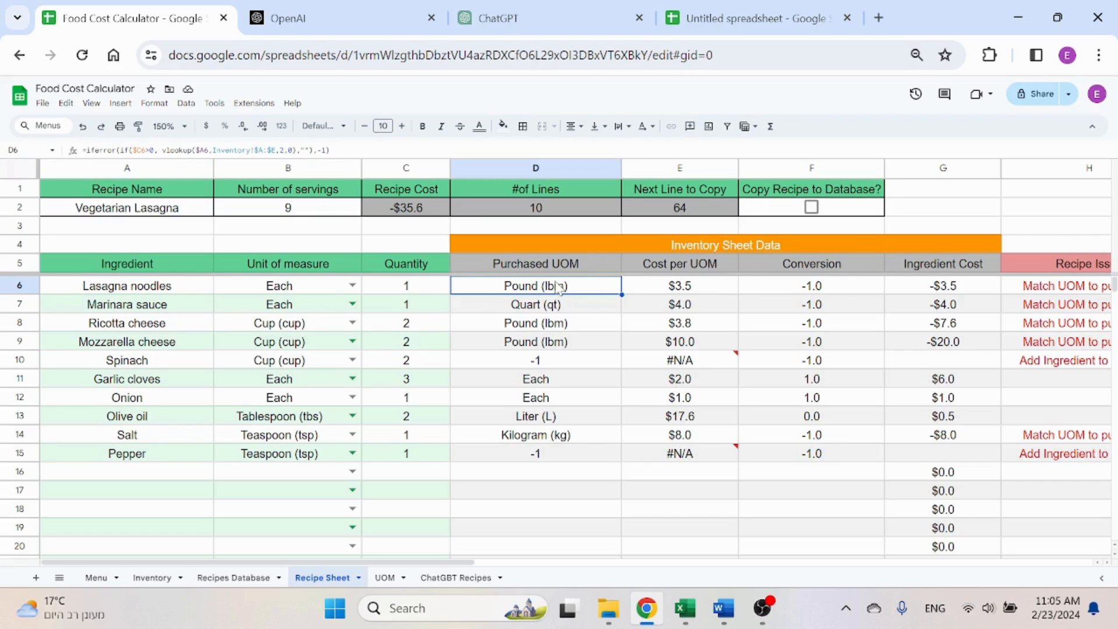
left_click(1045, 289)
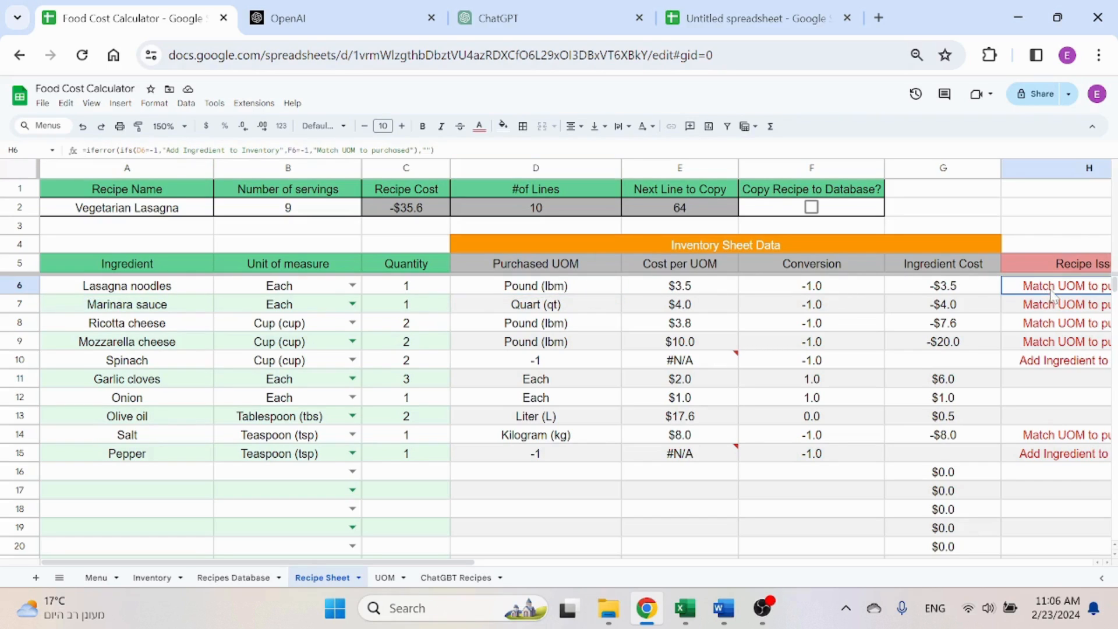
Examine the ChatGPT converter prompt formula in I6 and the row 6 cells it references
key("Right")
key("Right")
key("Left")
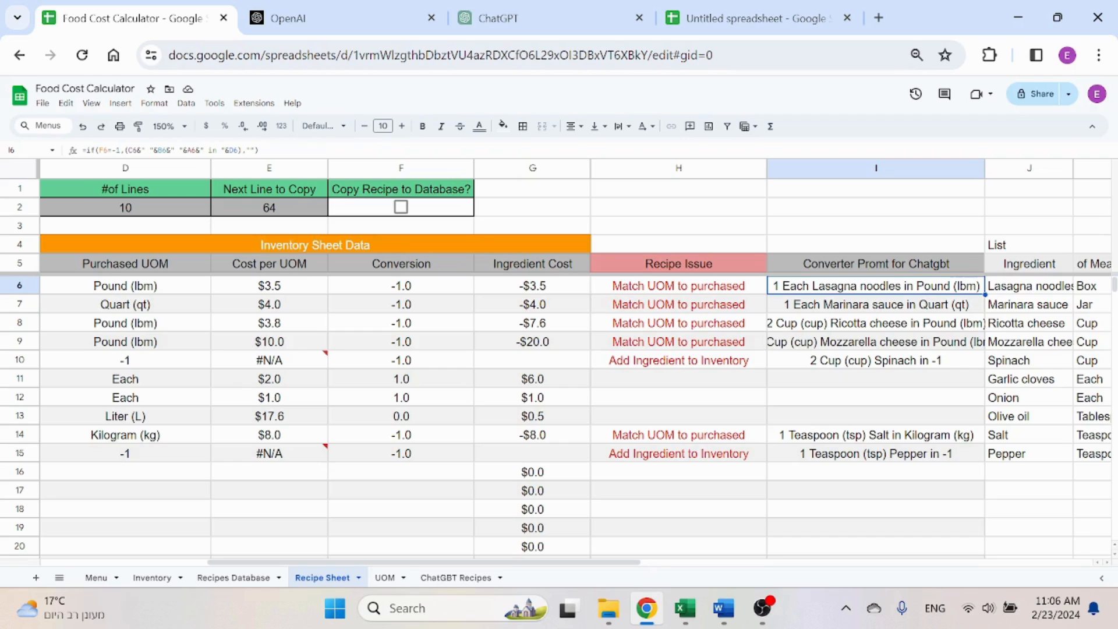
left_click(259, 150)
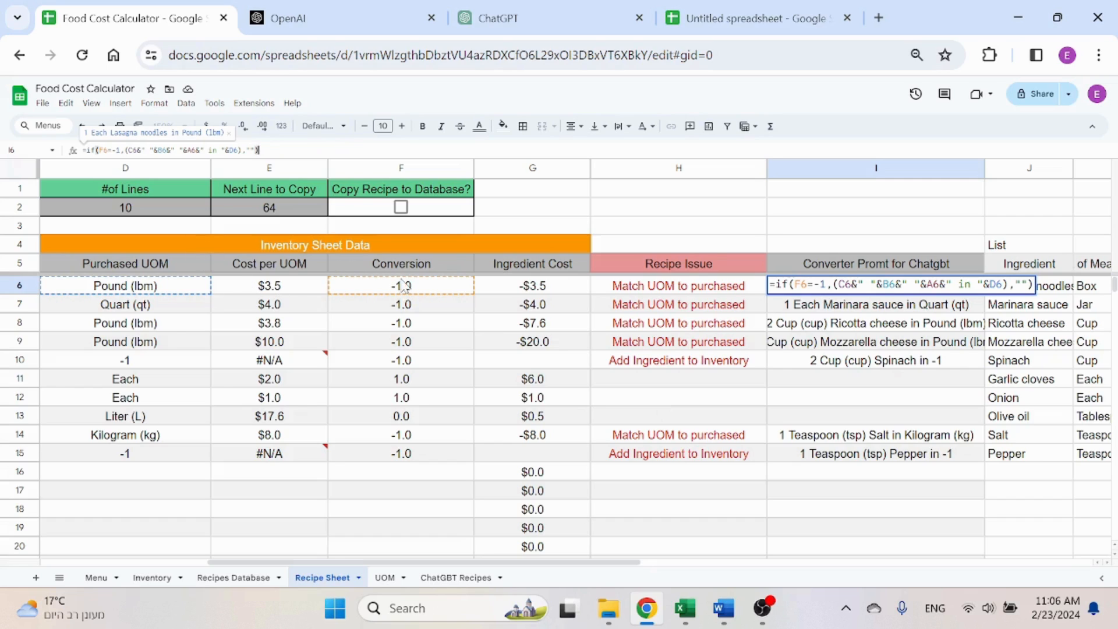
scroll(582, 379, "down", 1)
scroll(662, 491, "up", 1)
left_click_drag(547, 562, 360, 565)
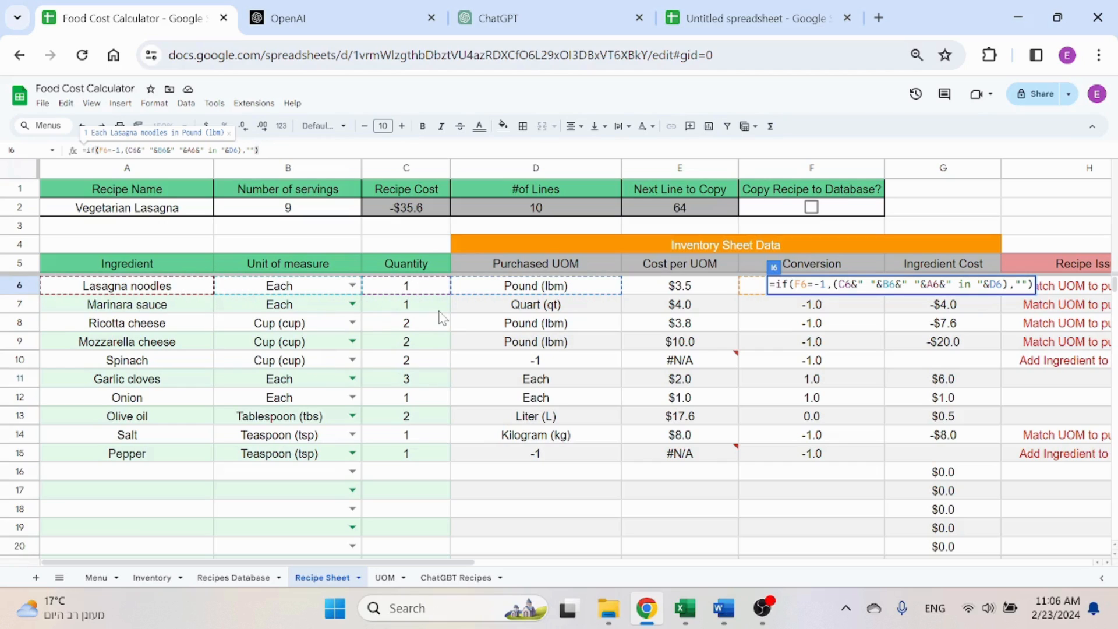
key("Return")
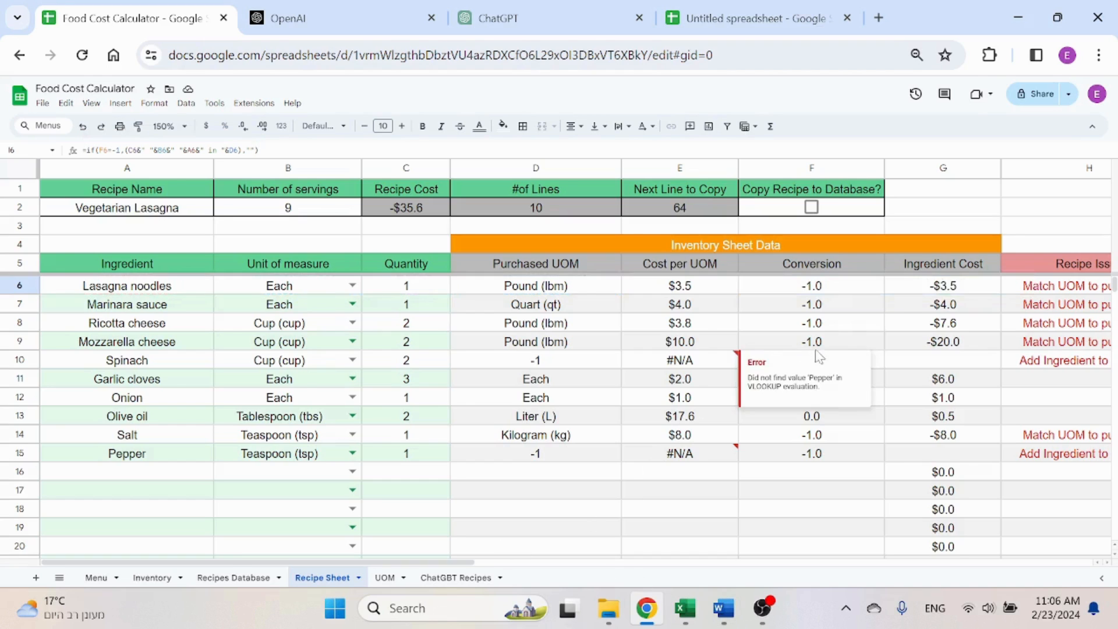
Copy the Lasagna noodles converter prompt from I6 and send it to the ChatGPT recipe chat
left_click(1063, 287)
key("Right")
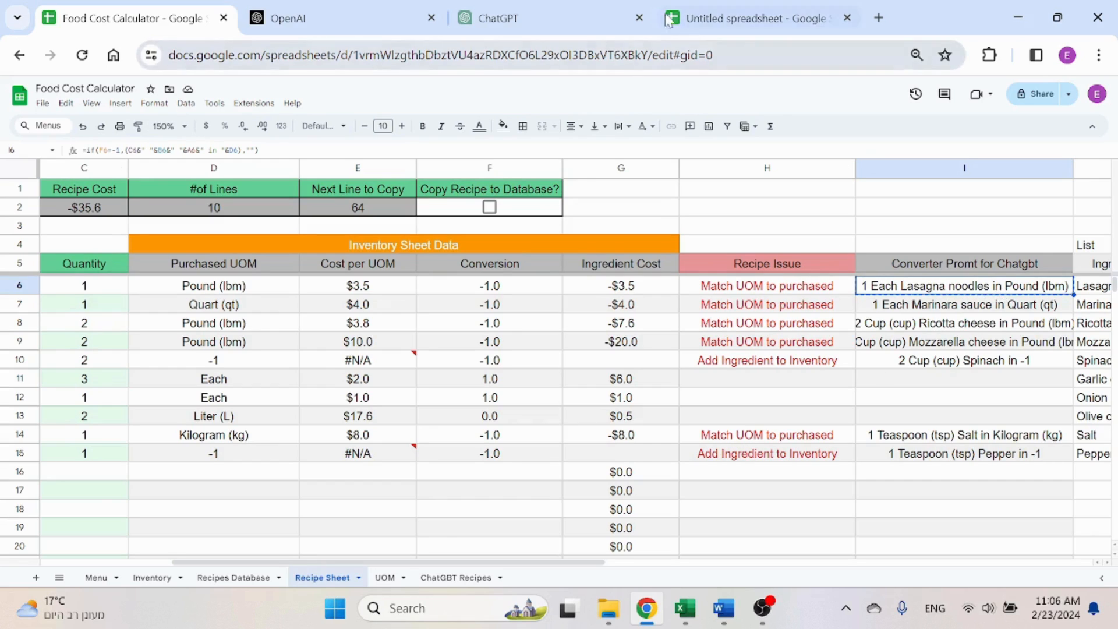
left_click(568, 14)
type("1 Each Lasagna noodles in Pound (lbm)")
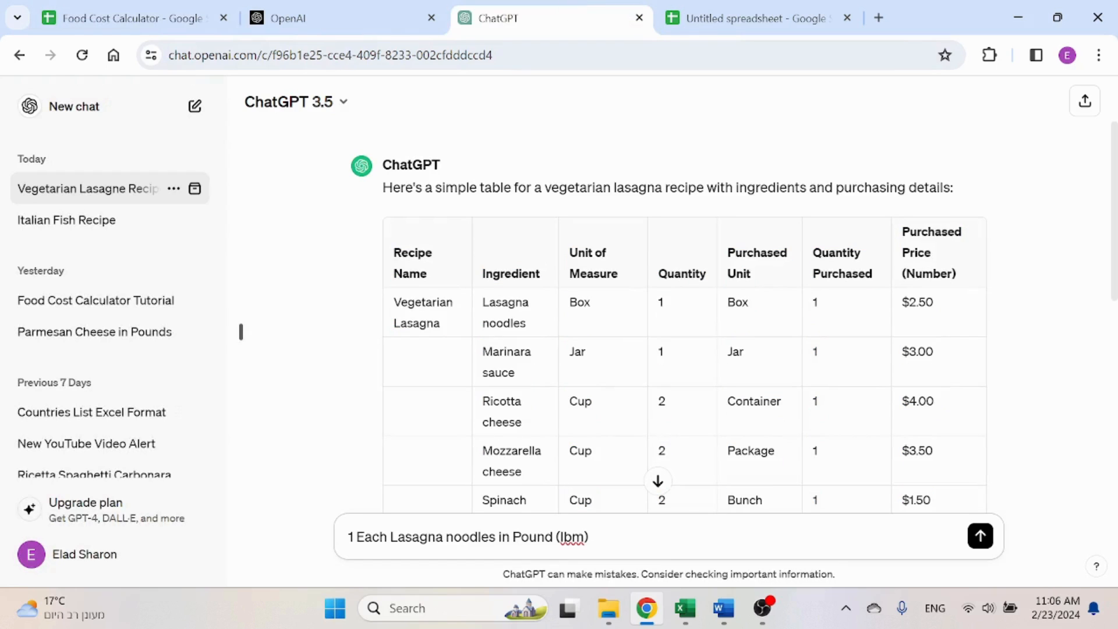
key("Return")
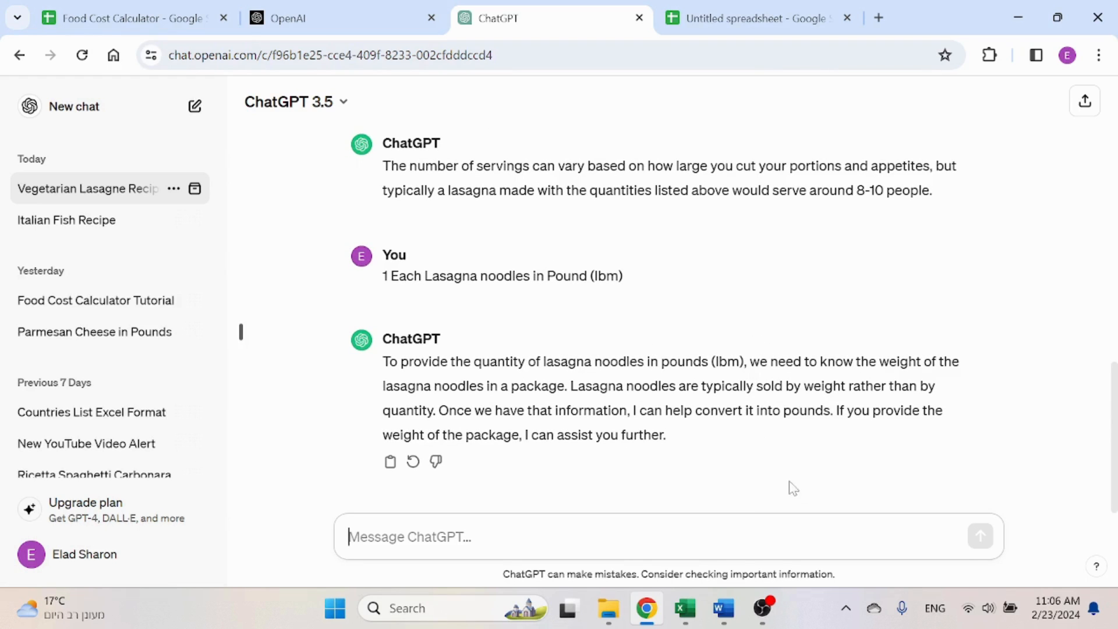
Back in the Recipe Sheet, set the Lasagna noodles unit to Pound (lbm), try a quantity of 3, and replace it with 2
left_click(134, 18)
left_click(370, 294)
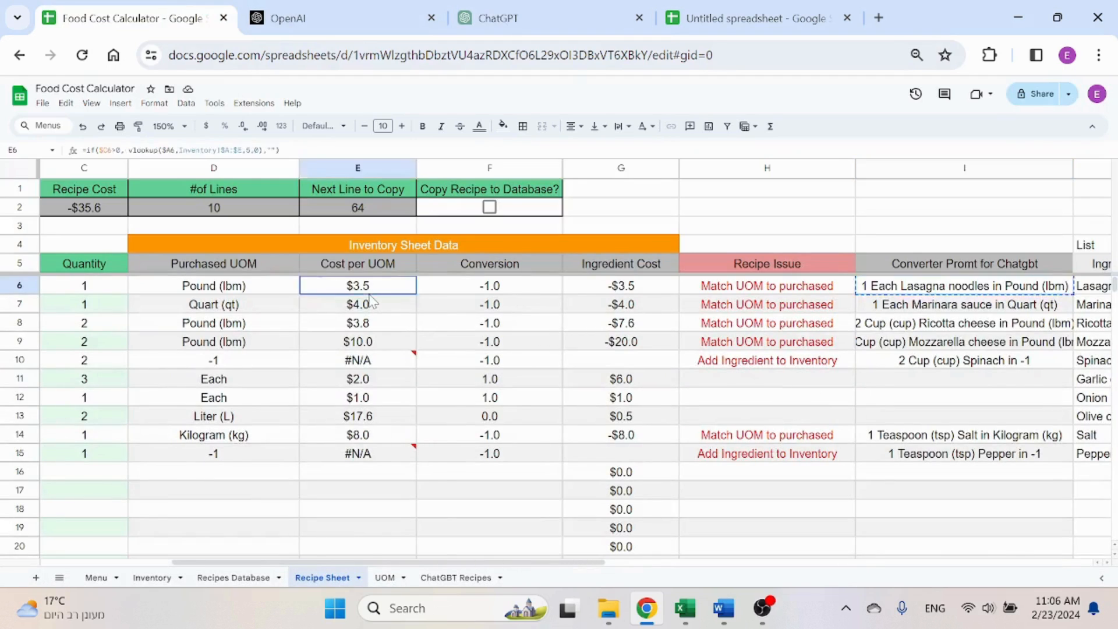
scroll(369, 300, "left", 5)
left_click(324, 291)
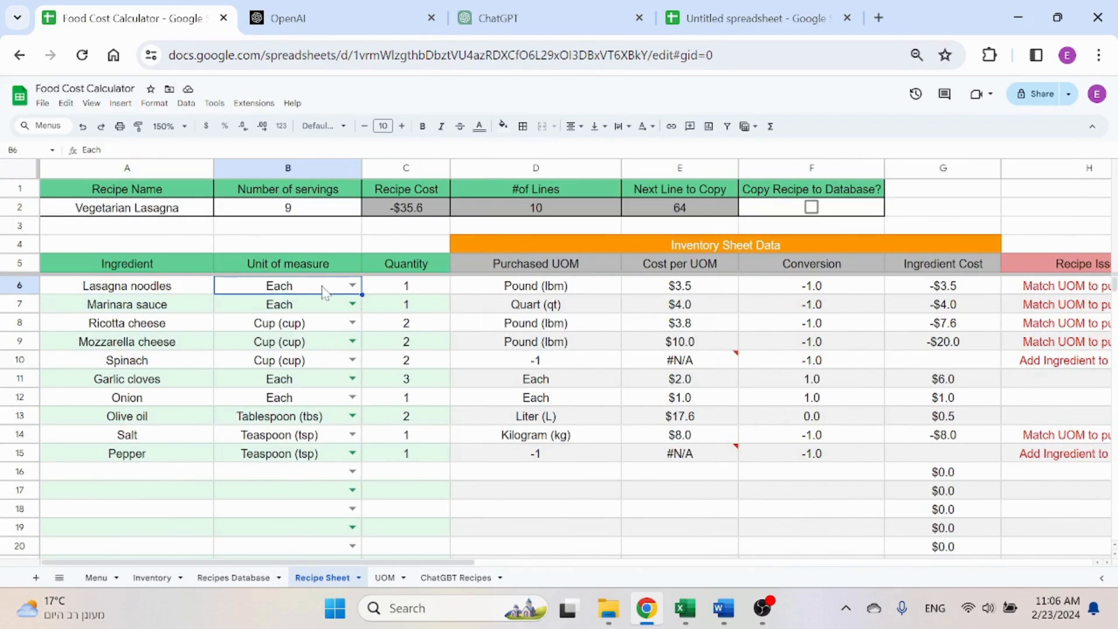
left_click(324, 292)
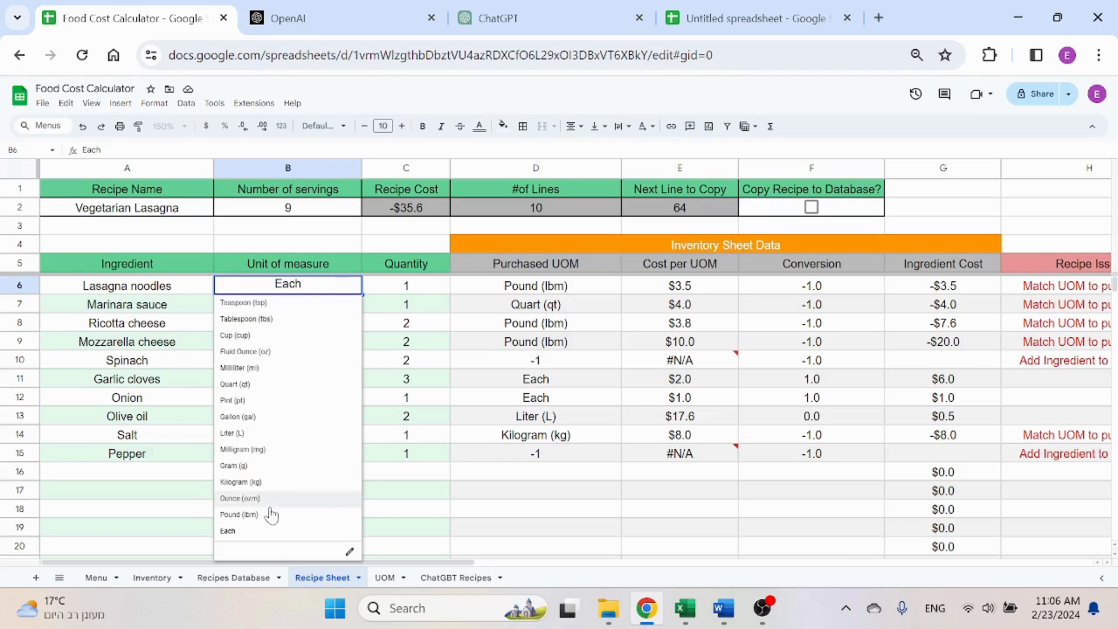
left_click(272, 515)
left_click(426, 290)
type("3")
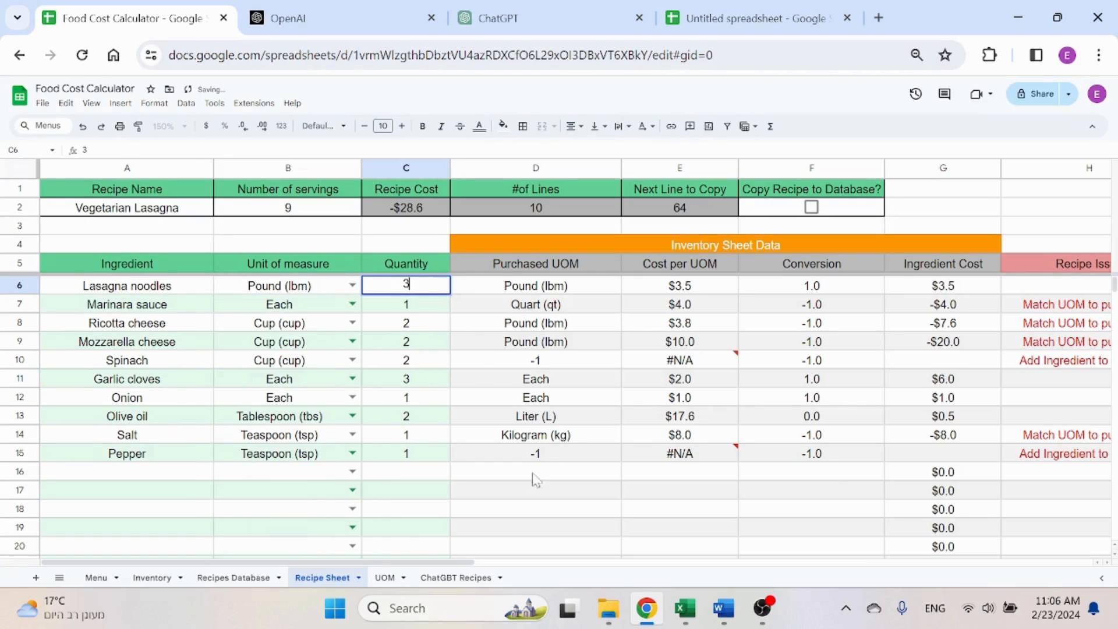
left_click(527, 475)
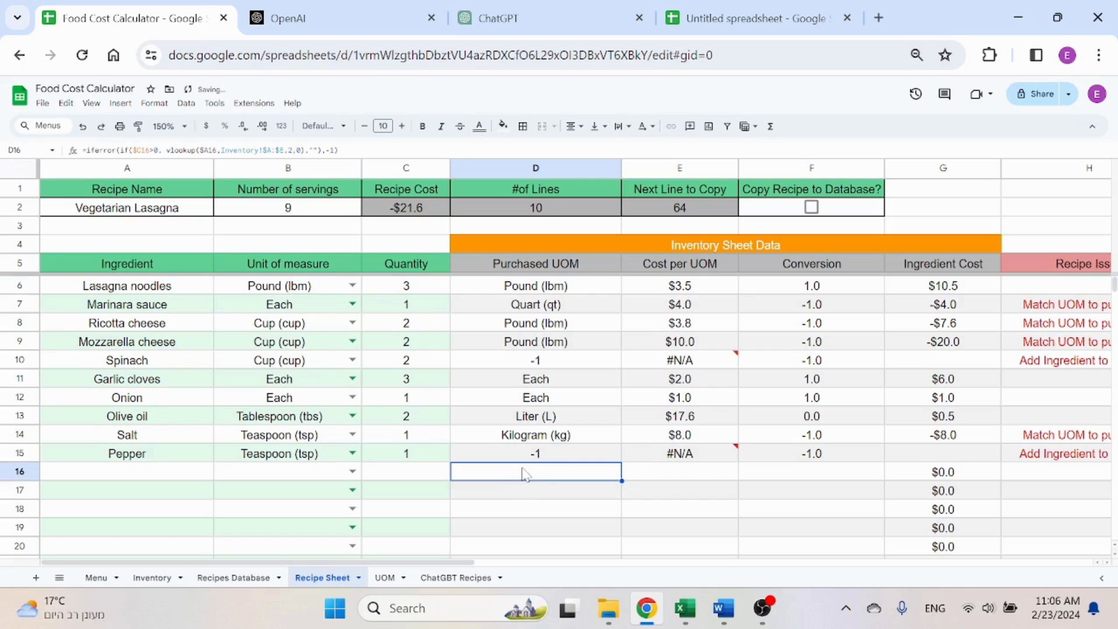
left_click(428, 290)
type("2")
left_click(576, 512)
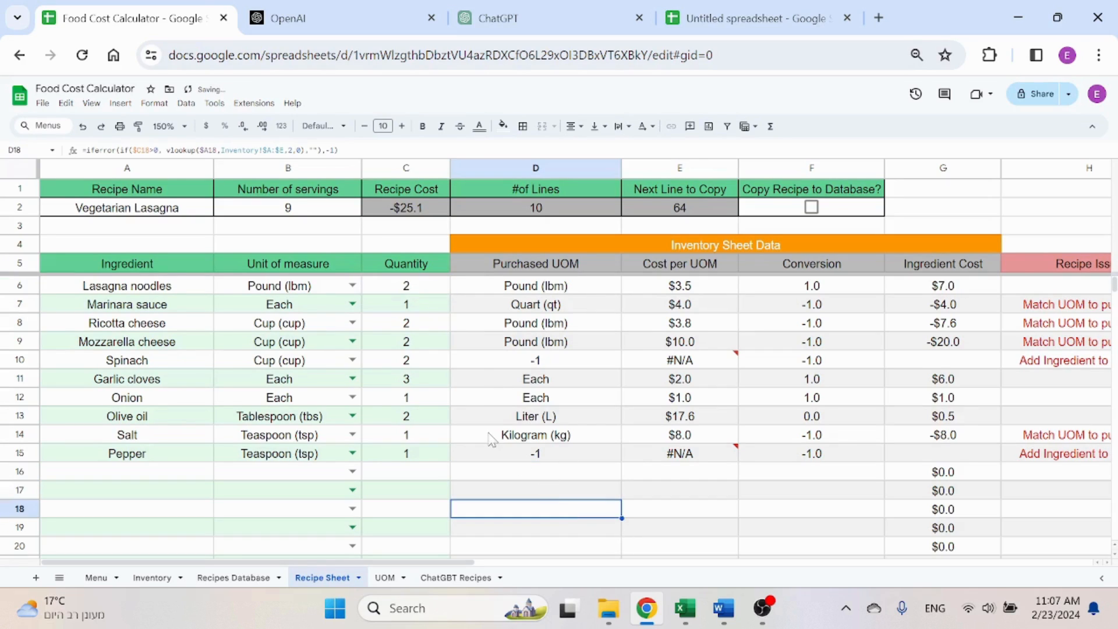
Copy the Marinara sauce converter prompt from I7 and ask ChatGPT "1 Each Marinara sauce in Quart (qt)"
left_click(527, 322)
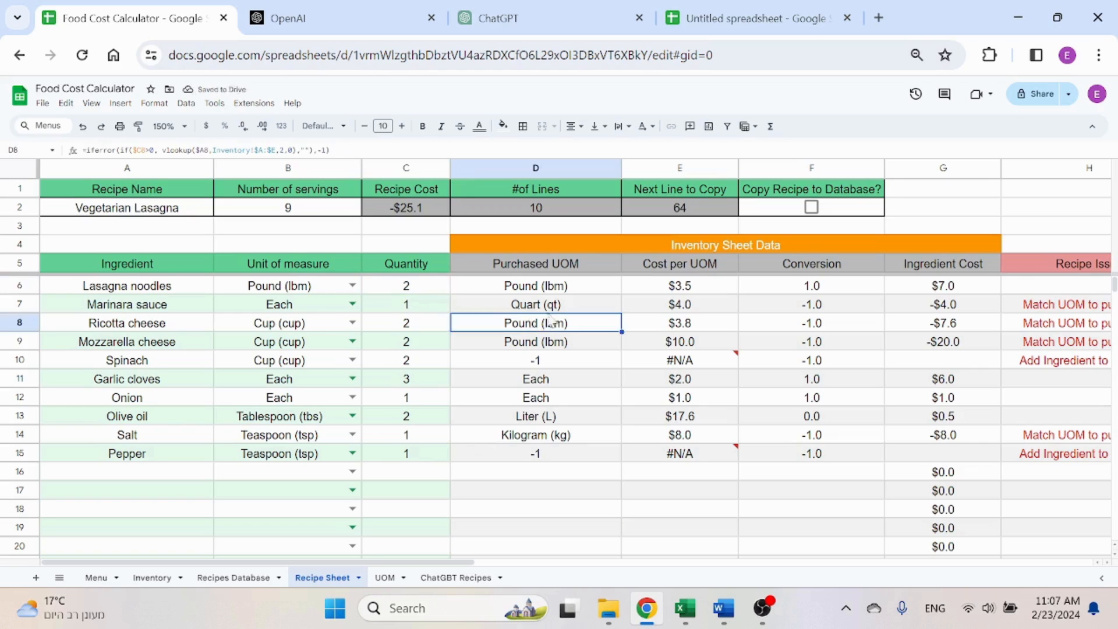
key("Up")
key("Right")
key("Right")
key("Right")
key("Right")
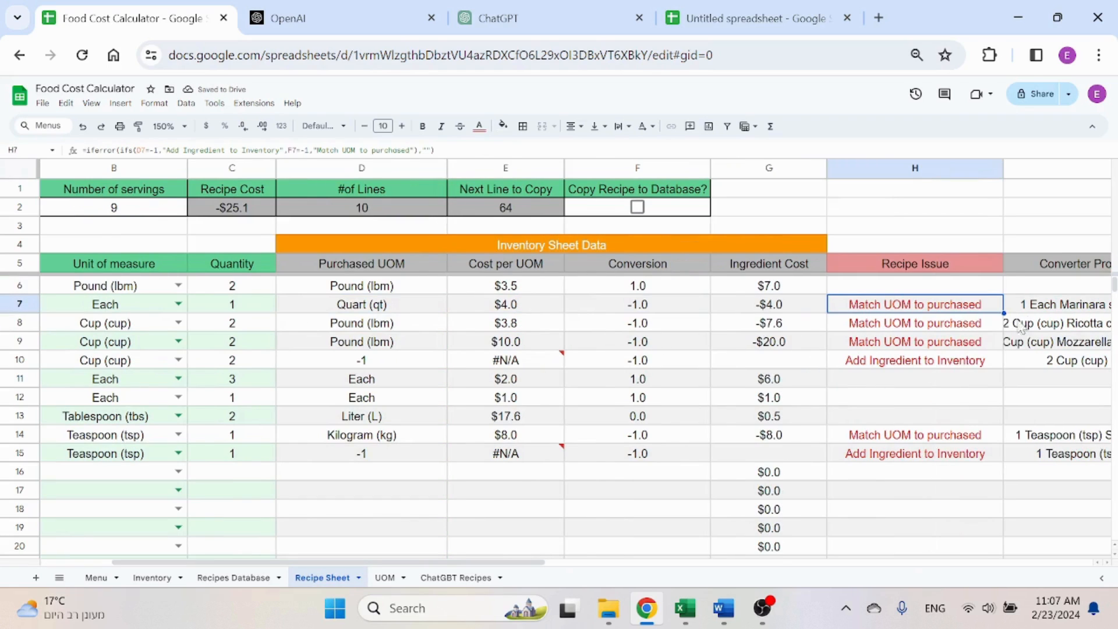
left_click(1056, 307)
key("ctrl+c")
left_click(624, 9)
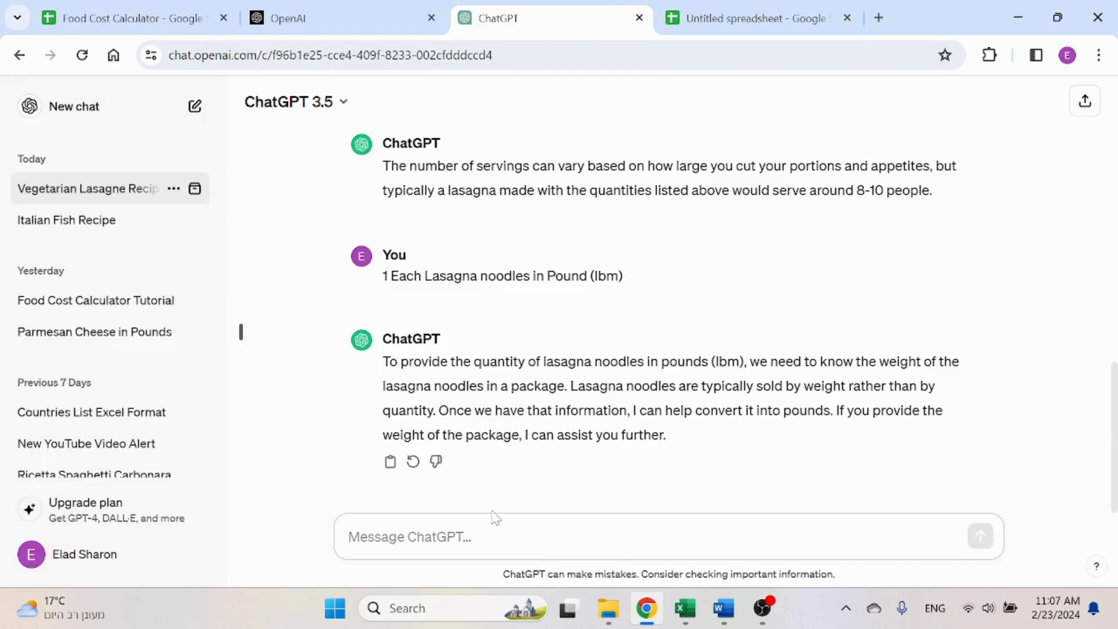
key("ctrl+v")
key("Return")
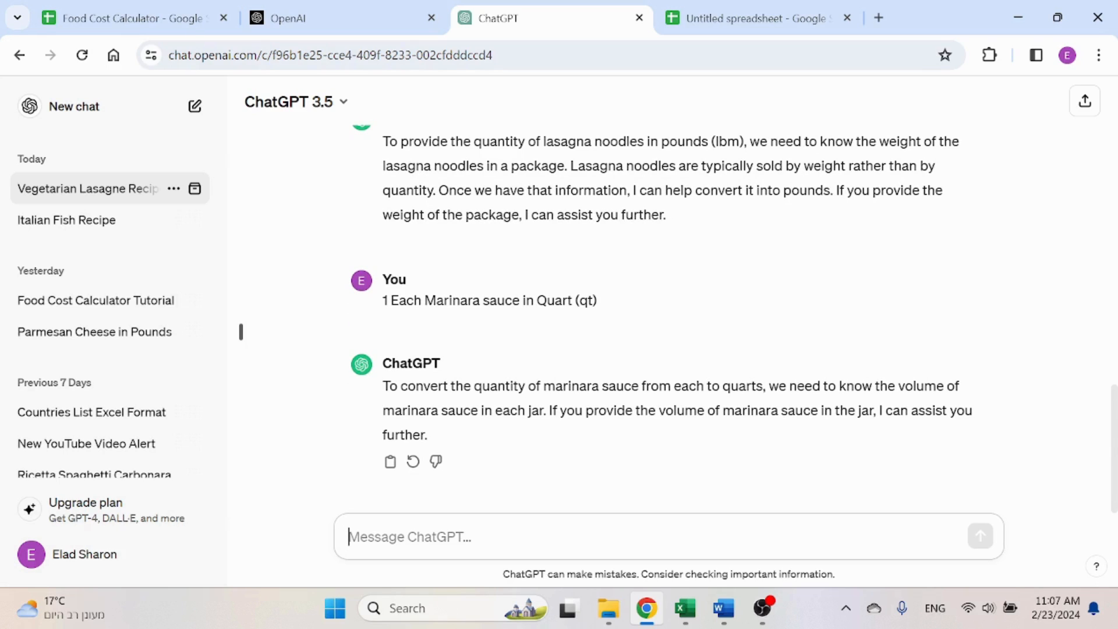
Copy the Ricotta cheese converter prompt from I8 and ask ChatGPT "2 Cup (cup) Ricotta cheese in Pound (lbm)"
left_click(134, 15)
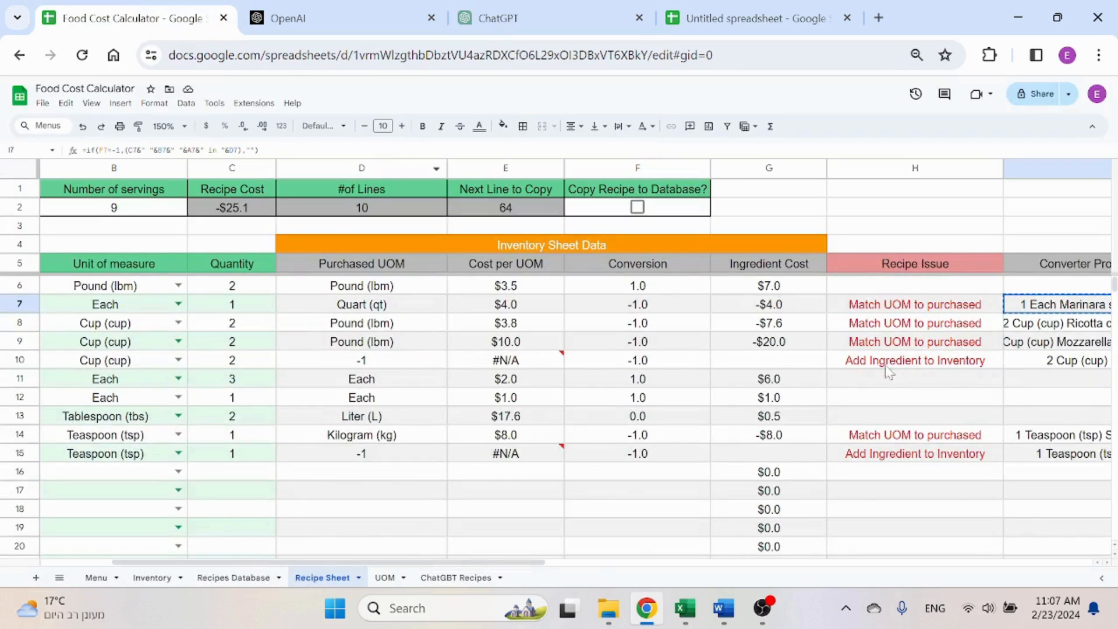
scroll(888, 349, "right", 2)
left_click(909, 323)
key("ctrl+c")
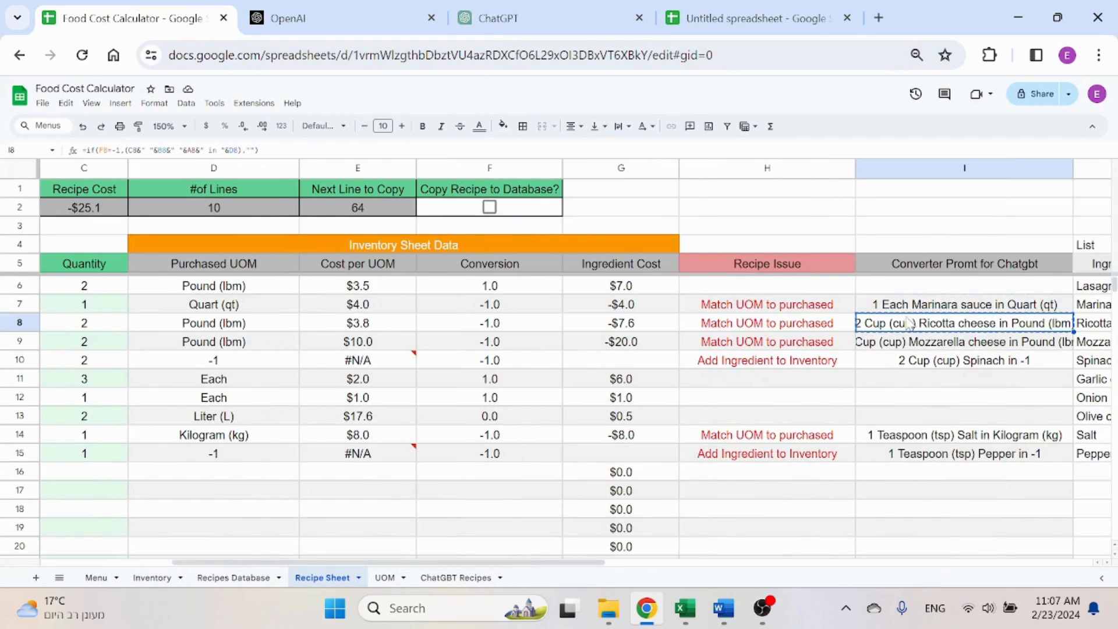
left_click(643, 8)
key("ctrl+v")
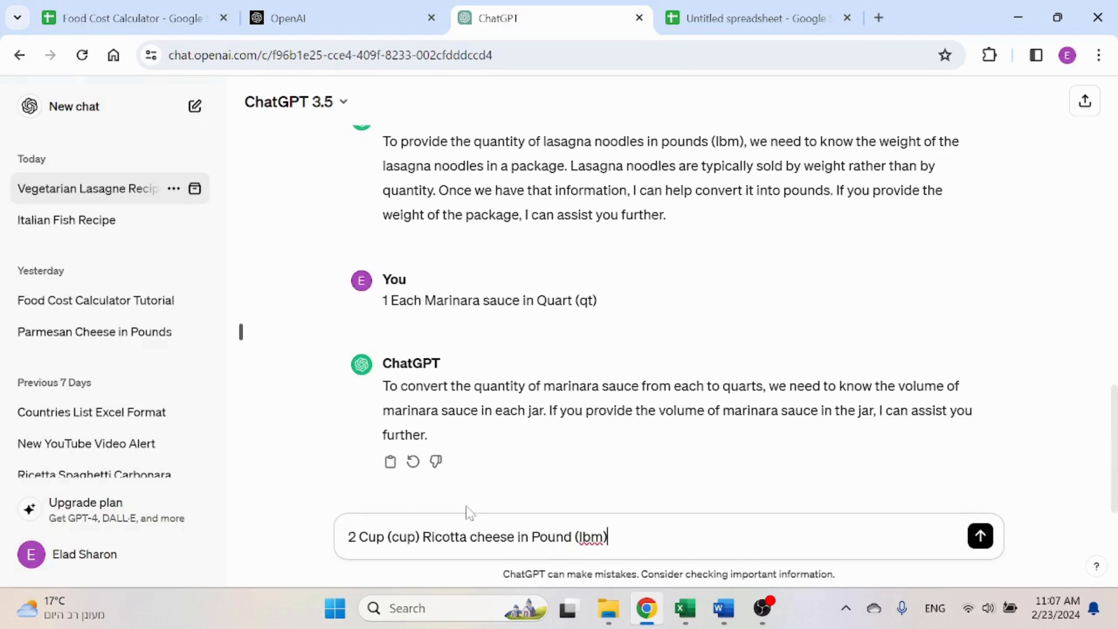
key("Return")
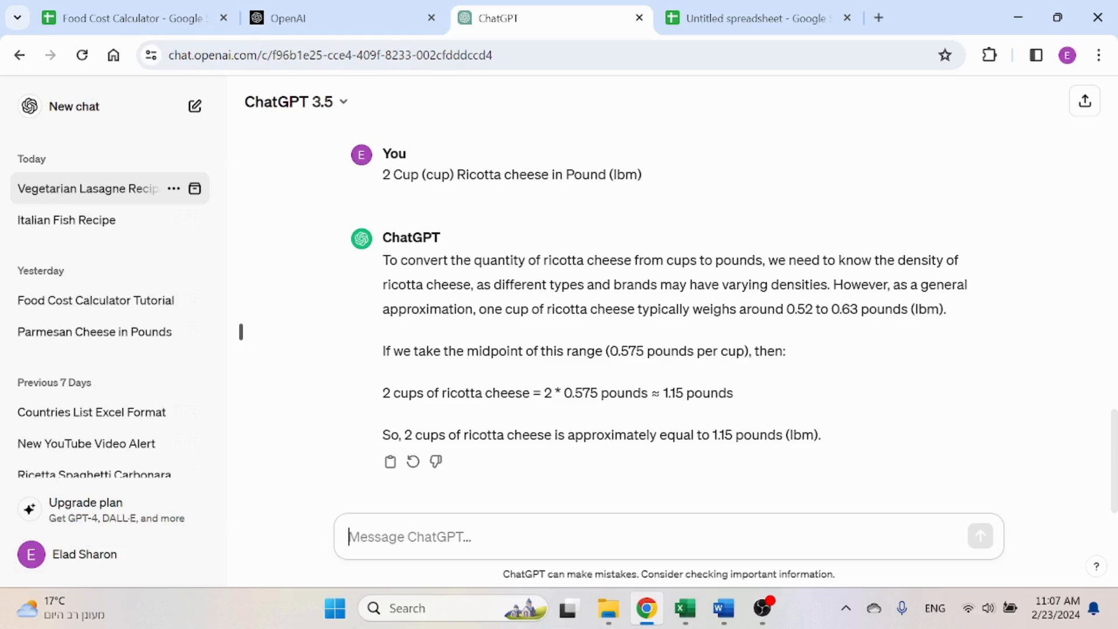
Enter ChatGPT's converted Ricotta cheese quantity of 1.15 without foreign formatting in C8, and set its unit to Pound (lbm)
double_click(722, 435)
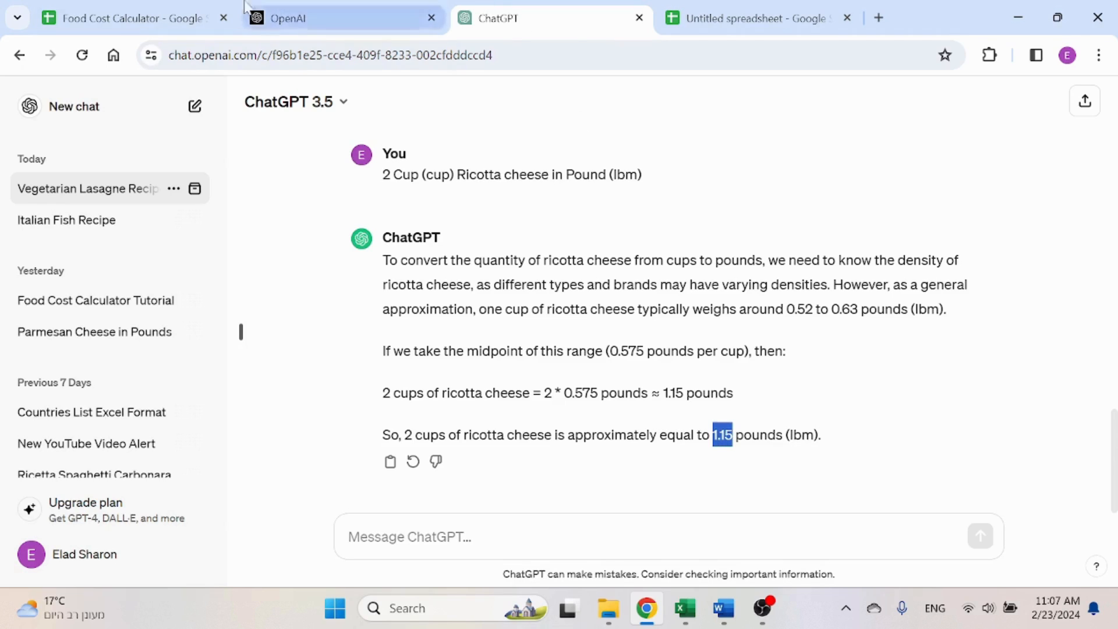
left_click(187, 18)
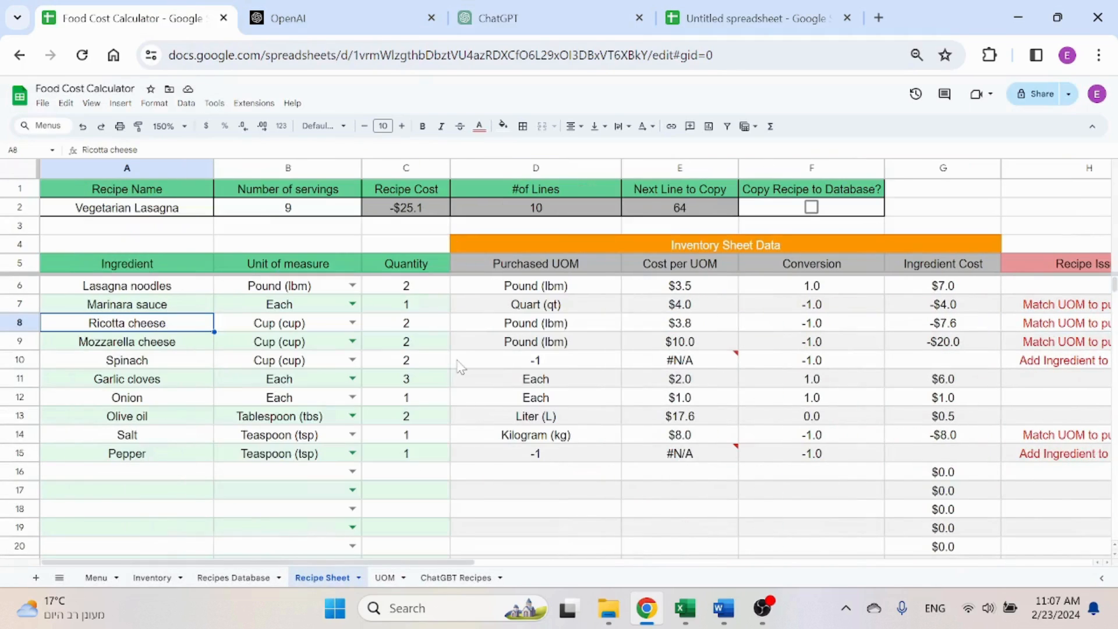
left_click(404, 325)
key("ctrl+v")
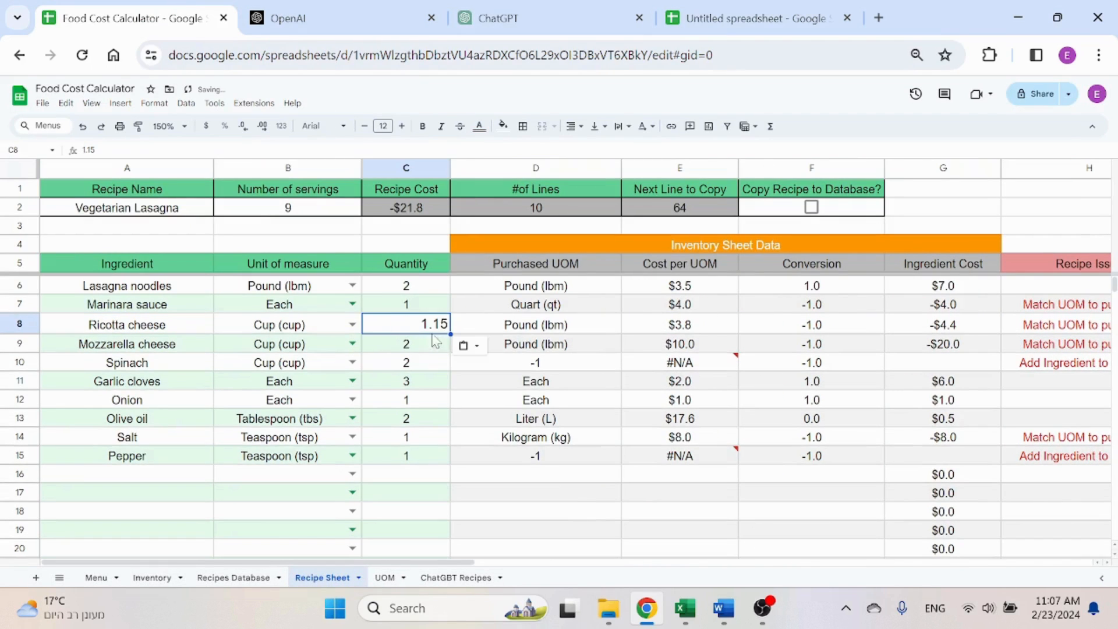
key("ctrl+z")
type("1.15")
key("shift+Tab")
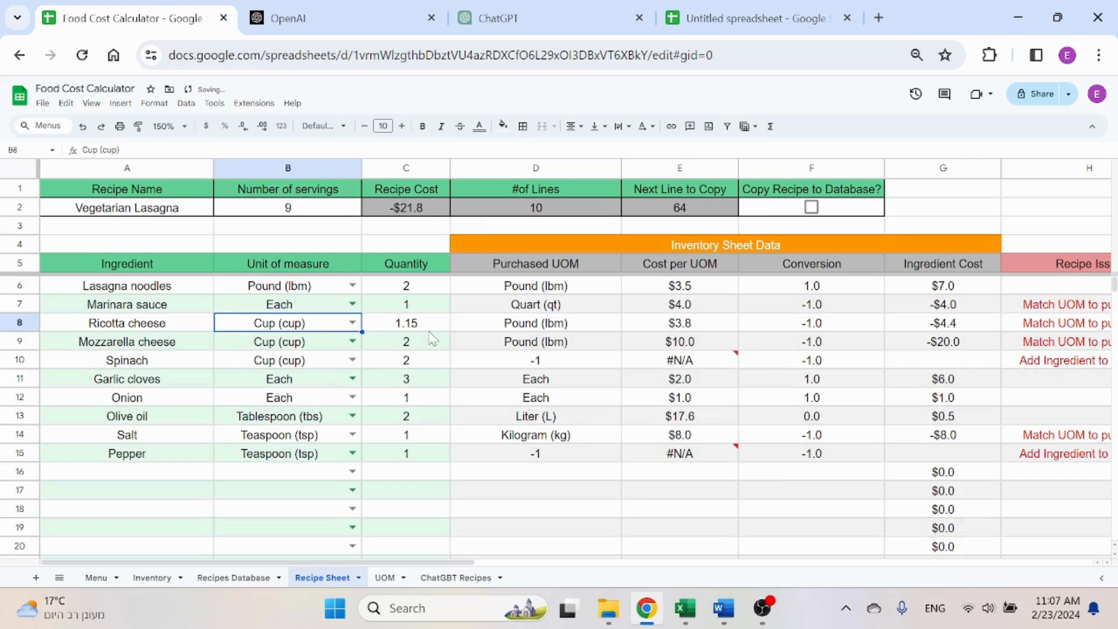
type("po")
key("Return")
key("Up")
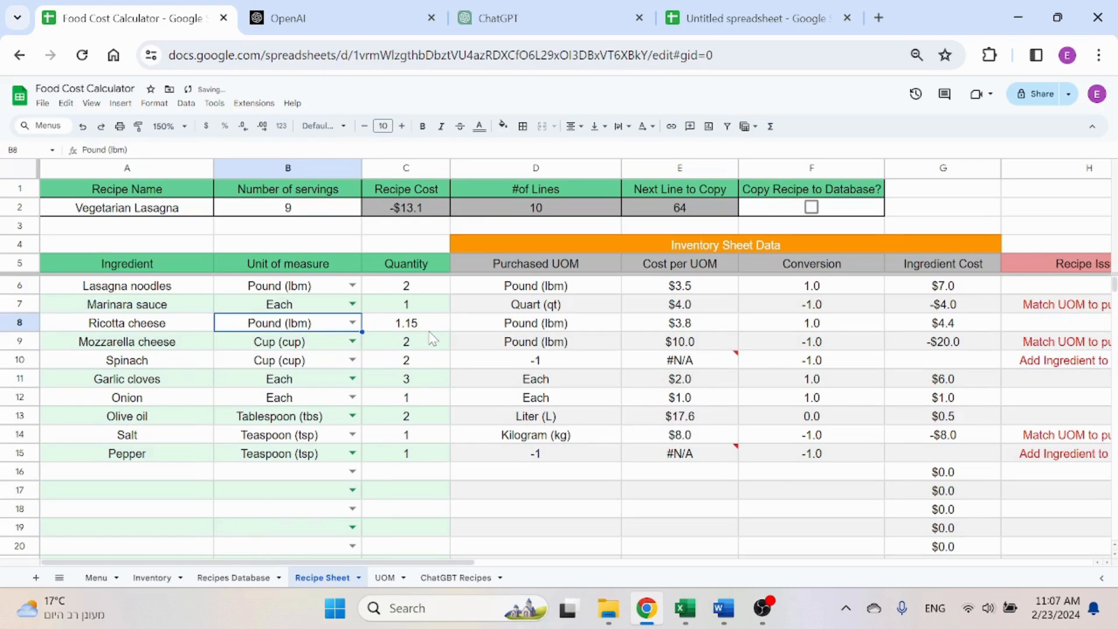
Set the Marinara sauce unit of measure to Tablespoon (tbs) and its quantity to 6
key("Up")
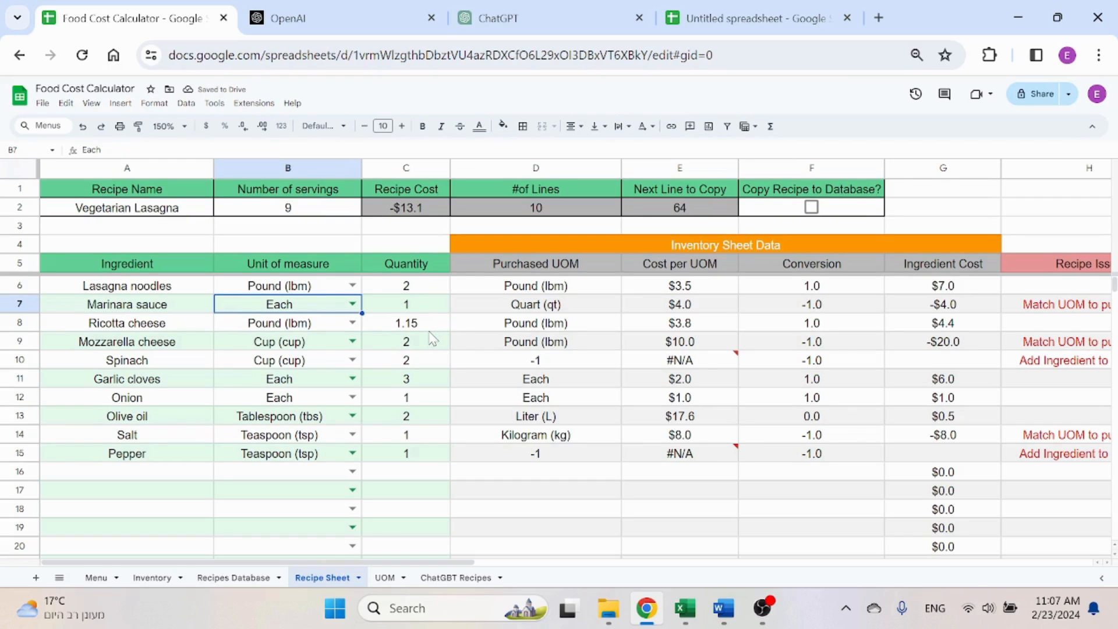
type("ta")
key("Tab")
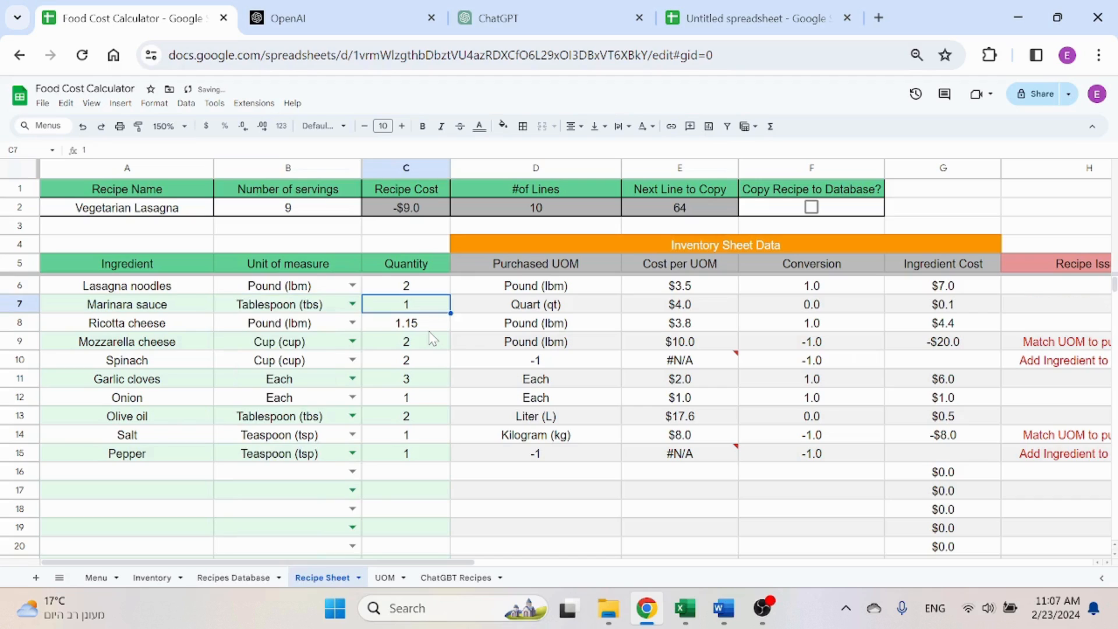
type("6")
key("Return")
key("Up")
Check the Recipe Issue cells H6:H8, and send the Mozzarella cheese converter prompt from I9 to ChatGPT
left_click_drag(1051, 288, 1051, 324)
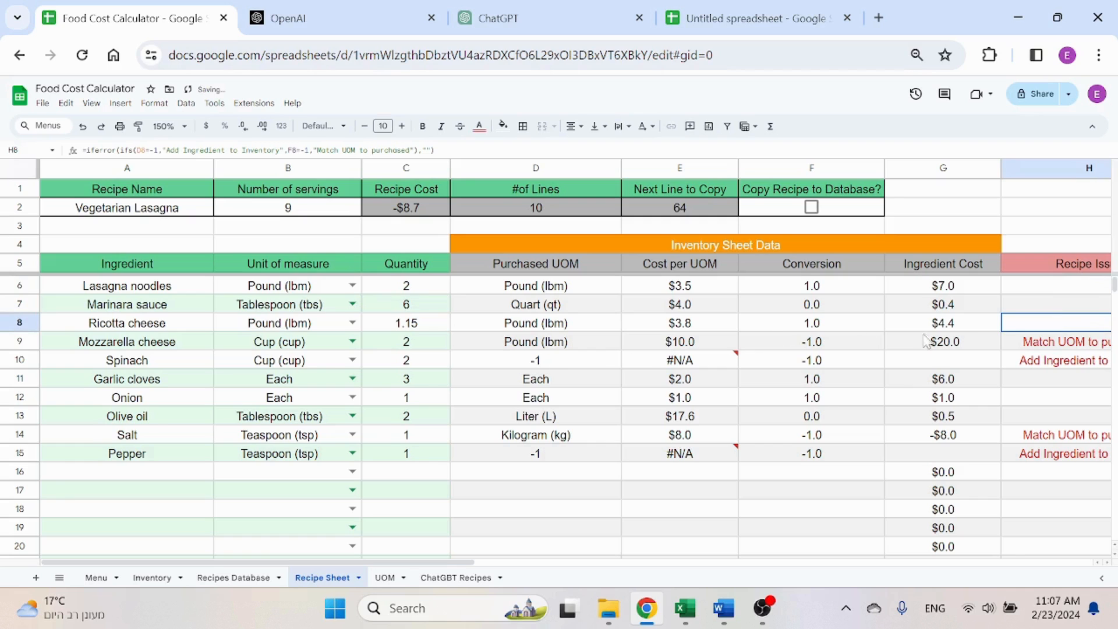
key("Right")
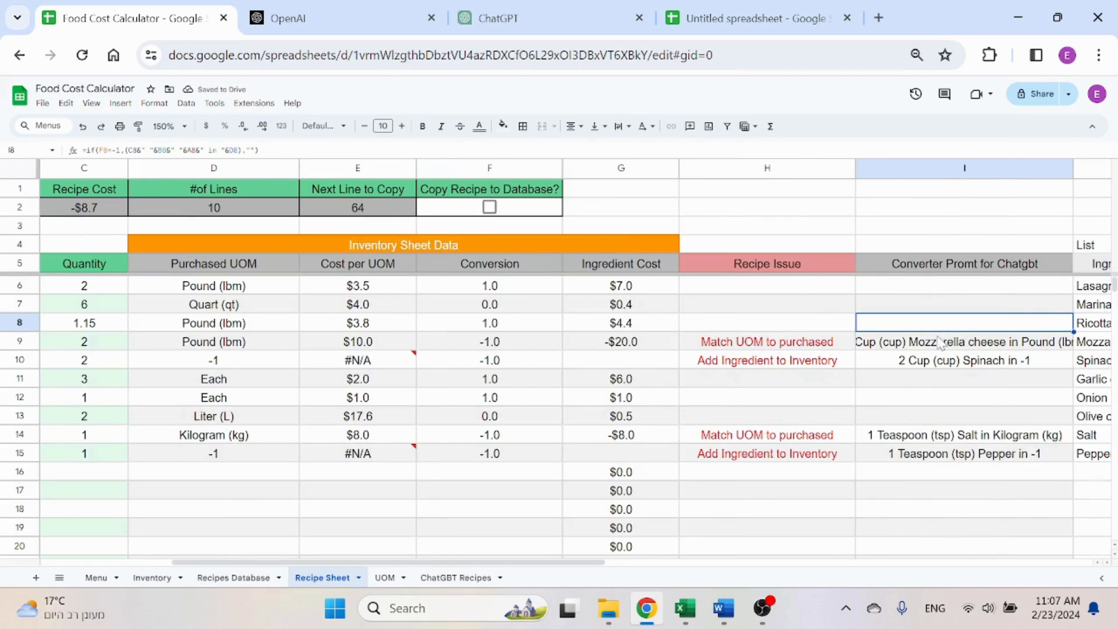
left_click(939, 343)
left_click(527, 16)
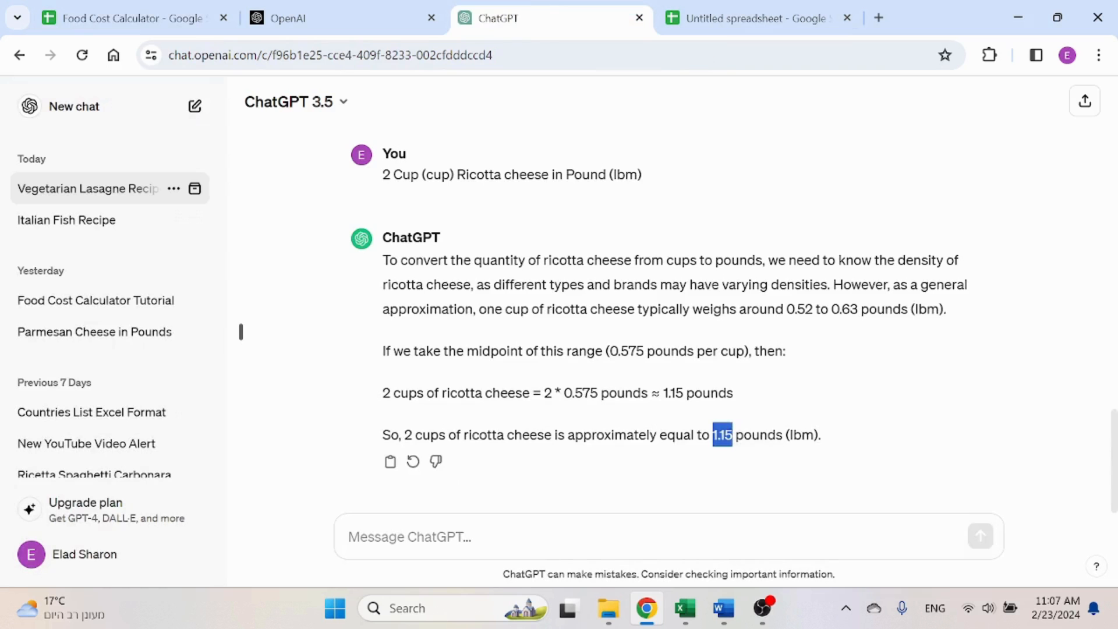
key("ctrl+v")
key("Return")
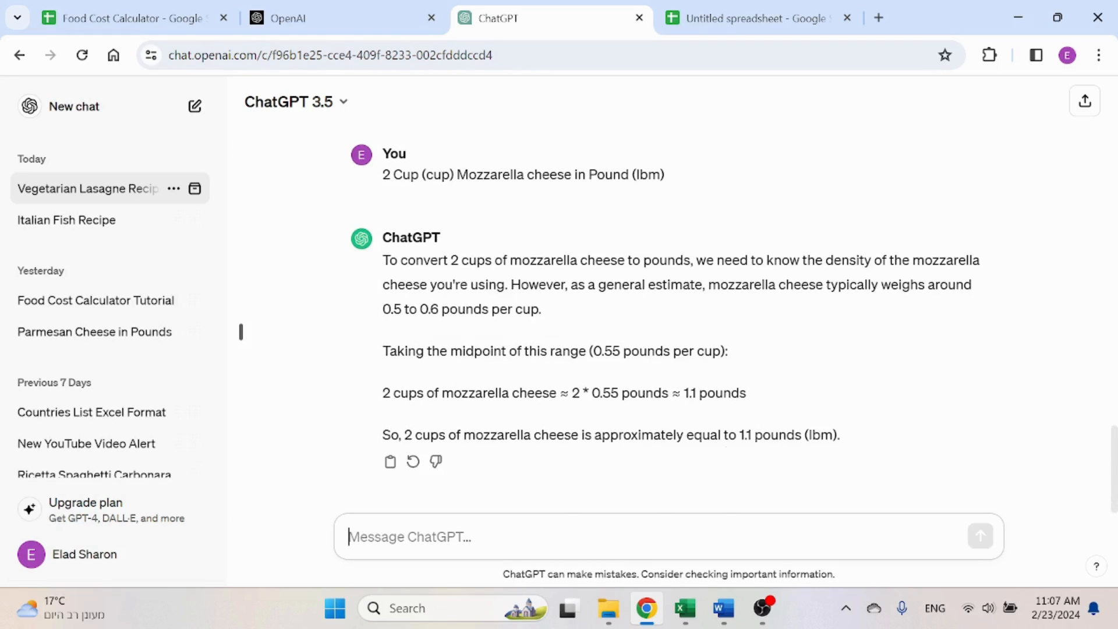
In the Recipe Sheet, set the Mozzarella cheese unit to Pound (lbm) and its quantity to 1.1
left_click(168, 17)
key("Left")
key("Left")
key("Left")
key("Left")
key("Left")
key("Left")
key("Left")
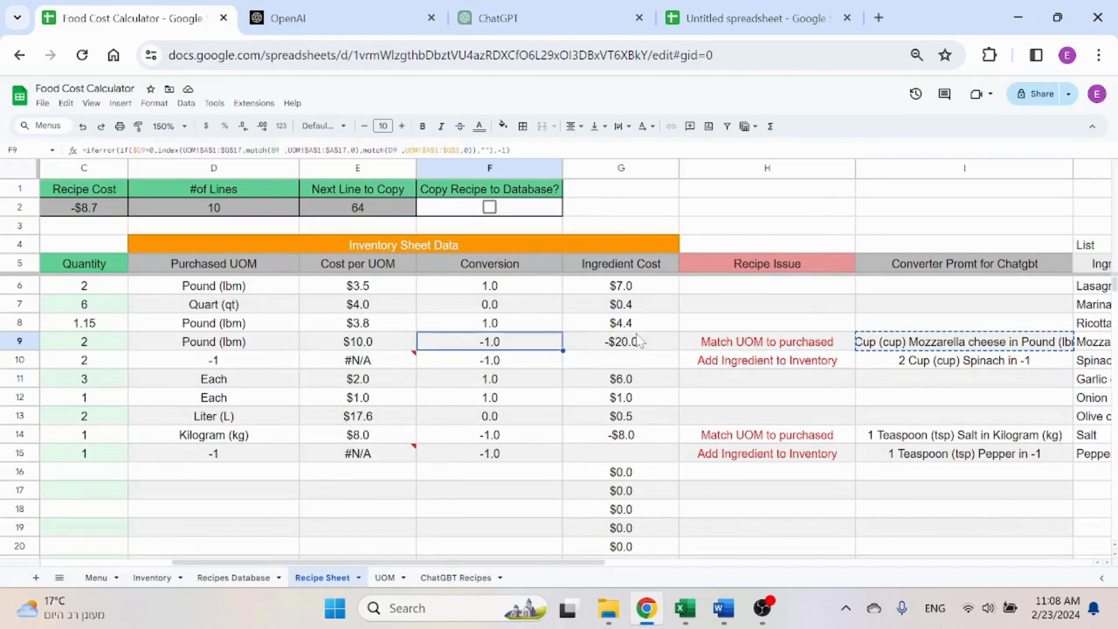
type("Pou")
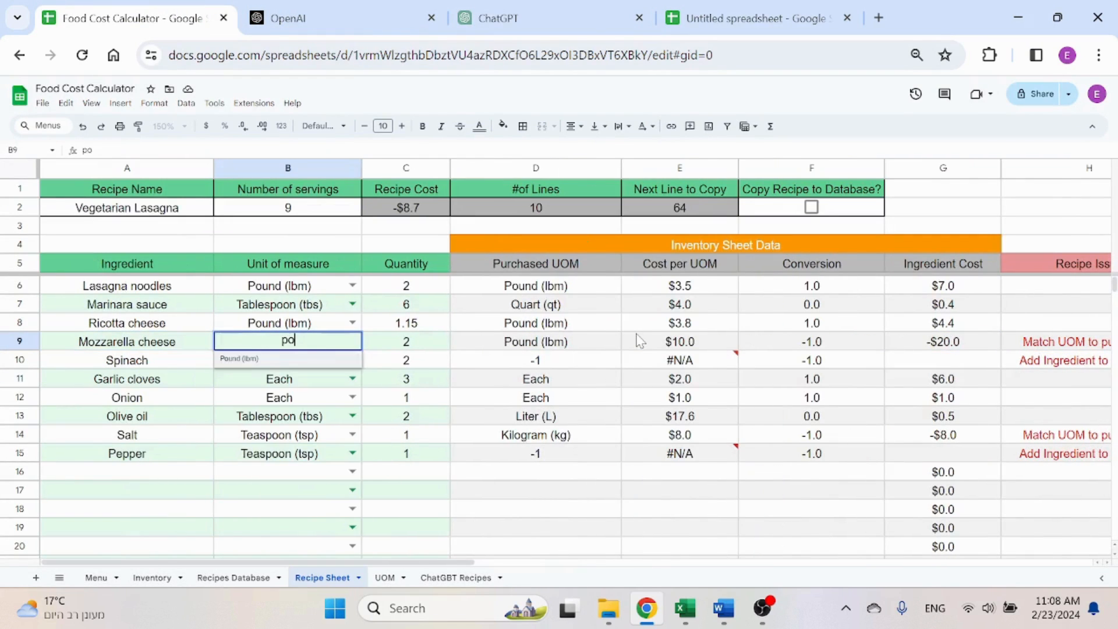
key("Return")
key("Up")
key("Right")
type("1.1")
key("Return")
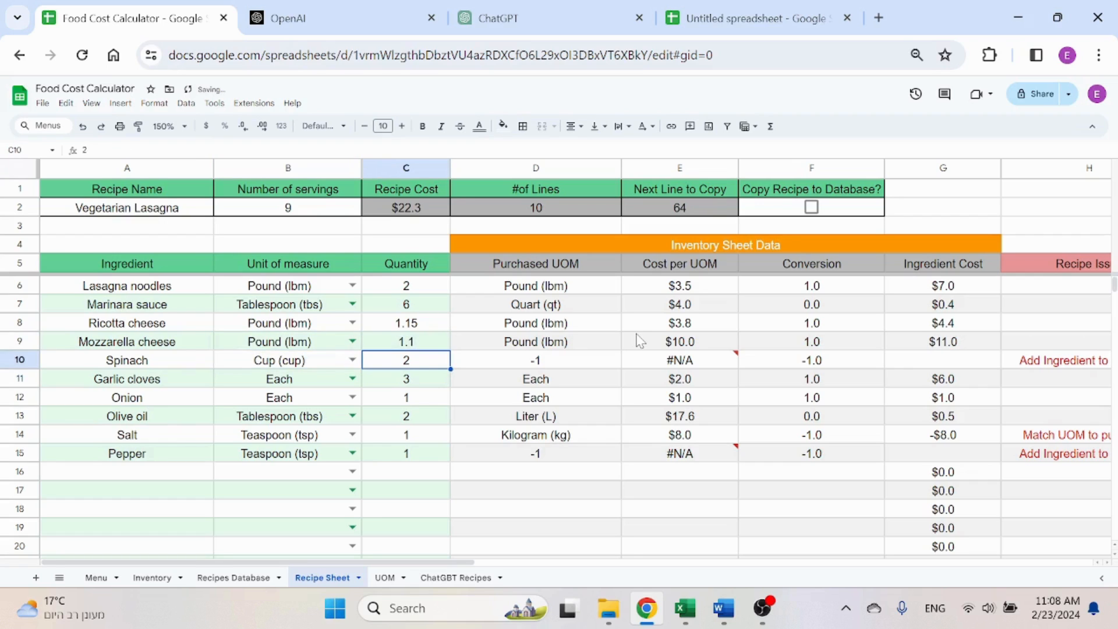
Examine the Spinach row's Recipe Issue and its purchase details in the ChatGPT list, including the purchased unit in M10
key("Right")
key("Right")
key("Right")
key("Right")
key("Right")
key("Left")
key("Left")
key("Left")
key("Left")
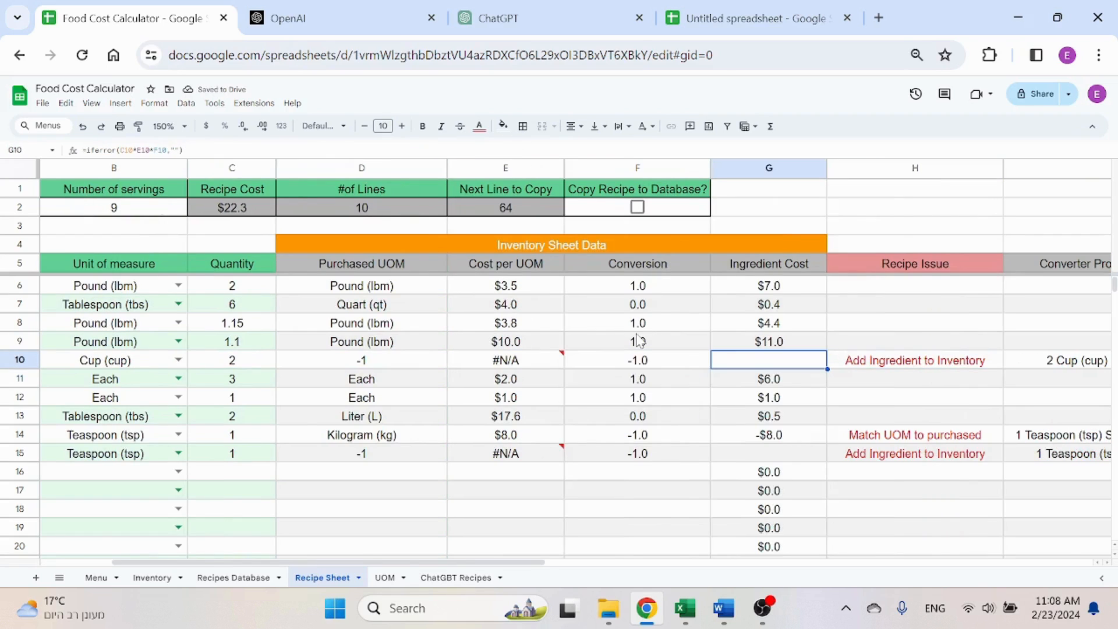
key("Left")
key("Left")
key("Left")
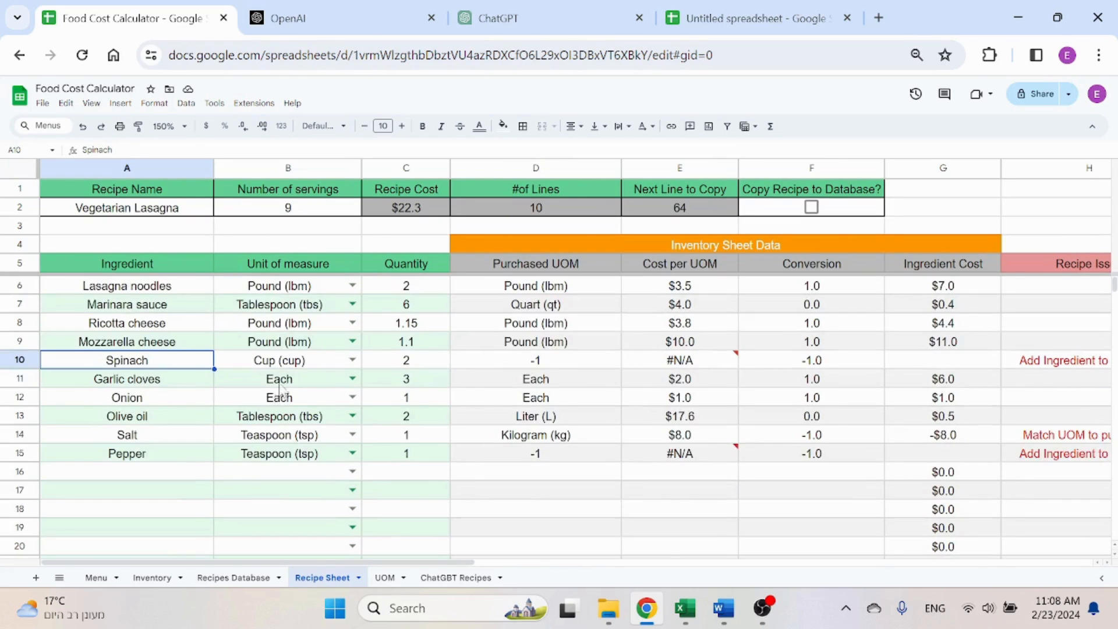
left_click_drag(469, 562, 994, 556)
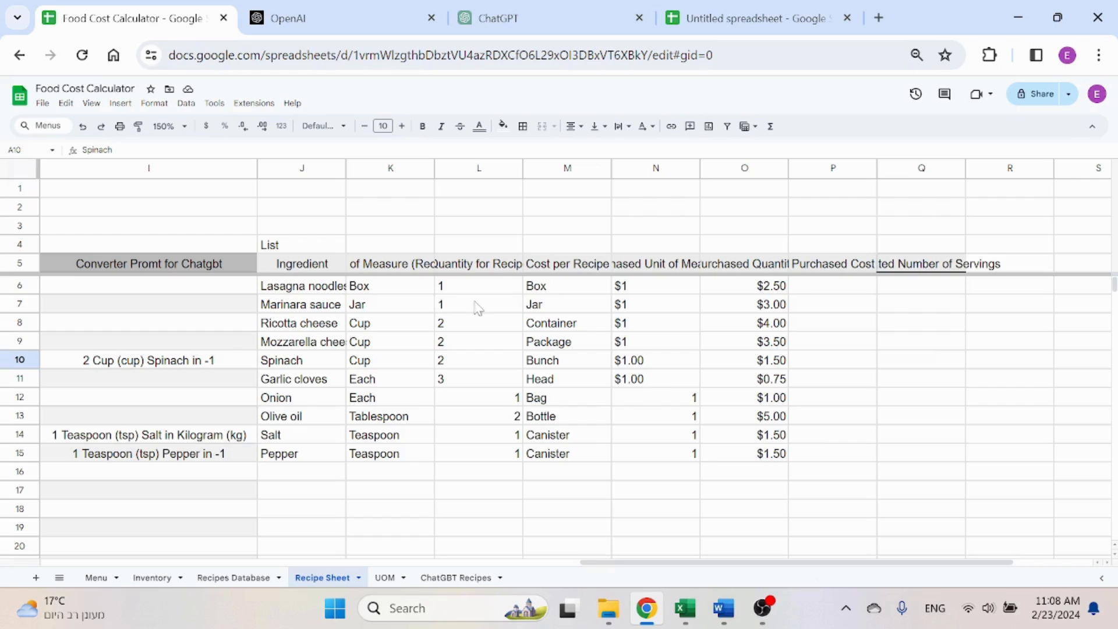
left_click(592, 359)
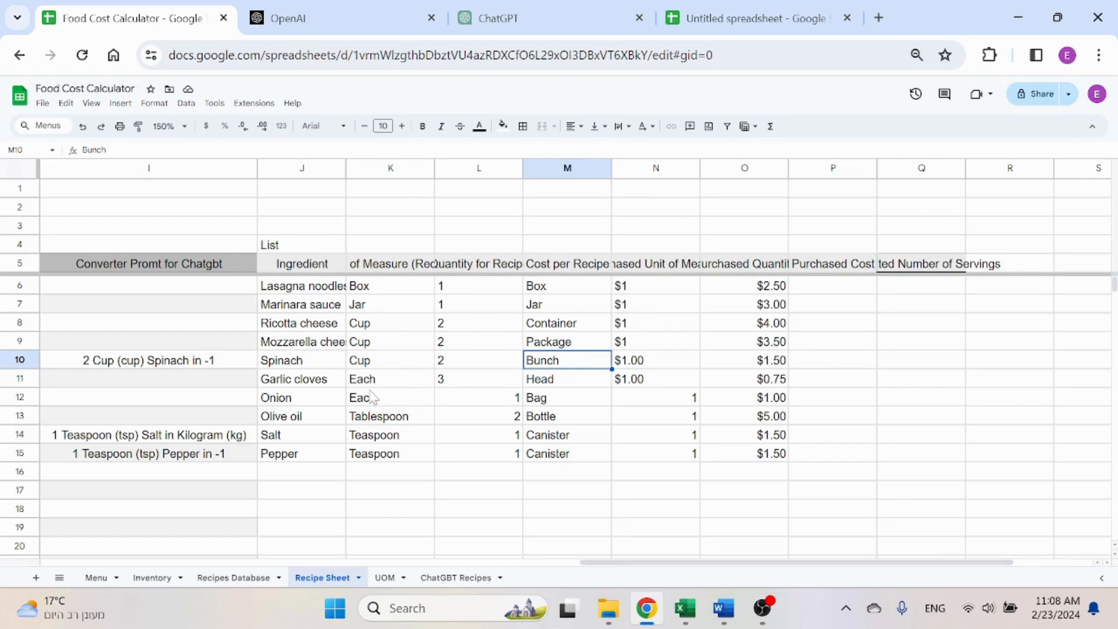
Copy Spinach into the first empty ingredient row of the Inventory sheet, A50, and set its unit of measure to Cup (cup)
left_click(320, 363)
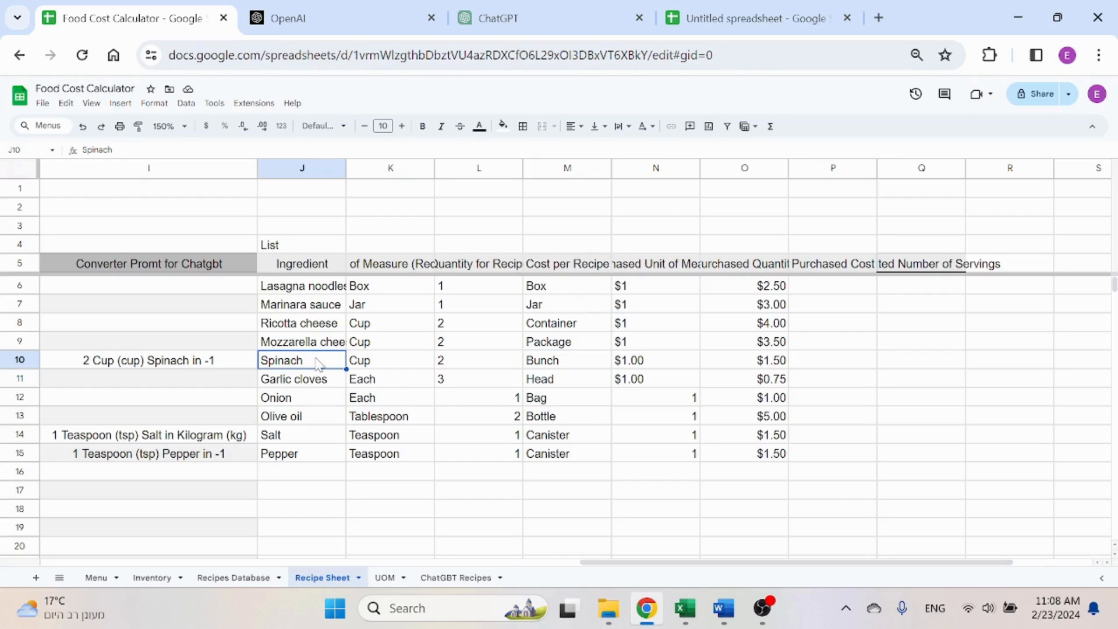
left_click_drag(756, 560, 169, 561)
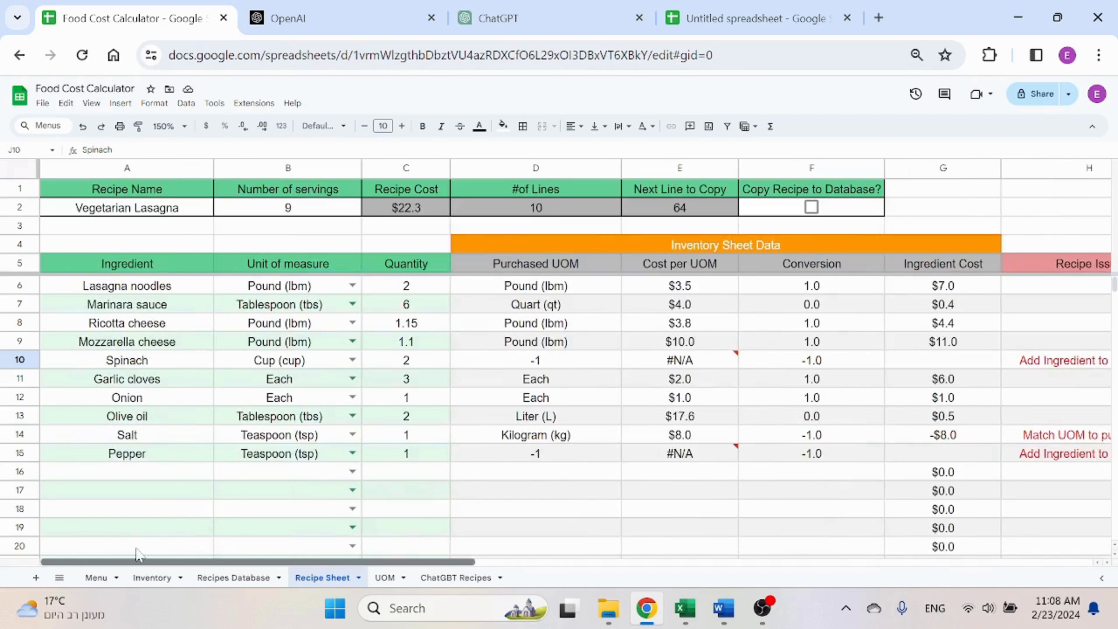
left_click(149, 578)
scroll(129, 370, "down", 10)
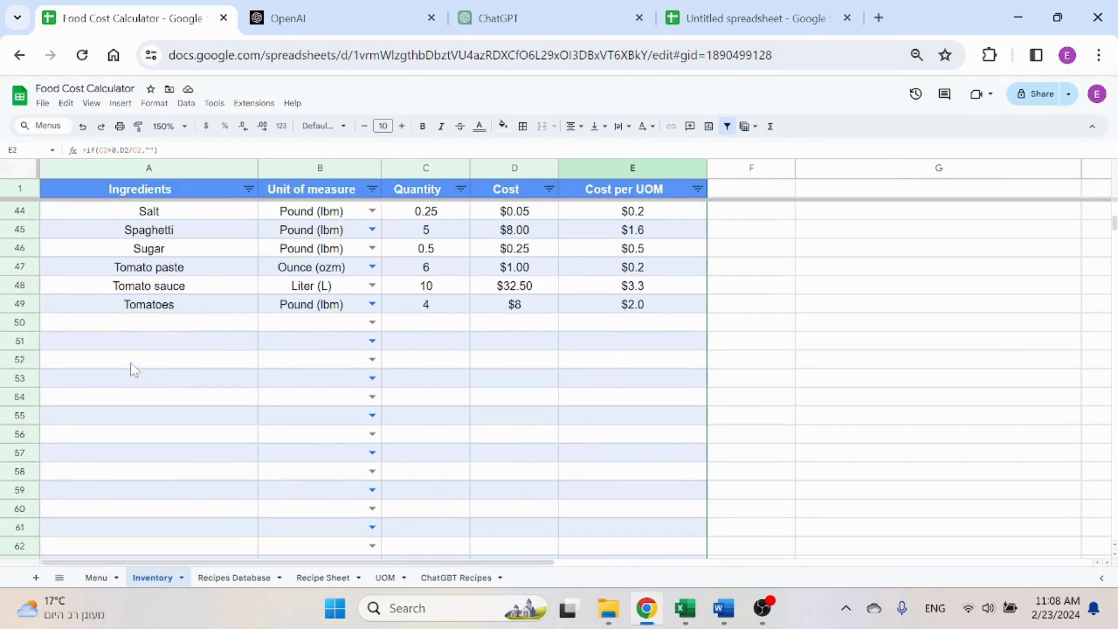
left_click(215, 329)
key("ctrl+v")
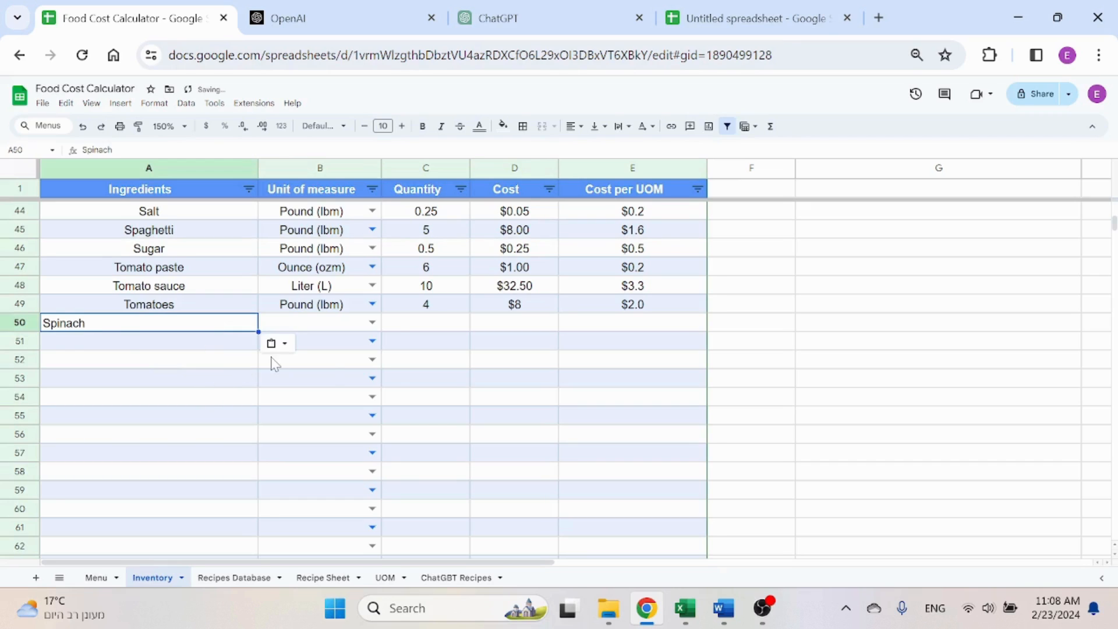
key("Tab")
type("cu")
key("Tab")
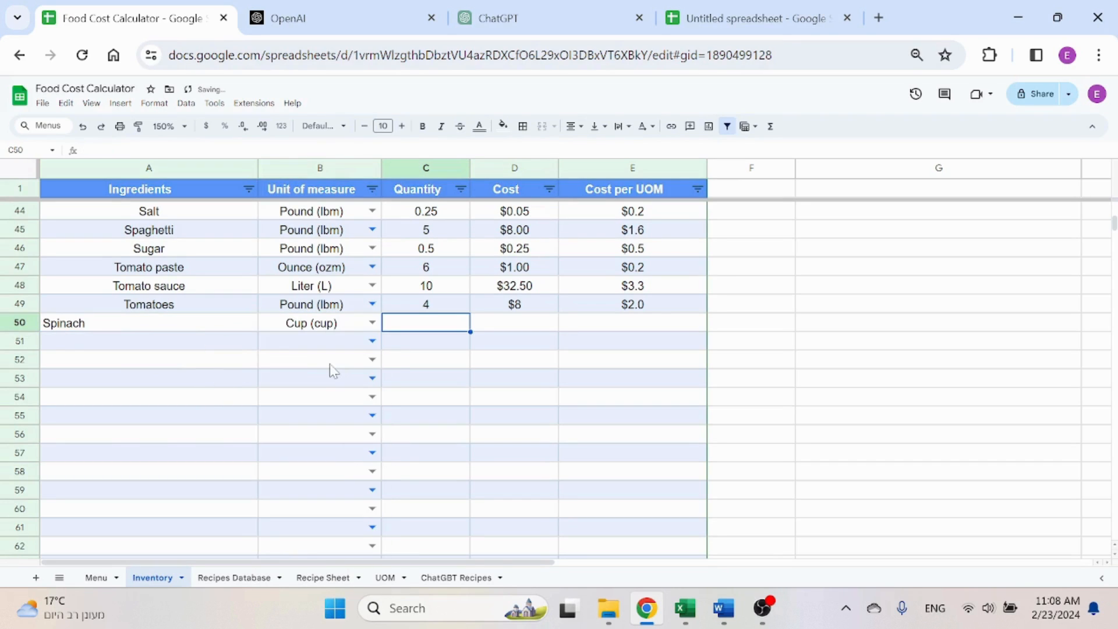
Set the Spinach inventory quantity to 10 and its cost to $35
type("10")
key("Tab")
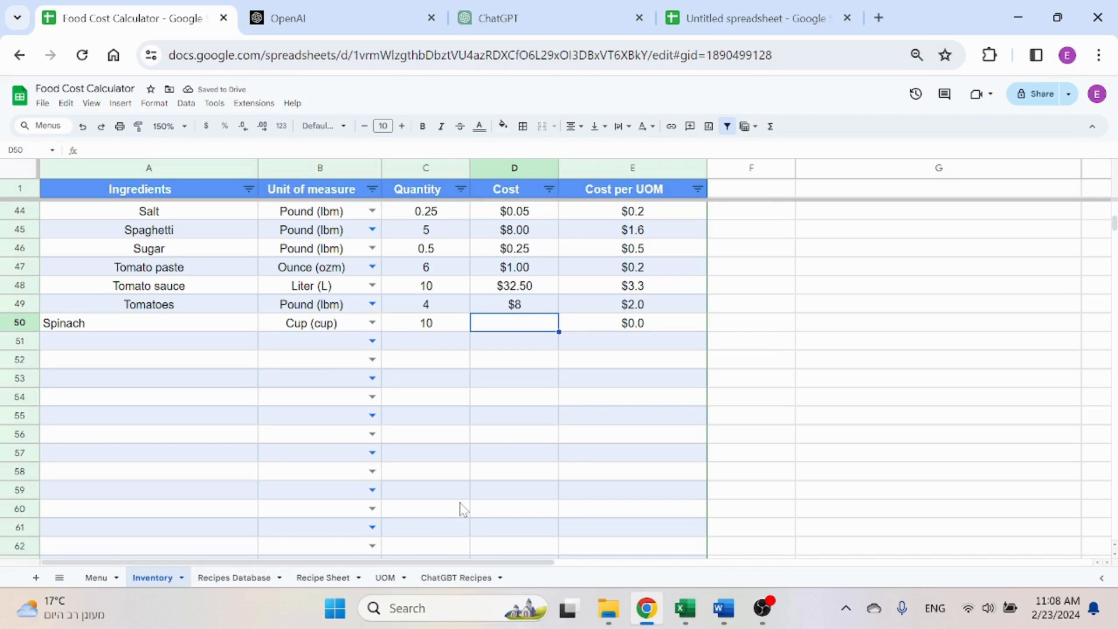
type("20")
key("Return")
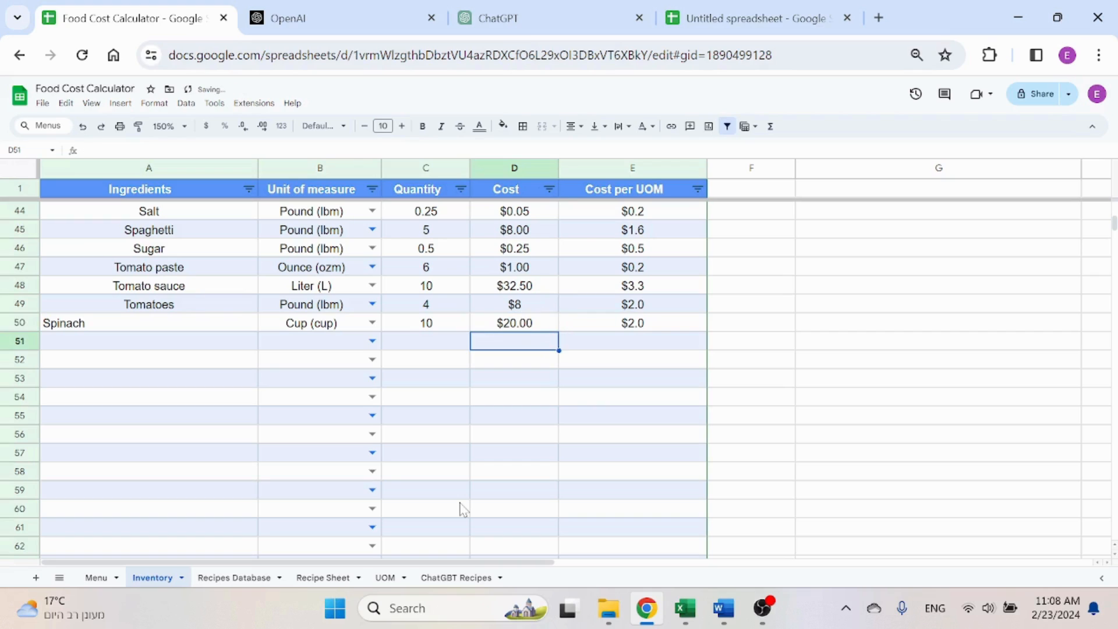
key("Up")
type("35")
key("Return")
Copy the Salt converter prompt from I14 of the Recipe Sheet, send it to ChatGPT, and read the reply
left_click(323, 578)
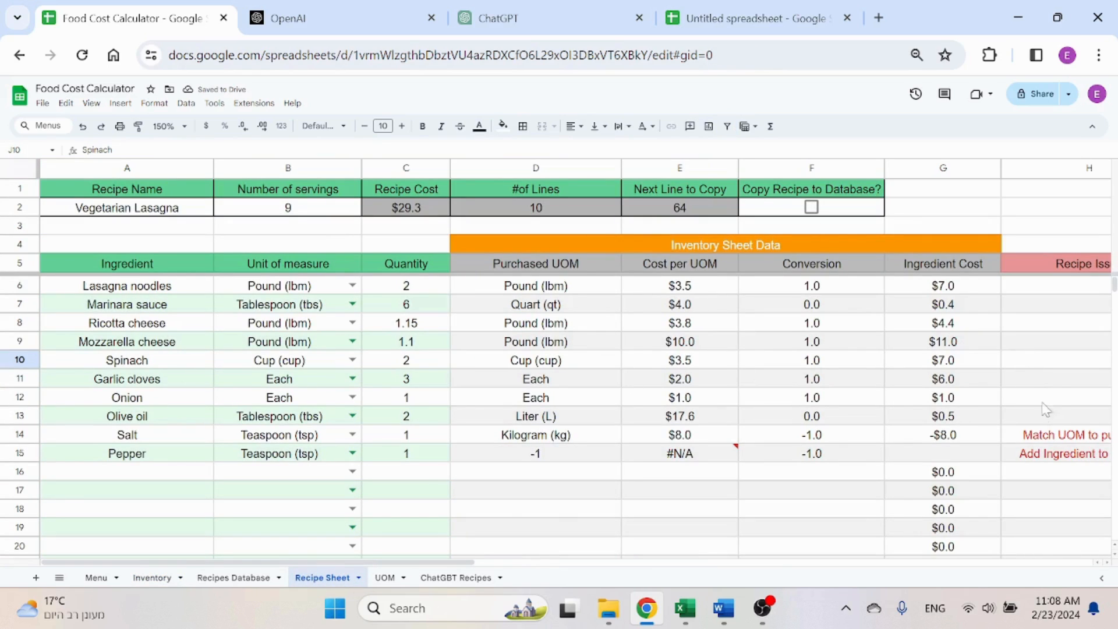
left_click(1039, 434)
key("Right")
scroll(935, 453, "right", 2)
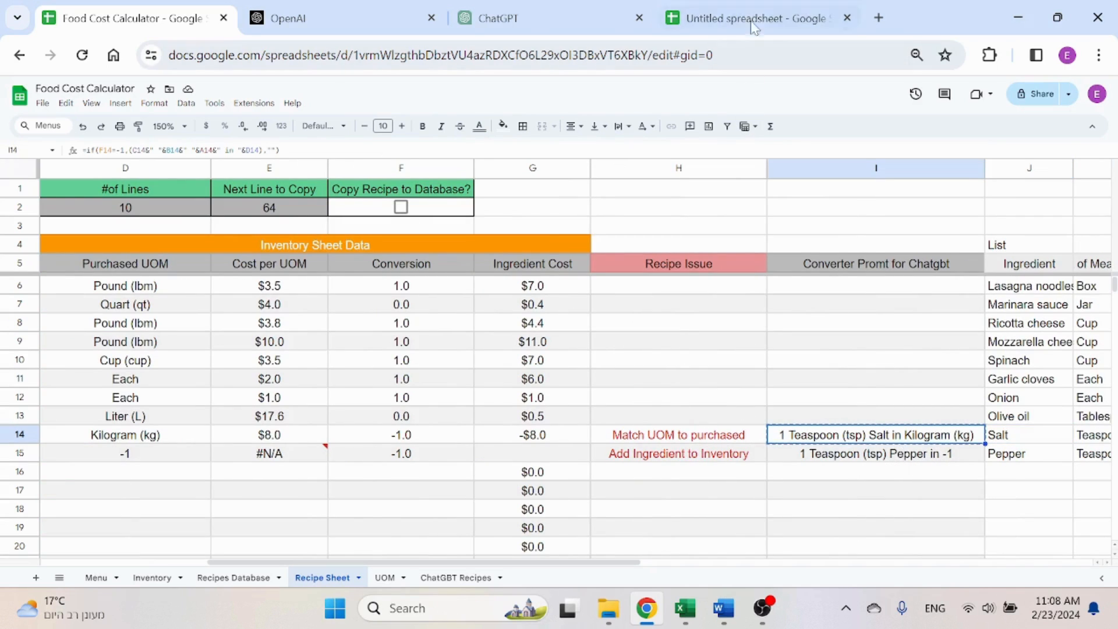
left_click(547, 18)
type("1 Teaspoon (tsp) Salt in Kilogram (kg)")
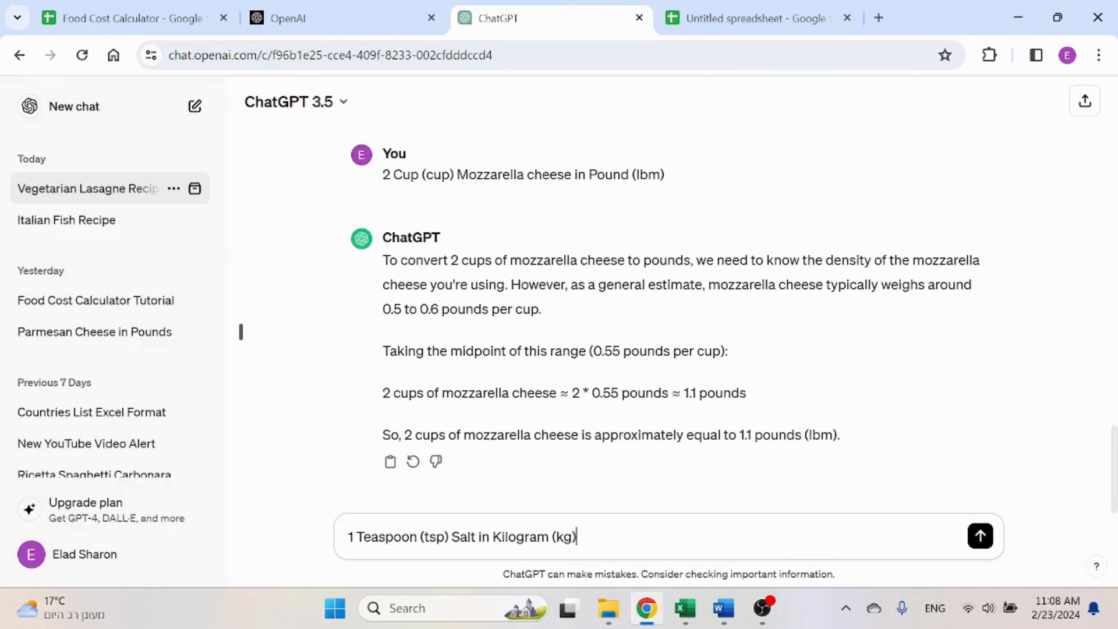
key("Return")
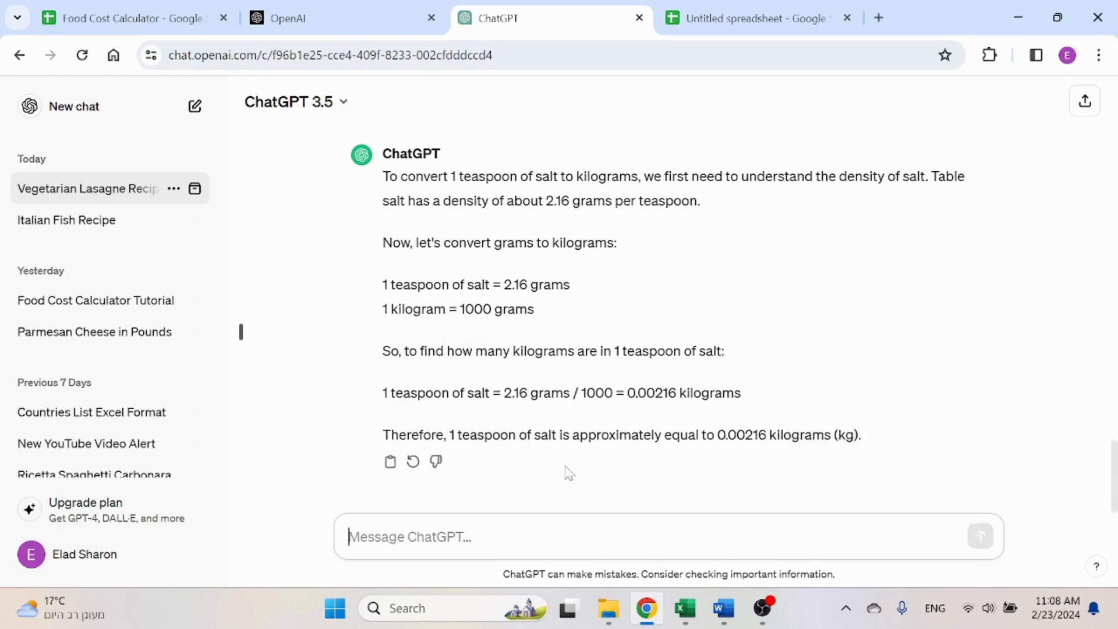
scroll(515, 474, "up", 1)
scroll(514, 475, "down", 1)
In the Recipe Sheet, set the Salt quantity to 2.16 and its unit of measure to Gram (g)
left_click(172, 14)
key("Home")
key("Right")
key("Right")
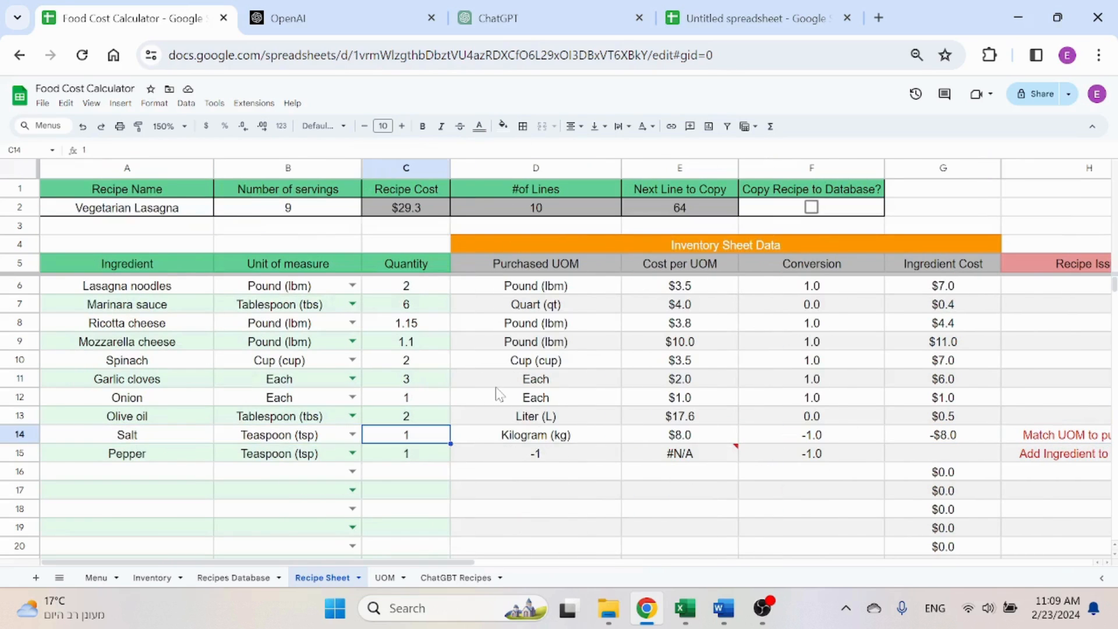
type("2.16")
key("Left")
type("gr")
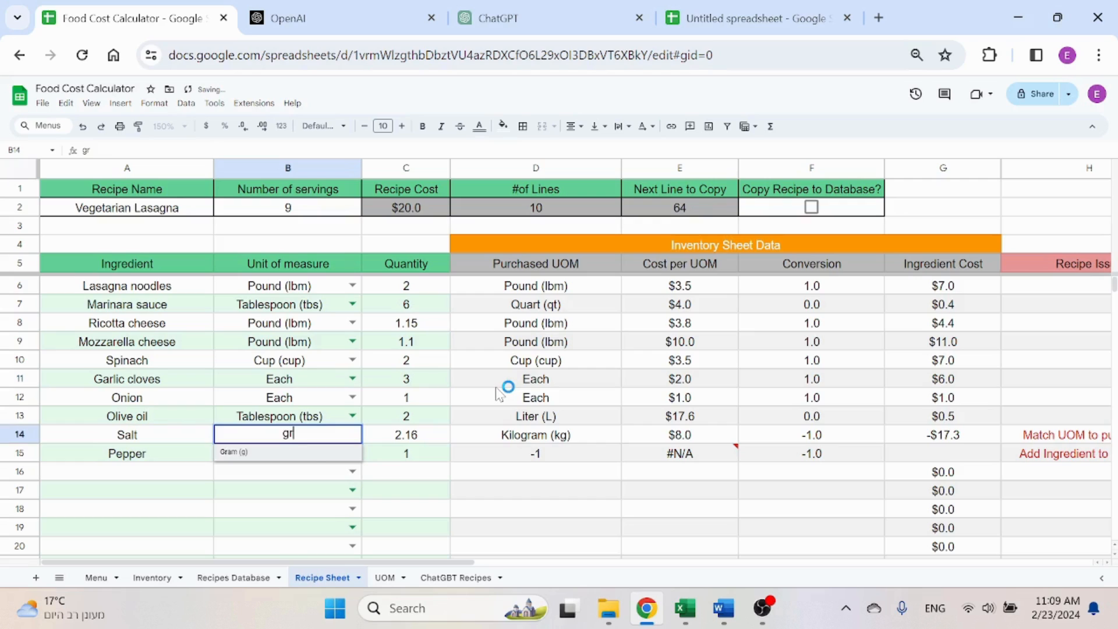
key("Return")
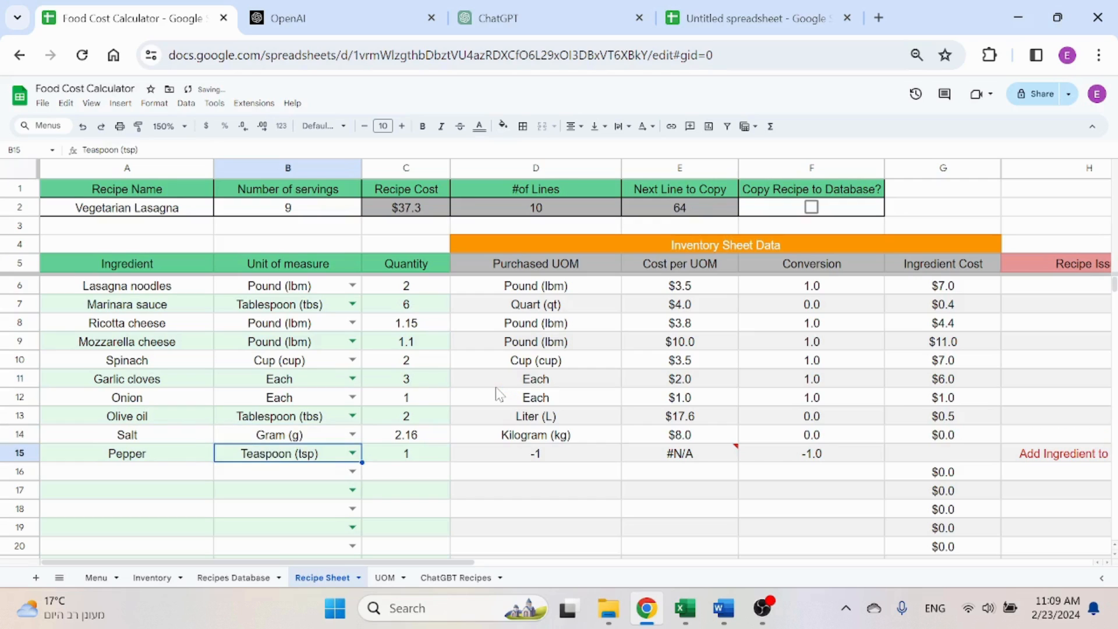
Check the Pepper row's Recipe Issue in H15, and rename the ingredient in A15 to Black pepper
left_click(1048, 453)
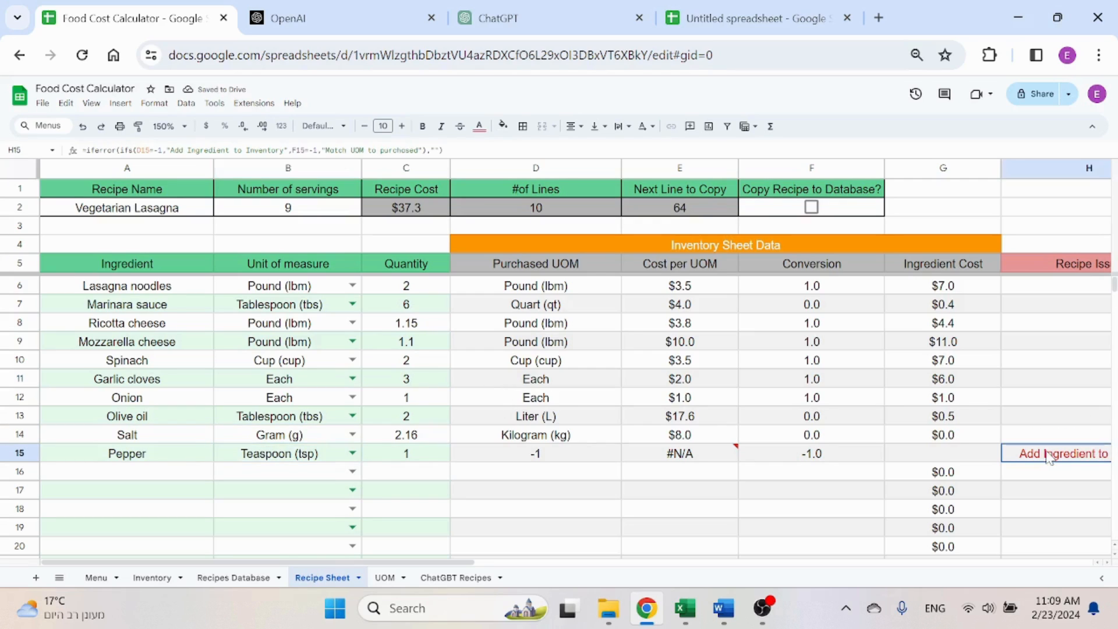
left_click(143, 459)
key("ctrl+c")
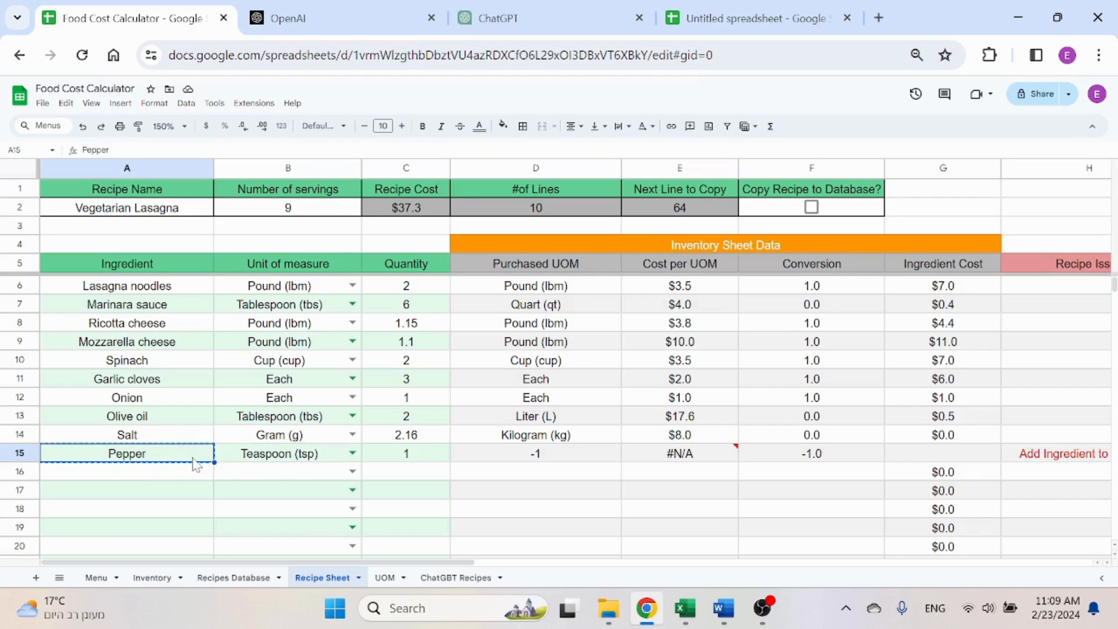
type("Black pepper")
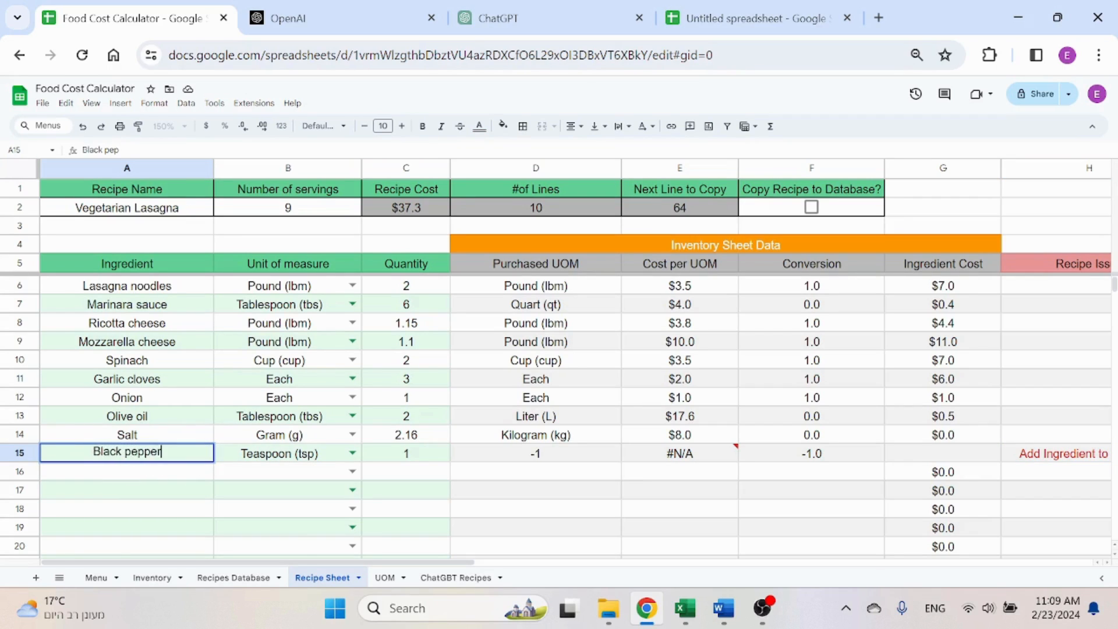
key("Return")
left_click(194, 460)
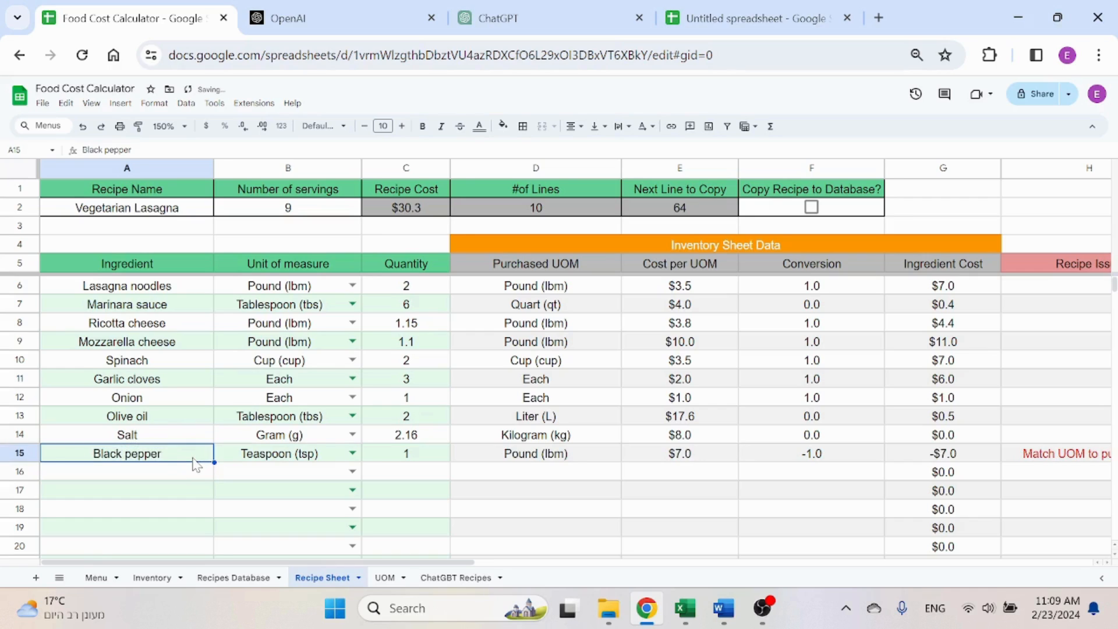
key("Tab")
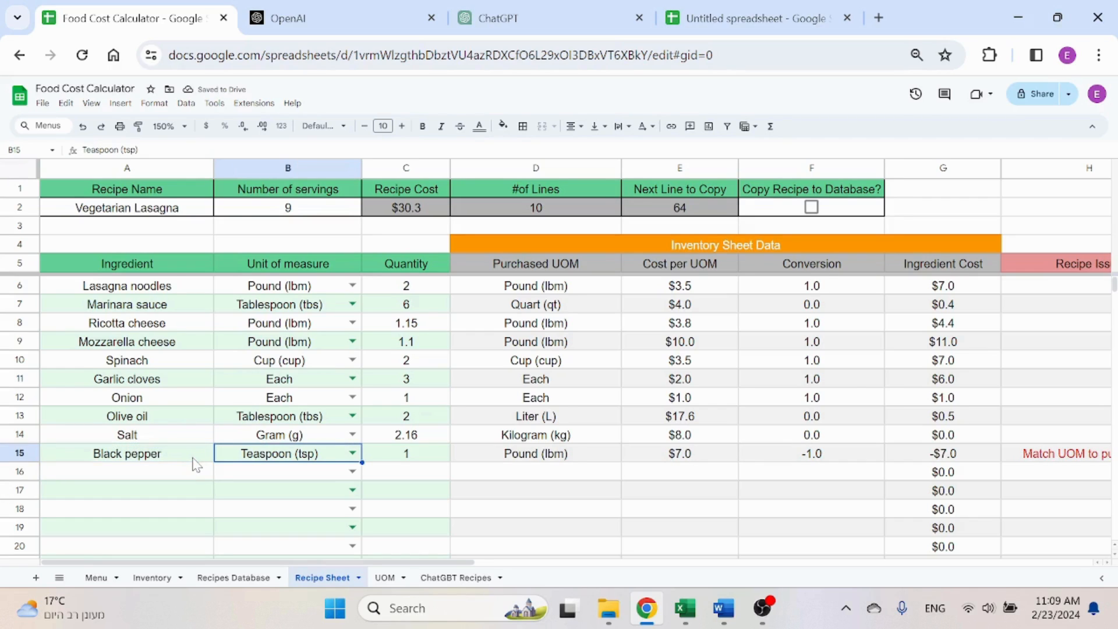
key("Tab")
key("Tab")
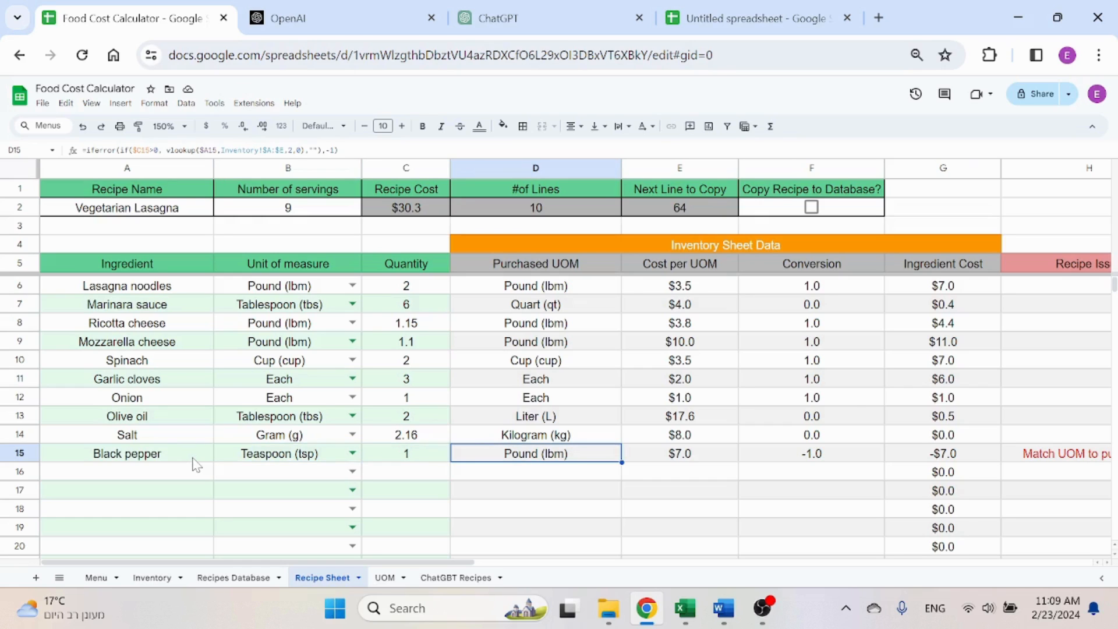
key("shift+Tab")
key("shift+Tab")
type("Gallon (gal)")
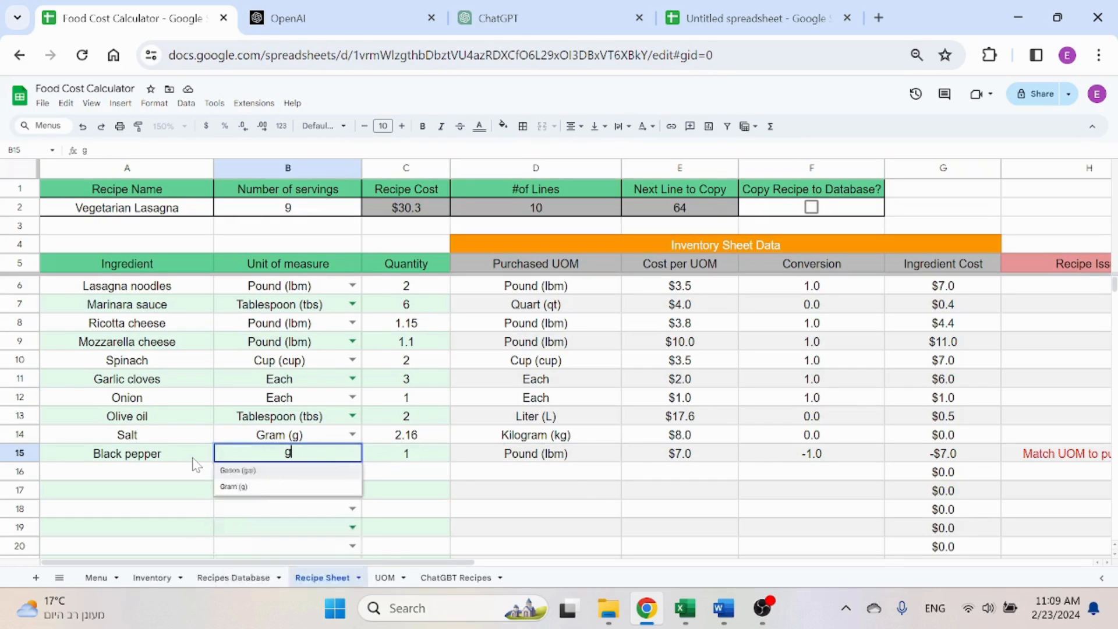
key("Return")
Set the Black pepper quantity to 6 and its unit of measure to Gram (g)
key("Up")
key("Right")
type("6")
key("Return")
key("Up")
key("Left")
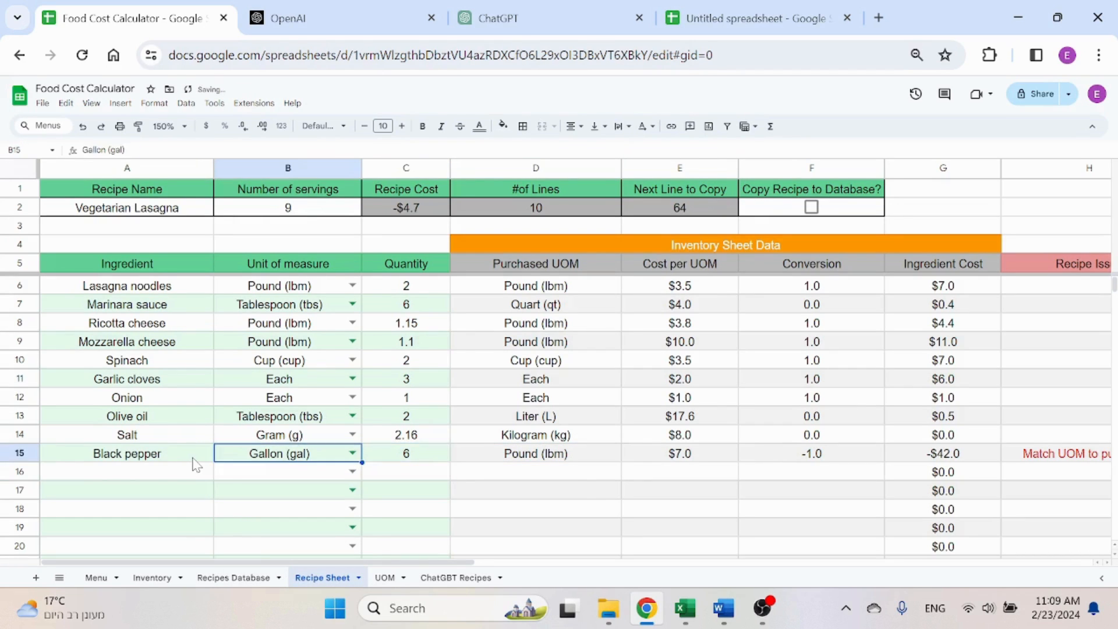
type("Gr")
key("Return")
key("Up")
key("Tab")
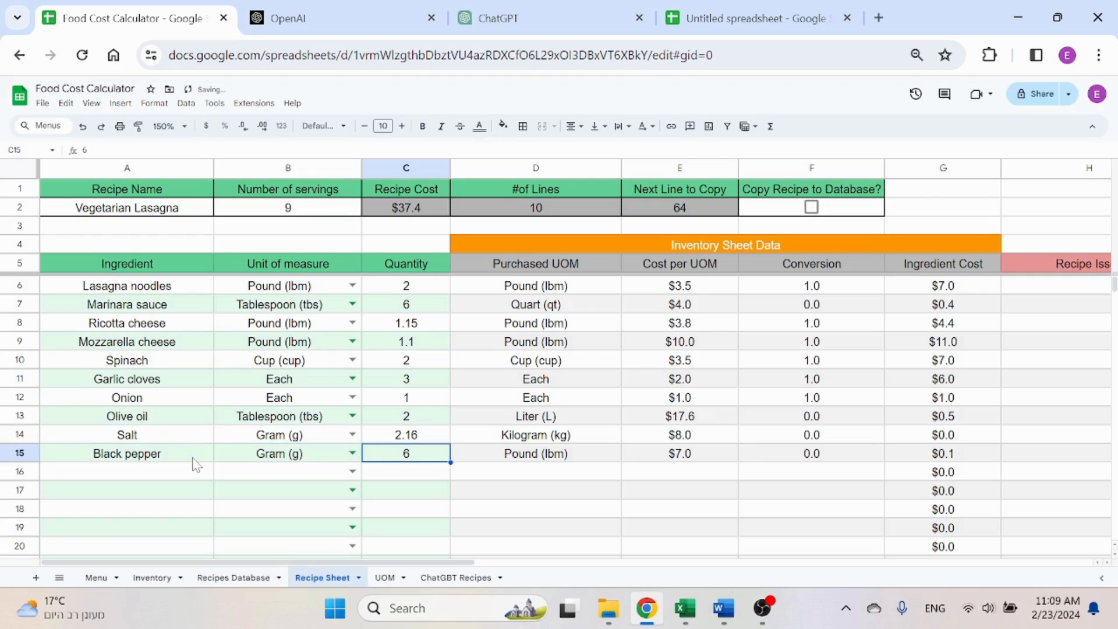
Examine the Black pepper row across its inventory data, Recipe Issue and converter prompt columns, and return to its ingredient cell A15
key("Right")
key("Up")
key("Down")
key("Right")
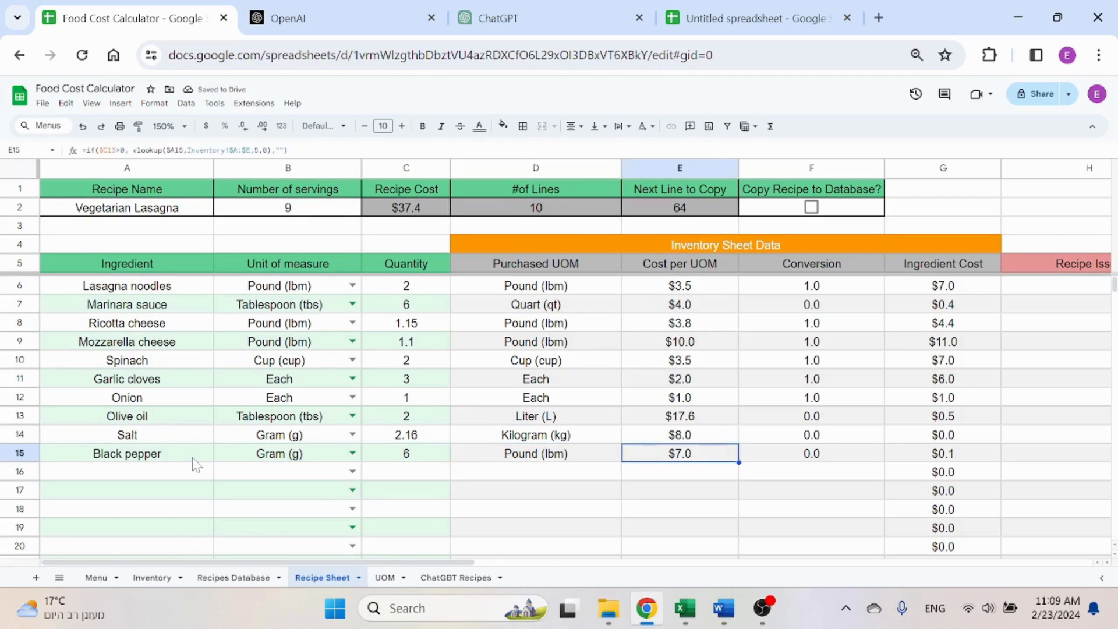
key("Right")
key("Right")
key("Right")
key("Right")
key("Right")
key("Right")
key("Left")
key("Left")
key("Left")
key("Left")
key("Left")
key("Left")
key("Left")
key("Left")
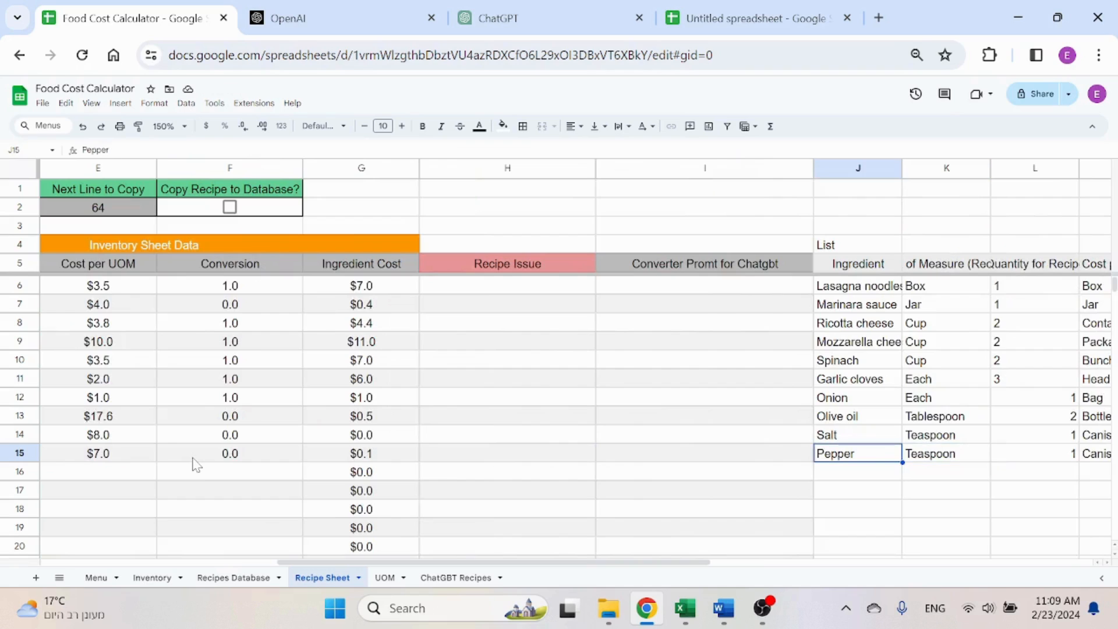
key("Left")
key("Left")
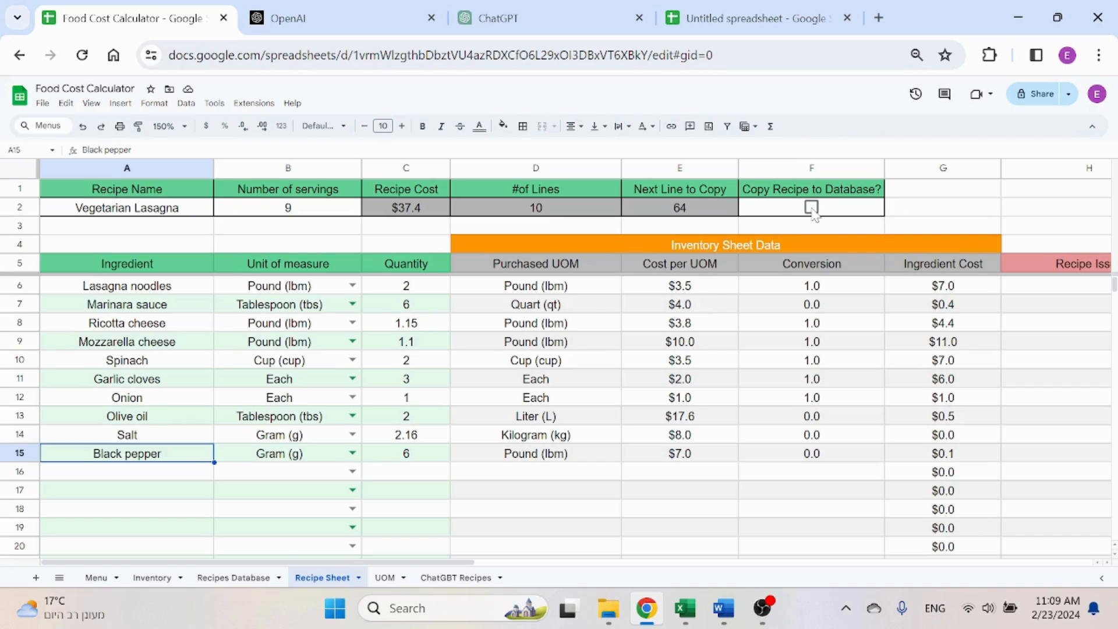
key("XF86AudioLowerVolume")
key("XF86AudioLowerVolume")
key("XF86AudioLowerVolume")
key("XF86AudioLowerVolume")
key("XF86AudioLowerVolume")
key("XF86AudioLowerVolume")
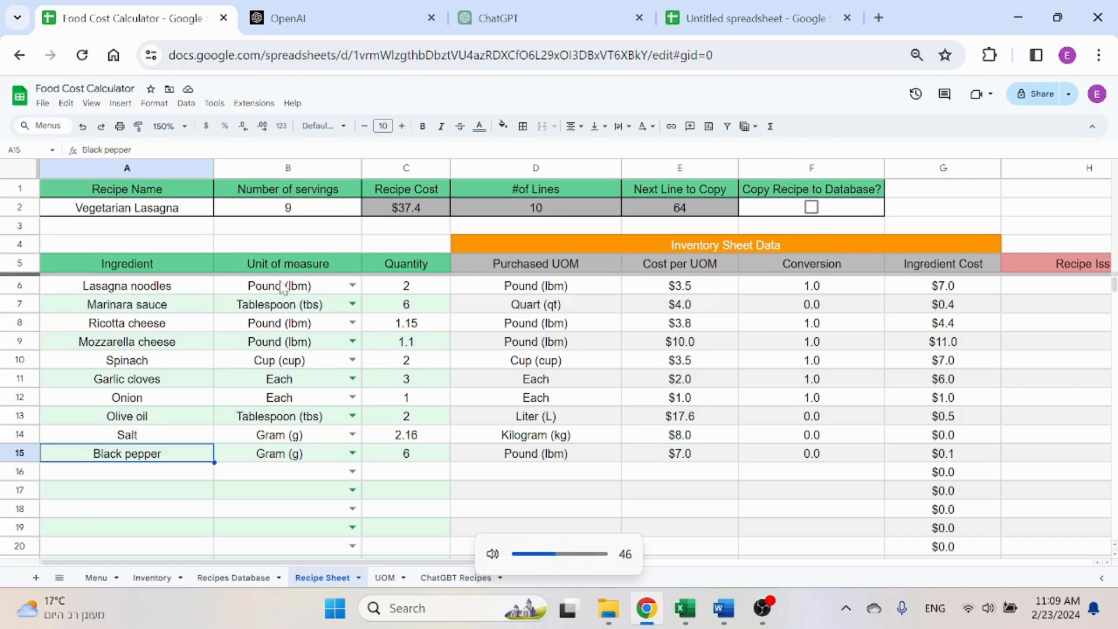
Examine the Purchased UOM lookup formula in D6 and the Inventory sheet columns it reads from
left_click(261, 291)
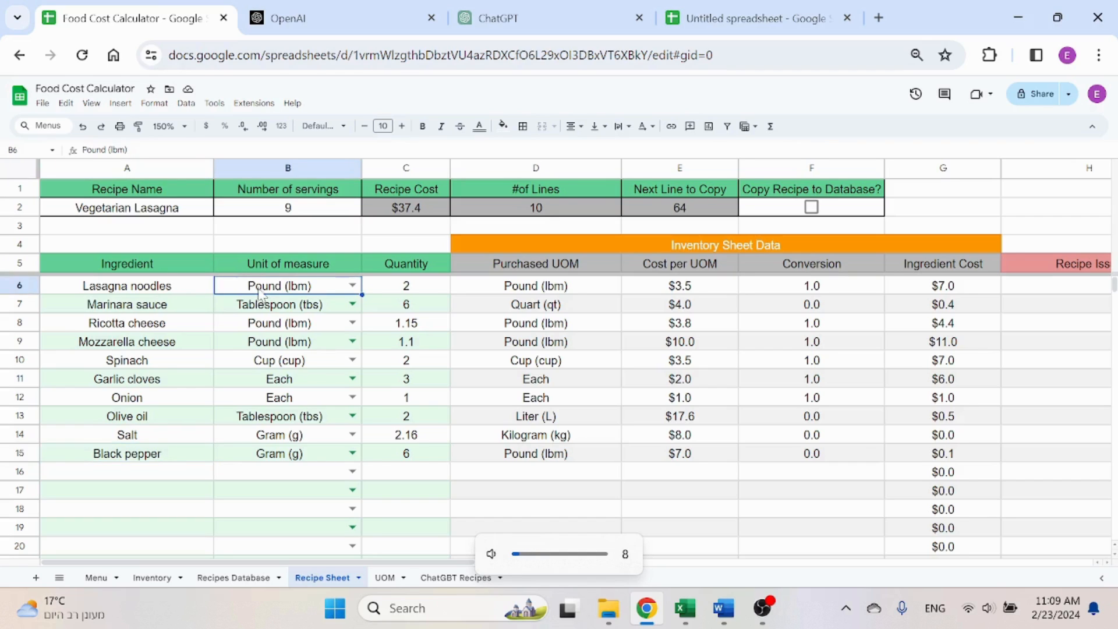
left_click(554, 291)
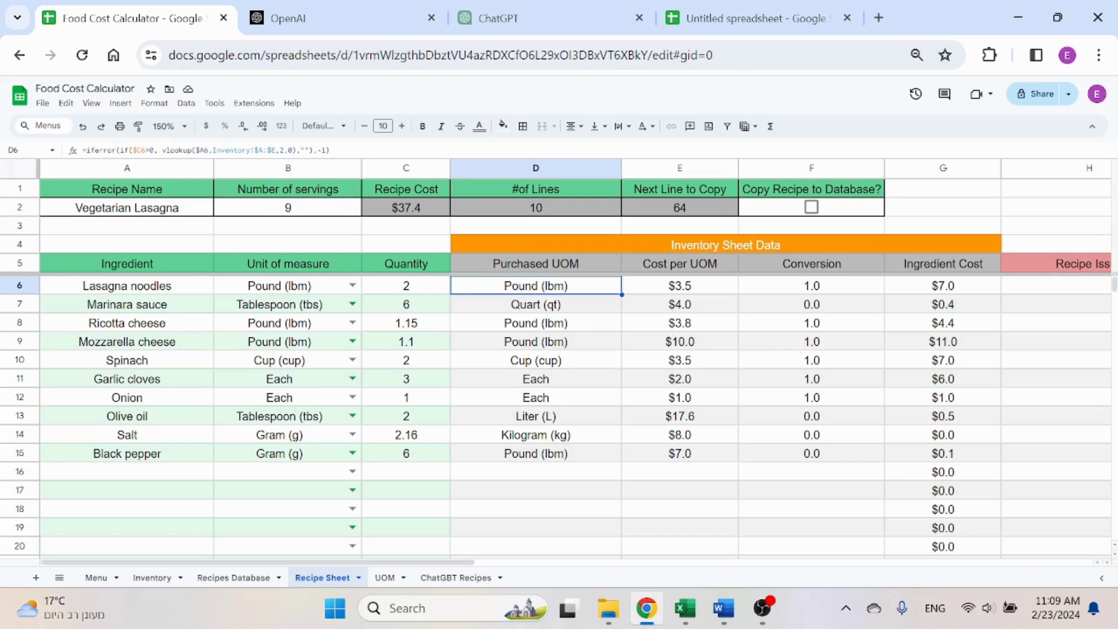
left_click(343, 150)
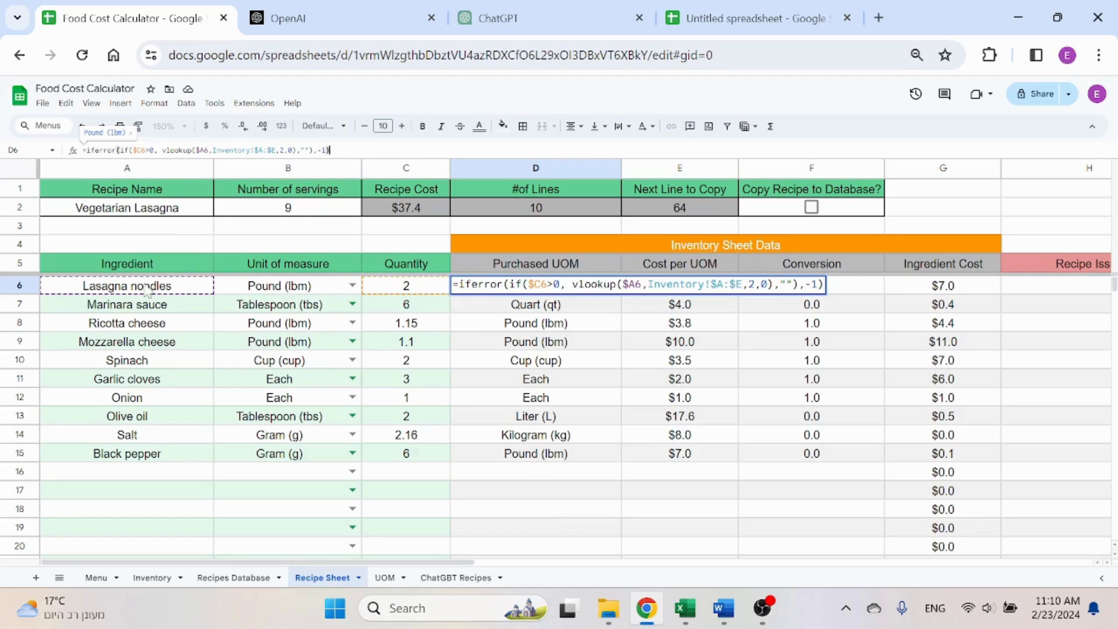
key("Escape")
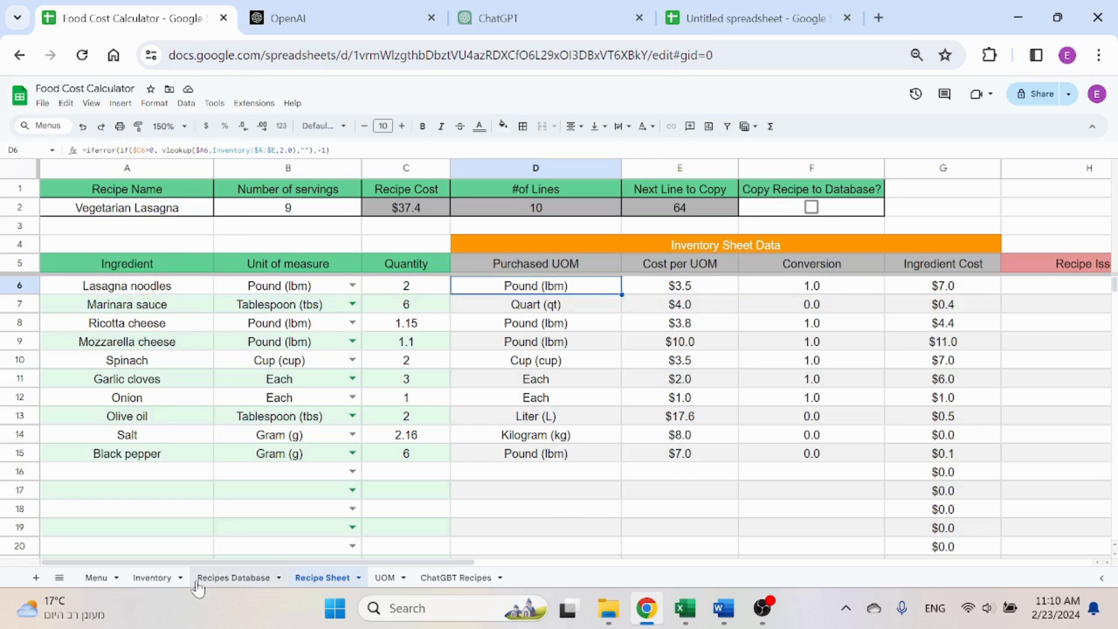
left_click(150, 578)
left_click_drag(132, 172, 606, 170)
left_click_drag(160, 234, 424, 237)
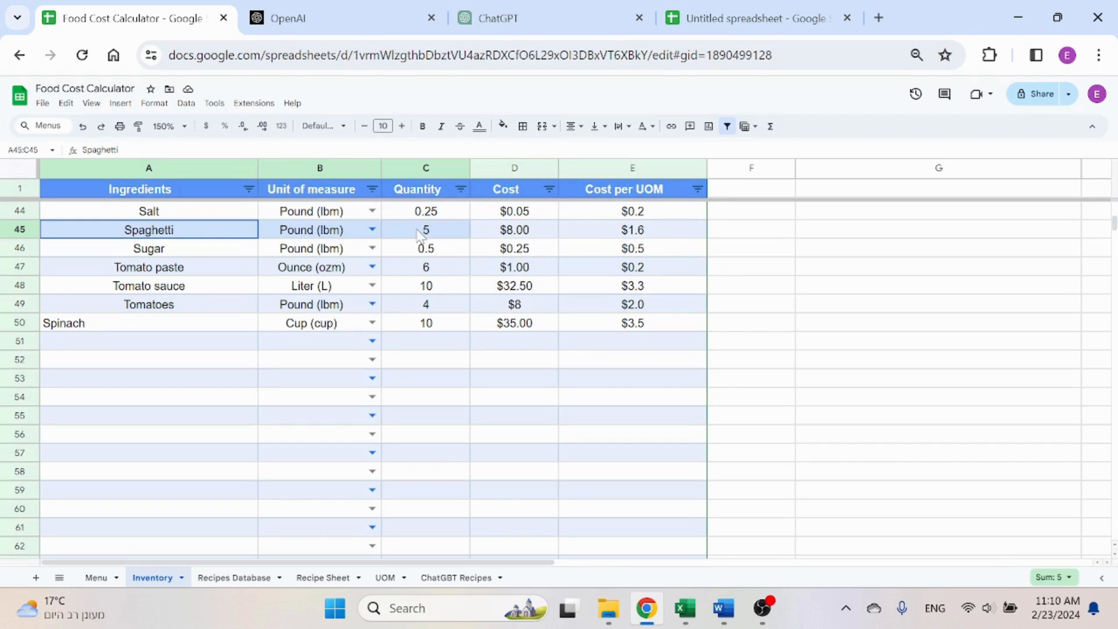
Inspect the Cost per UOM formula in E6 on the Recipe Sheet and its copy in the empty rows below
left_click(326, 578)
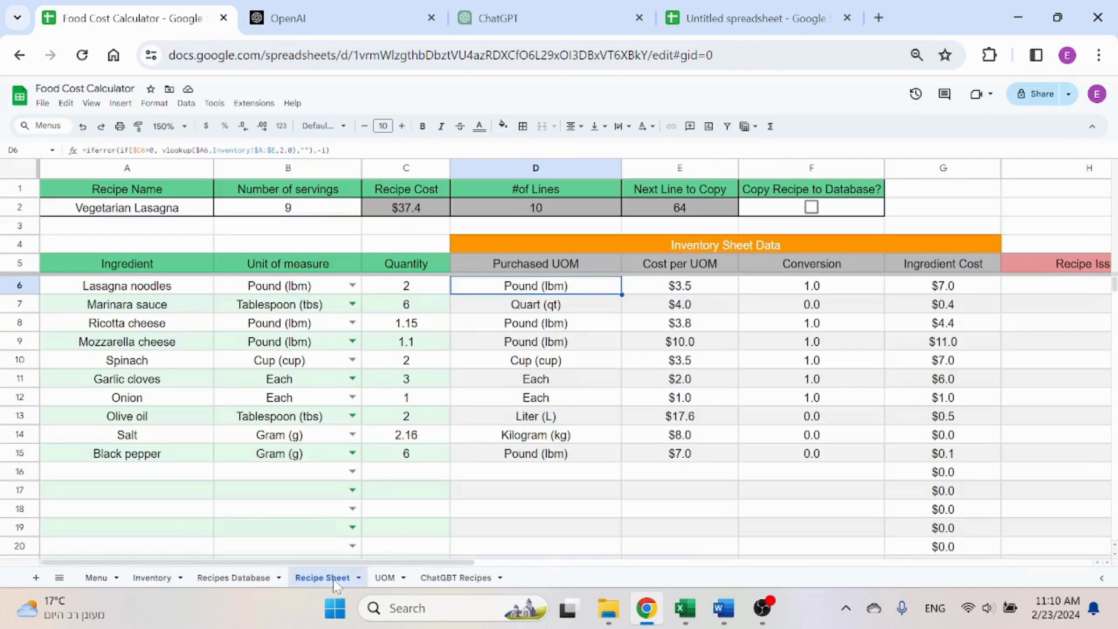
left_click(693, 288)
left_click(278, 150)
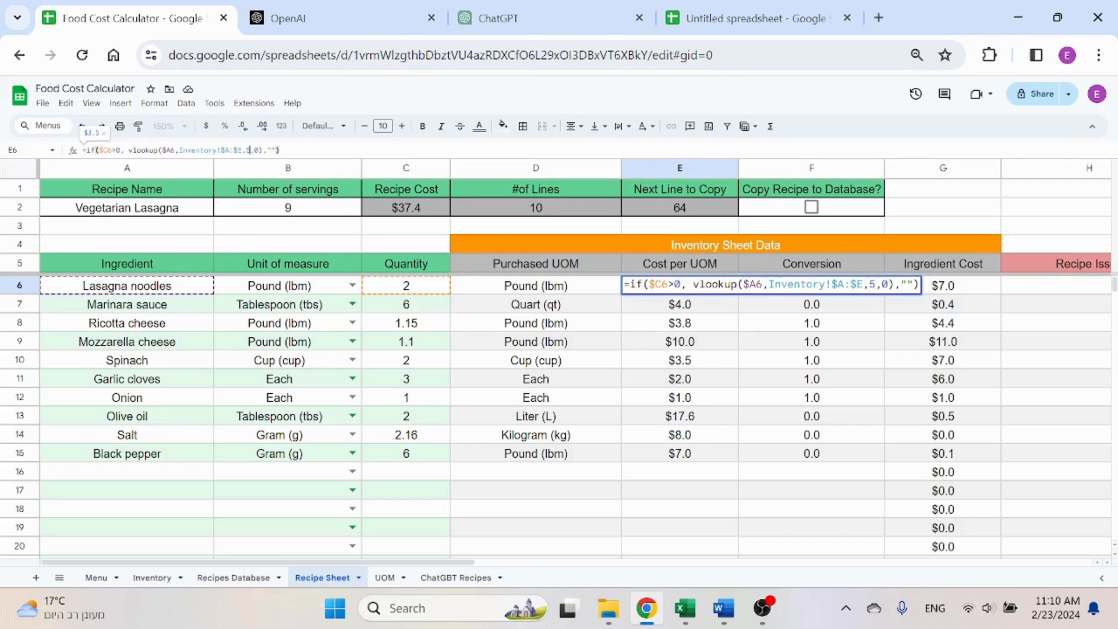
left_click(280, 151)
key("Escape")
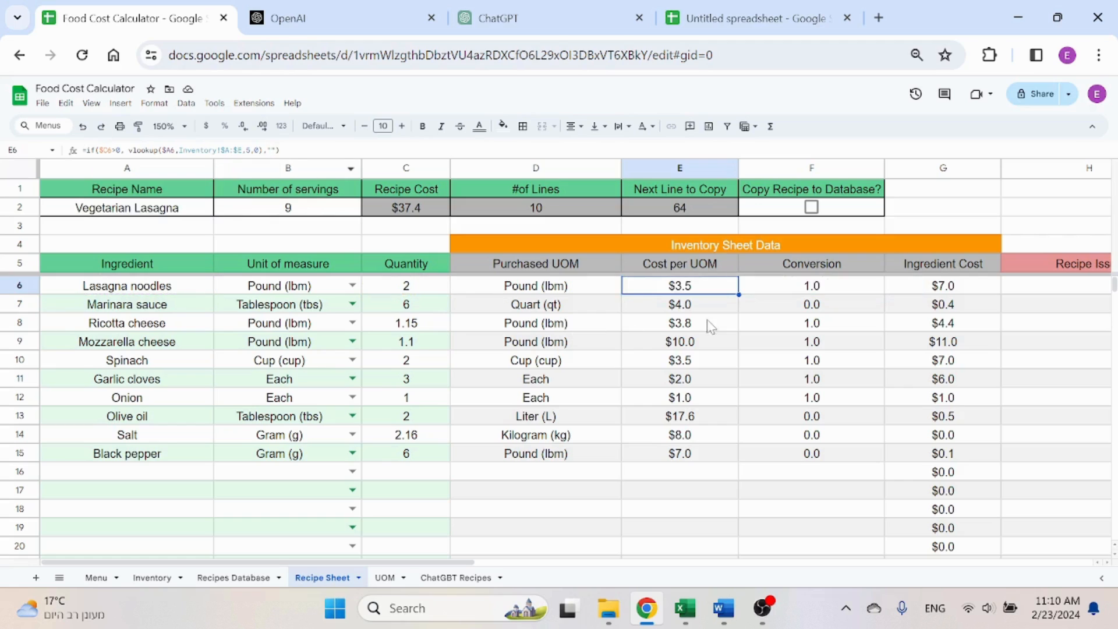
left_click(704, 491)
key("Up")
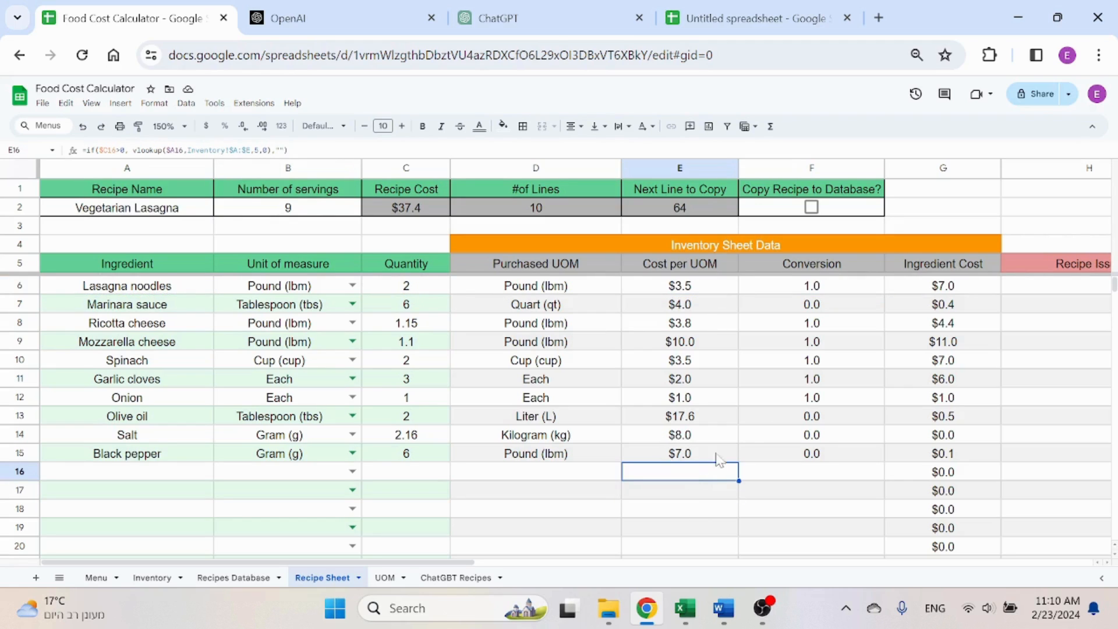
Inspect the Conversion formula in F6, including its INDEX reference range UOM!$A$1:$Q$17, and view the UOM sheet it refers to
left_click(809, 287)
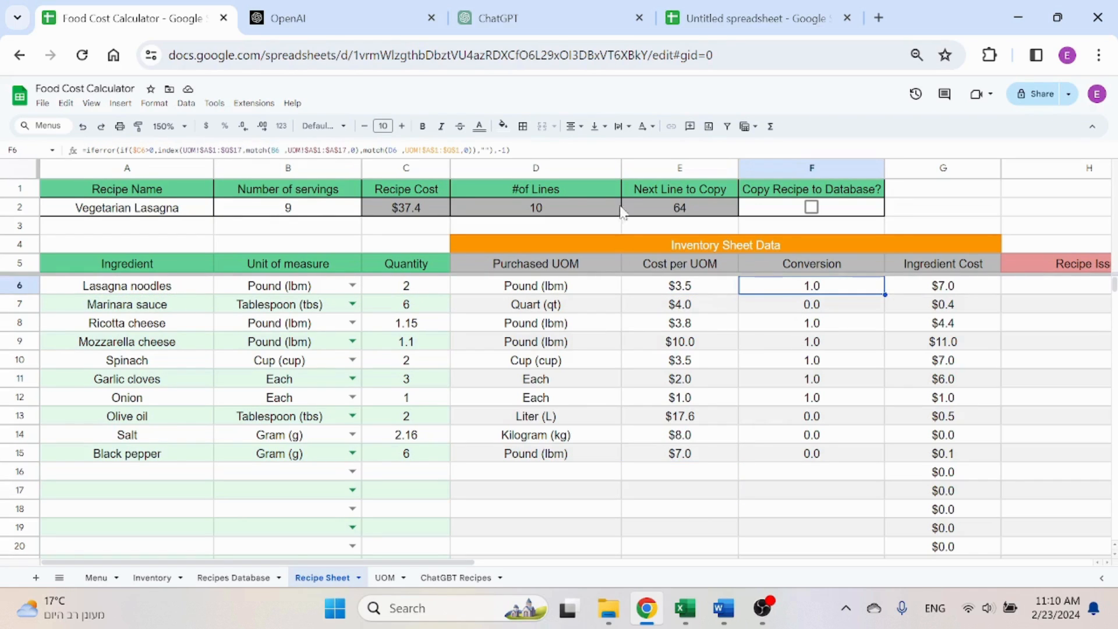
double_click(810, 291)
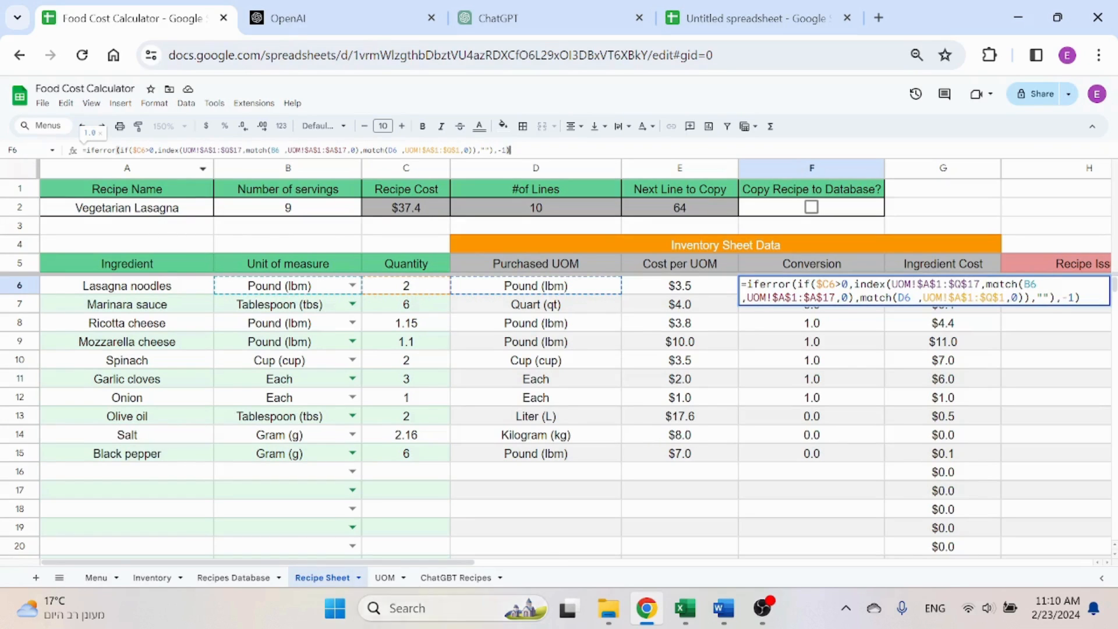
key("Escape")
left_click(384, 577)
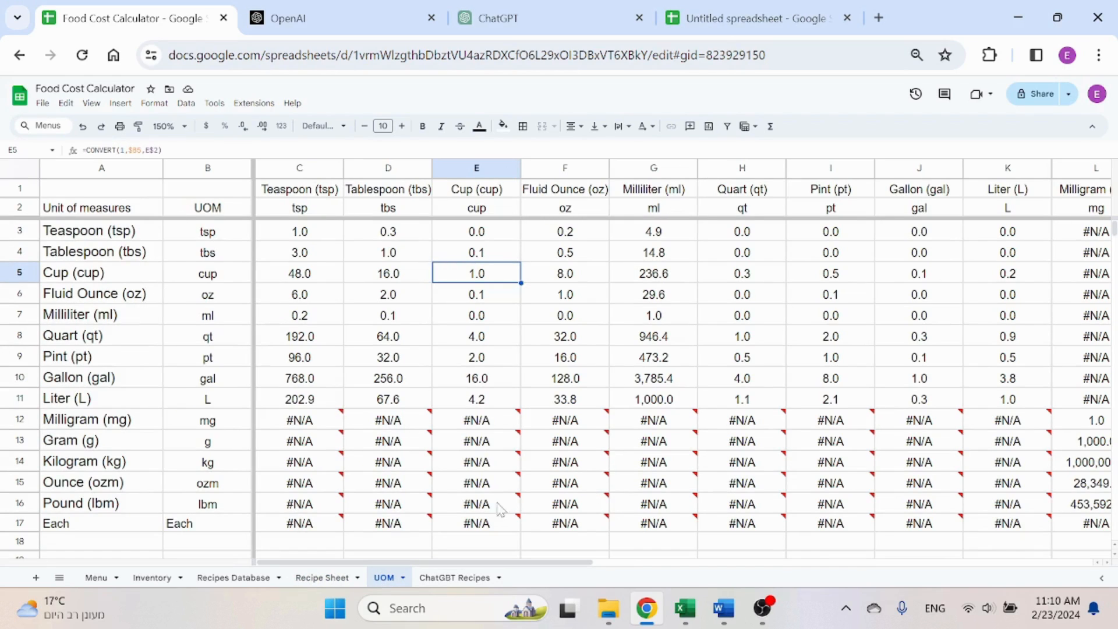
left_click(322, 577)
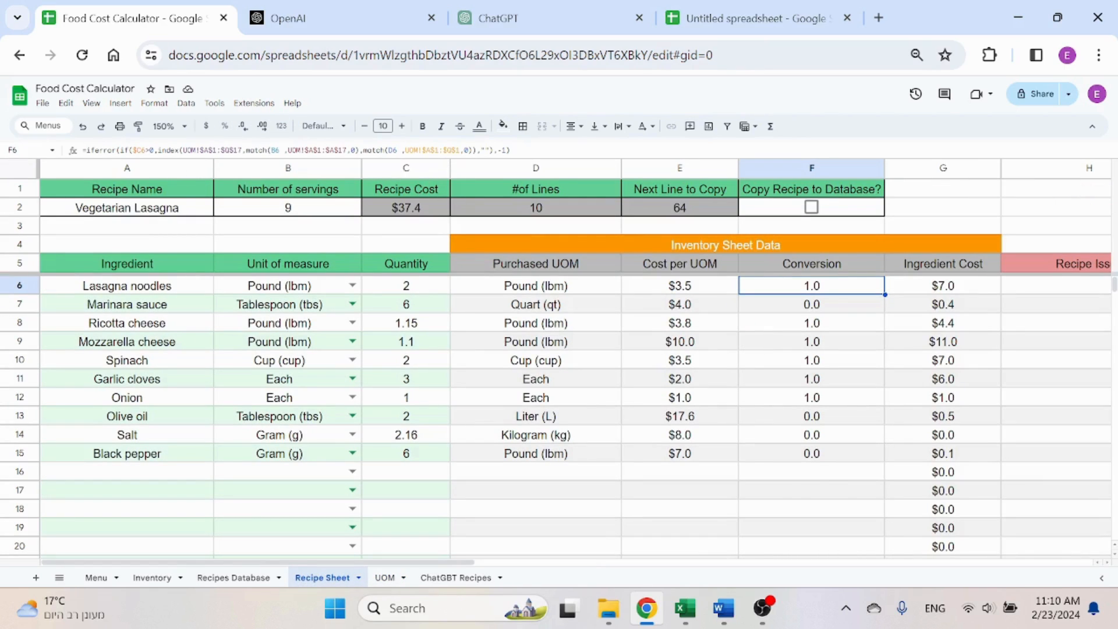
left_click(187, 149)
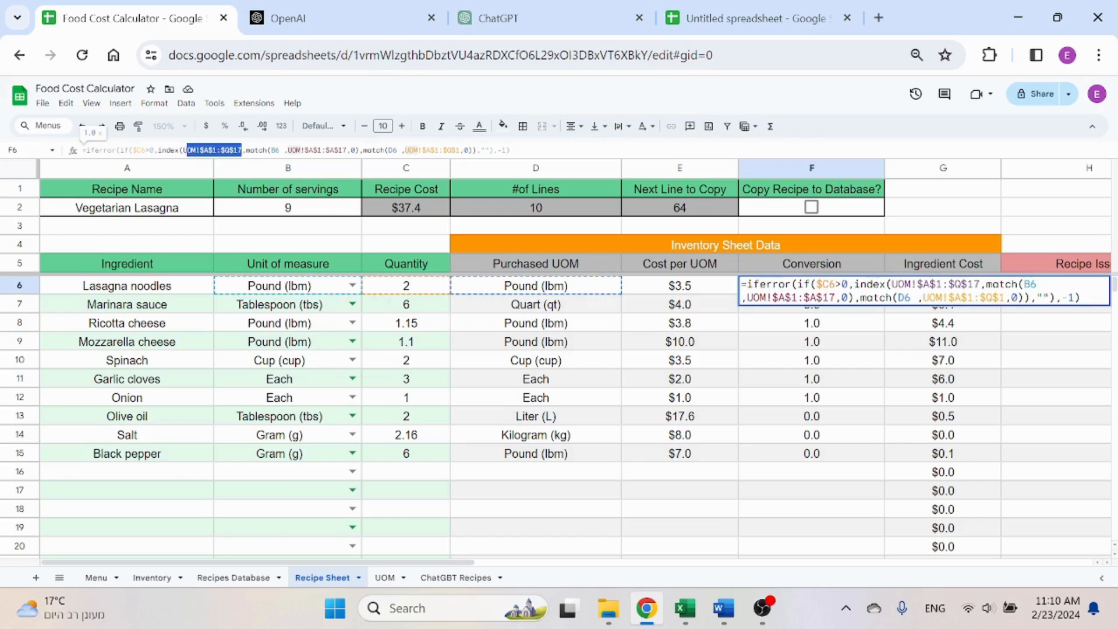
left_click(200, 150)
left_click_drag(185, 150, 245, 151)
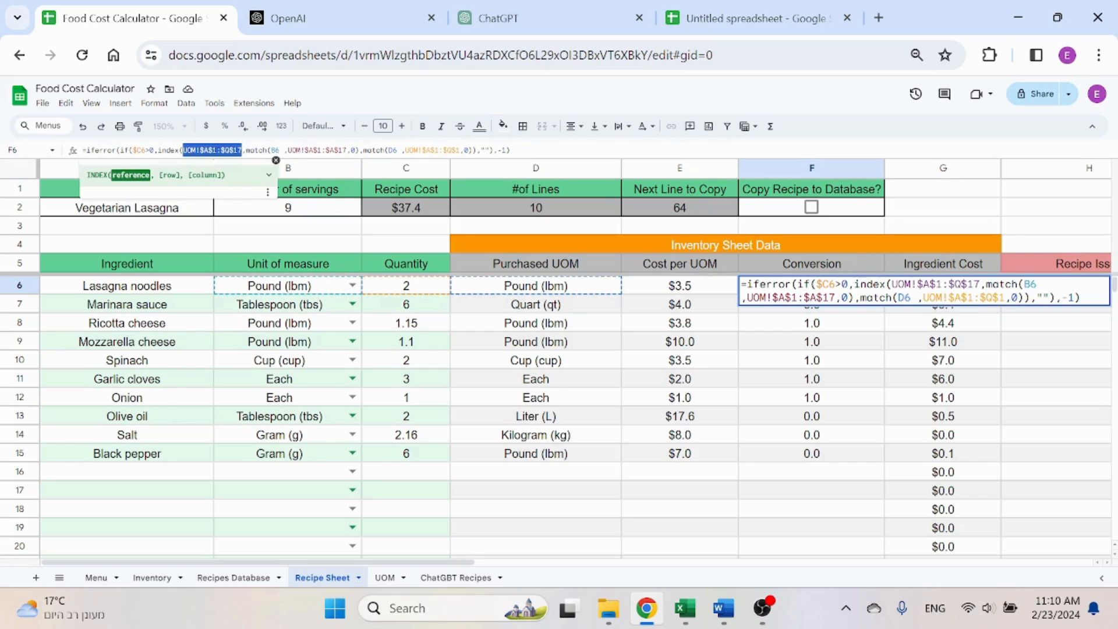
key("Escape")
Examine the UOM conversion table, its unit names in column A and its unit headings in row 1
left_click(386, 579)
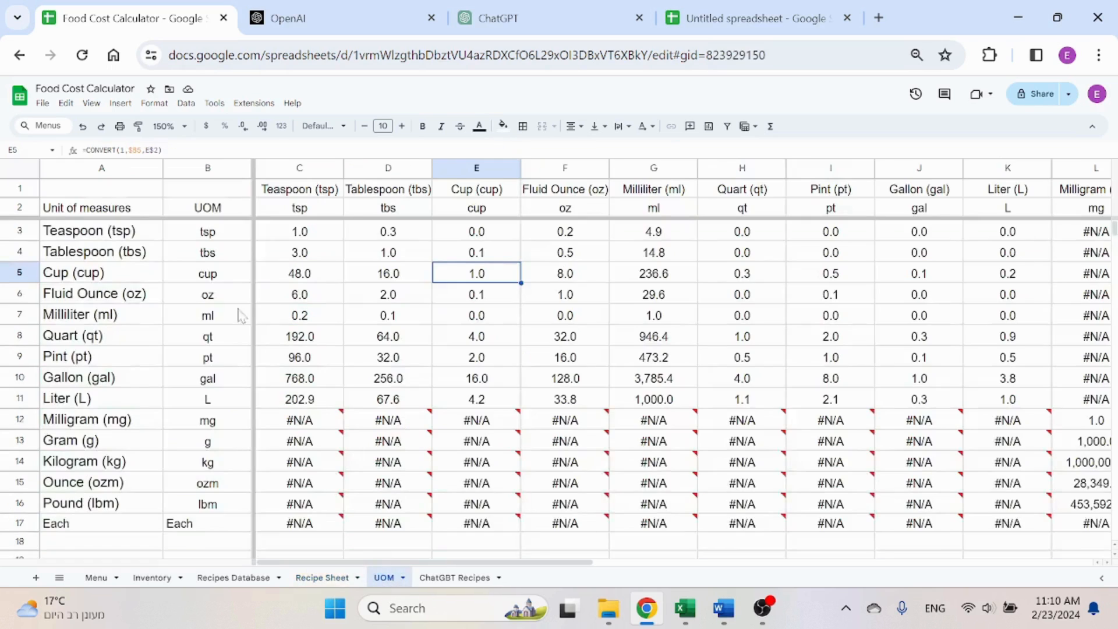
left_click(100, 210)
left_click_drag(100, 188, 1023, 527)
left_click(565, 441)
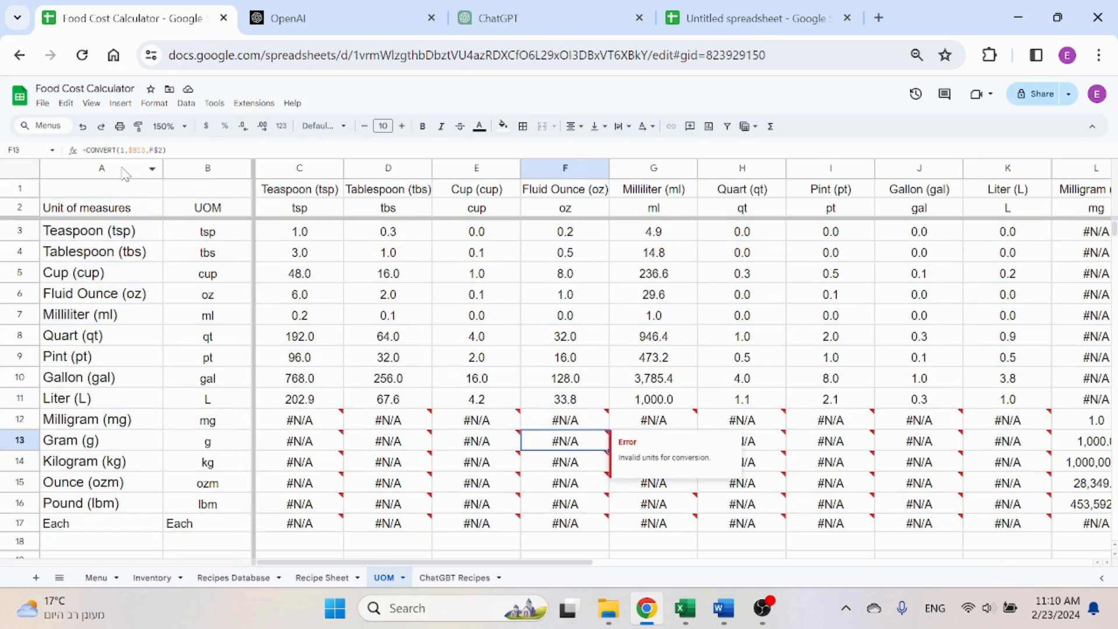
left_click(120, 167)
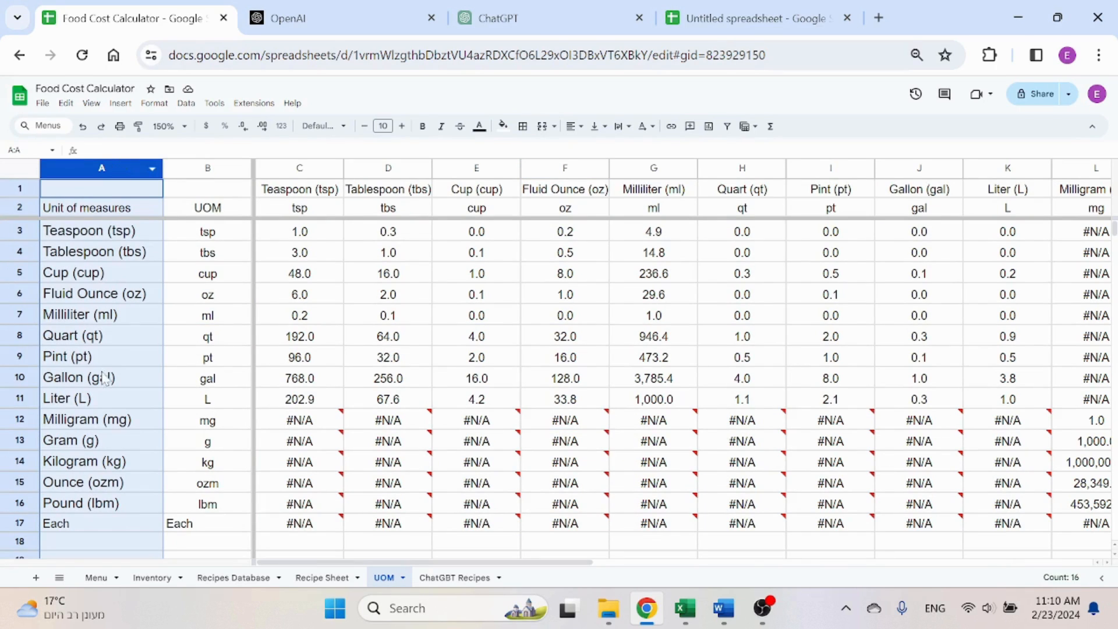
left_click(20, 189)
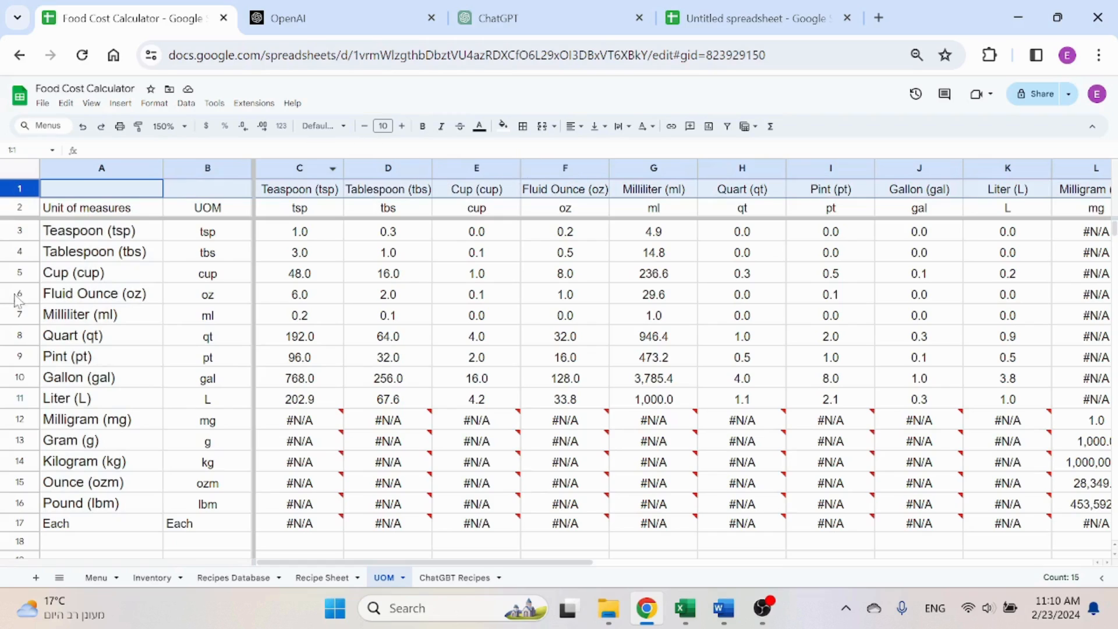
left_click(43, 272)
left_click_drag(85, 208, 96, 384)
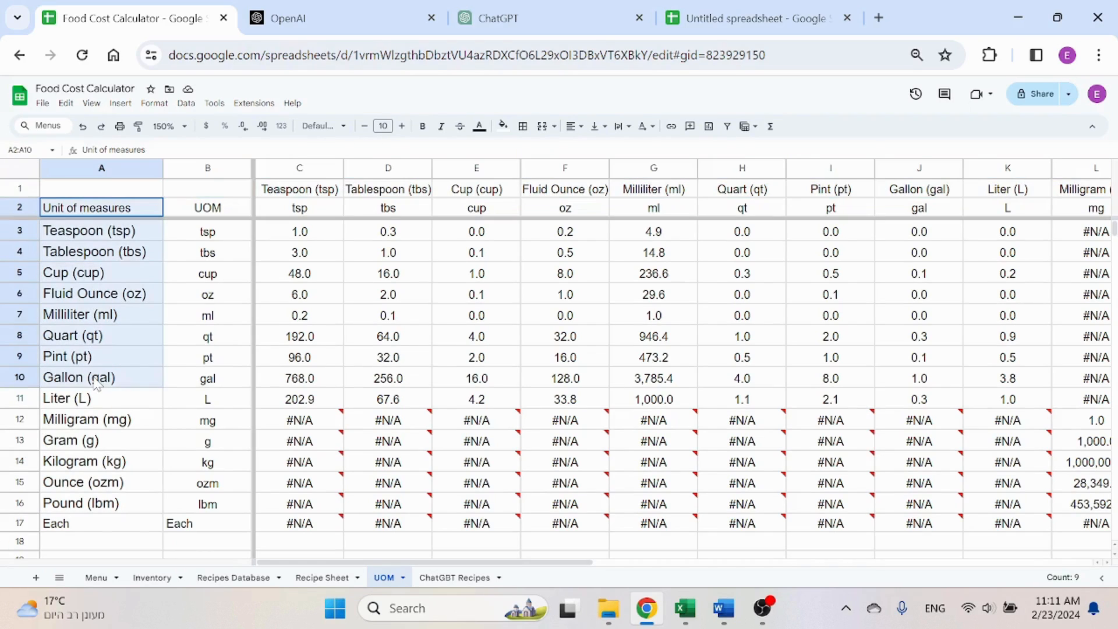
left_click_drag(120, 279, 108, 422)
left_click_drag(303, 193, 492, 197)
Compare the Lasagna noodles unit in B6 on the Recipe Sheet with the MATCH arguments in the F6 Conversion formula
left_click(322, 577)
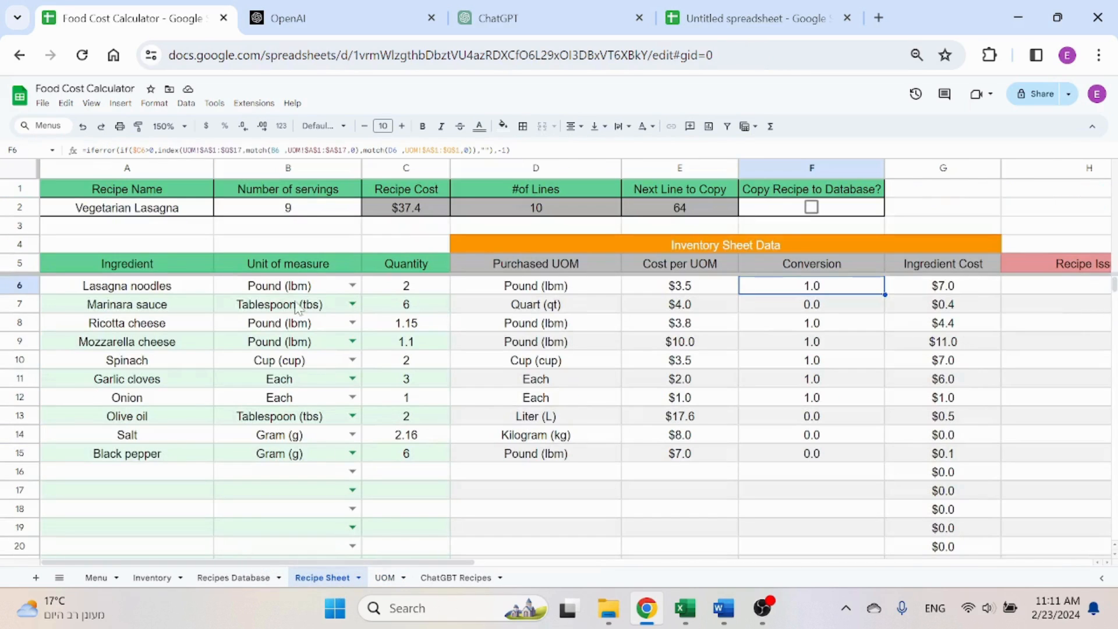
left_click(292, 286)
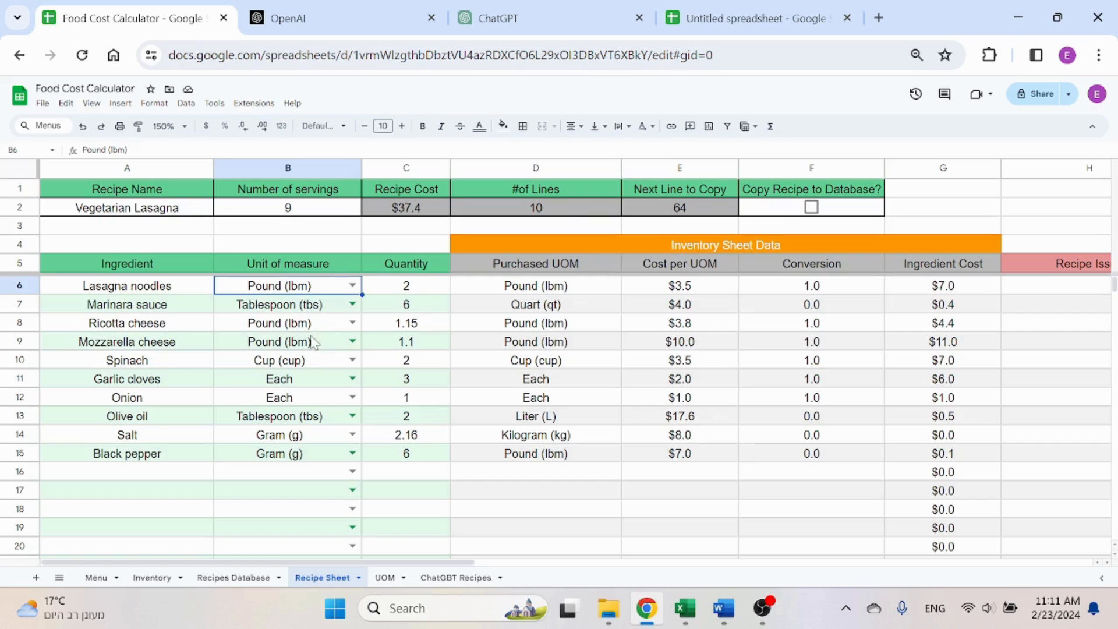
double_click(814, 286)
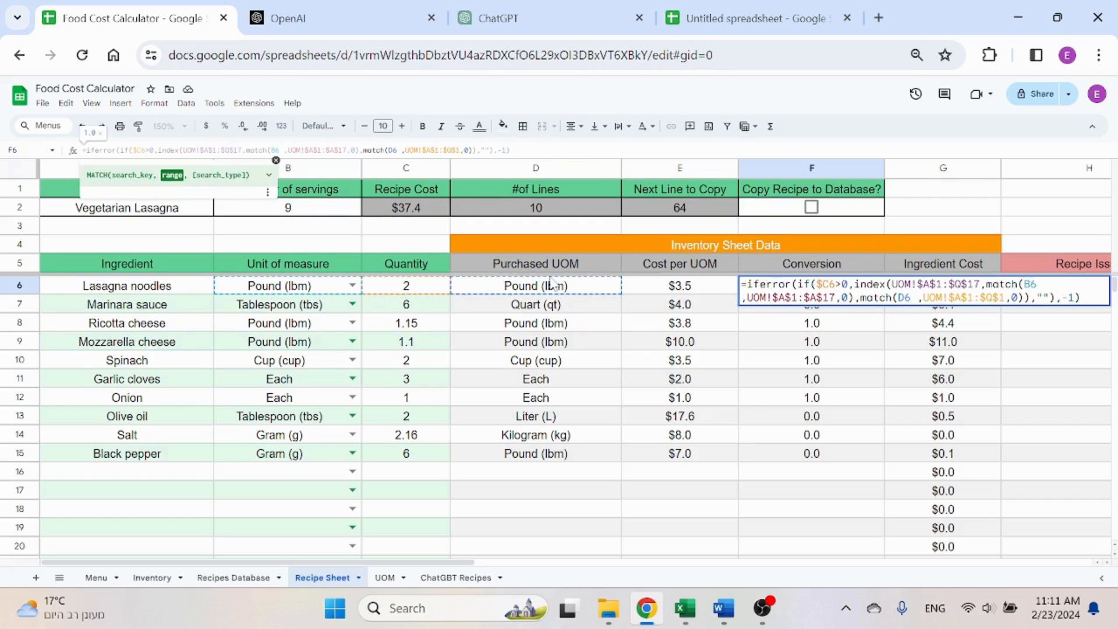
key("Escape")
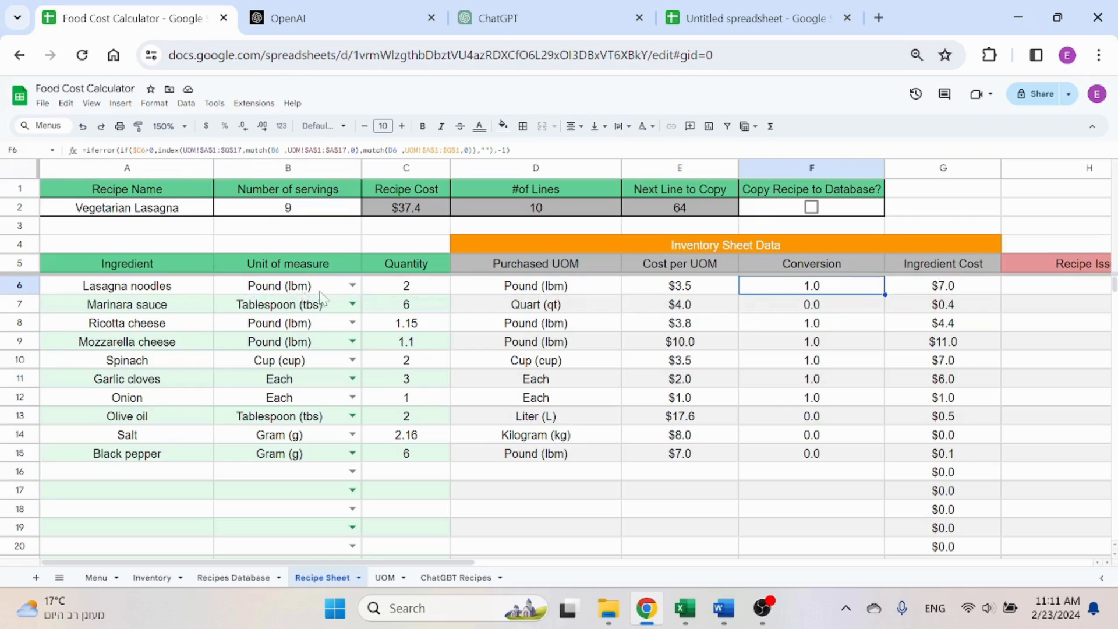
Show more decimal places for the Marinara sauce conversion in F7, and undo those formatting changes
left_click(838, 309)
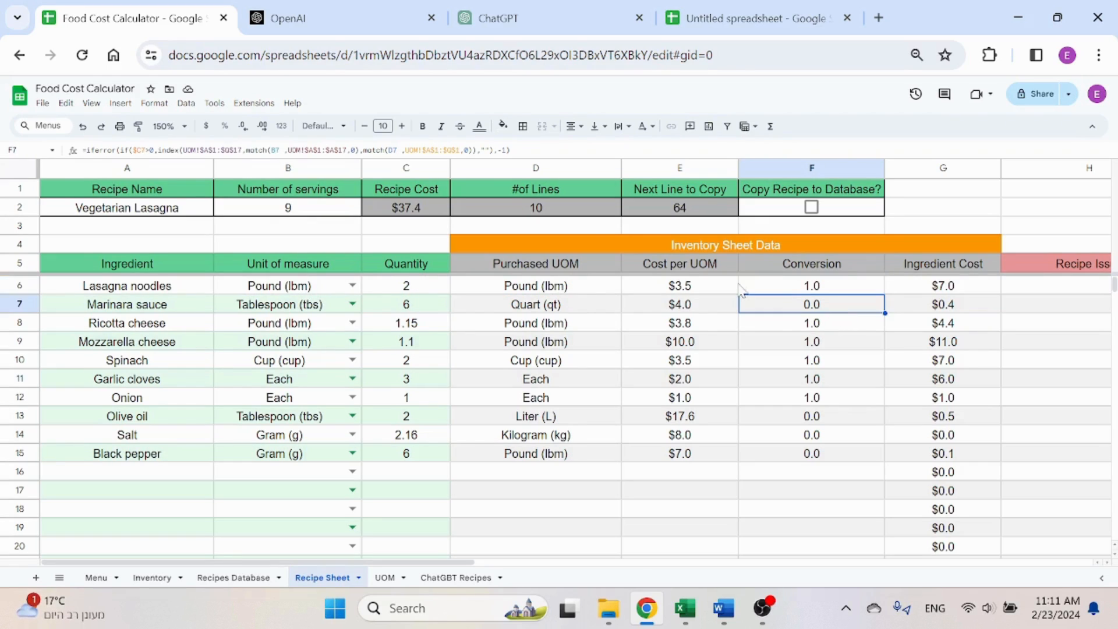
left_click(262, 126)
left_click(262, 126)
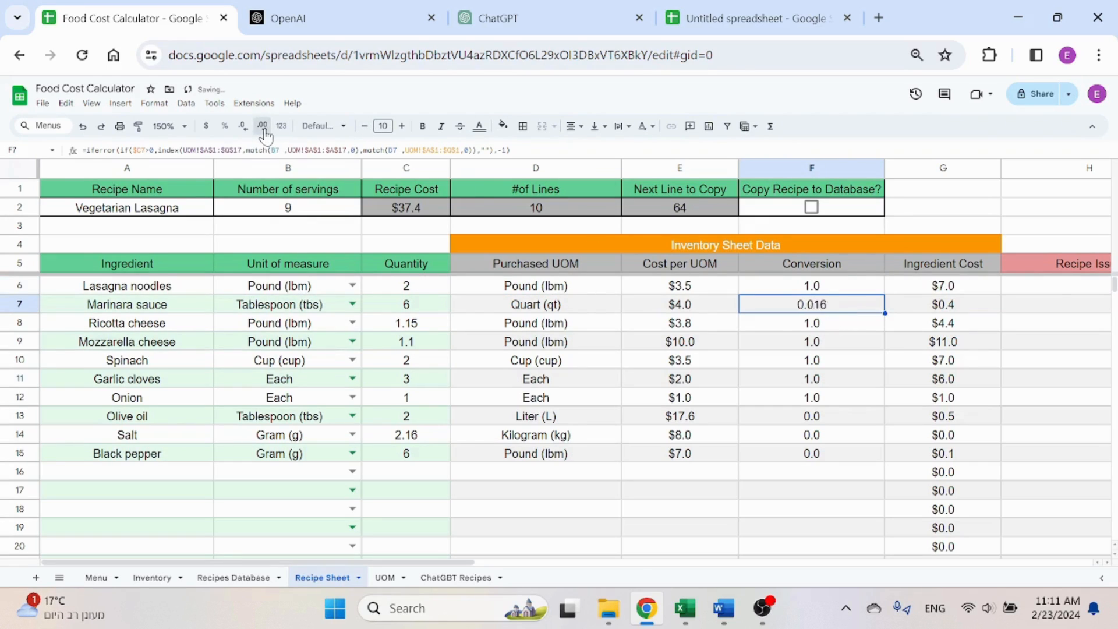
left_click(262, 126)
left_click(262, 126)
key("ctrl+z")
key("ctrl+z")
key("ctrl+z")
key("ctrl+z")
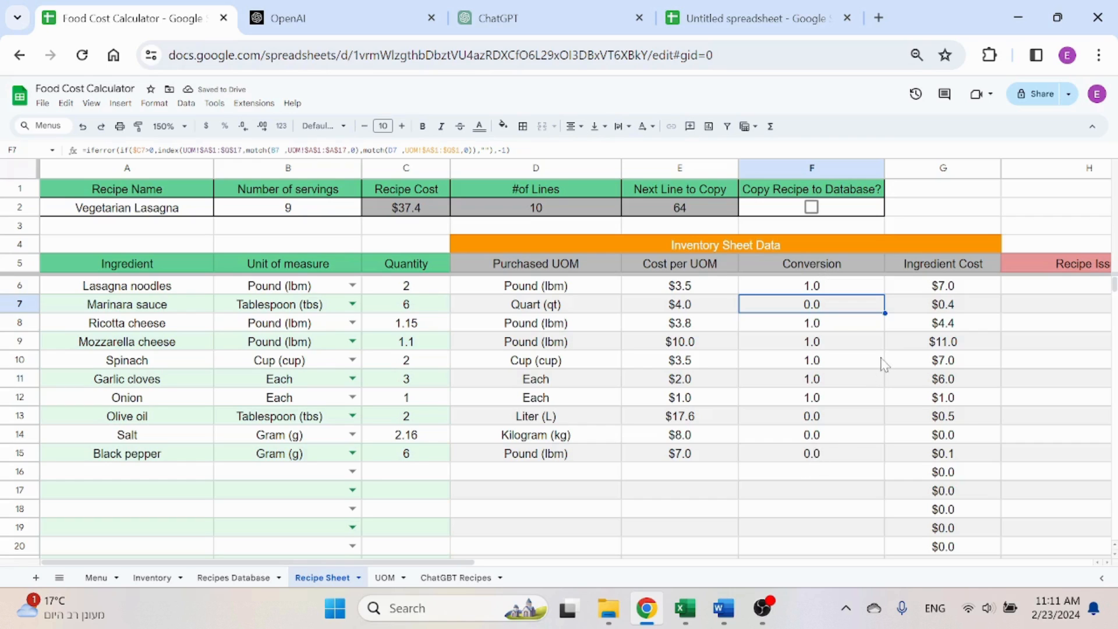
Try the unit Each for Marinara sauce, check its Recipe Issues cell H7, and undo the unit change
left_click(349, 304)
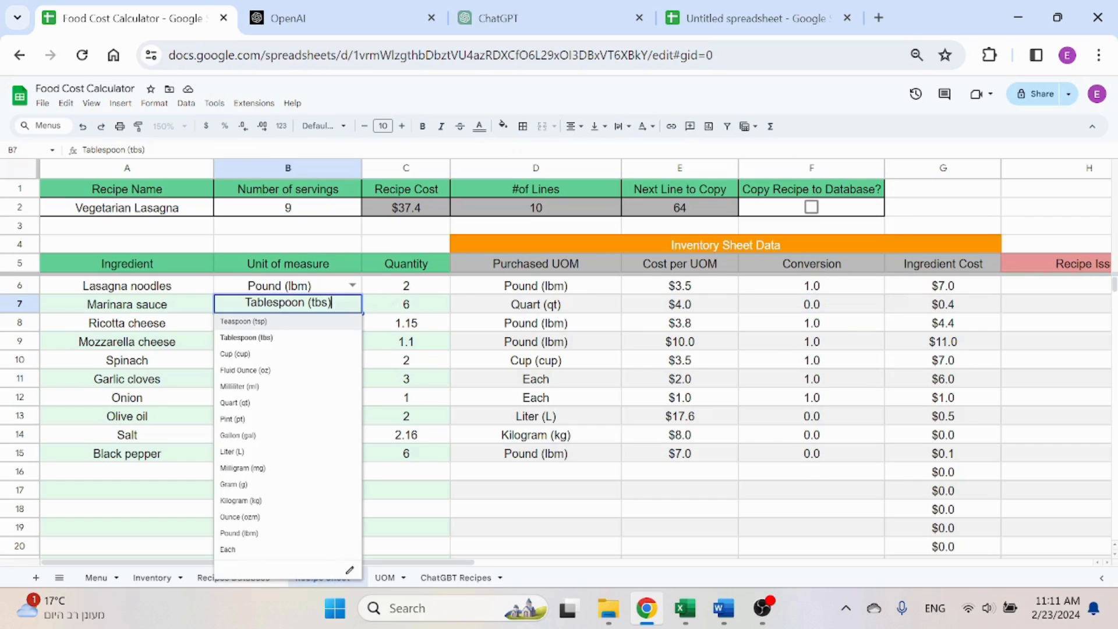
left_click(266, 549)
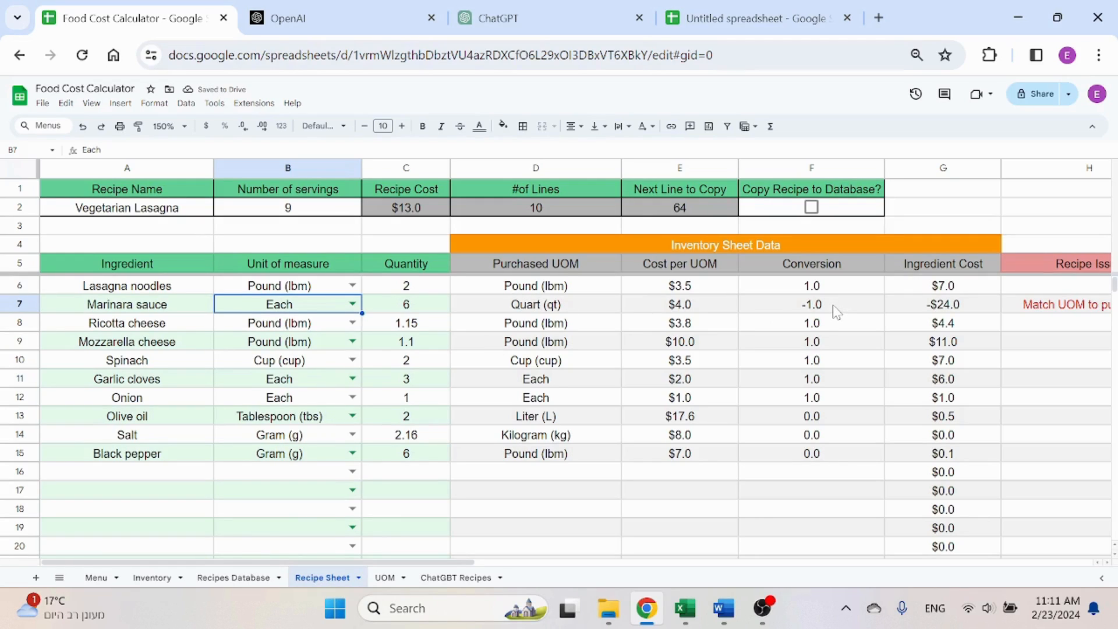
left_click(1048, 304)
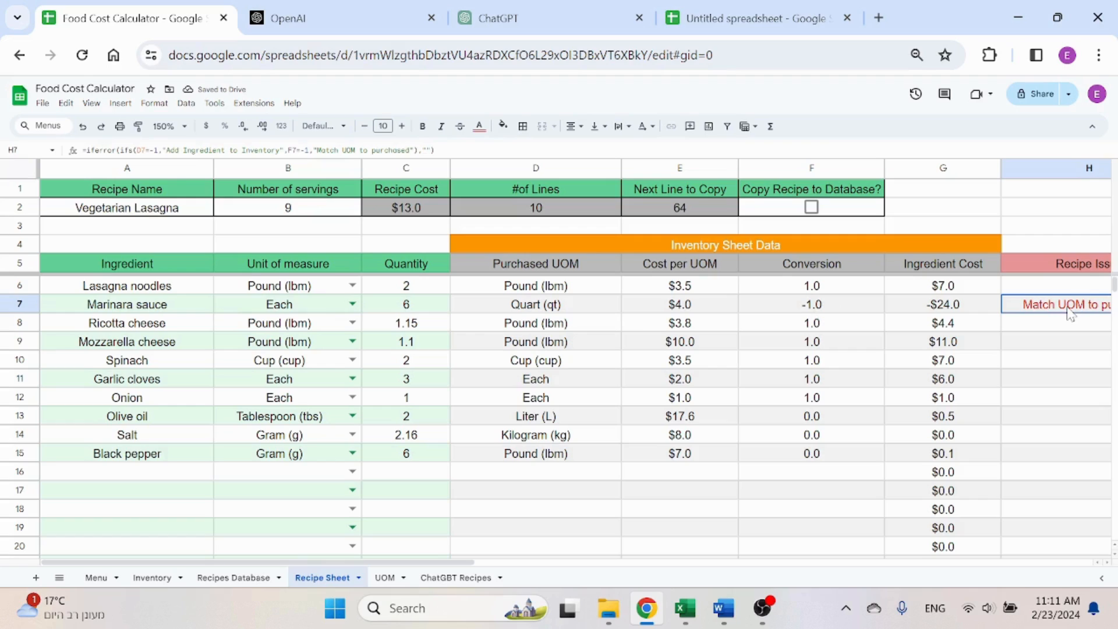
key("ctrl+z")
Inspect the Ingredient Cost formula in G6 for Lasagna noodles
left_click(774, 299)
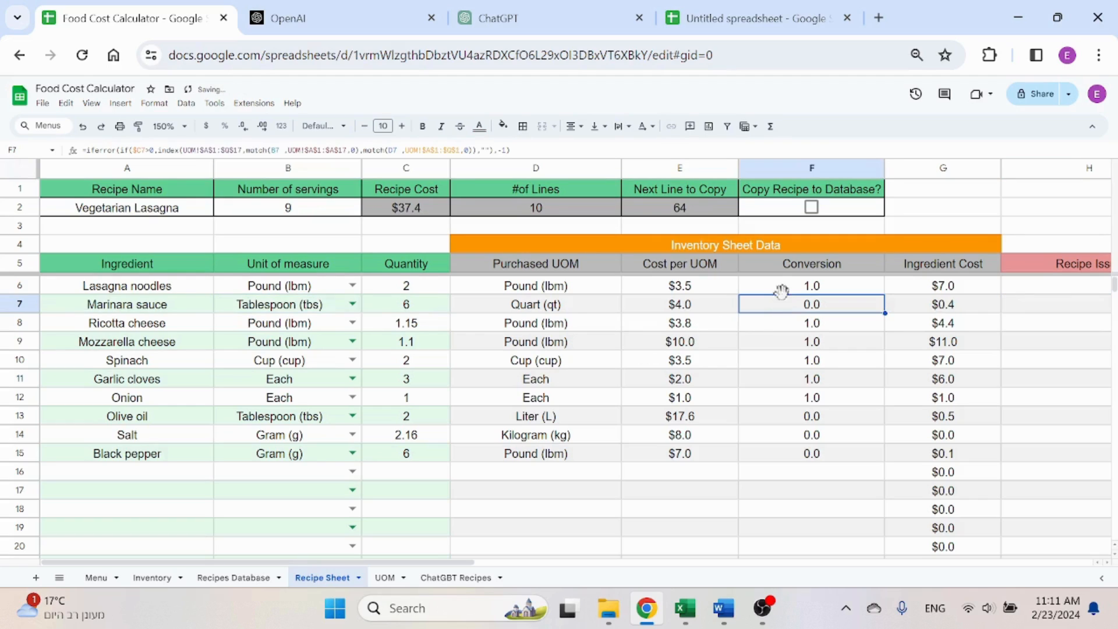
key("Right")
key("Up")
key("Return")
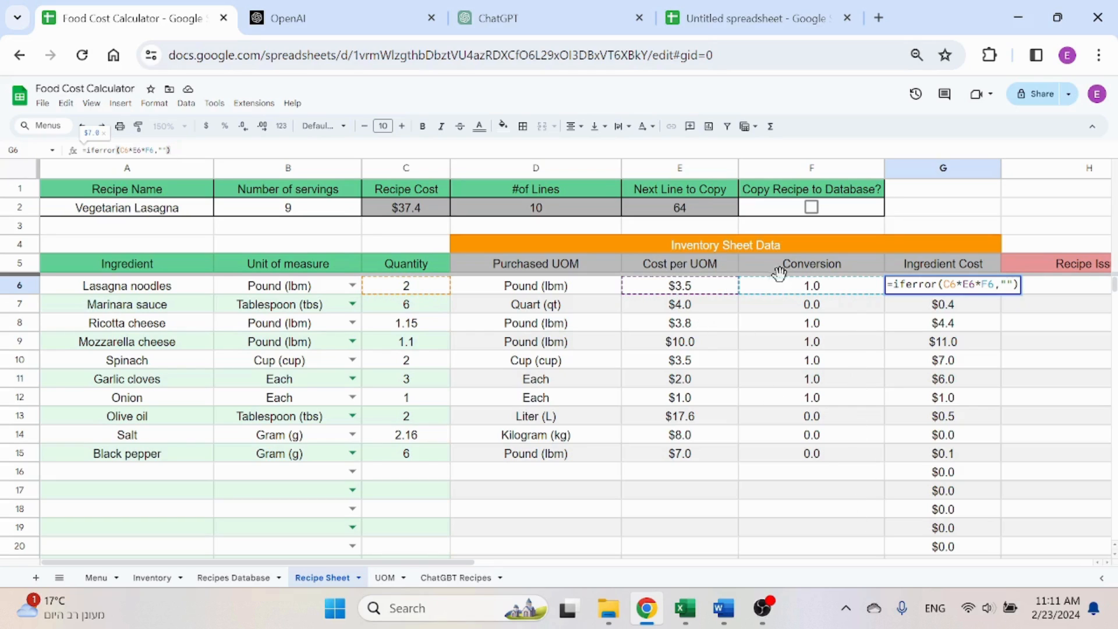
key("Escape")
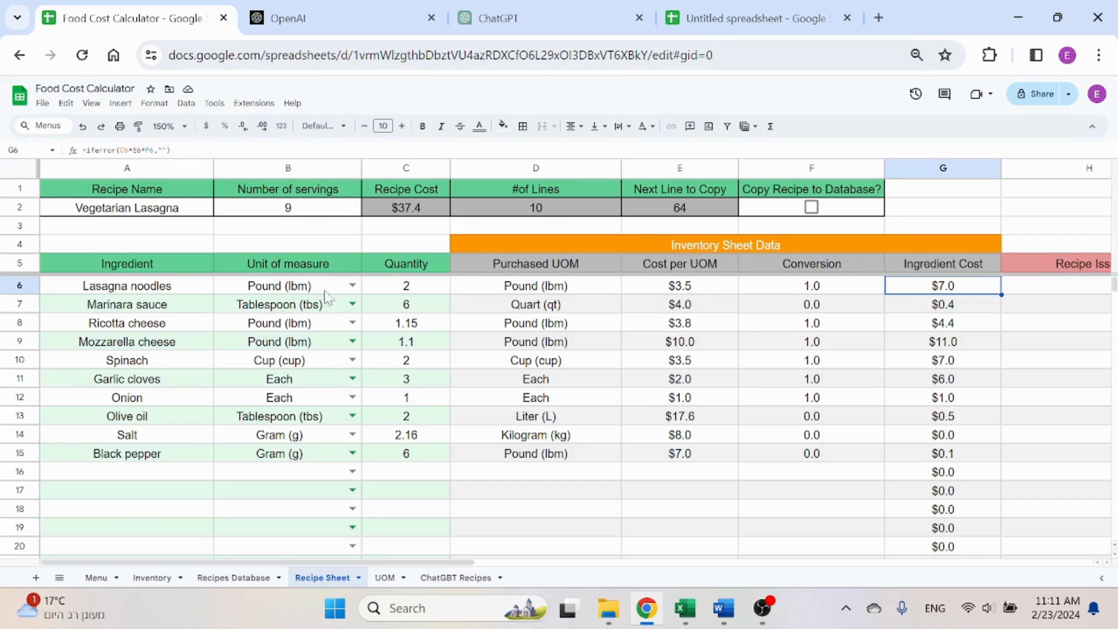
Set the Lasagna noodles unit of measure to Ounce (ozm)
left_click(352, 285)
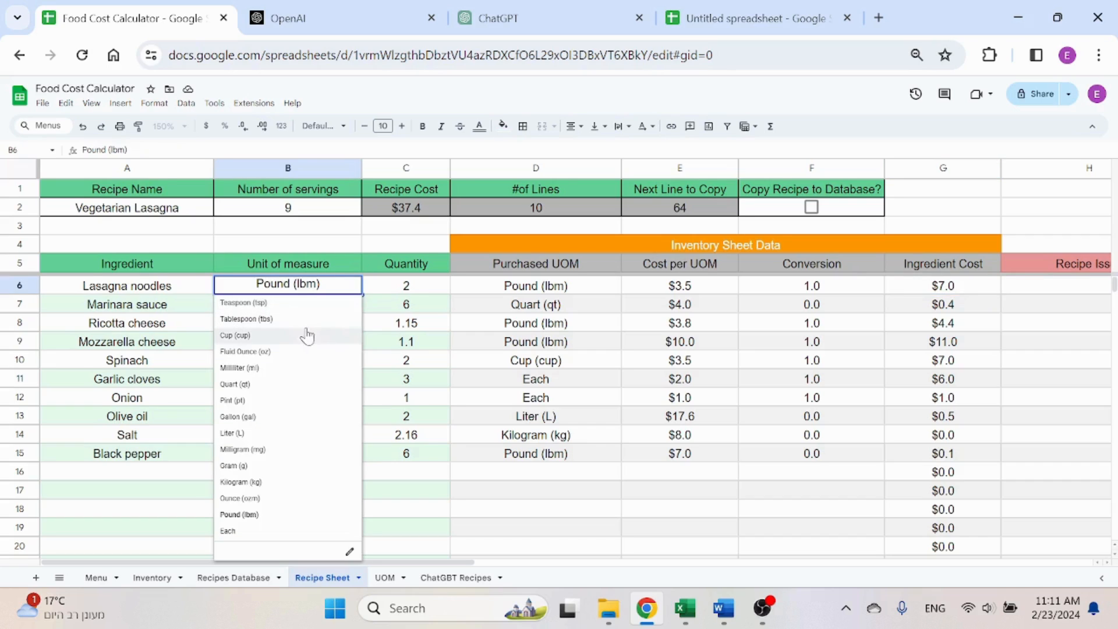
left_click(272, 499)
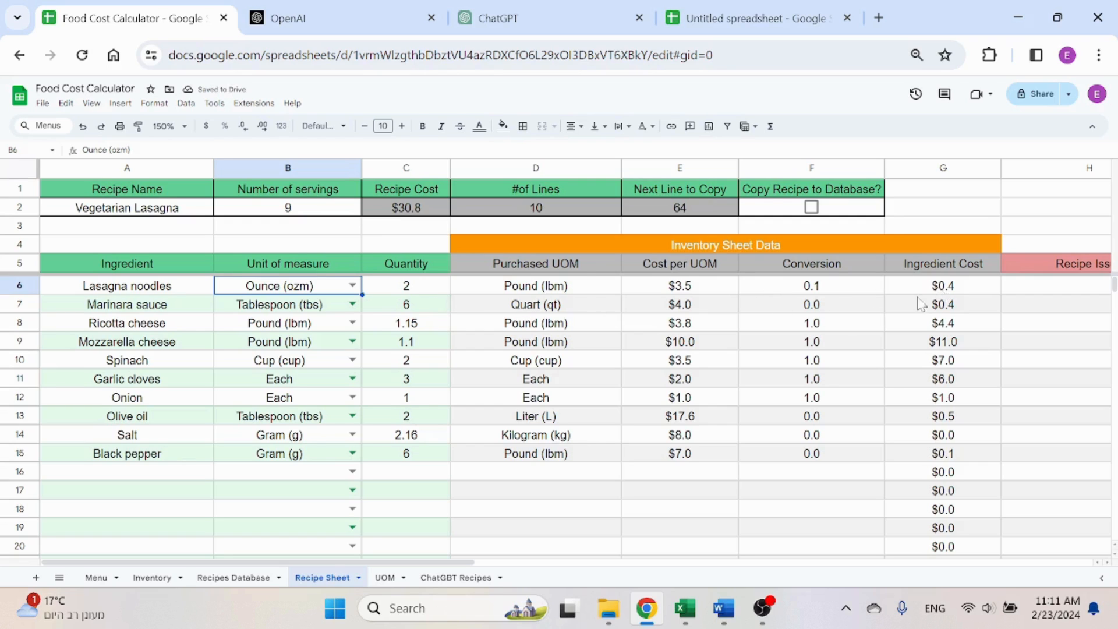
Undo the Lasagna noodles unit change and inspect the Recipe Issue formula in H6
key("ctrl+z")
left_click(988, 304)
key("Right")
key("Right")
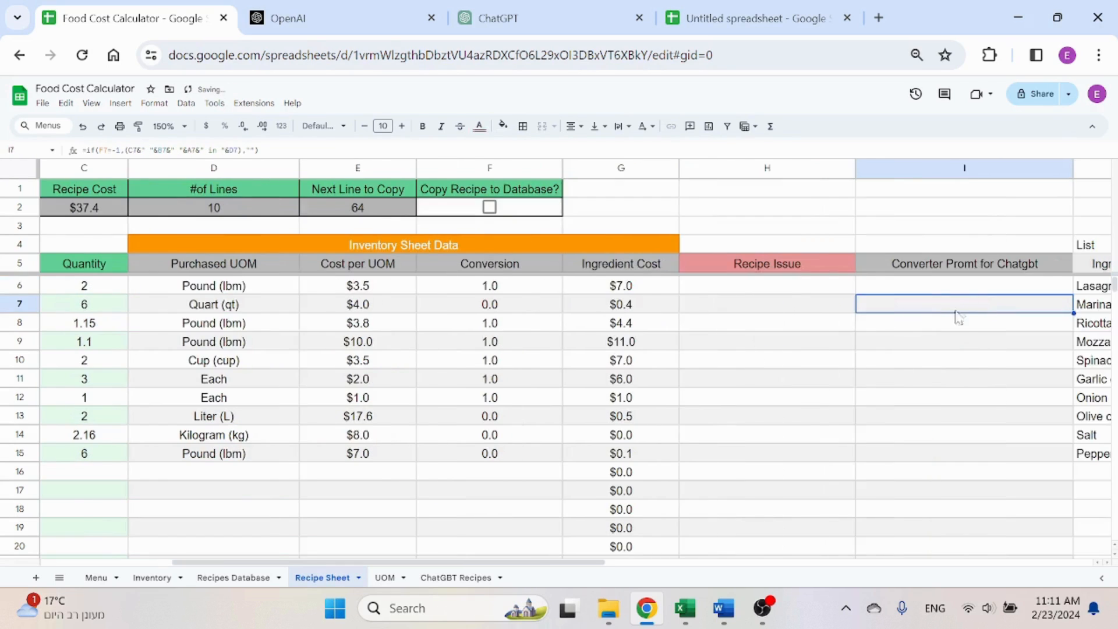
key("Left")
key("Up")
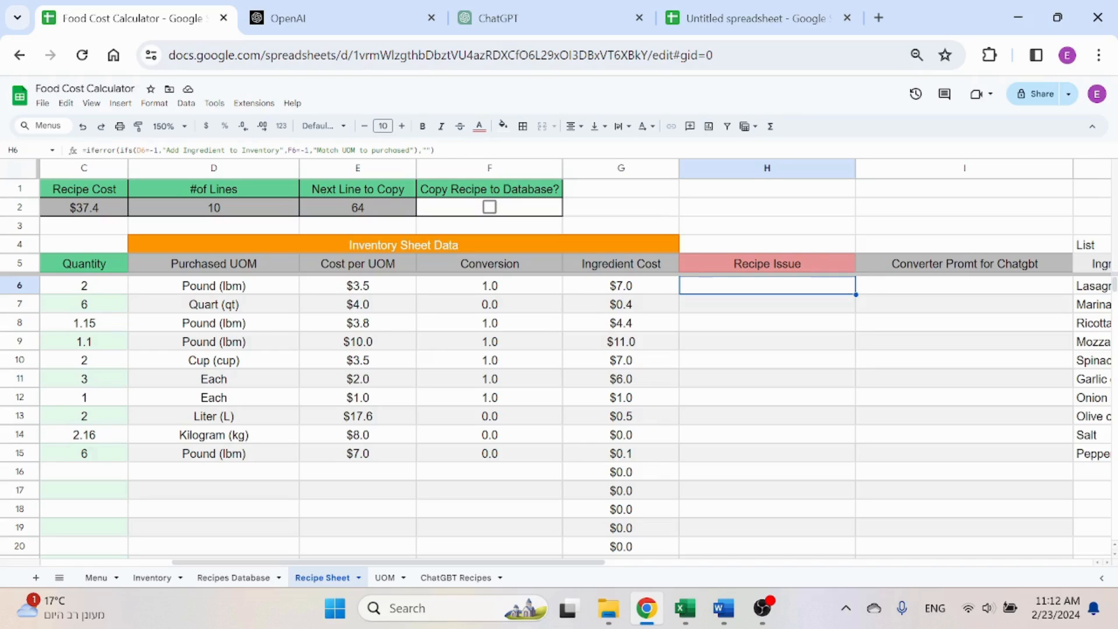
key("Return")
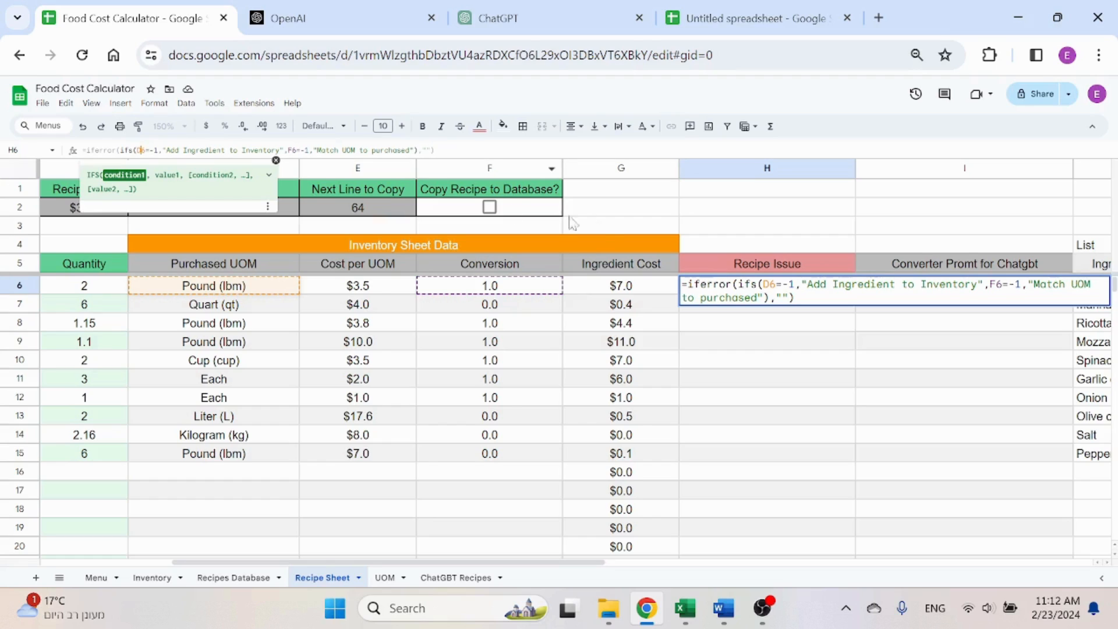
key("Escape")
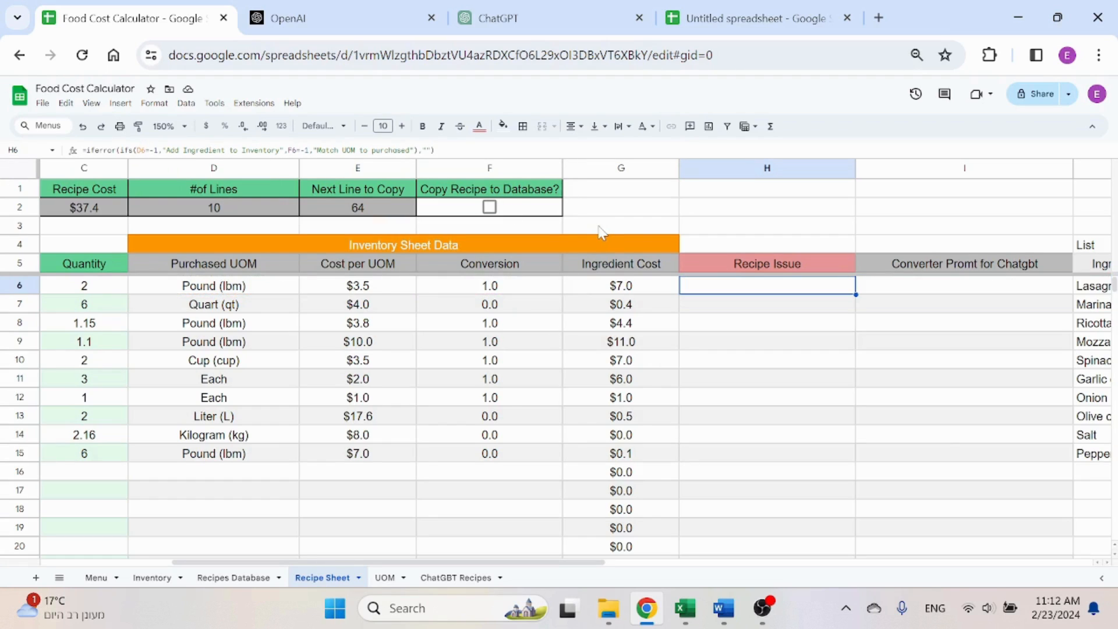
Look over the Converter Promt for Chatgbt formula in I6 and the List columns J to O, and return to A6
key("Right")
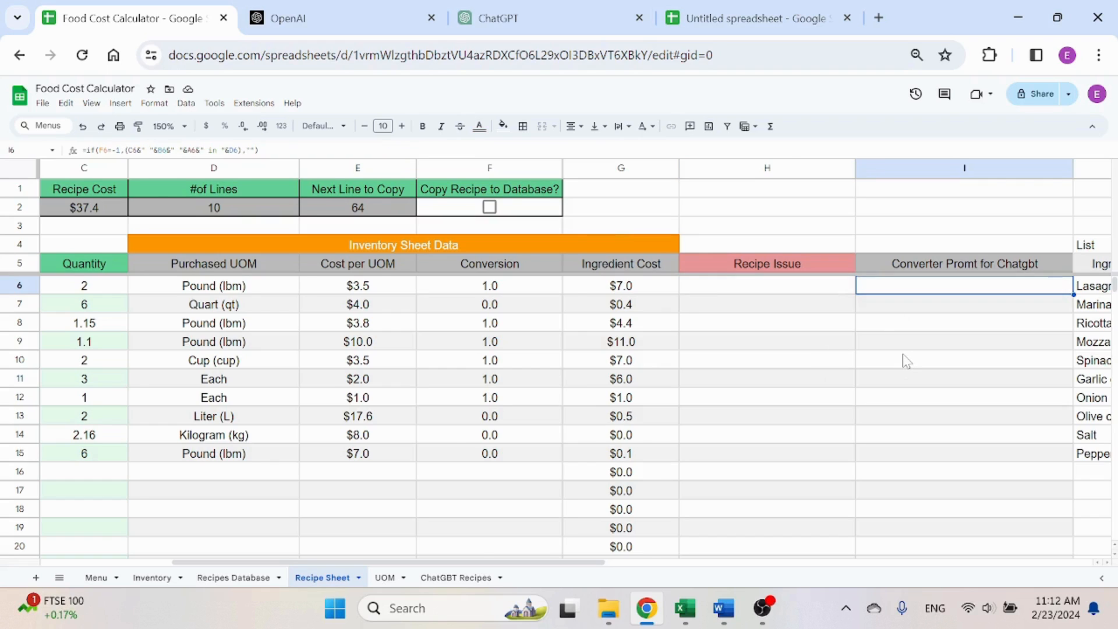
key("Right")
key("Right")
key("Right")
key("Right")
key("Right")
key("Right")
key("Right")
key("Right")
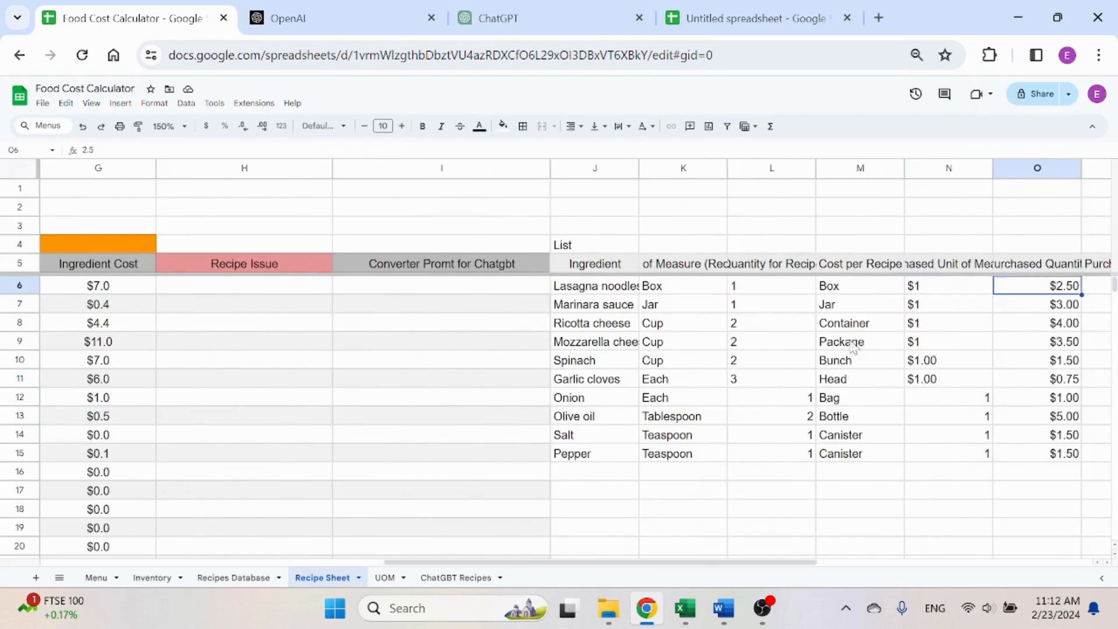
key("Home")
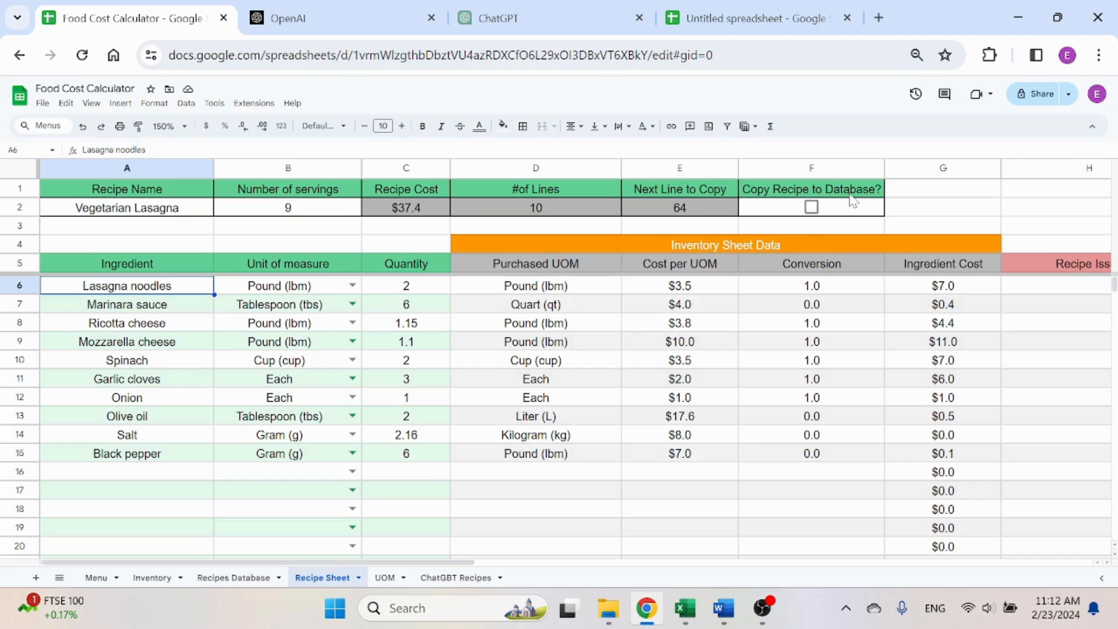
Examine the end of the Recipes Database sheet, from the last recipe rows to the empty rows starting at 64
left_click(245, 578)
left_click(150, 485)
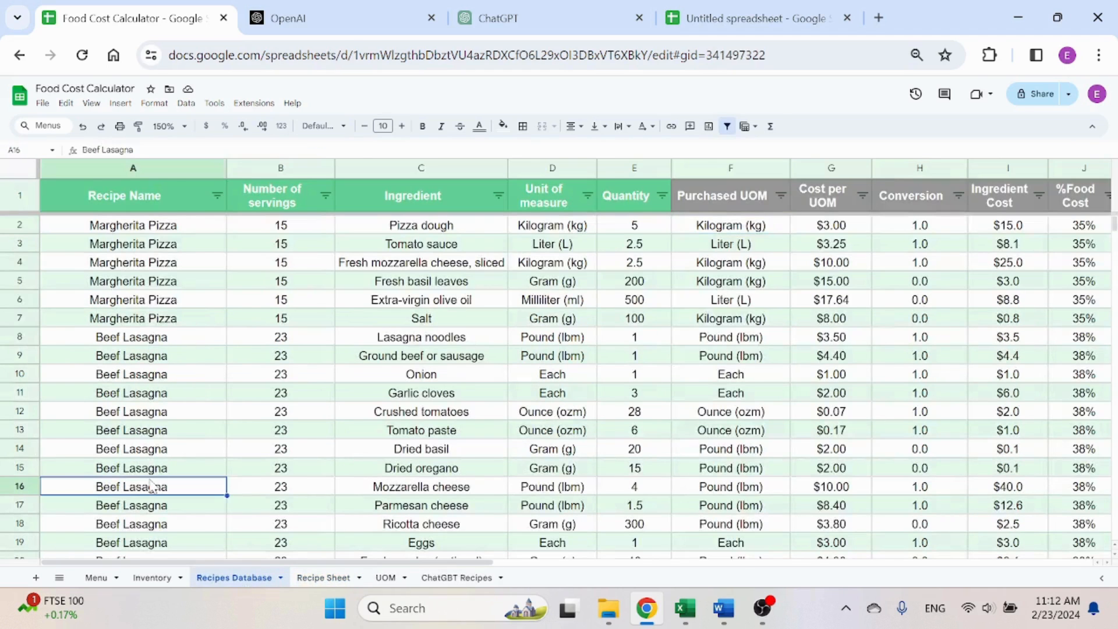
key("ctrl+shift+Down")
scroll(182, 482, "down", 4)
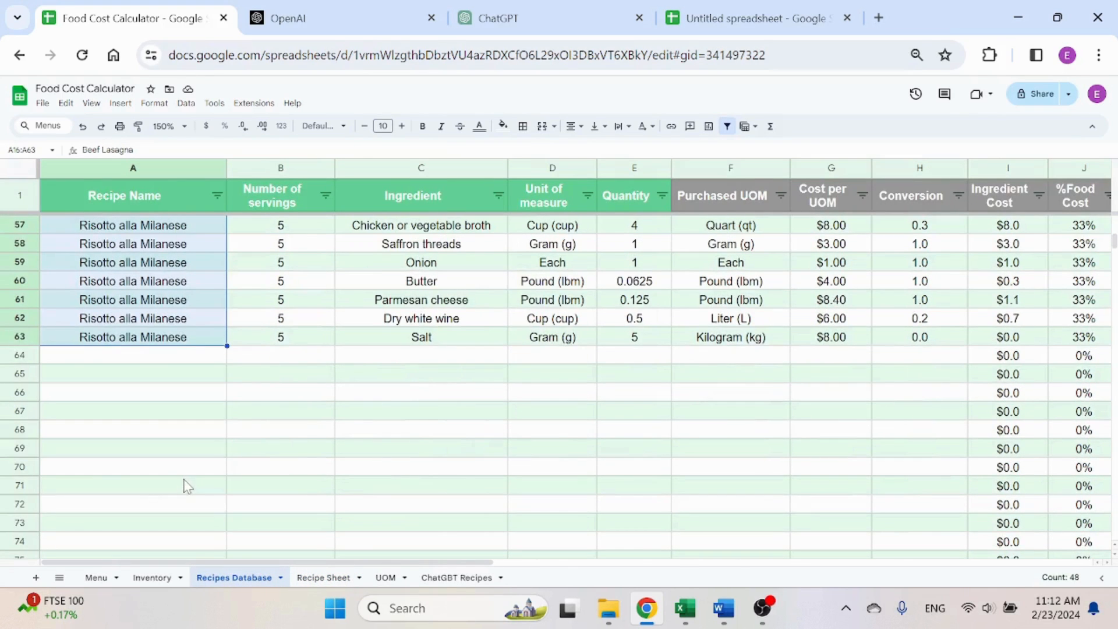
left_click(153, 412)
left_click_drag(163, 360, 598, 455)
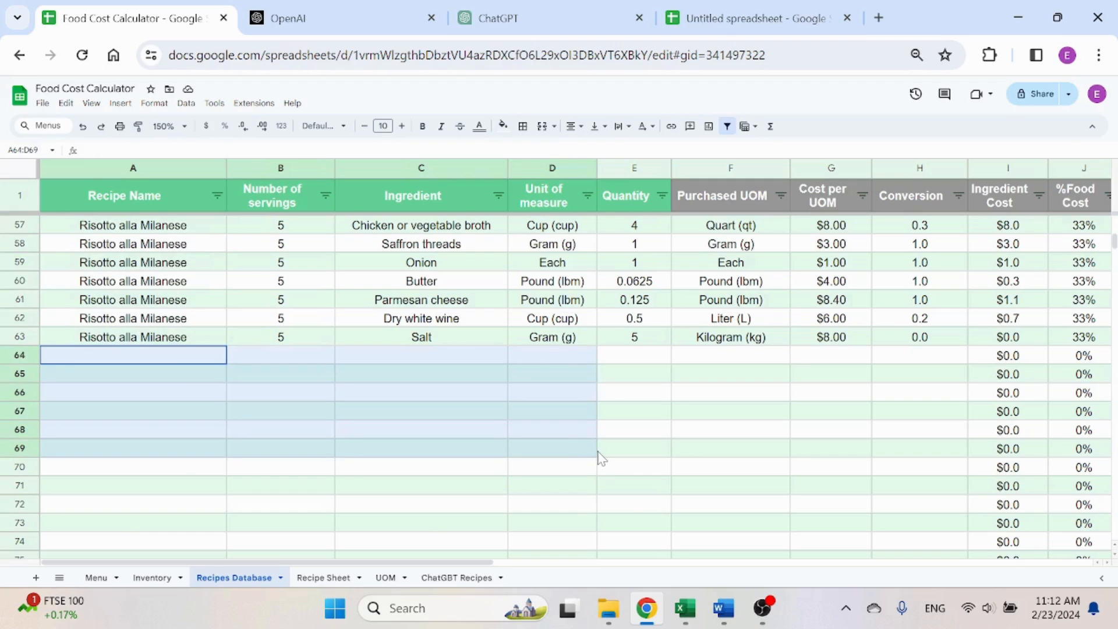
Copy the Vegetarian Lasagna recipe from the Recipe Sheet to the database and check its rows 64 to 73 in Recipes Database
left_click(326, 577)
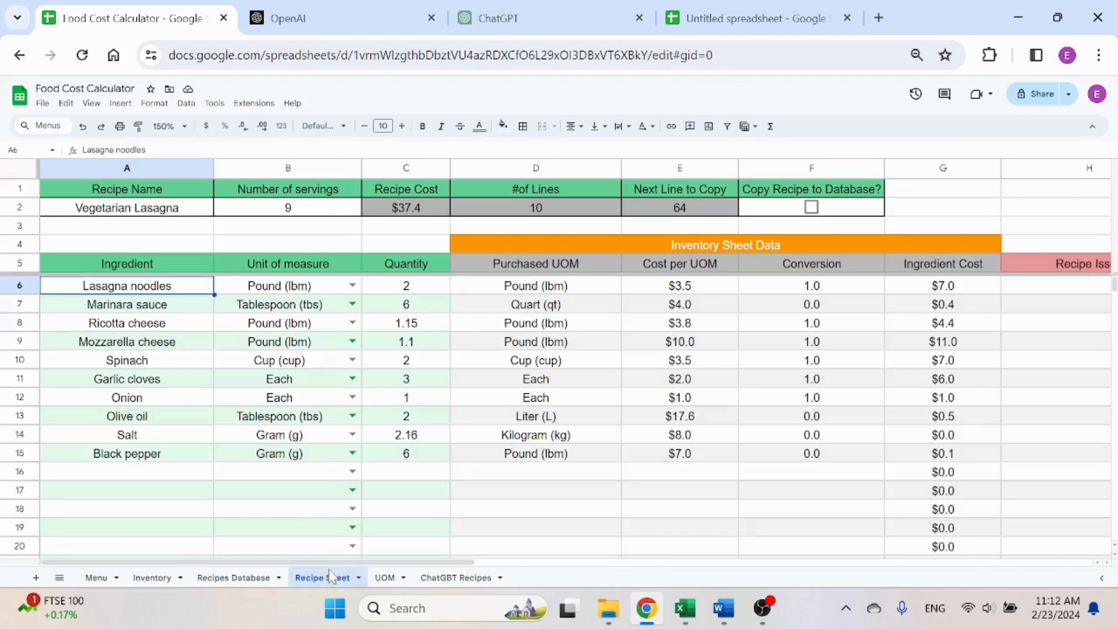
left_click(812, 208)
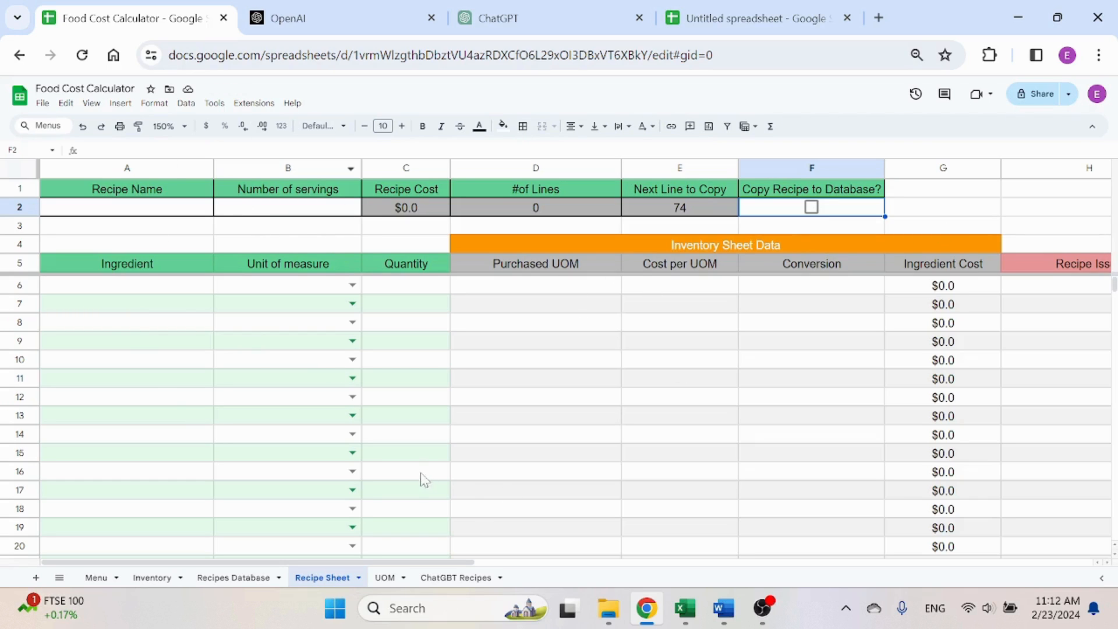
left_click(242, 577)
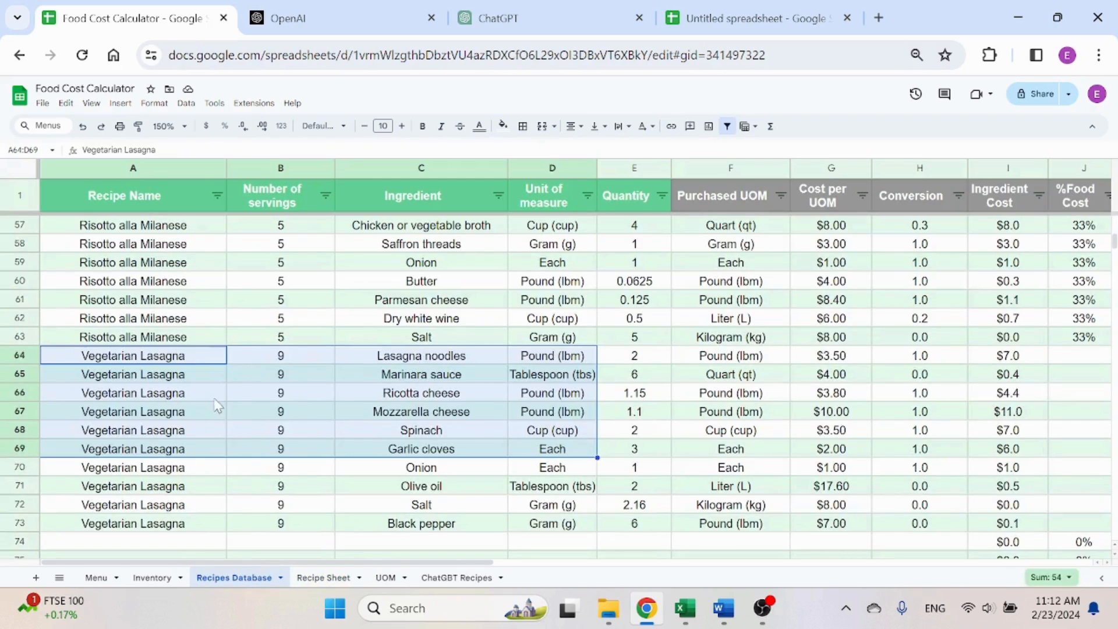
left_click(212, 393)
left_click_drag(202, 362, 176, 524)
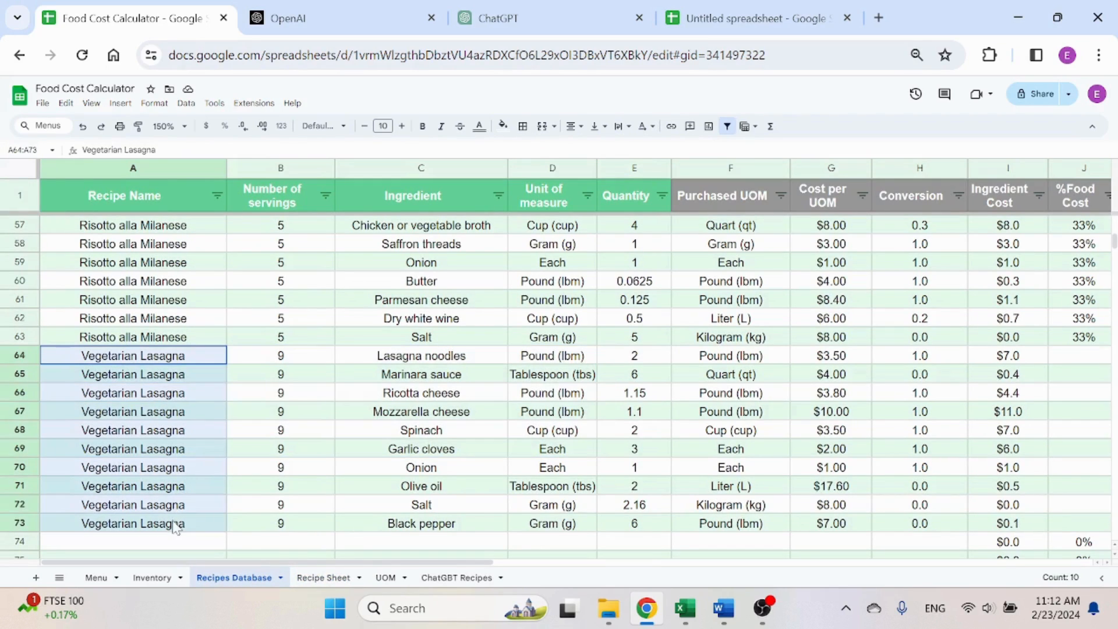
left_click(203, 452)
left_click_drag(428, 358, 624, 519)
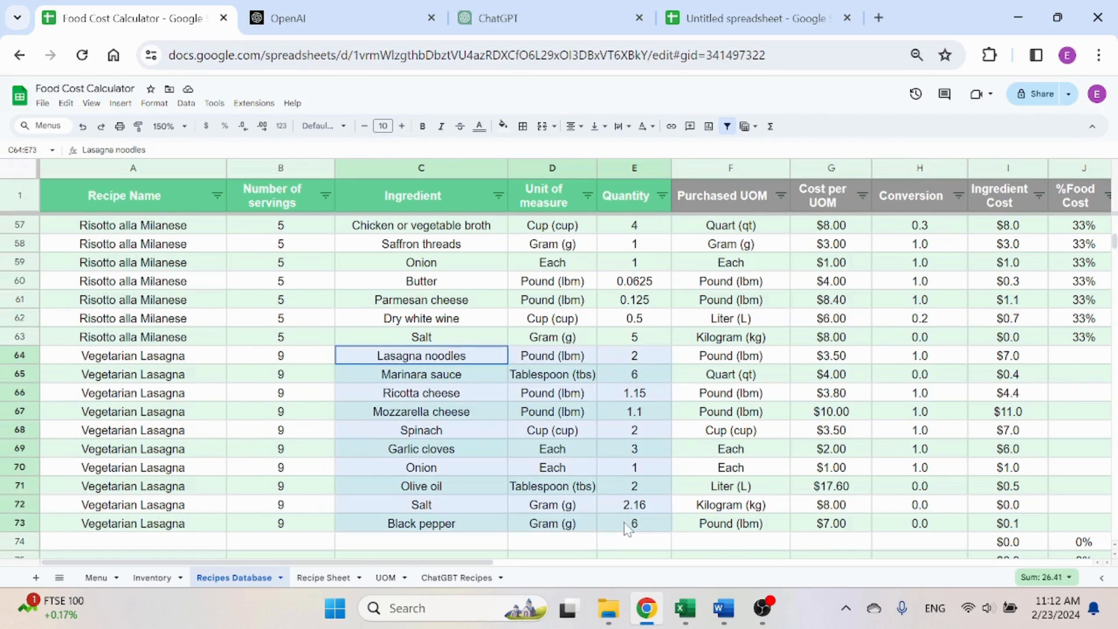
Inspect the Purchased UOM, Cost per UOM and Conversion formulas around row 64 of Recipes Database
left_click(638, 431)
left_click(726, 359)
key("Right")
key("Right")
key("Right")
key("Right")
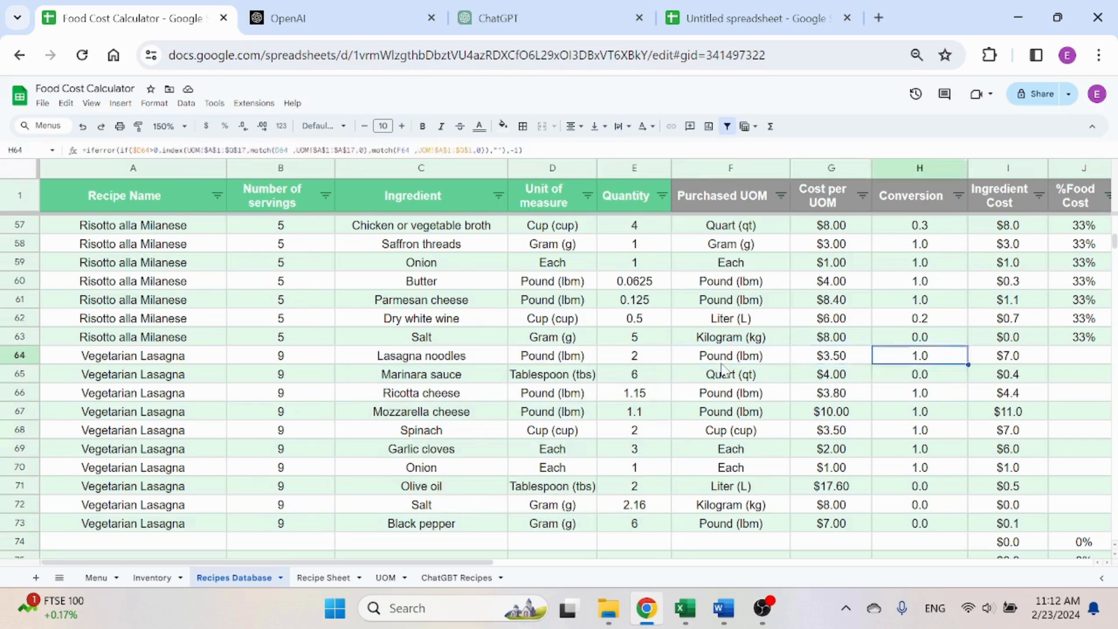
left_click(535, 356)
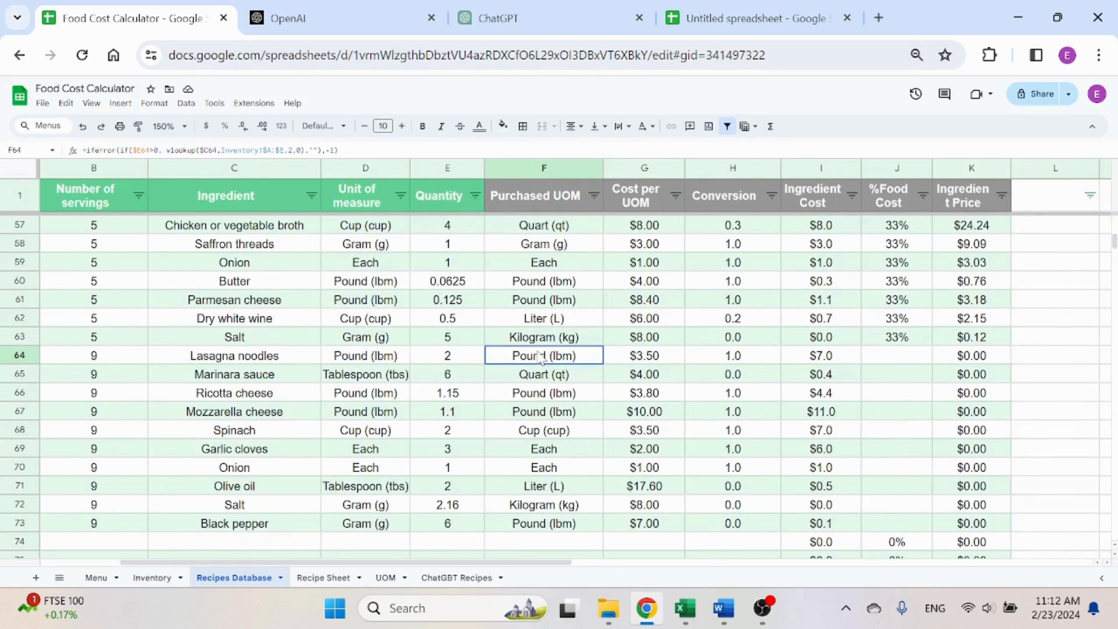
left_click_drag(556, 169, 790, 173)
left_click(655, 320)
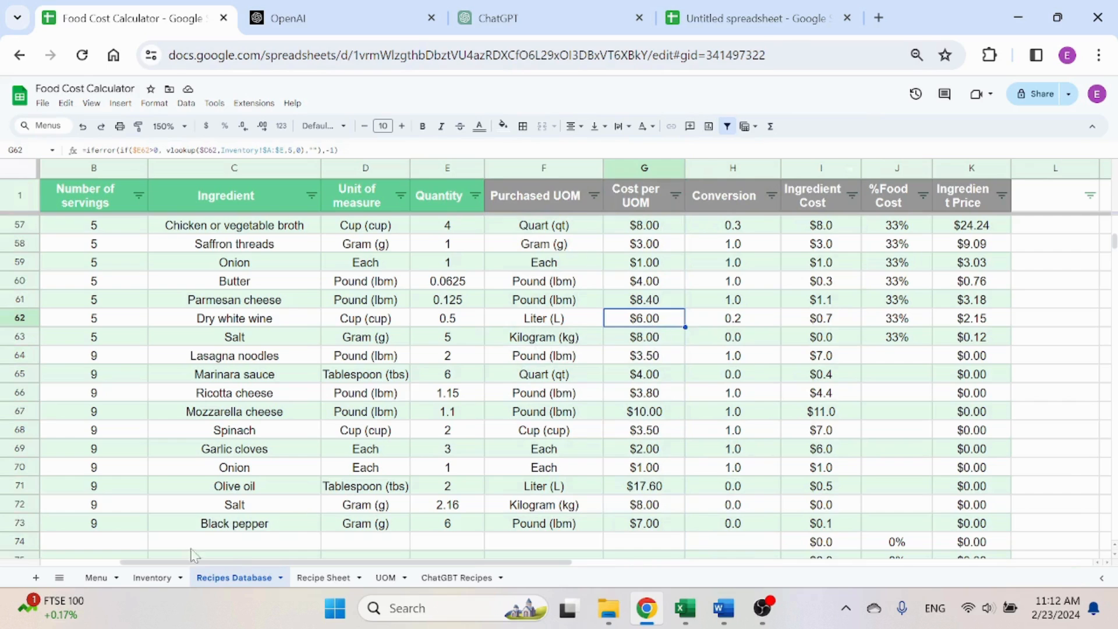
Check the Inventory sheet, and compare it with the Purchased UOM and Cost per UOM lookups in F63 and G63 of Recipes Database
left_click(152, 578)
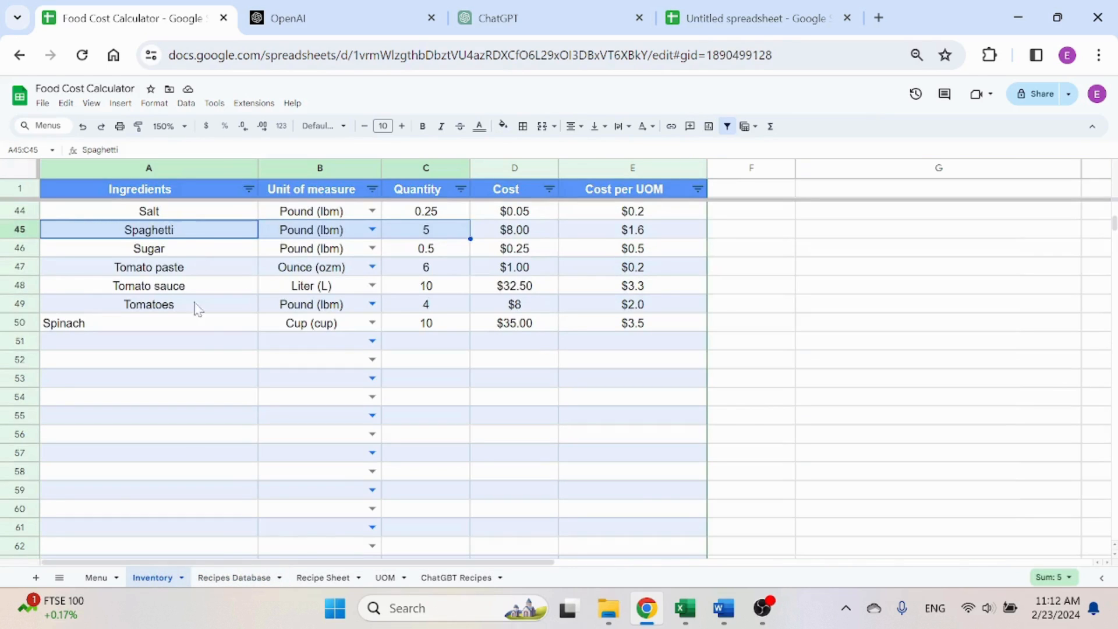
left_click(230, 585)
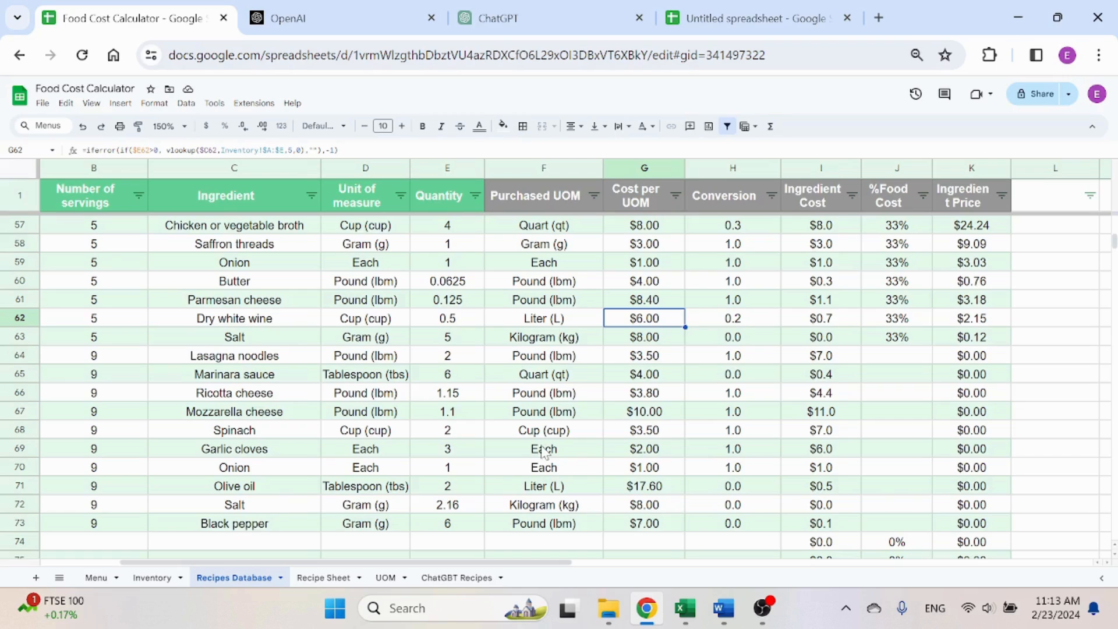
left_click(562, 341)
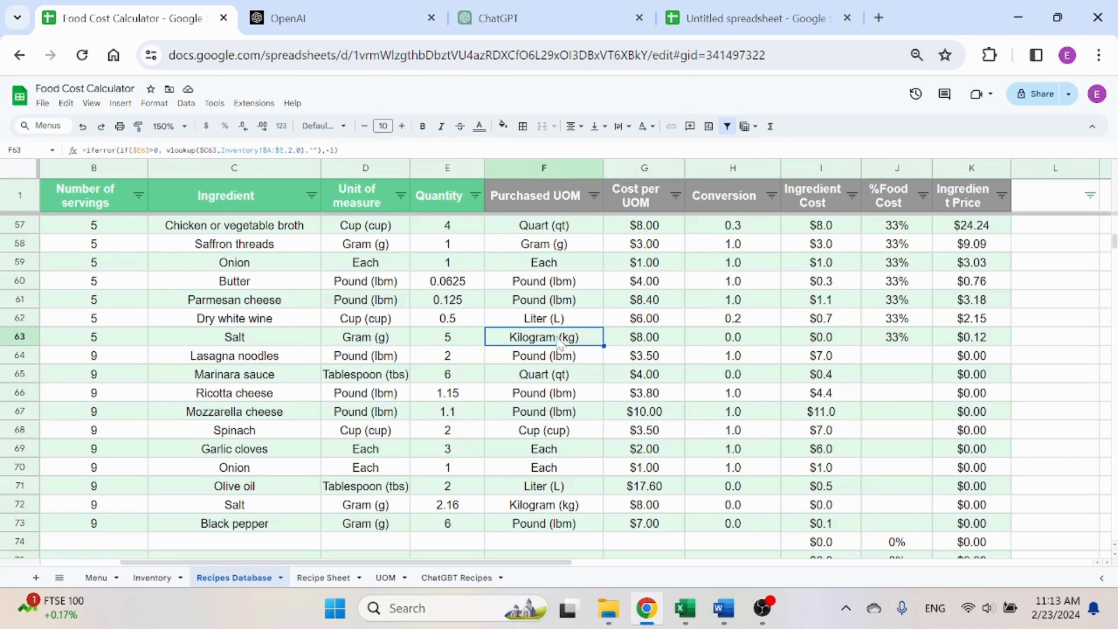
left_click(662, 339)
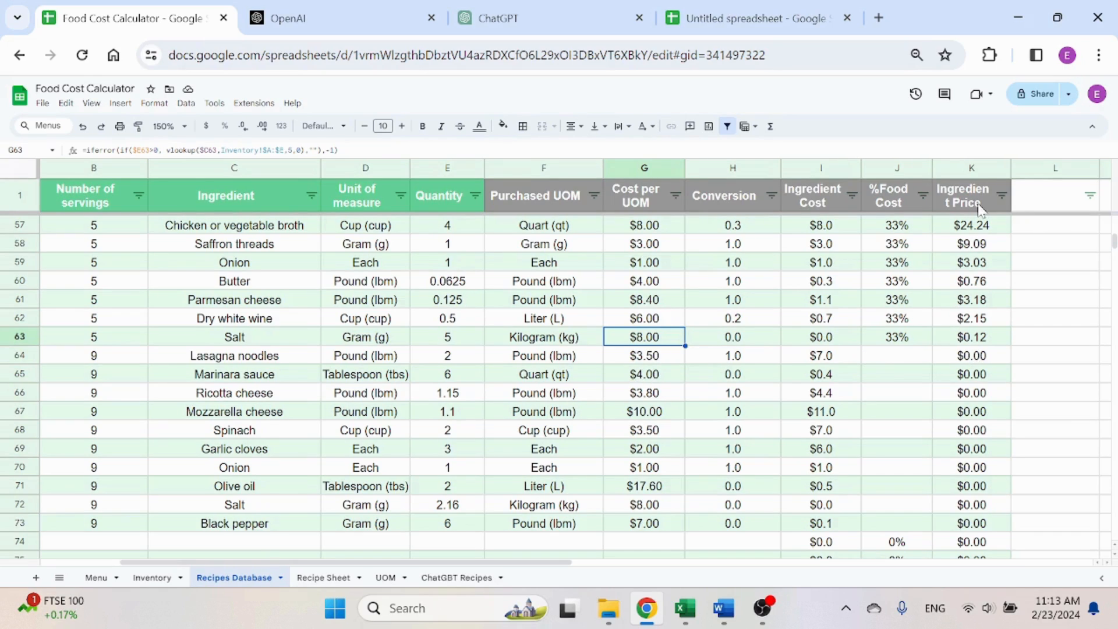
Widen the Ingredient Price column to fit its header, and check the Vegetarian Lasagna %Food Cost lookups in J64:J73 against the Menu sheet
left_click_drag(1009, 175, 1022, 174)
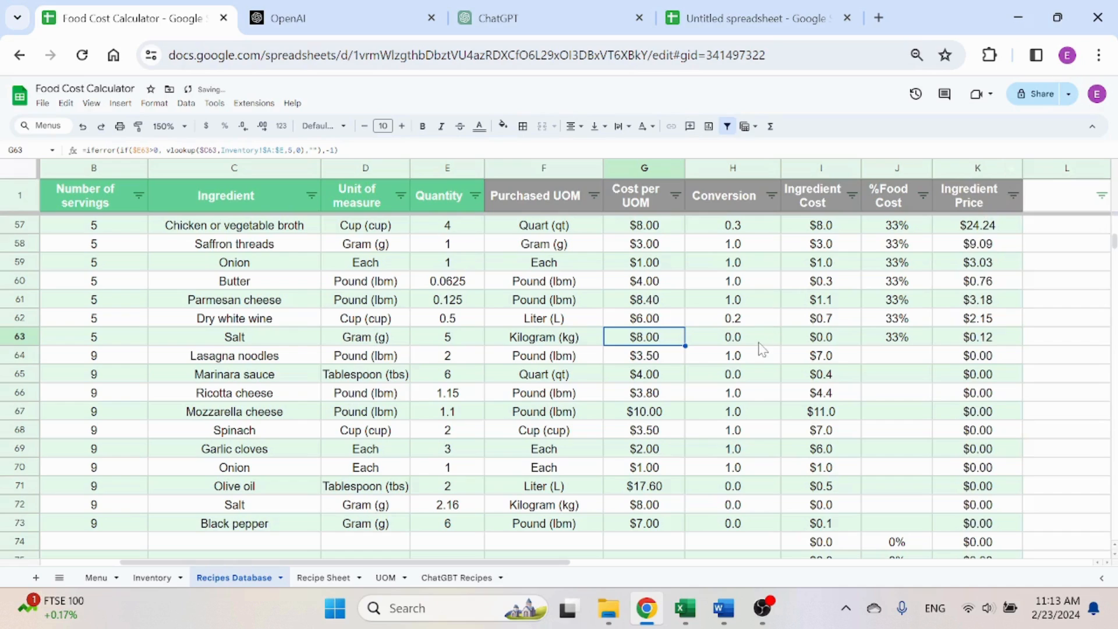
left_click(894, 356)
left_click_drag(893, 357, 897, 524)
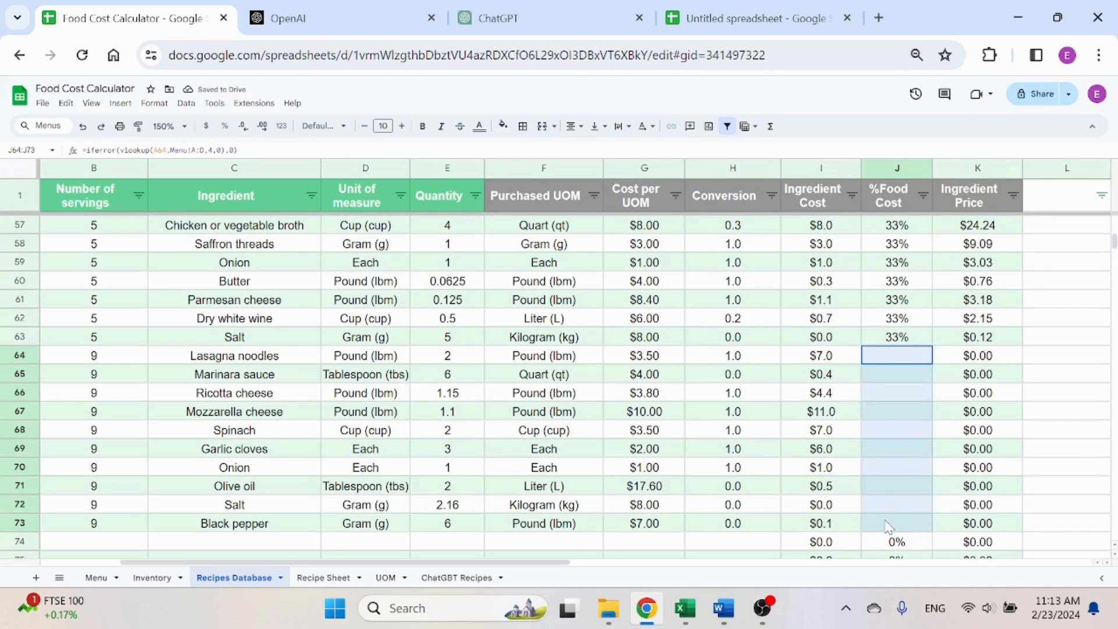
left_click(896, 398)
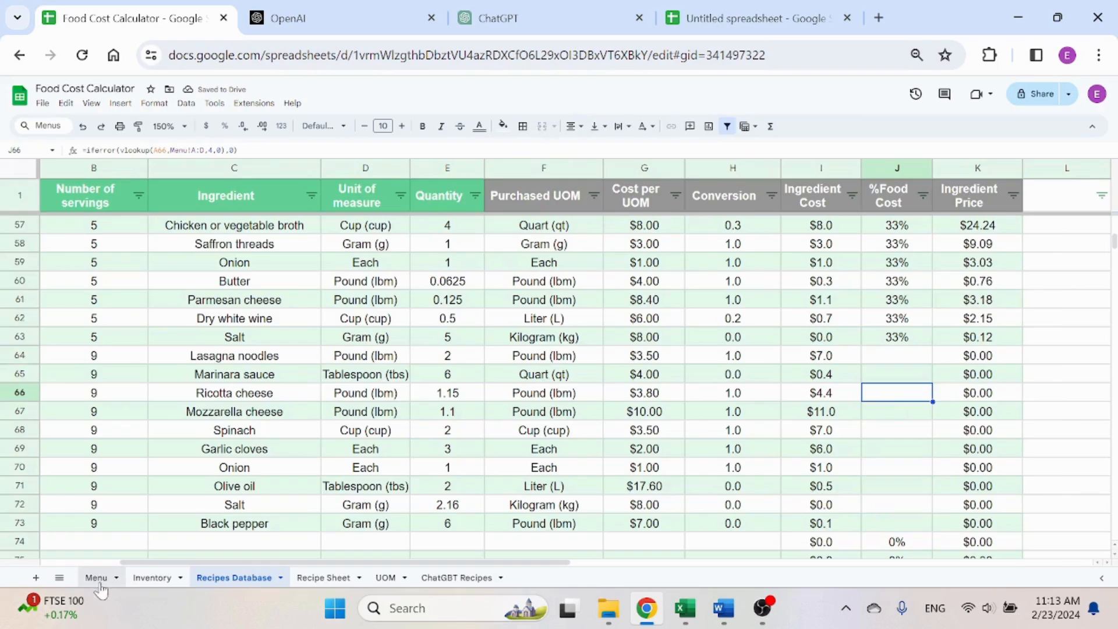
left_click(97, 578)
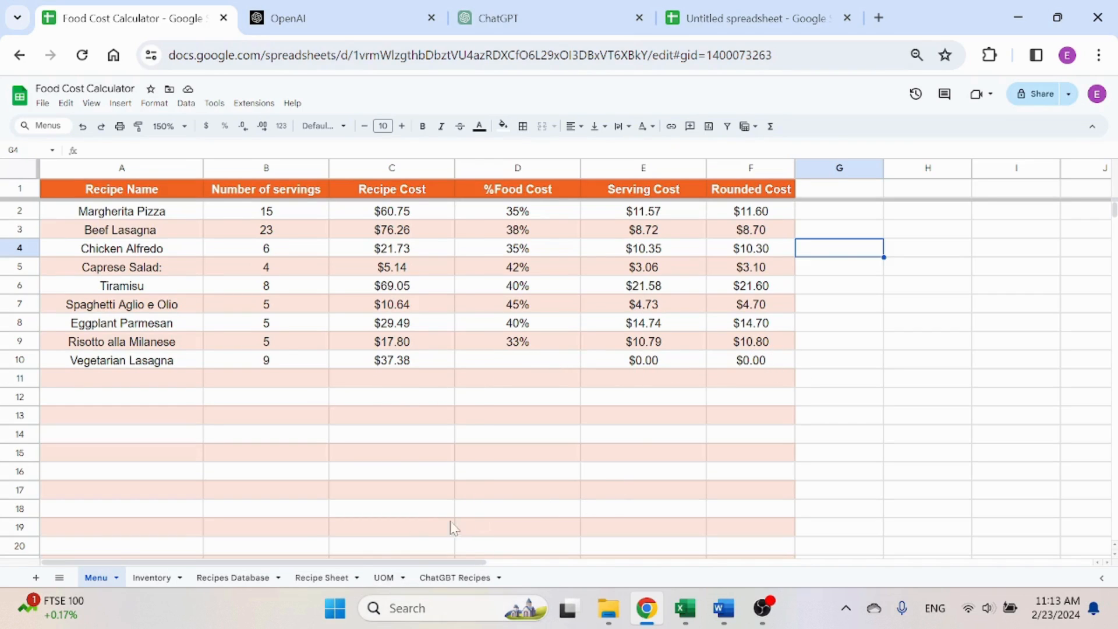
Open the Apps Script project from the Recipe Sheet and read through the onEdit function in Code.gs
left_click(322, 578)
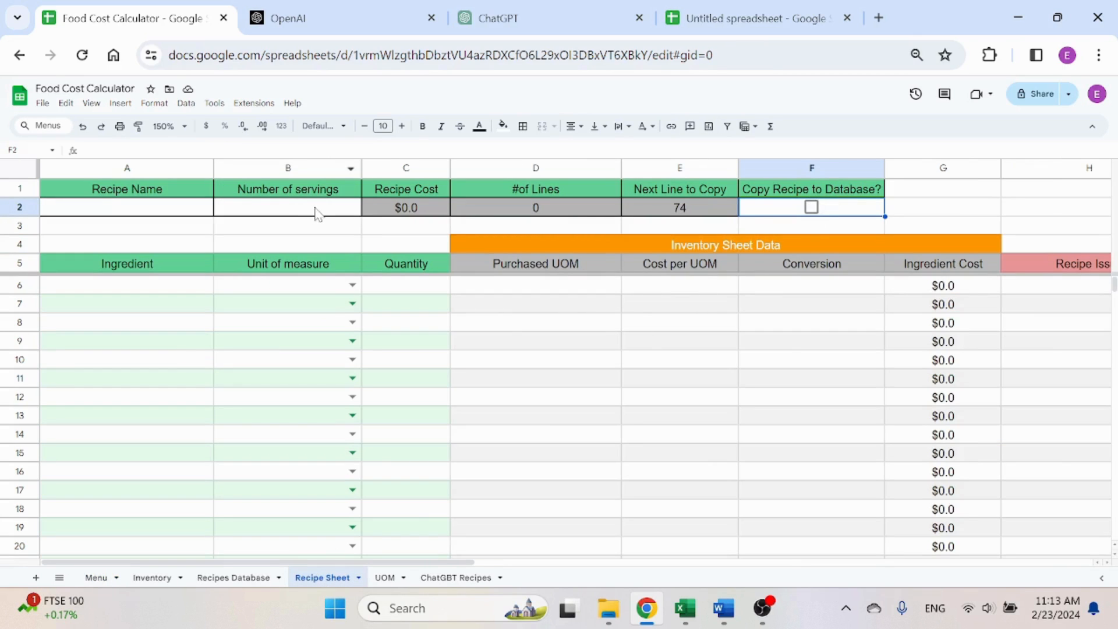
left_click(254, 103)
left_click(273, 162)
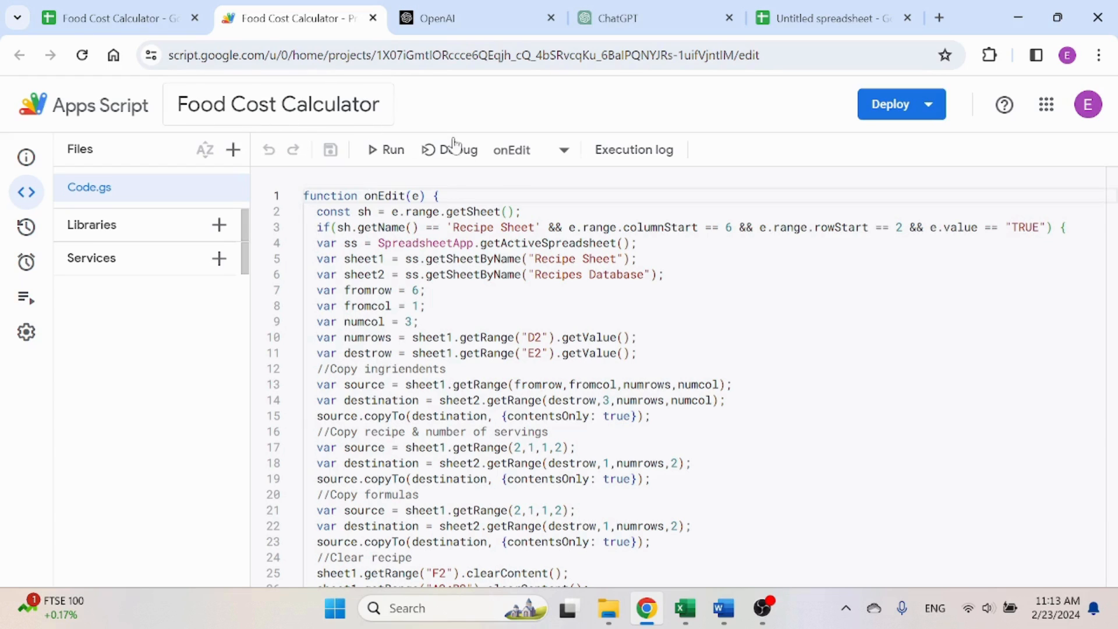
scroll(641, 379, "down", 3)
scroll(641, 378, "up", 3)
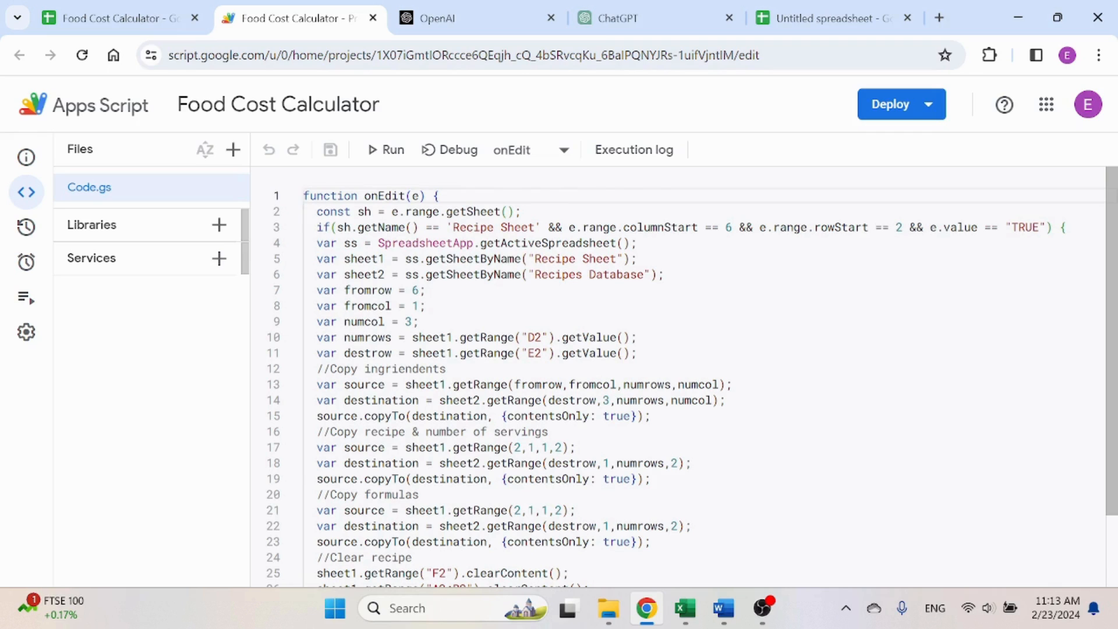
scroll(640, 379, "down", 3)
scroll(641, 379, "up", 3)
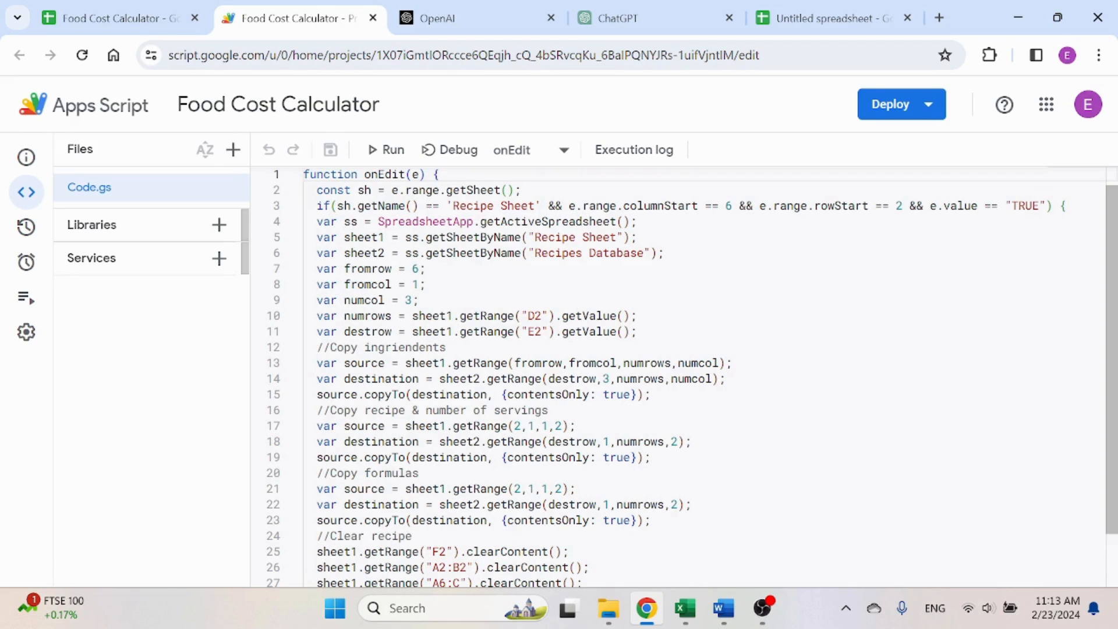
Compare the onEdit script with the Recipe Sheet layout, including its header cells A2:F2
left_click(116, 17)
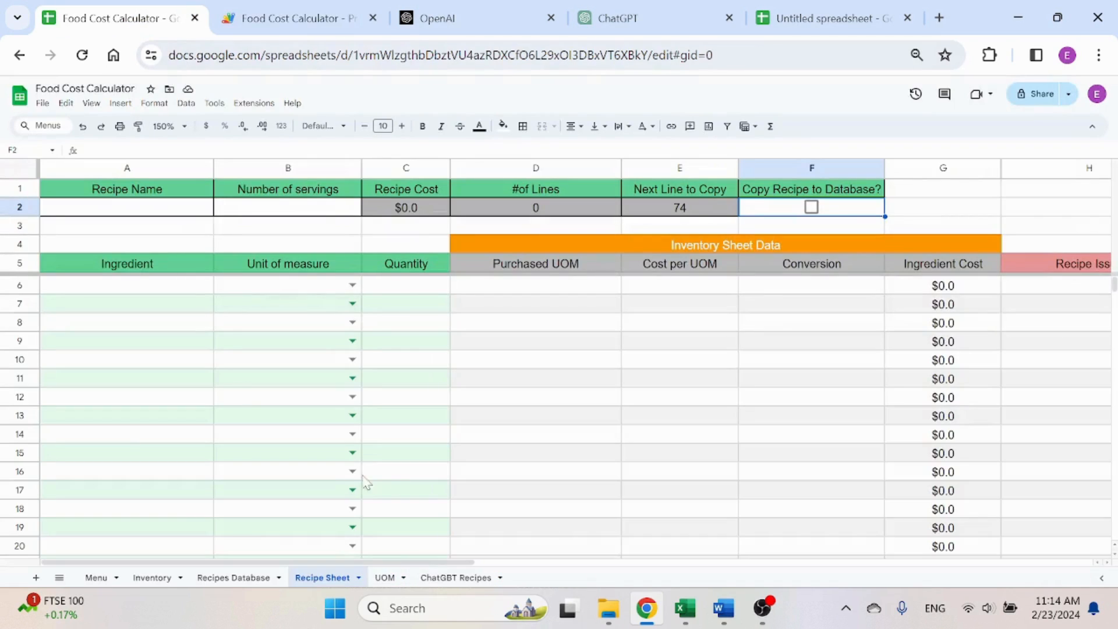
left_click(288, 18)
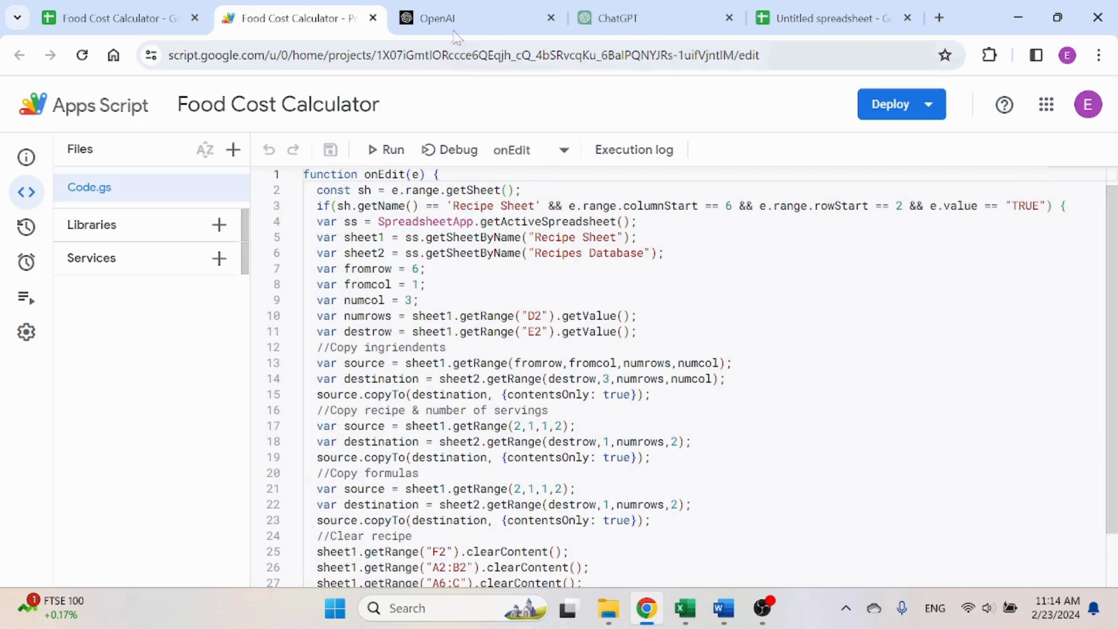
left_click(146, 18)
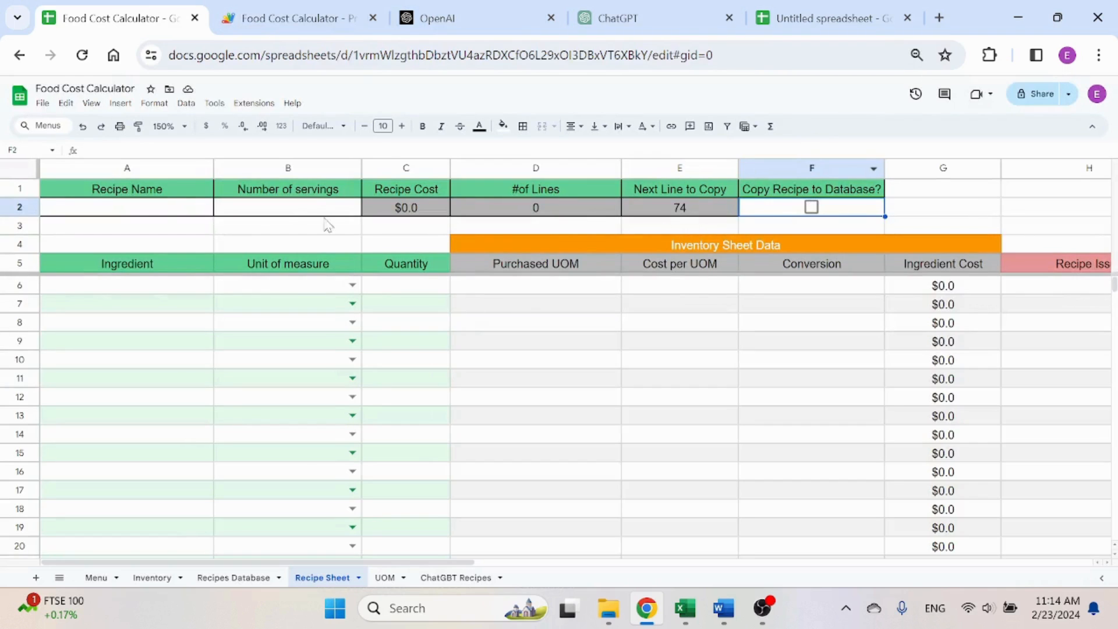
left_click_drag(163, 209, 757, 198)
left_click(291, 18)
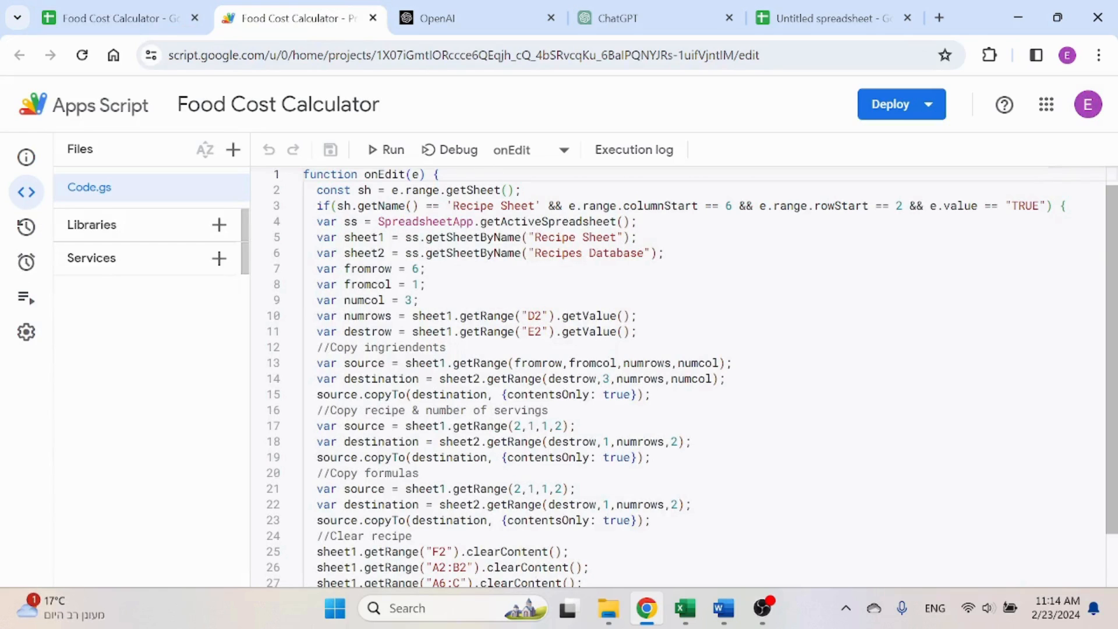
scroll(675, 378, "down", 1)
scroll(676, 379, "up", 1)
left_click(117, 17)
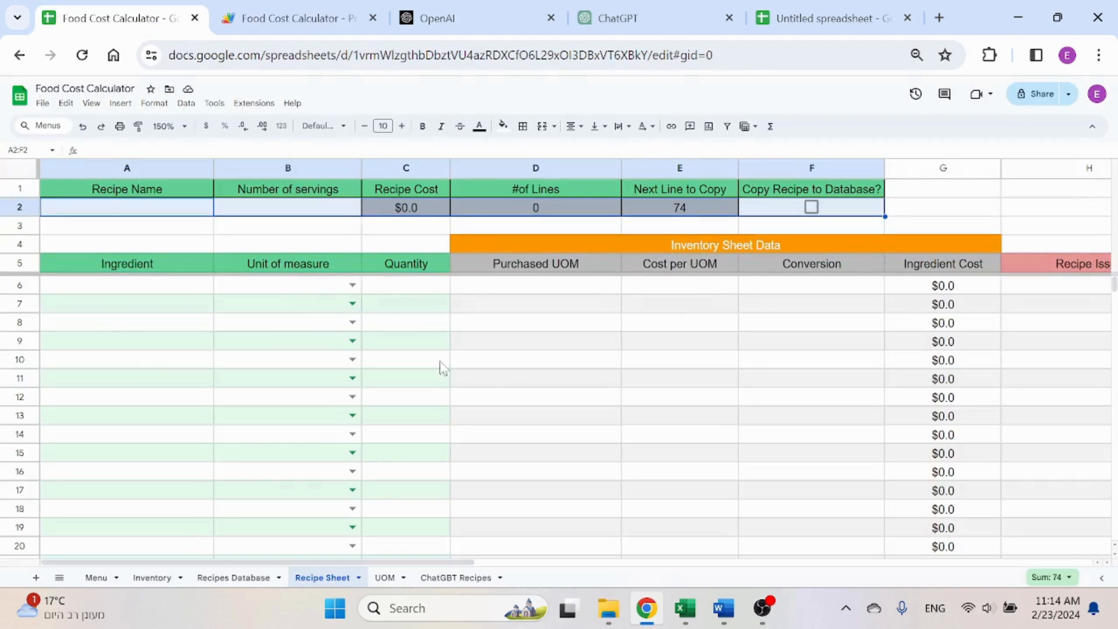
Compare the Recipe Sheet's copy checkbox cell F2 with the trigger condition and sheet variables in the onEdit script
left_click(269, 582)
left_click(385, 583)
left_click(433, 581)
left_click(342, 577)
left_click(912, 208)
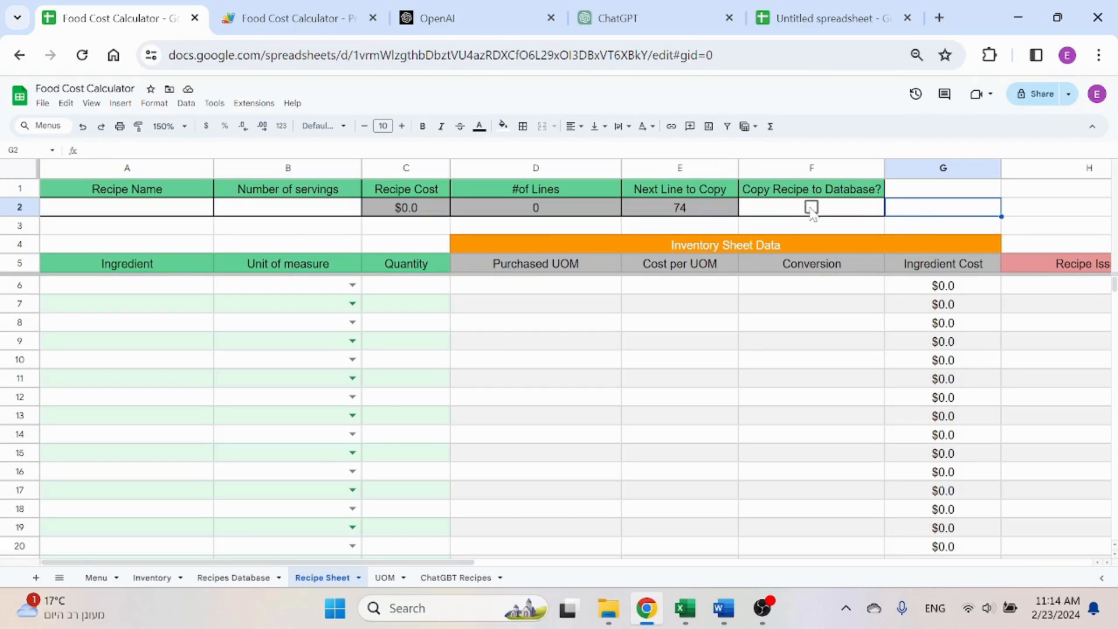
left_click(247, 16)
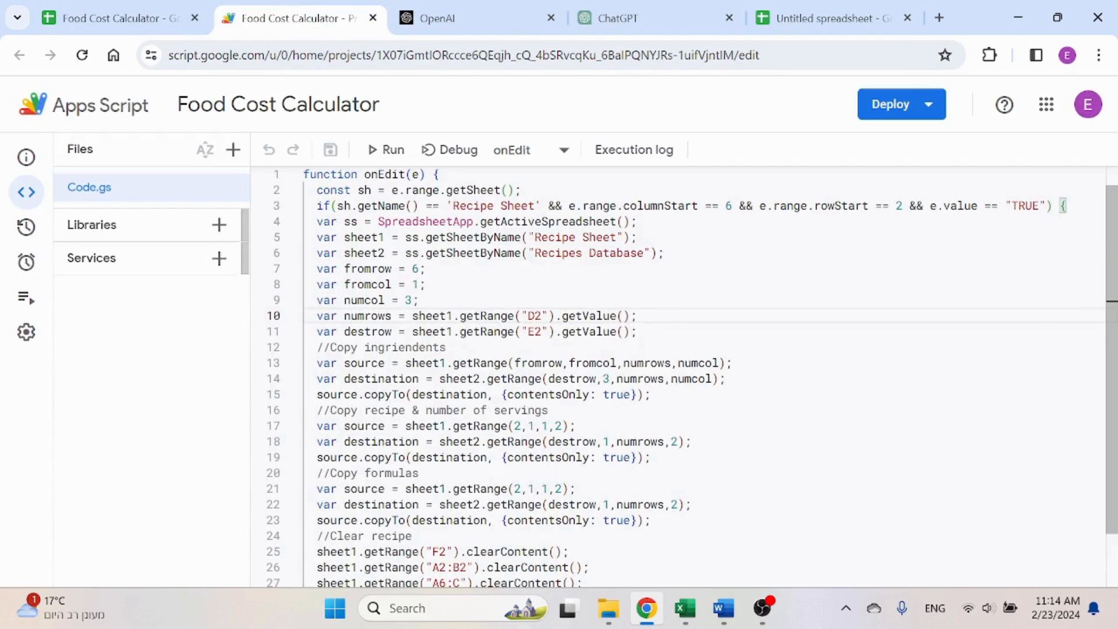
scroll(678, 377, "down", 2)
scroll(677, 377, "up", 2)
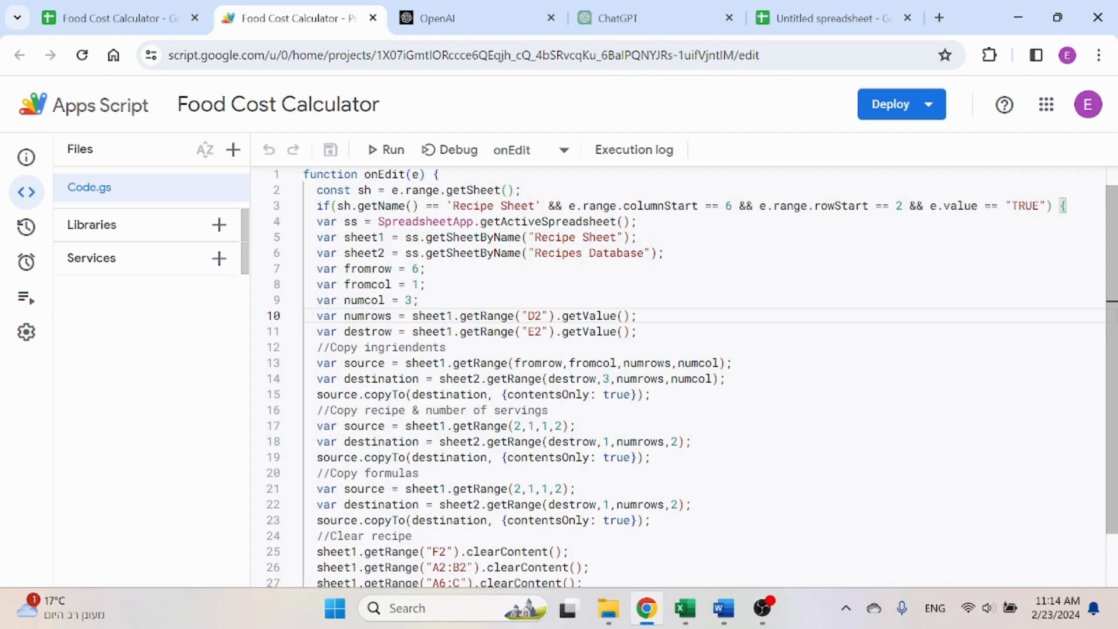
scroll(675, 378, "down", 1)
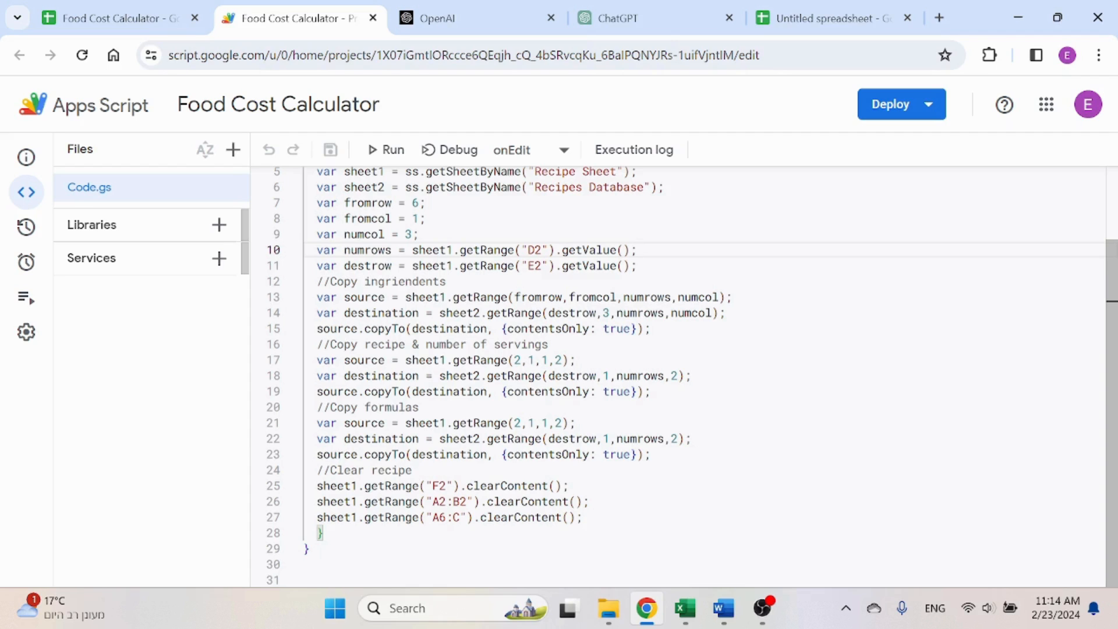
Match the script's fromrow, fromcol and numcol variables with the ingredient input cells A6:C6 on the Recipe Sheet
left_click(155, 17)
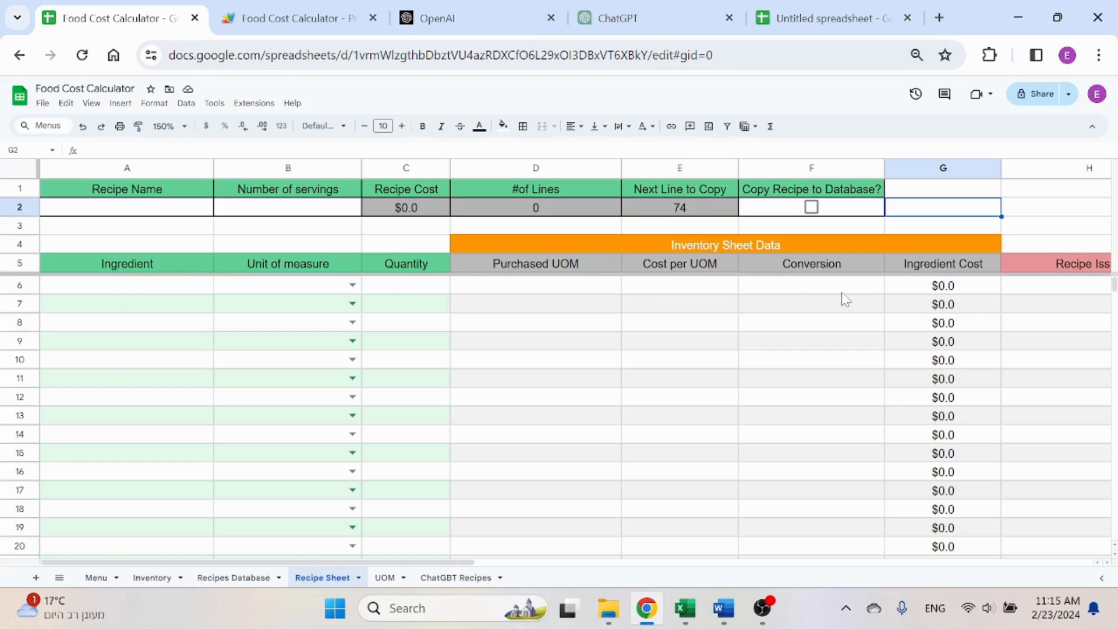
left_click(312, 5)
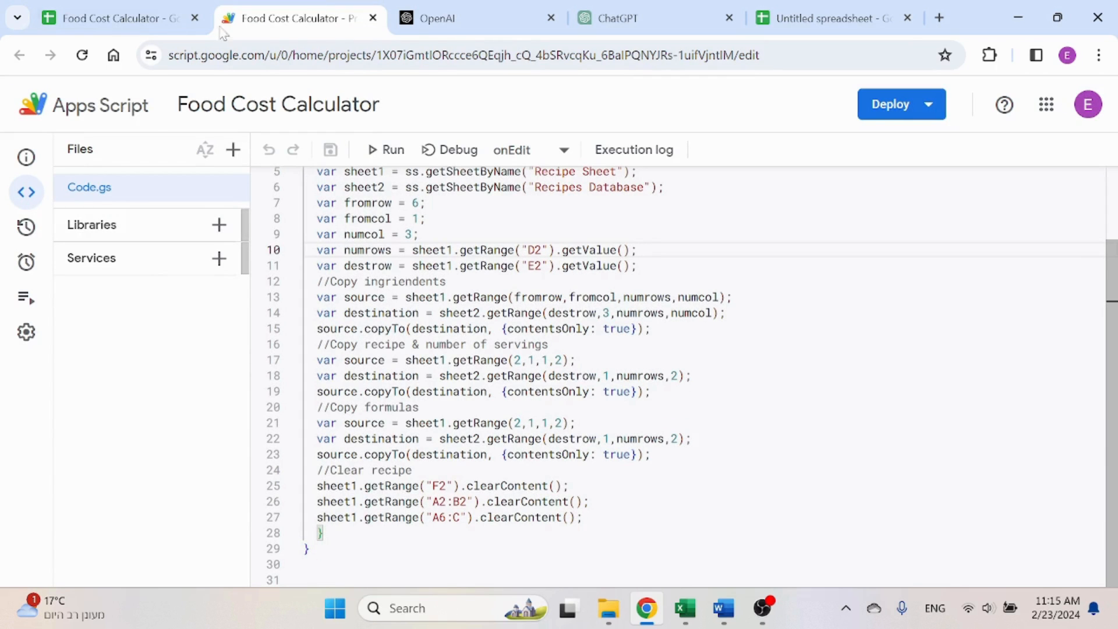
left_click(116, 18)
left_click(136, 290)
left_click_drag(136, 290, 407, 292)
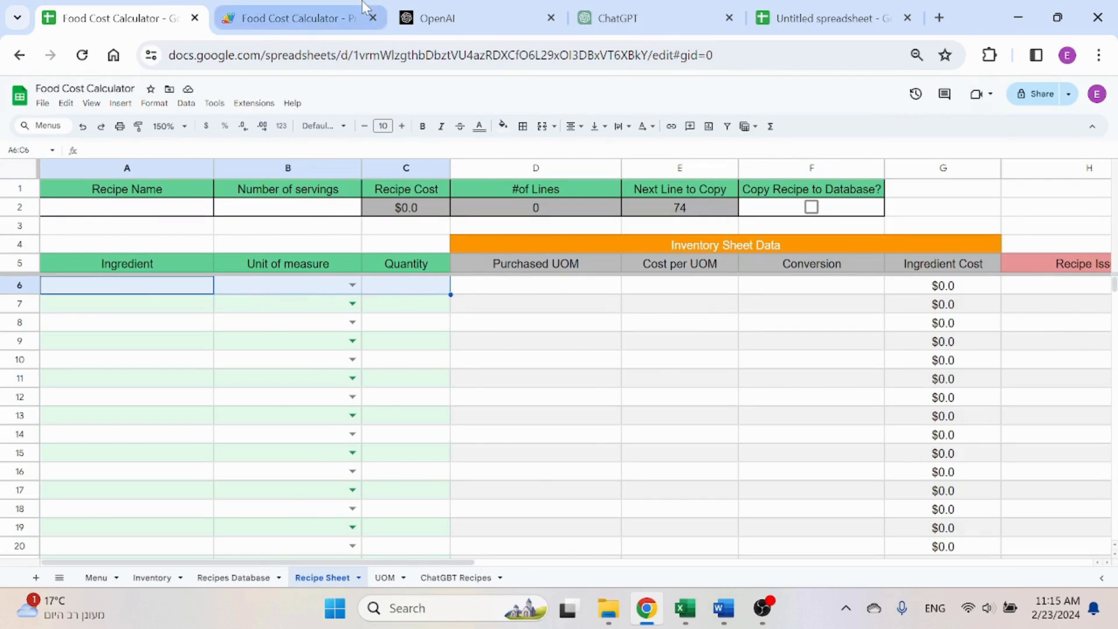
left_click(326, 18)
scroll(679, 375, "up", 1)
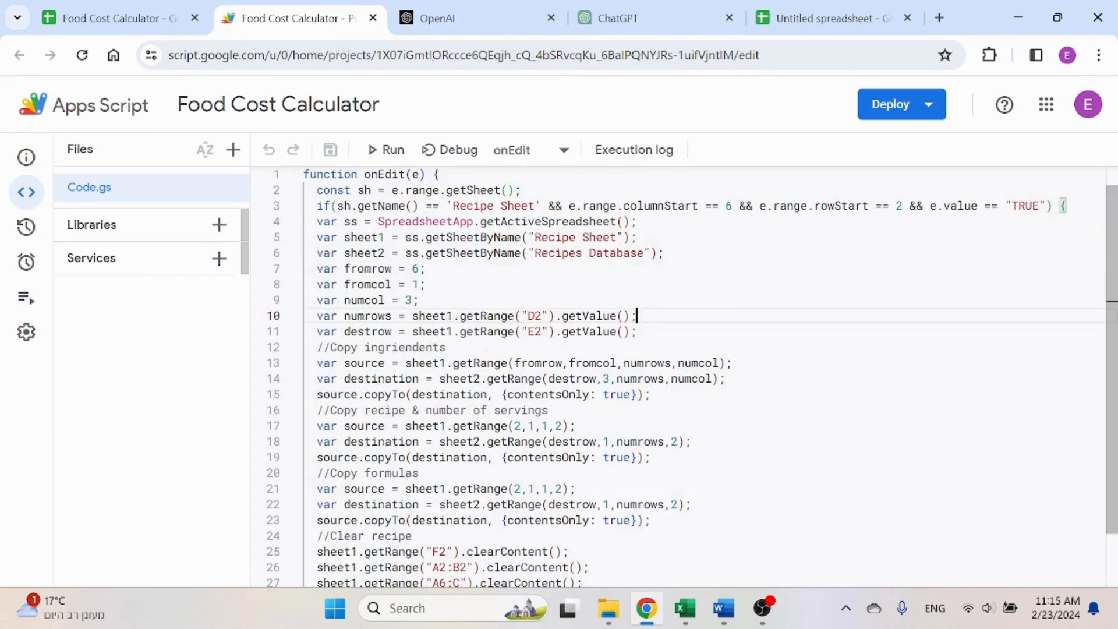
scroll(679, 376, "down", 1)
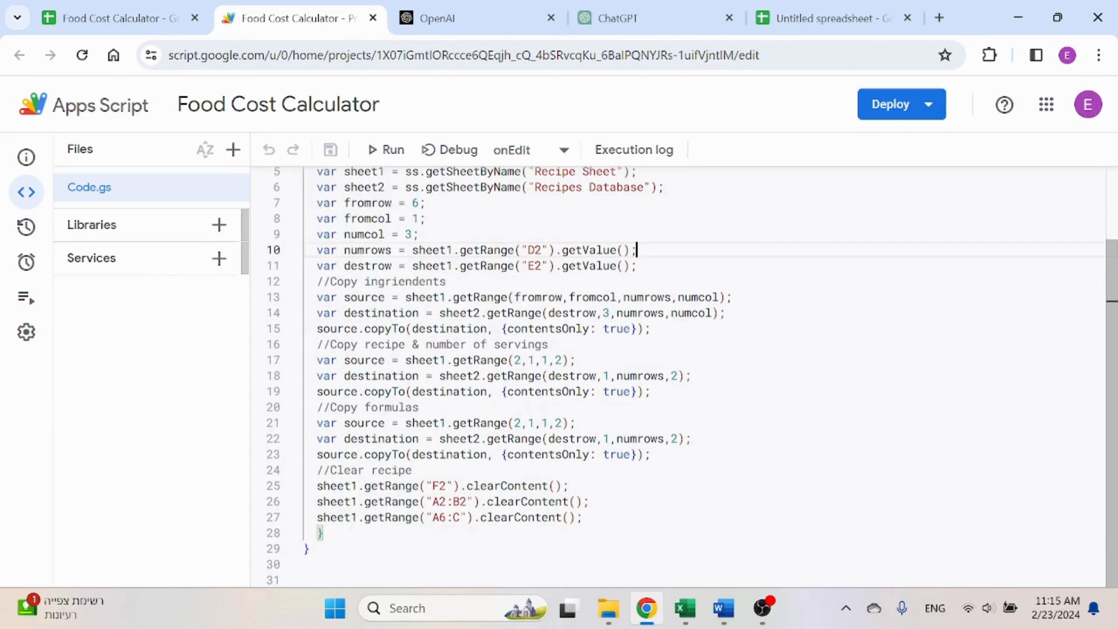
Inspect the #of Lines and Next Line to Copy formulas in D2 and E2 that the script reads
left_click(207, 13)
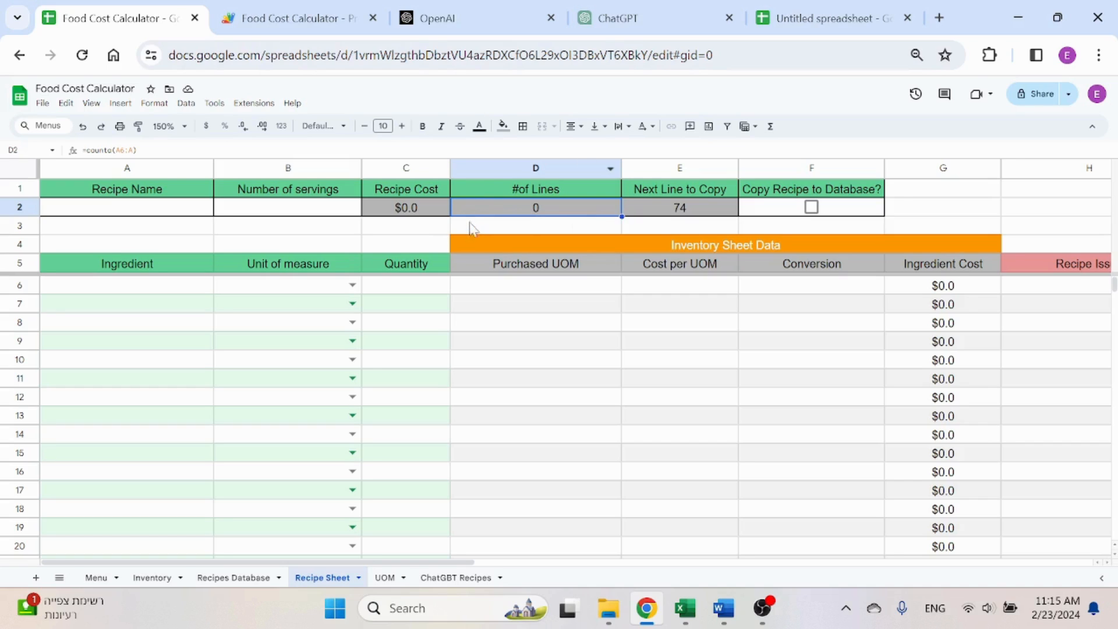
left_click(667, 208)
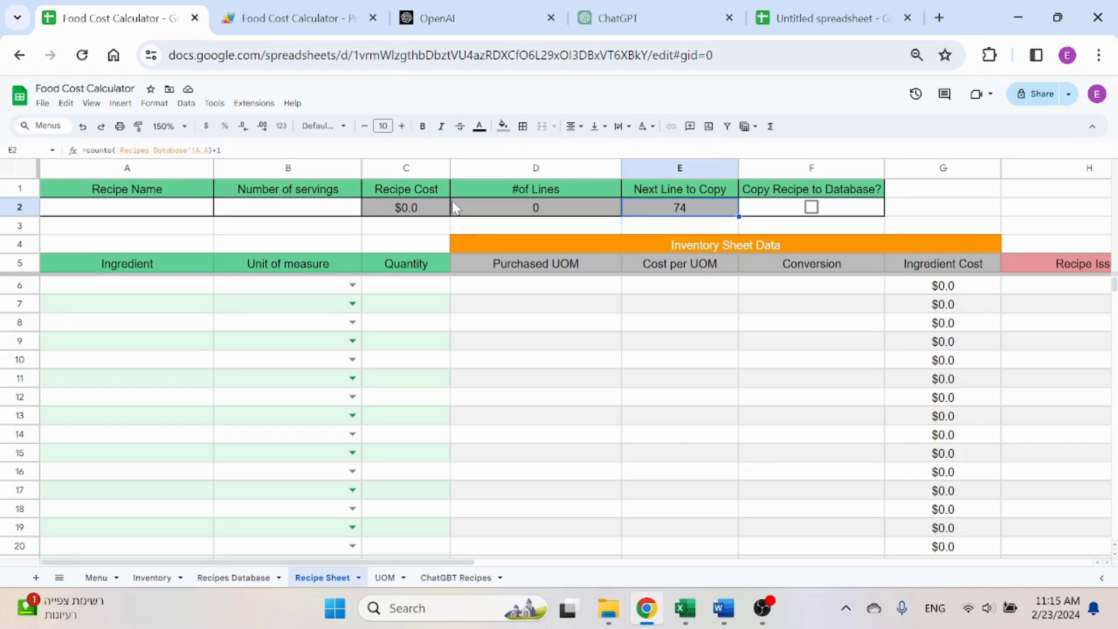
left_click(296, 16)
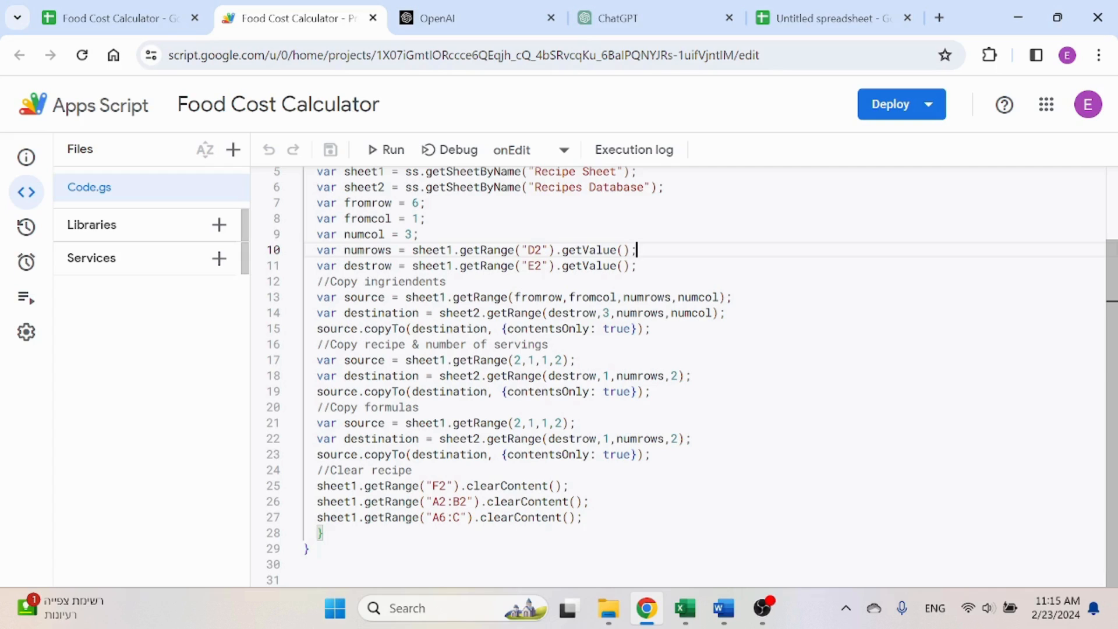
Examine the source and destination getRange arguments for copying ingredients on lines 13 and 14 of Code.gs
left_click(426, 298)
left_click(477, 298)
left_click(603, 297)
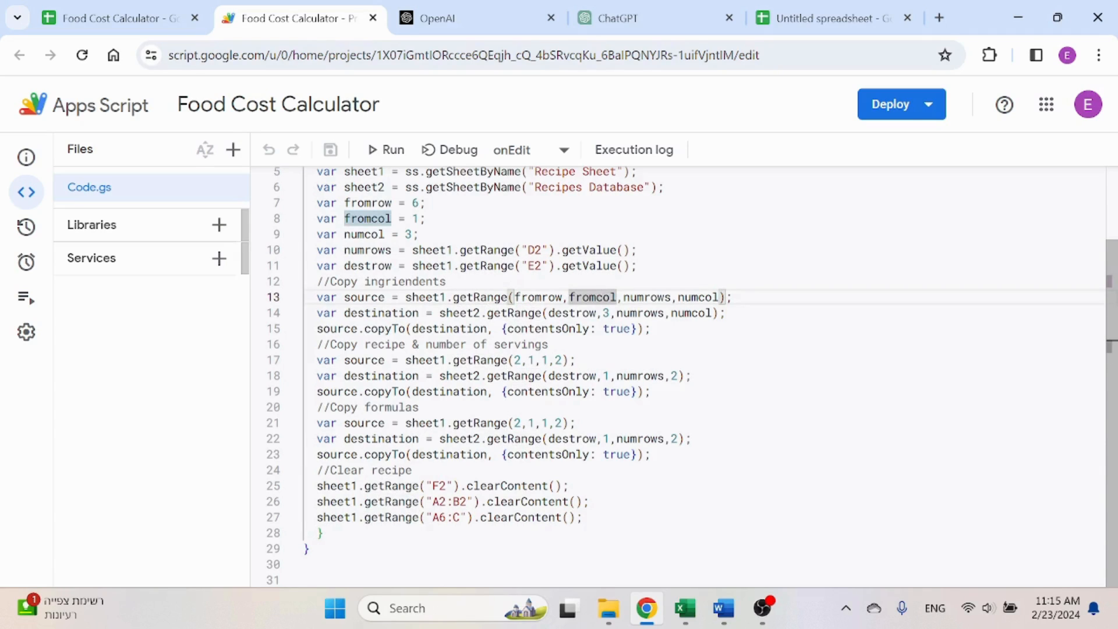
left_click(467, 313)
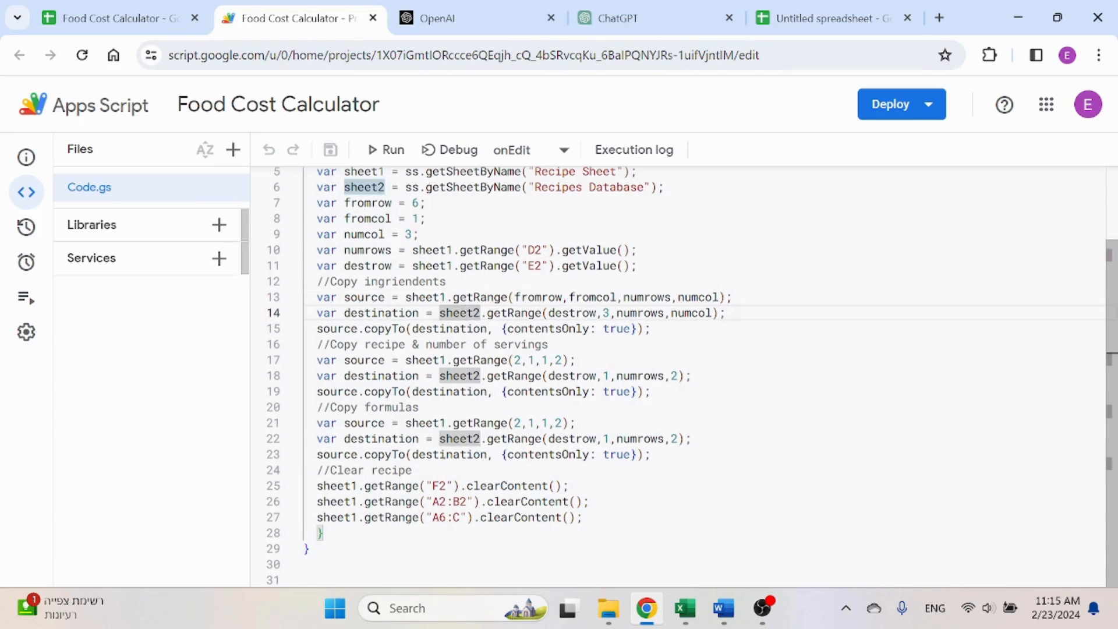
left_click(561, 313)
left_click(609, 313)
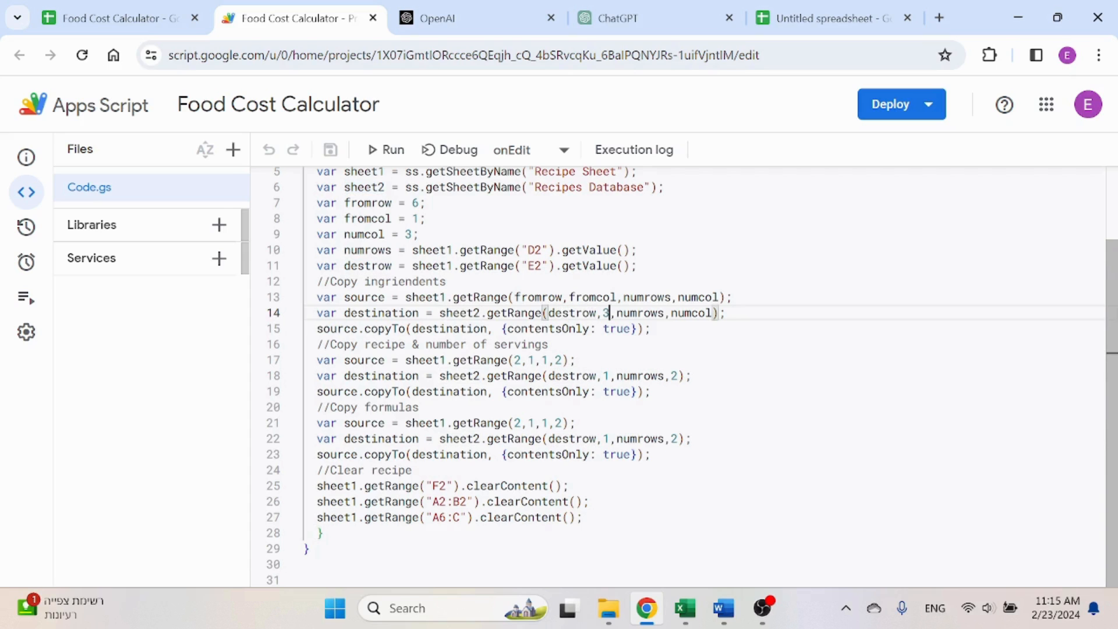
Check the ingredient destination on the Recipes Database sheet, and examine the contents-only copyTo statement on line 15 of the script
left_click(116, 18)
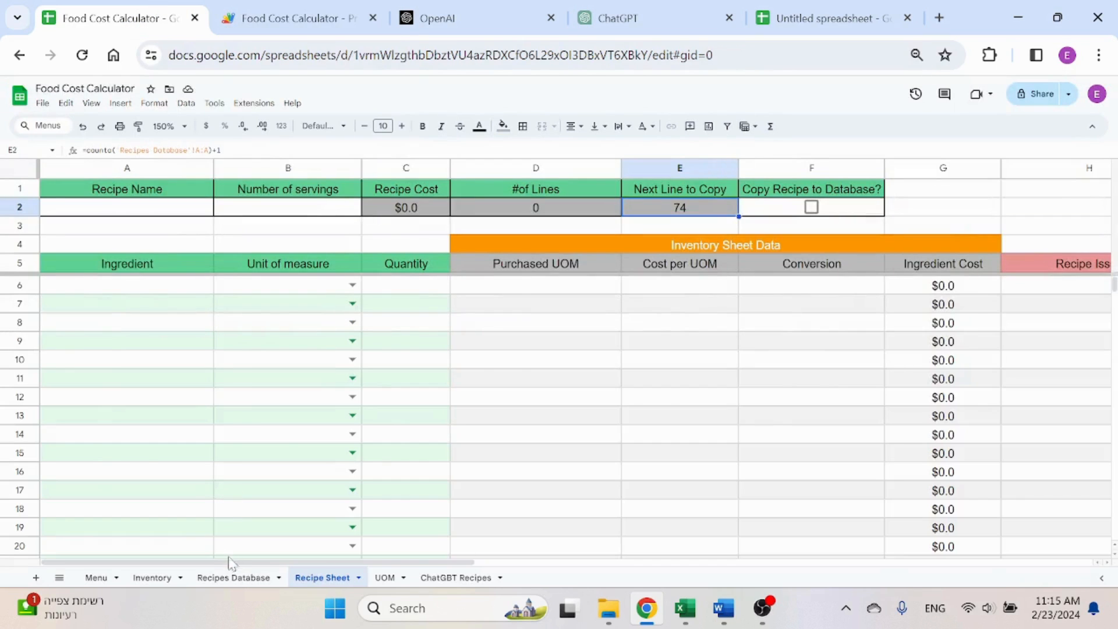
left_click(221, 578)
left_click(315, 578)
left_click(319, 17)
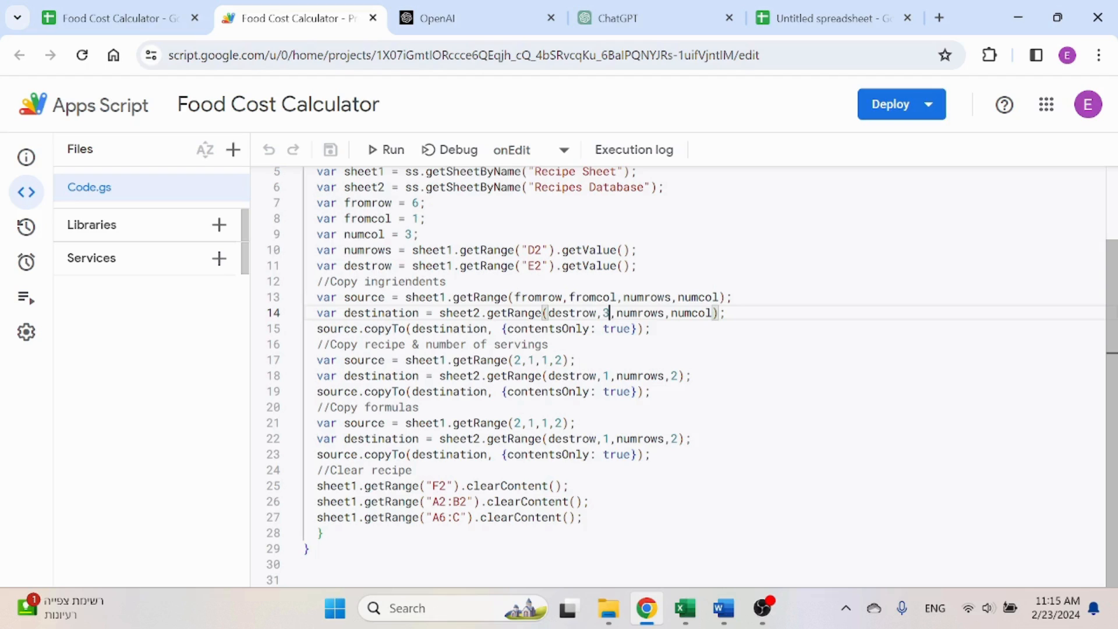
left_click_drag(323, 329, 638, 329)
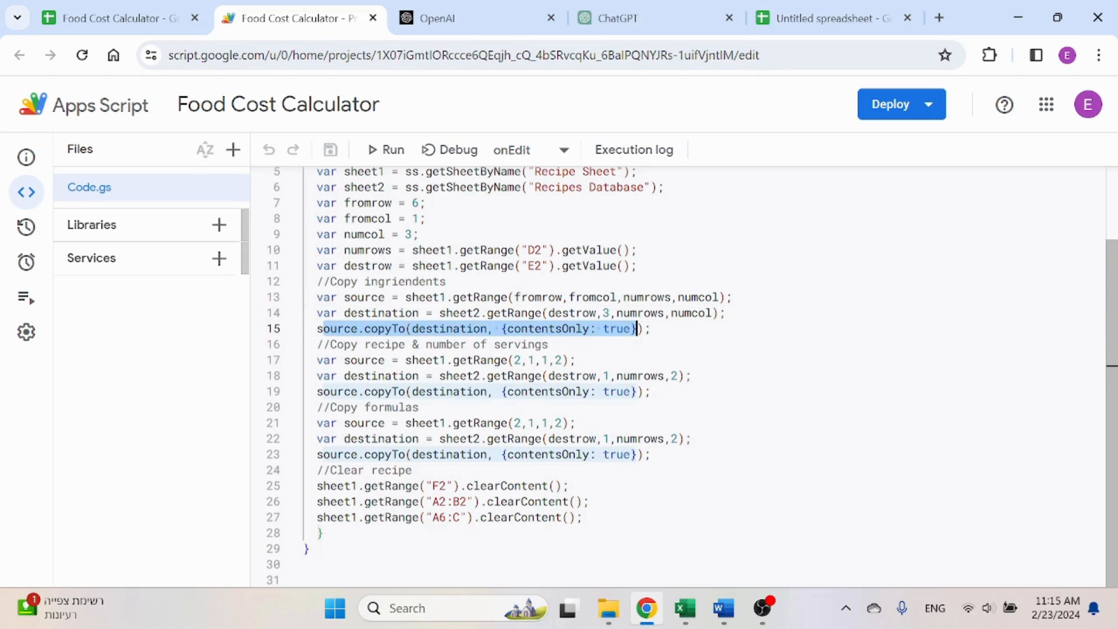
left_click(651, 329)
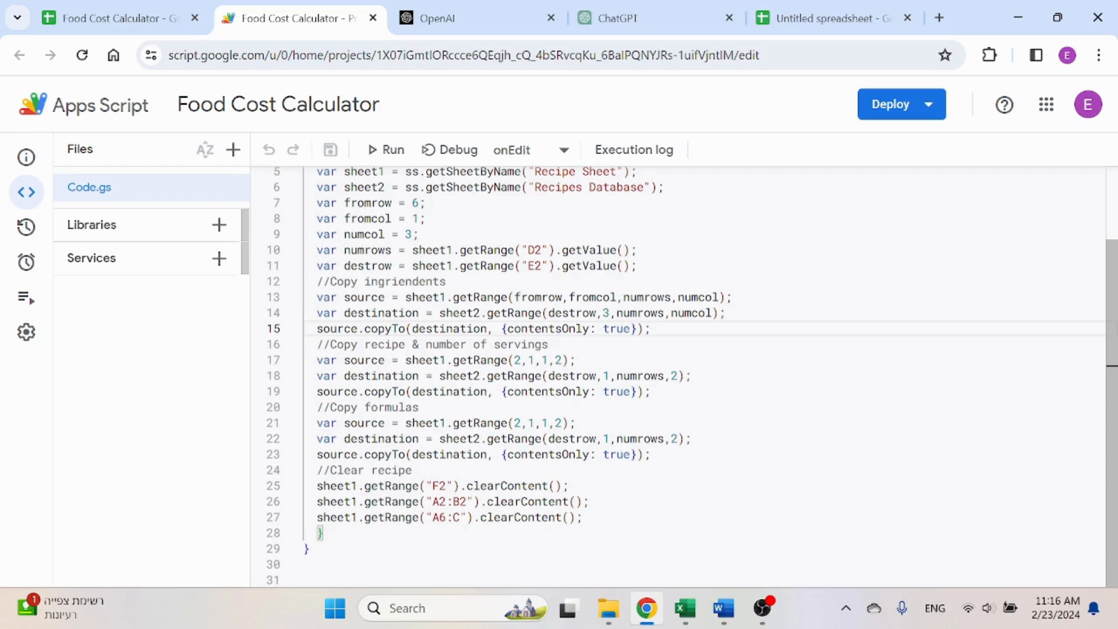
Compare the script's 2,1,1,2 source range with Recipe Sheet cells A2:B2 and the Recipe Name and Number of servings columns in Recipes Database
left_click_drag(513, 360, 562, 359)
left_click(123, 18)
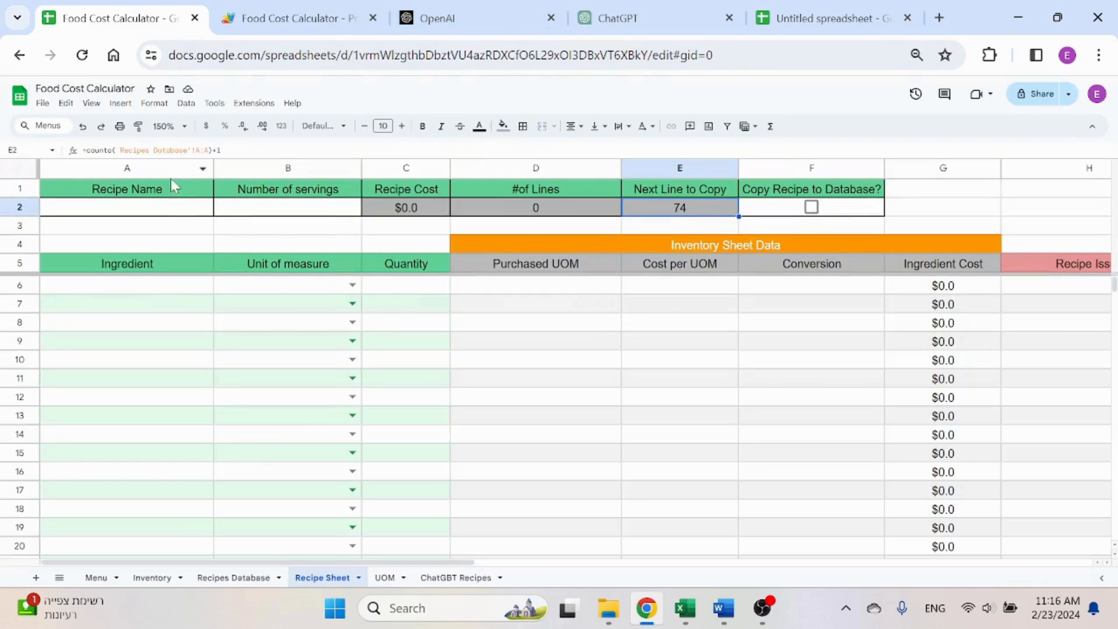
left_click_drag(172, 211, 250, 214)
left_click(297, 18)
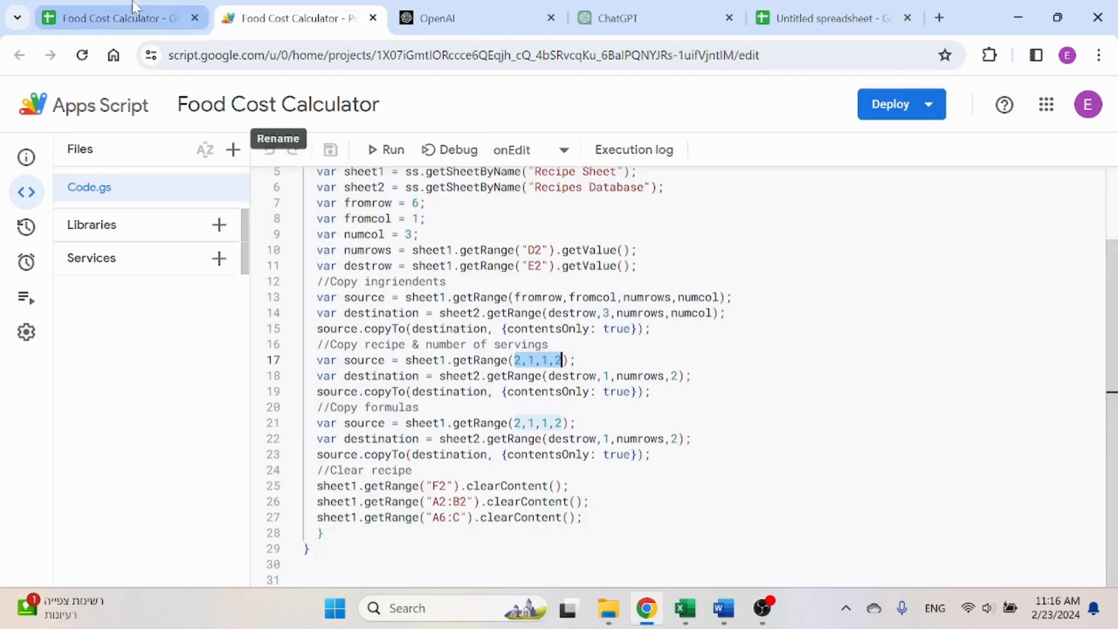
left_click(116, 18)
left_click(236, 578)
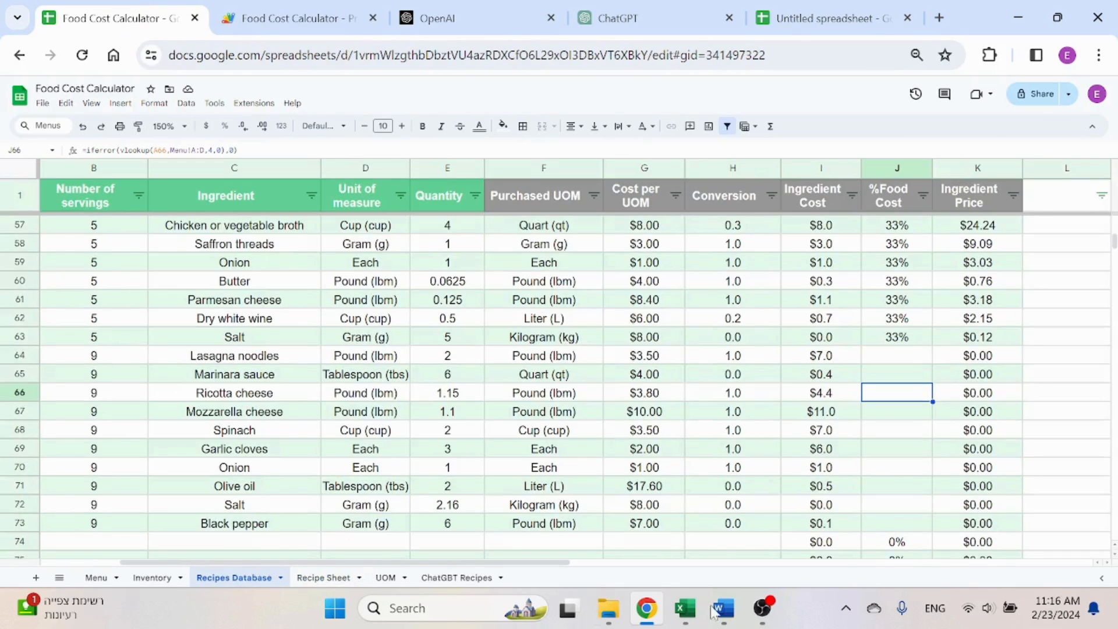
left_click_drag(534, 562, 455, 562)
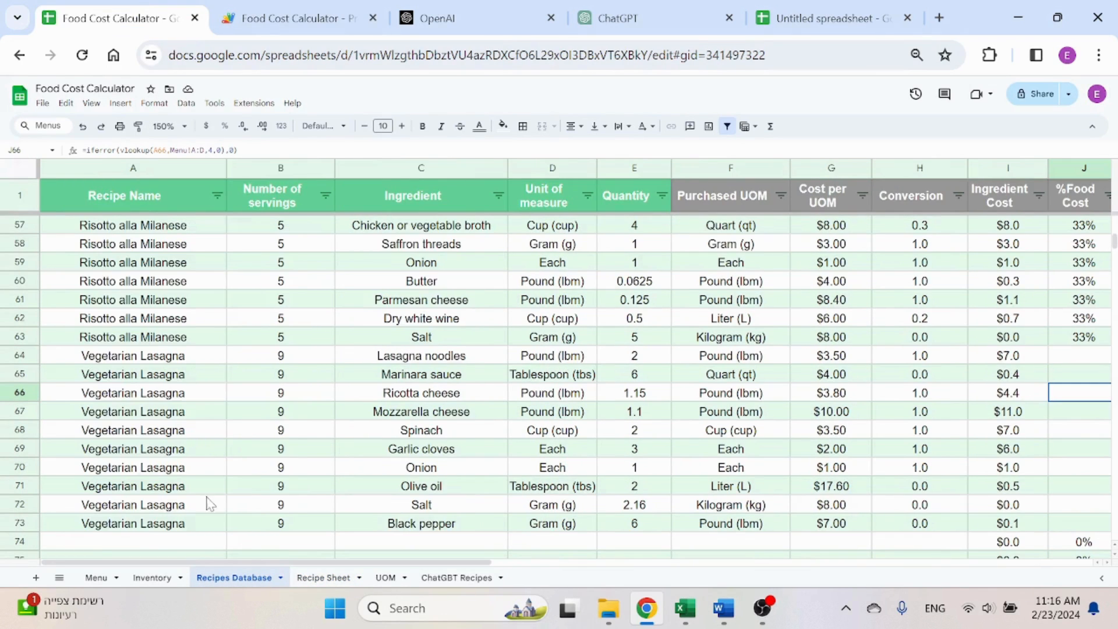
Delete the redundant "Copy formulas" block from the onEdit function in Code.gs and save the project
left_click(294, 18)
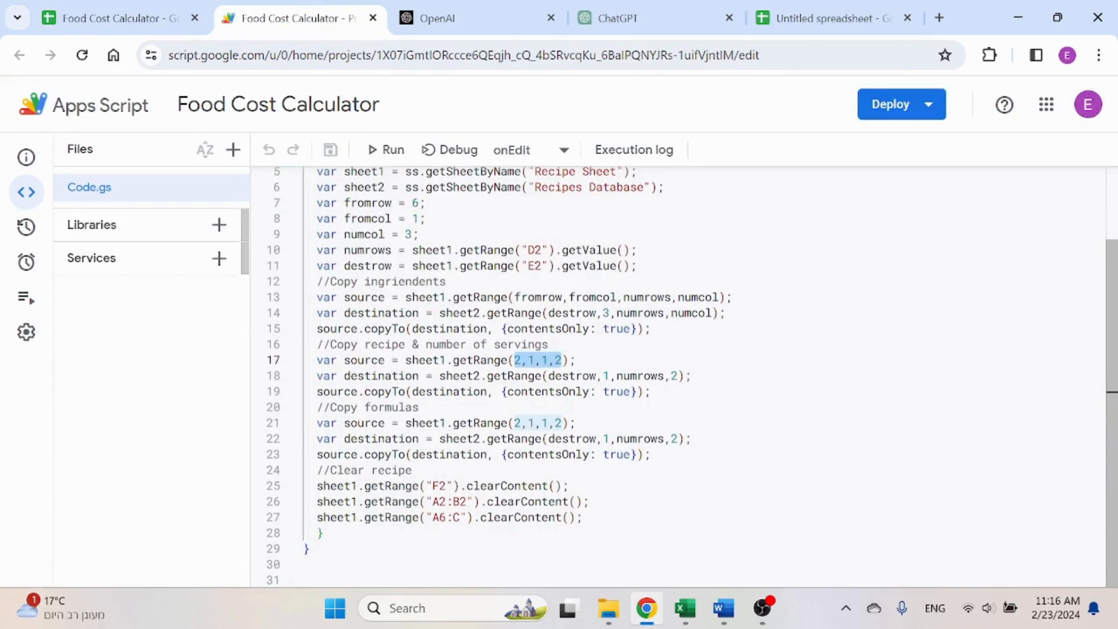
left_click(576, 423)
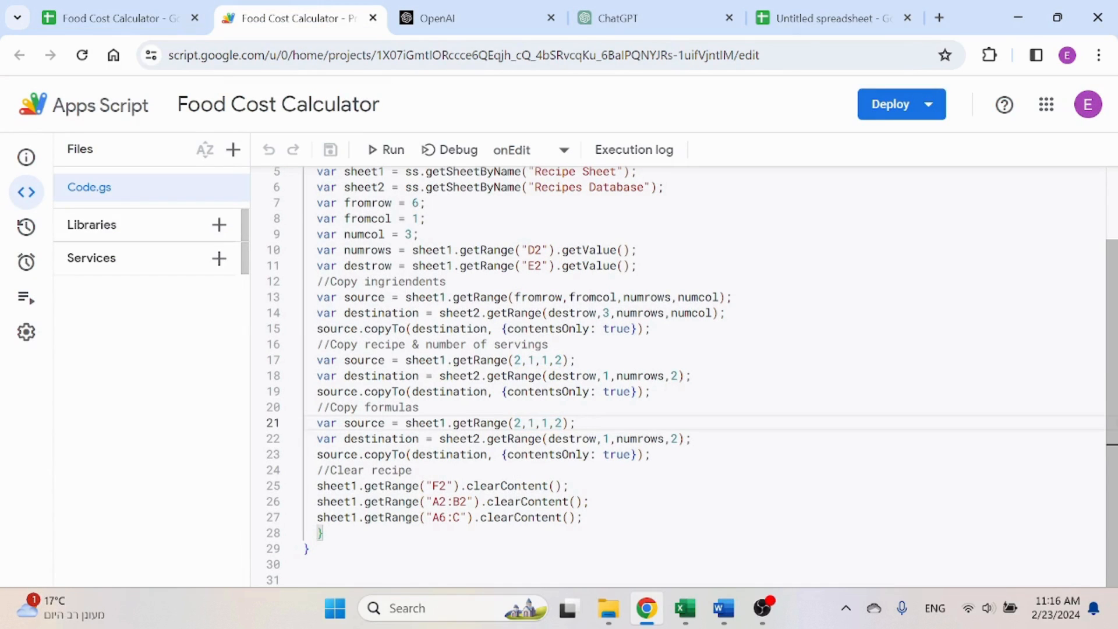
left_click_drag(651, 455, 305, 407)
key("BackSpace")
key("BackSpace")
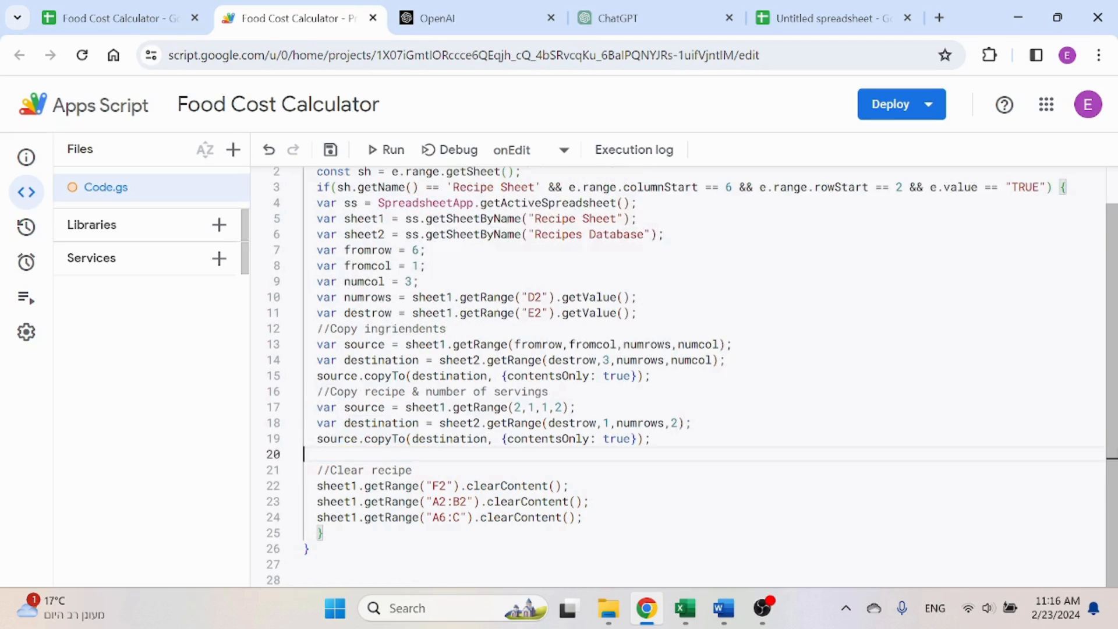
left_click(329, 149)
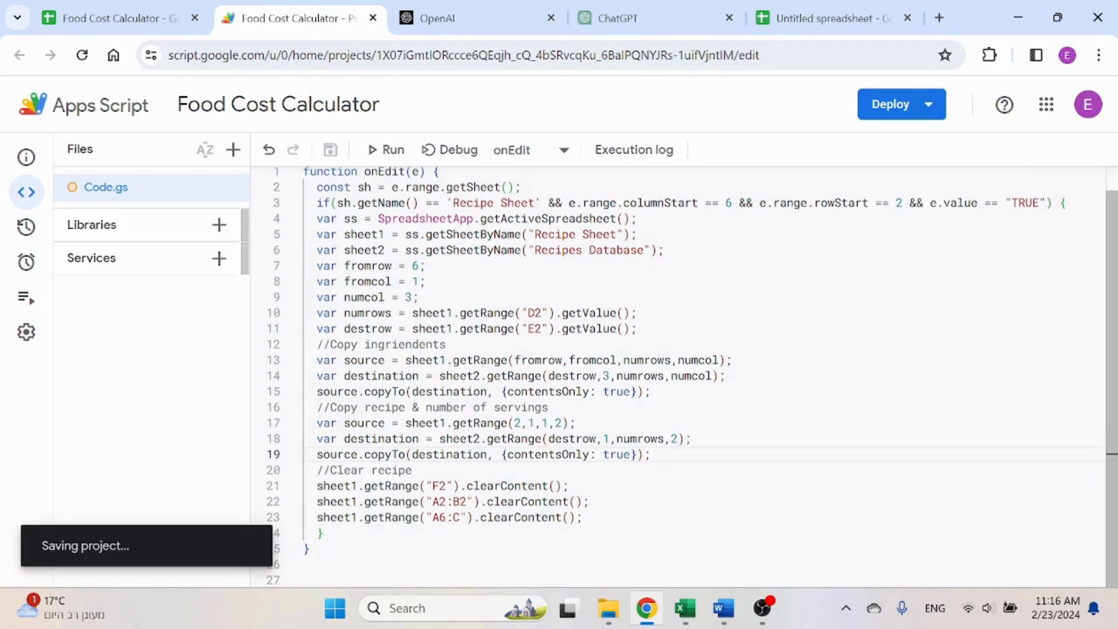
Check how far the Purchased UOM formulas extend down column F of Recipes Database, and return to the first record
left_click(116, 18)
left_click(745, 282)
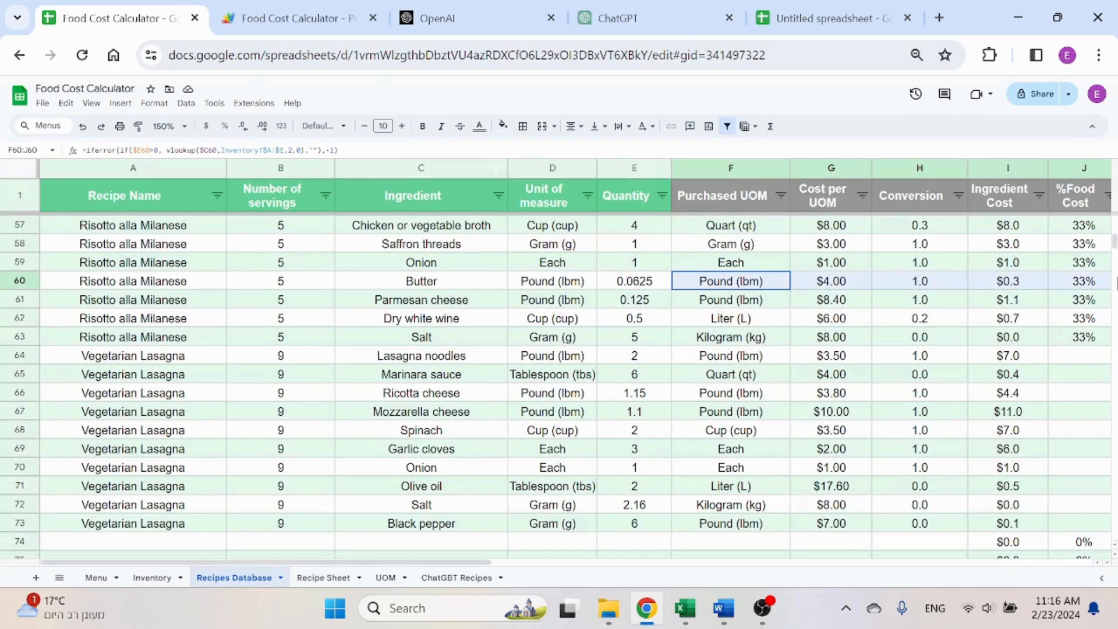
left_click(749, 413)
key("ctrl+shift+Down")
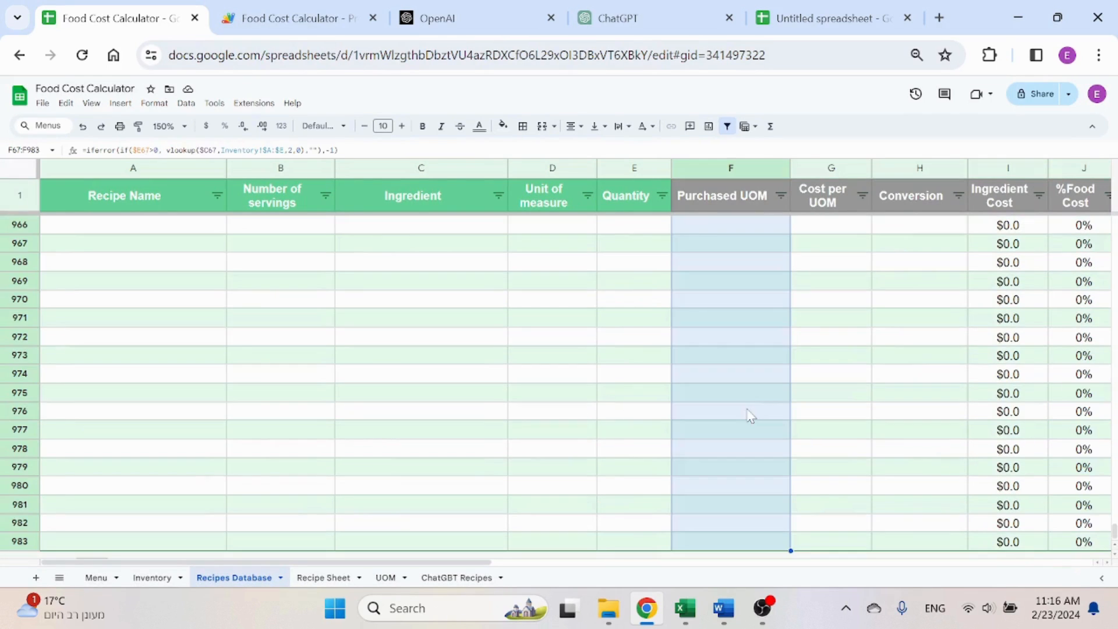
left_click(899, 407)
left_click(754, 463)
scroll(664, 407, "down", 2)
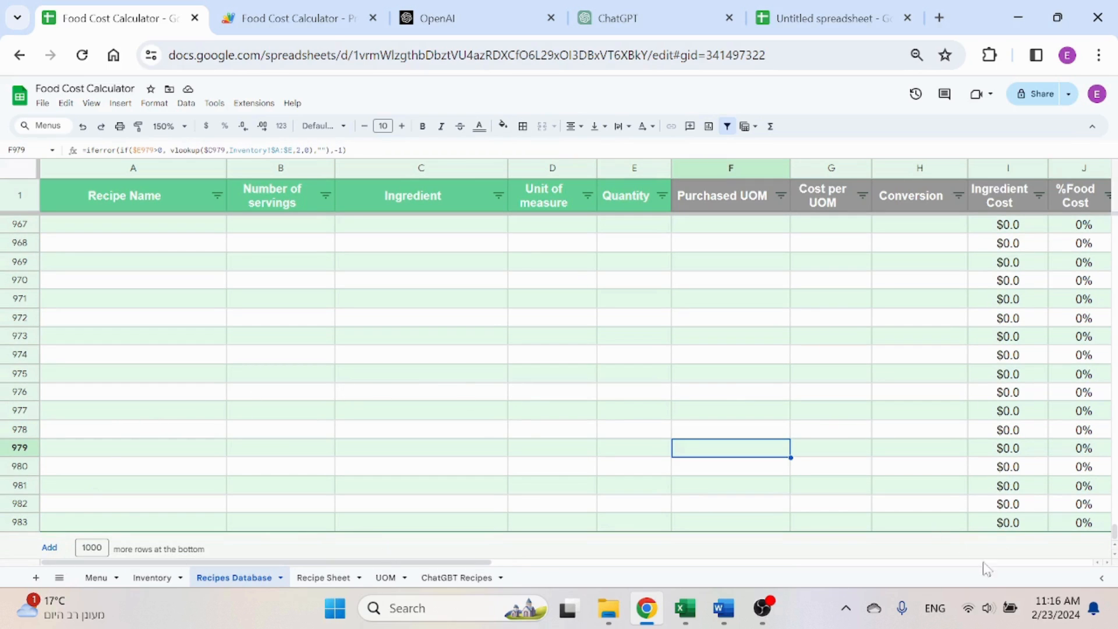
key("ctrl+Home")
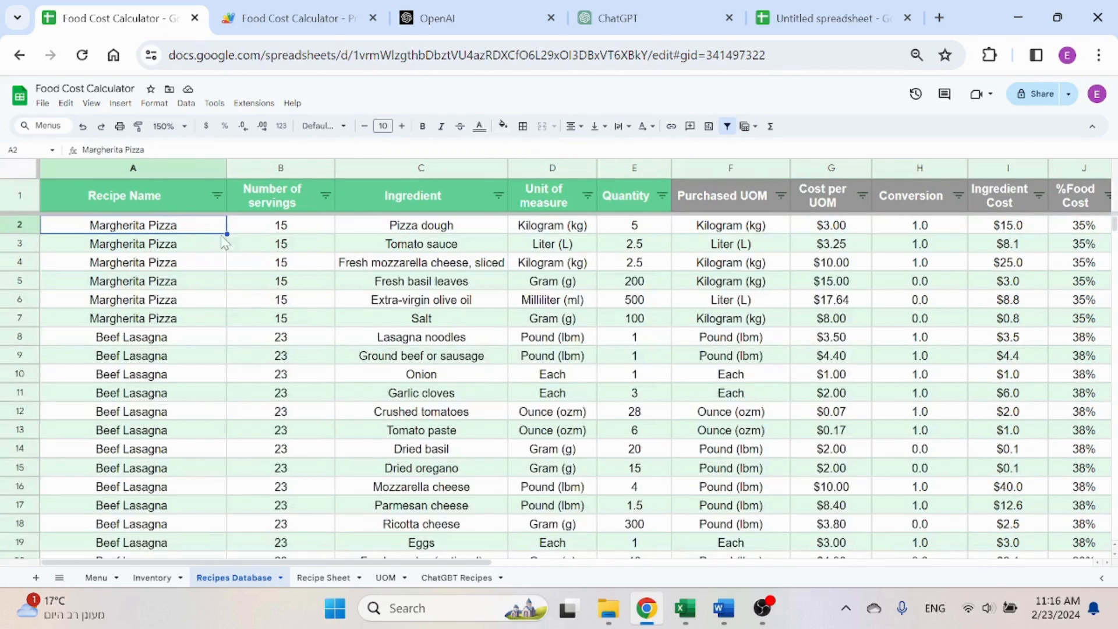
Compare the script's "Clear recipe" lines with the ingredient input area and cells A2:B2 on the Recipe Sheet
left_click(288, 17)
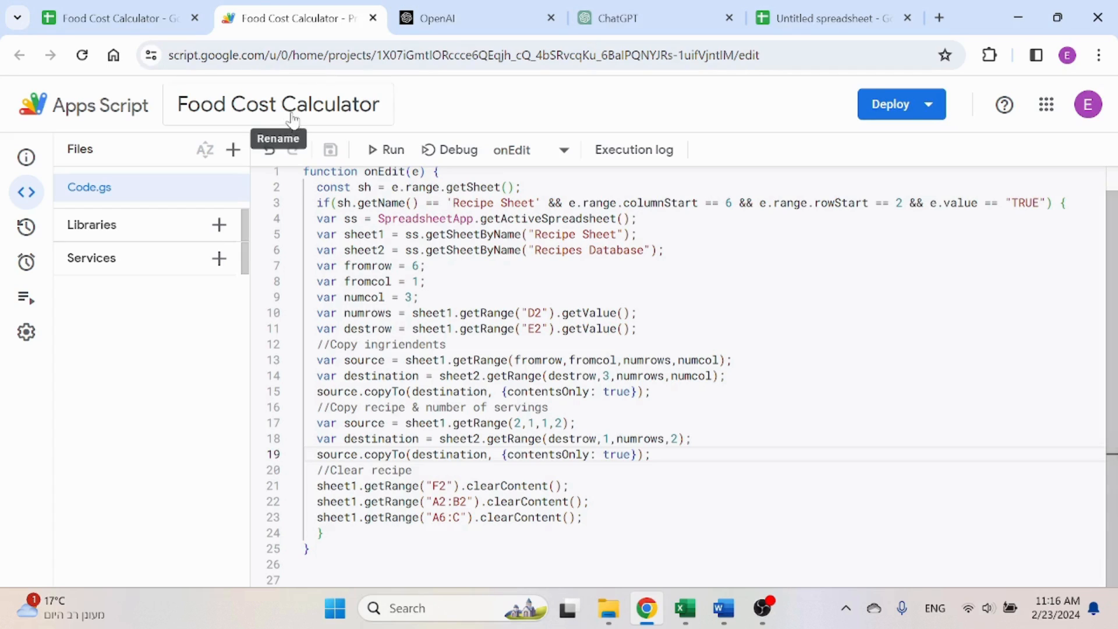
left_click(138, 2)
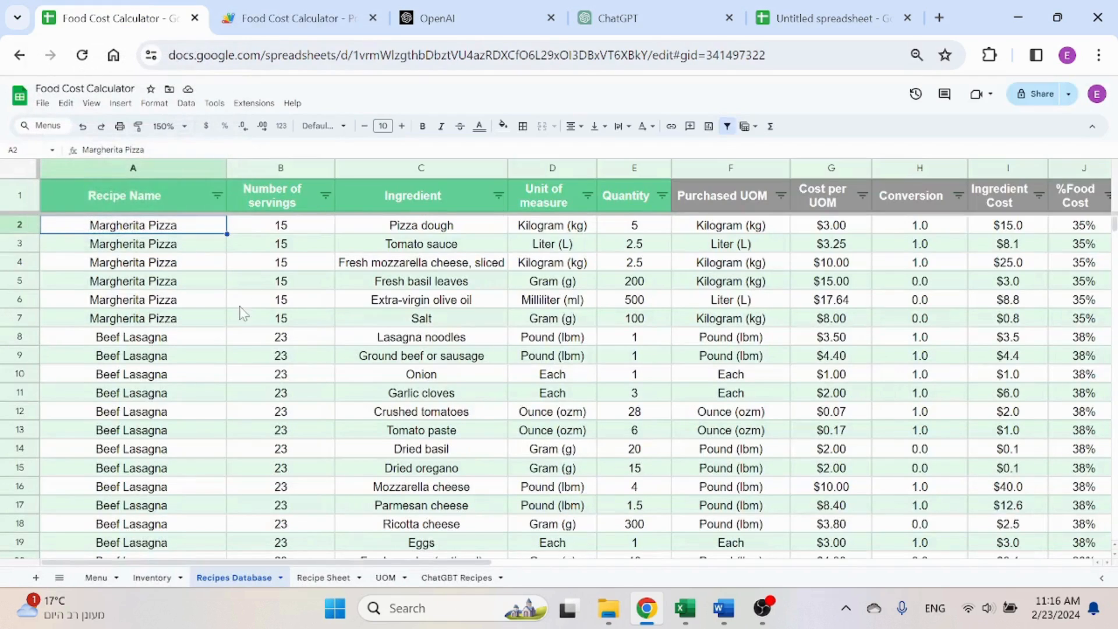
left_click(319, 578)
left_click_drag(177, 290, 379, 443)
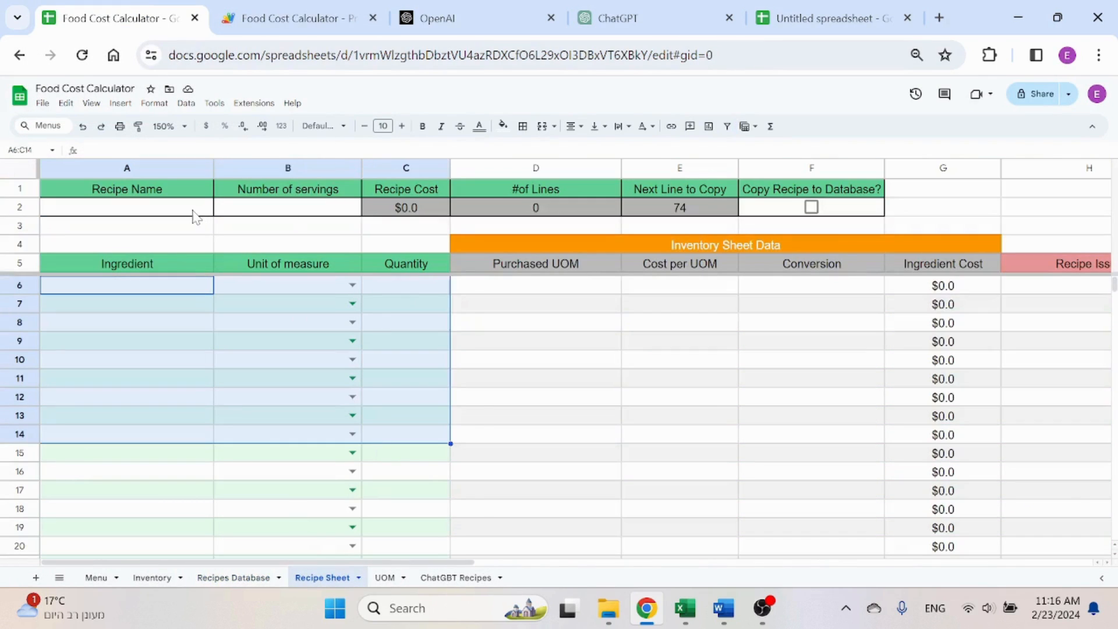
left_click_drag(194, 211, 287, 213)
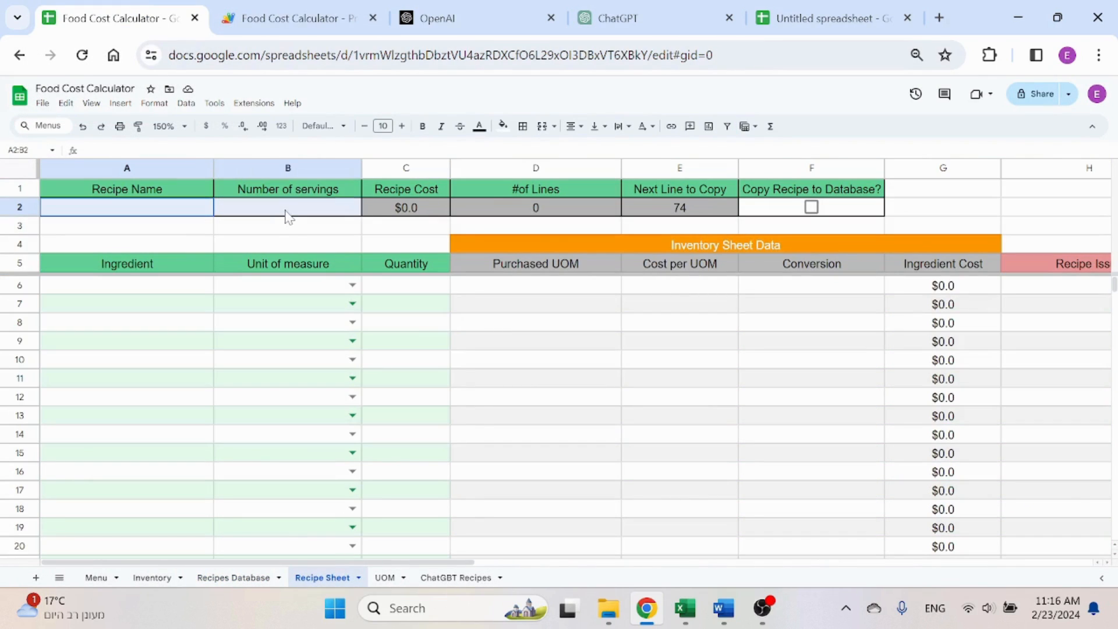
Examine row 2 of Recipes Database column by column, from the recipe inputs through the formulas up to %Food Cost
left_click(869, 214)
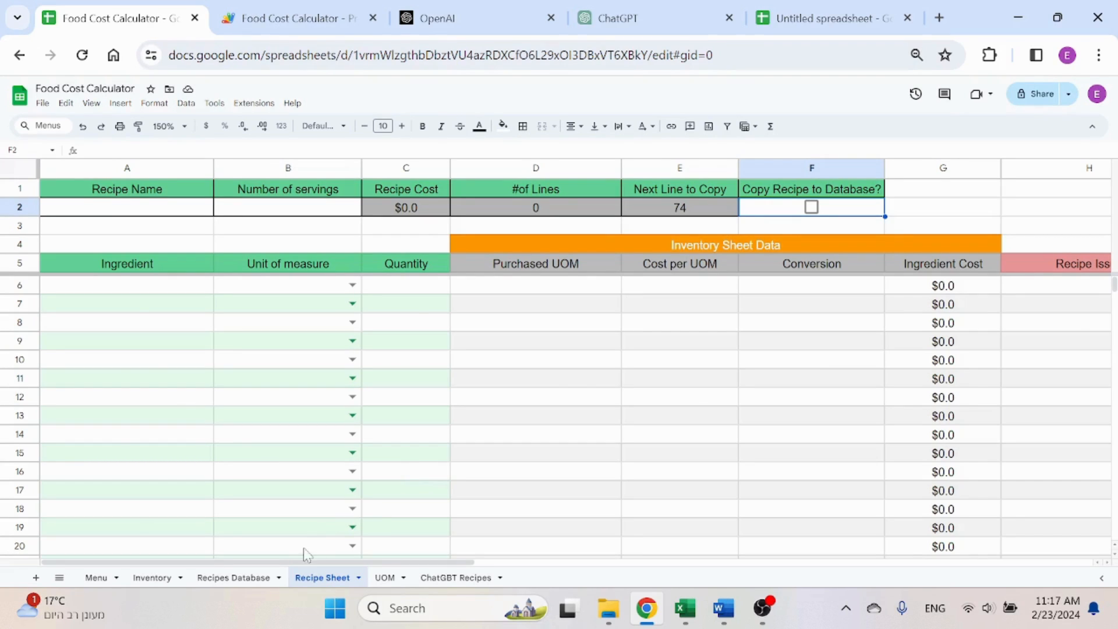
left_click(256, 578)
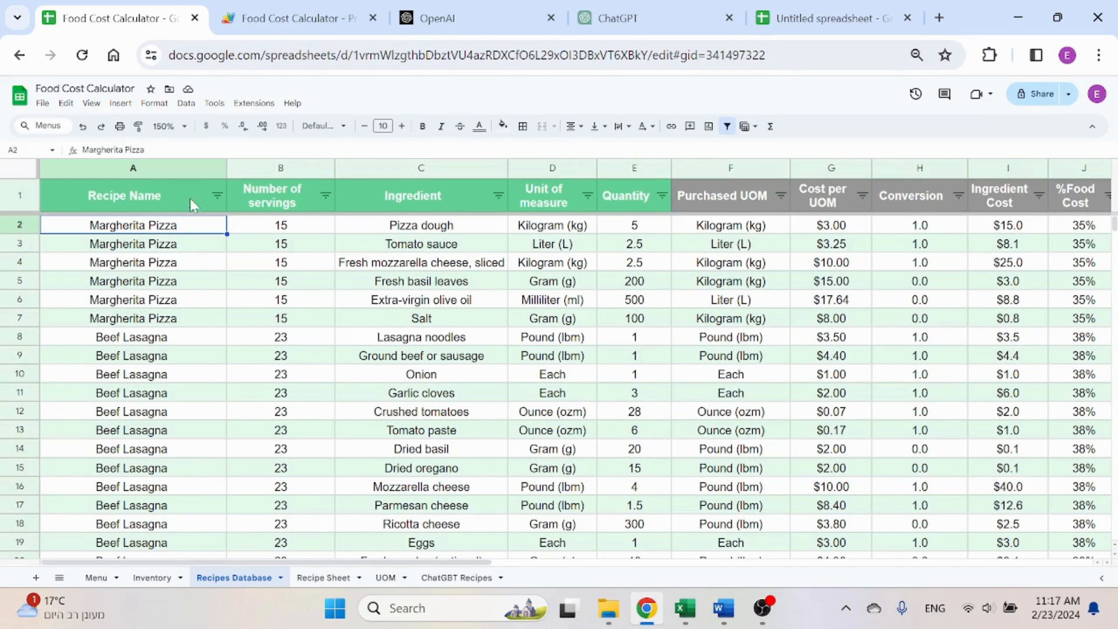
key("Right")
key("Right")
key("Right")
key("Right")
key("Right")
key("Right")
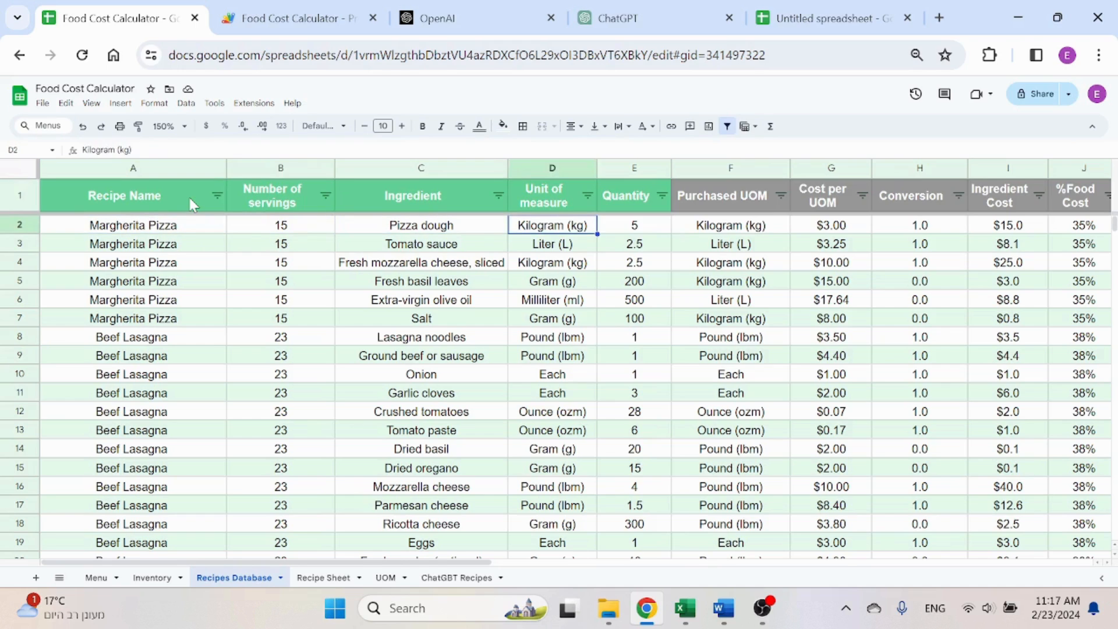
key("Right")
key("Right")
key("Right")
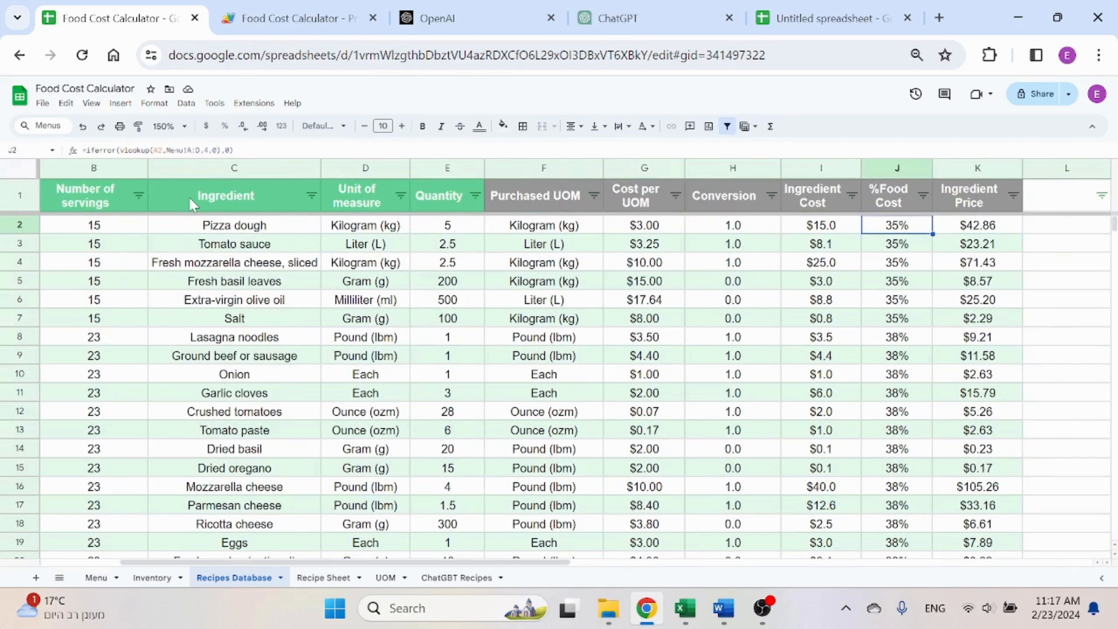
key("Left")
key("Left")
key("Left")
key("Left")
key("Right")
key("Right")
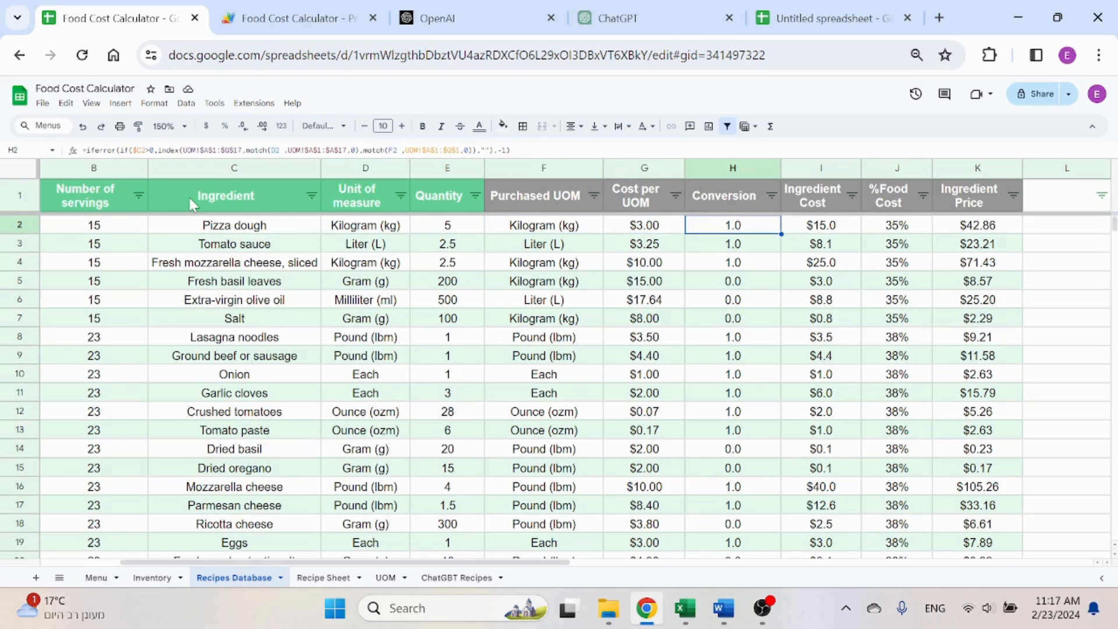
key("Right")
key("Right")
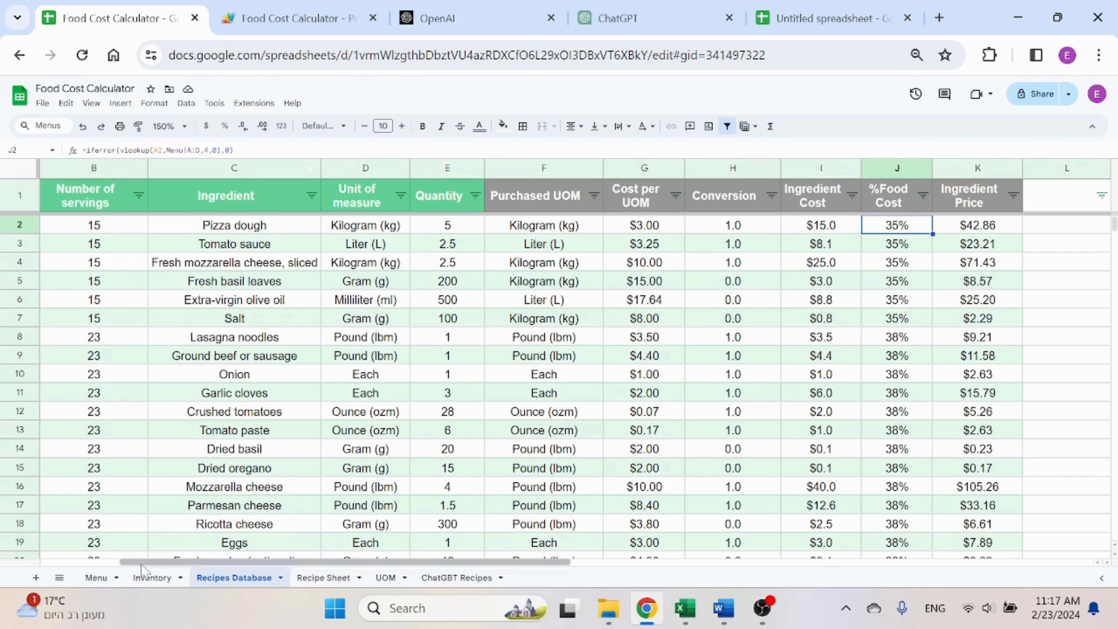
Set the %Food Cost of Vegetarian Lasagna on the Menu sheet to 42% and check its Serving Cost and Rounded Cost
left_click(99, 579)
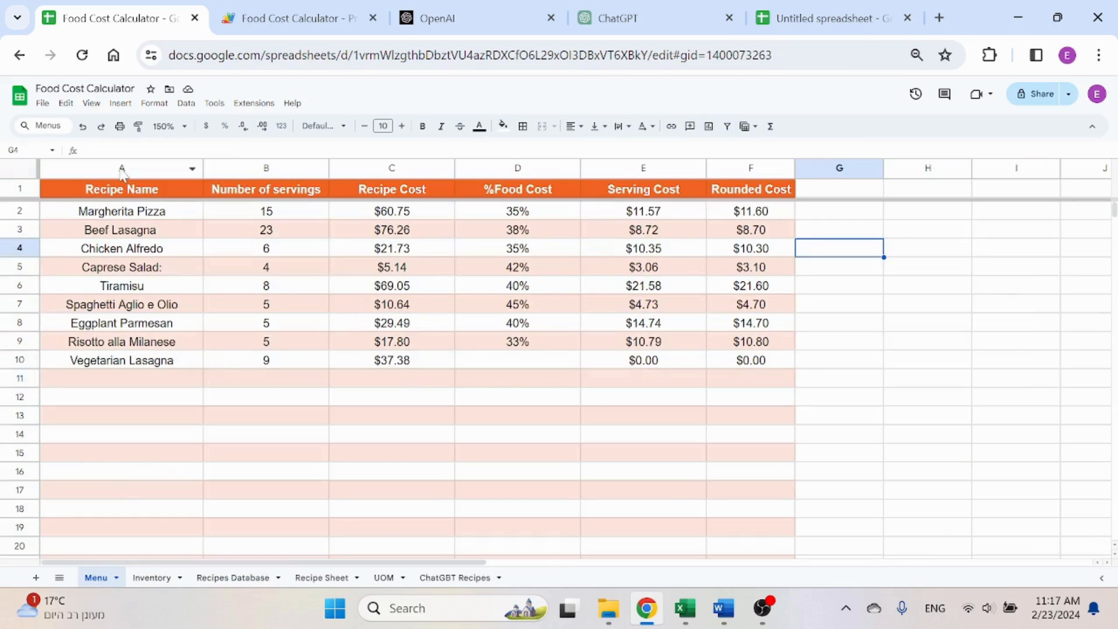
left_click_drag(122, 172, 569, 168)
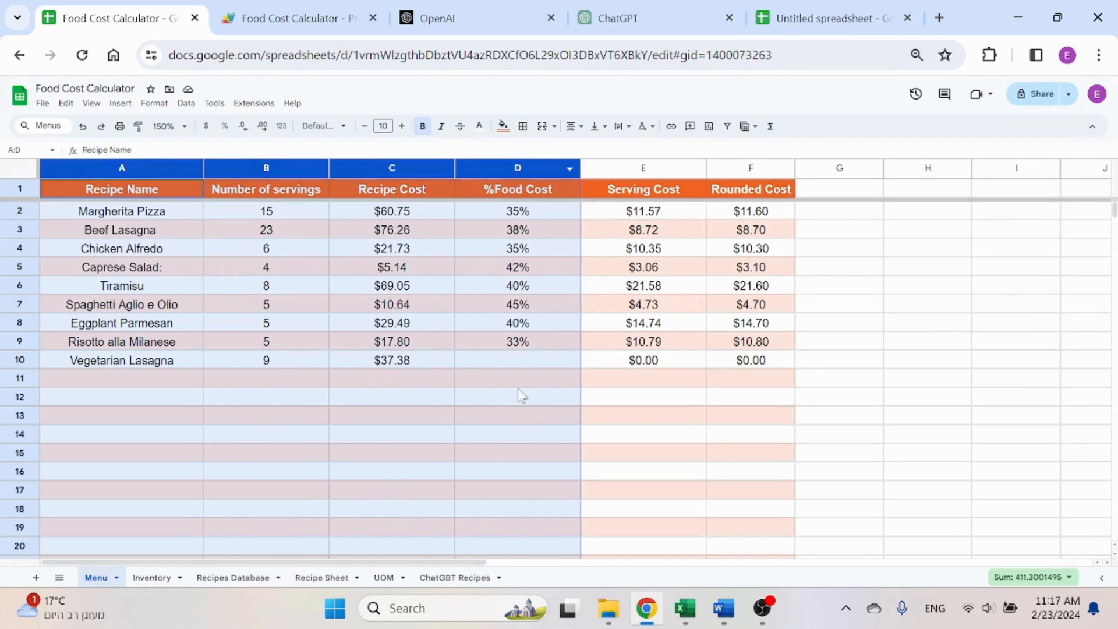
left_click(517, 364)
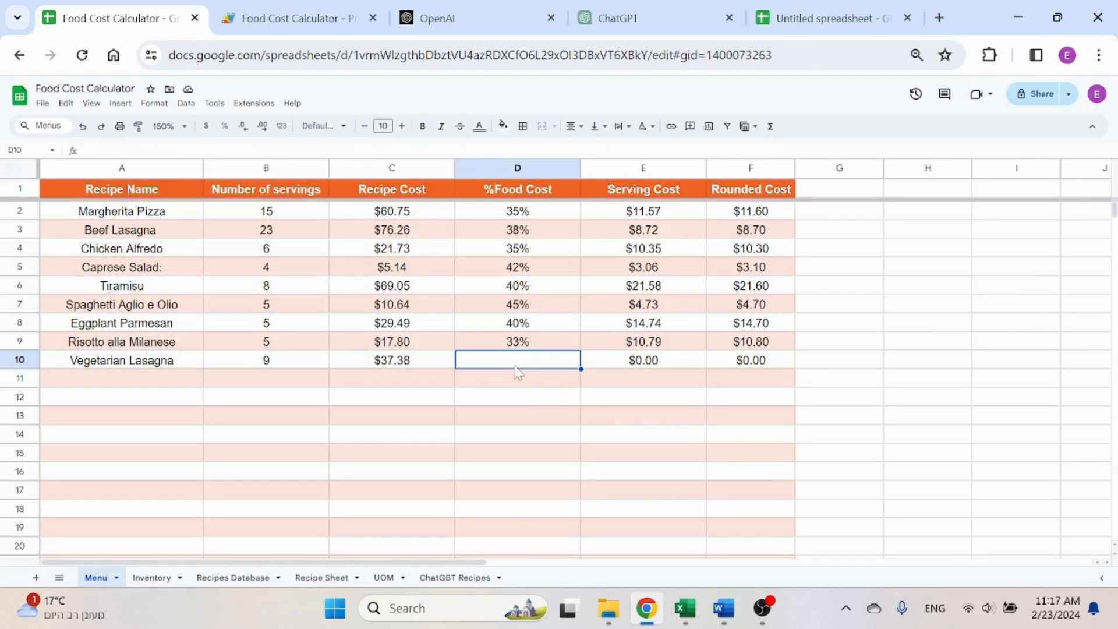
type("42")
key("Return")
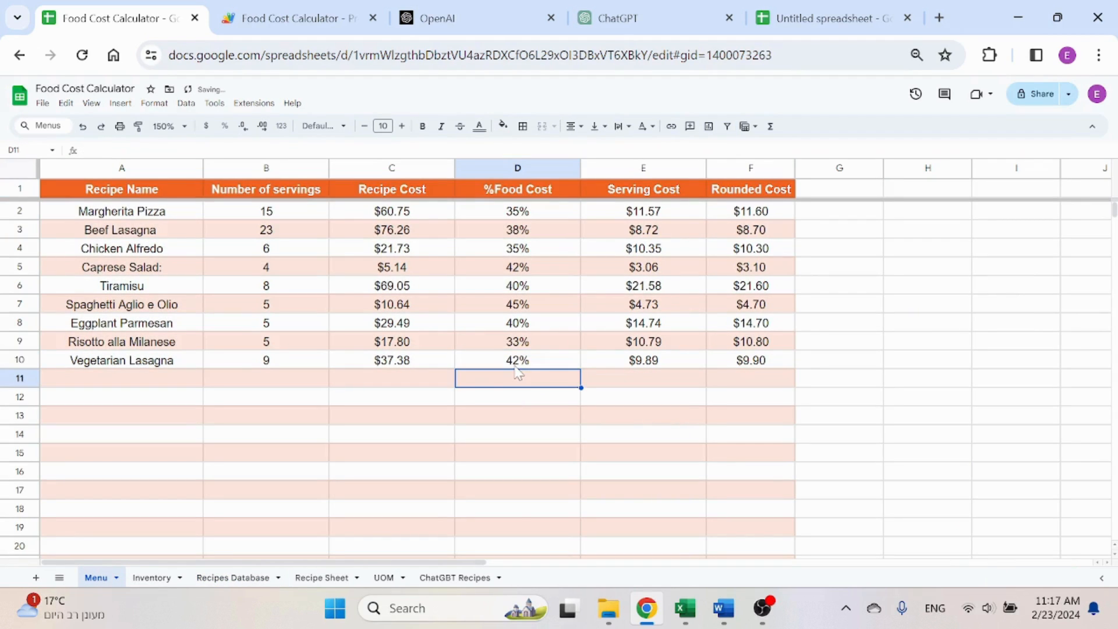
left_click(667, 362)
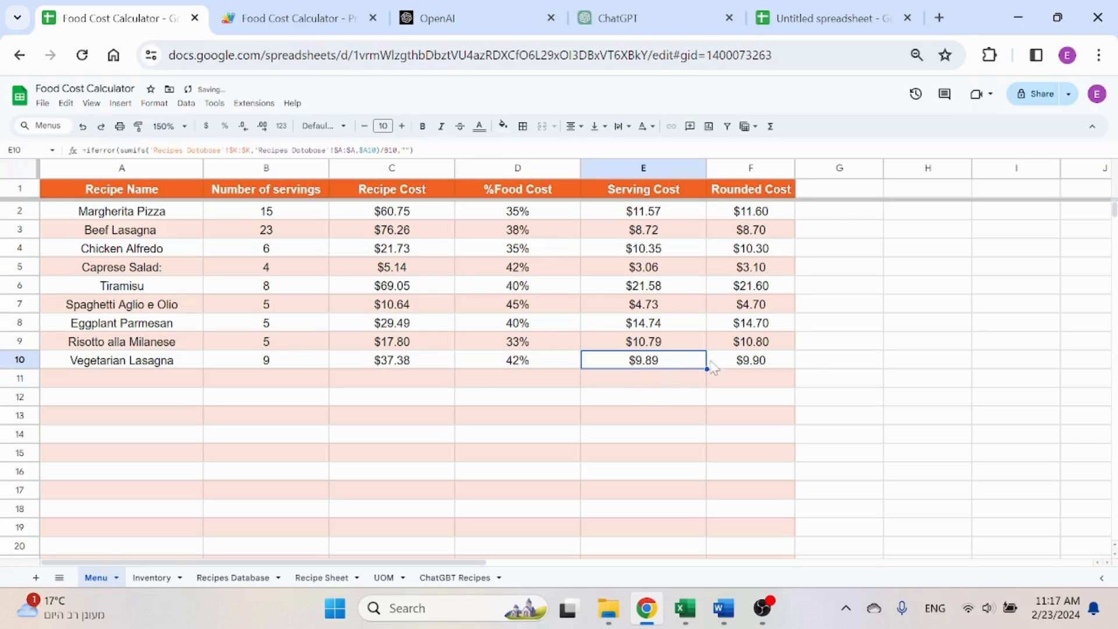
left_click(722, 362)
Examine the Ingredient Price formula in cell K2 of Recipes Database, leaving it unedited
left_click(232, 578)
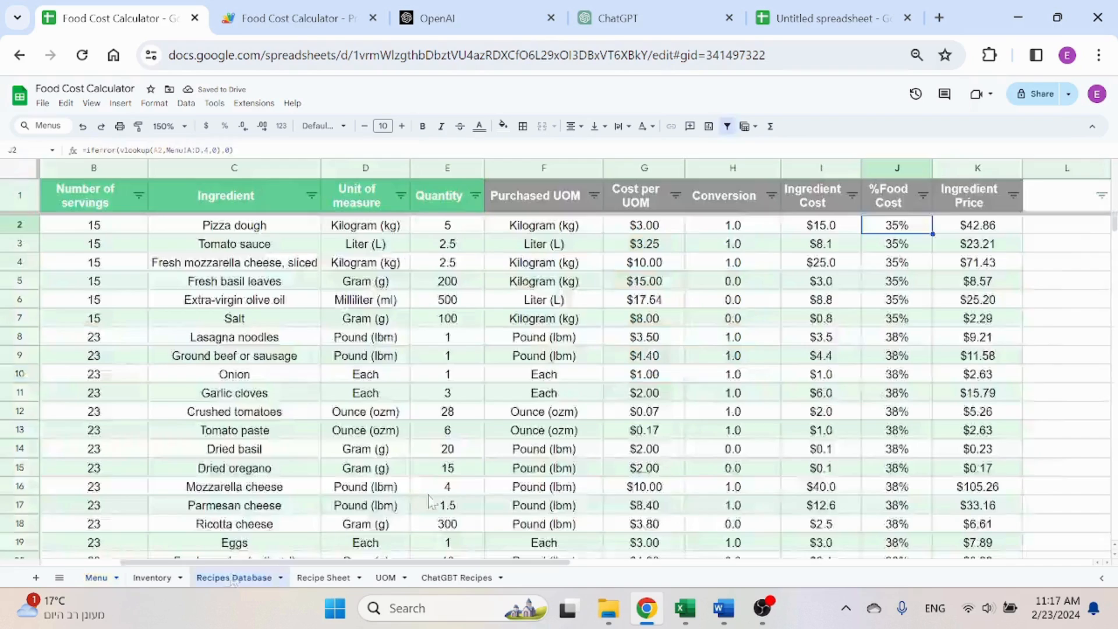
left_click(998, 232)
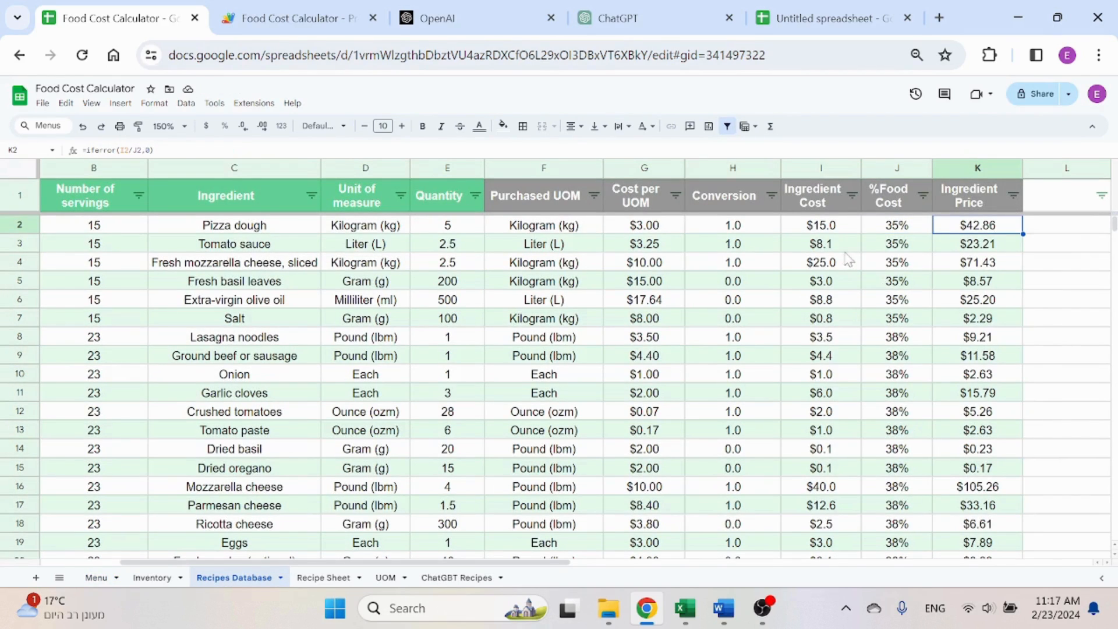
key("Return")
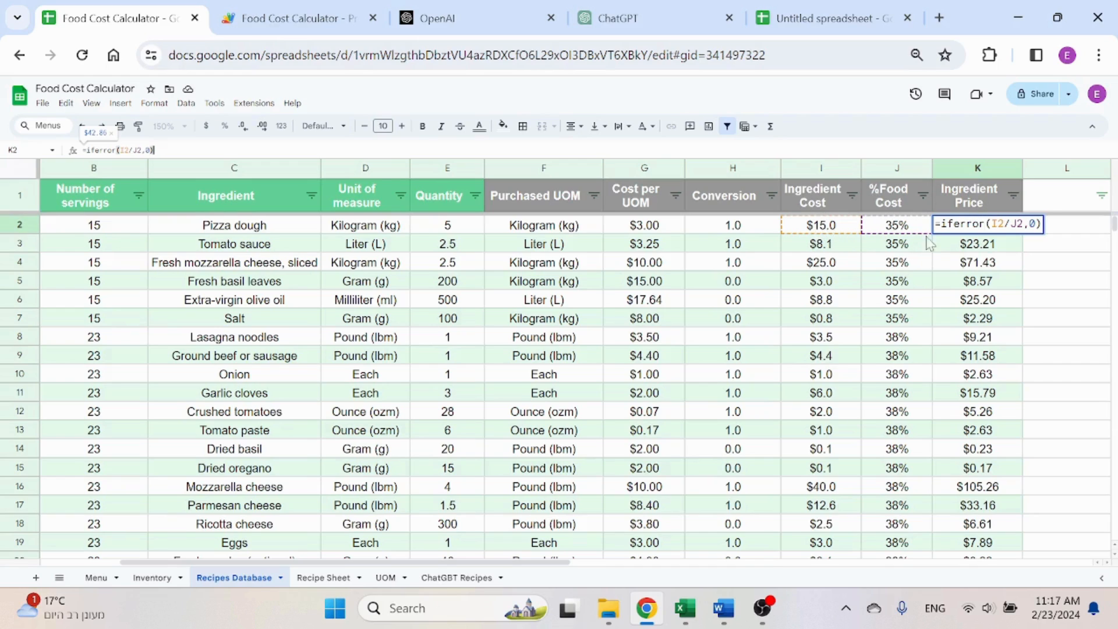
key("Return")
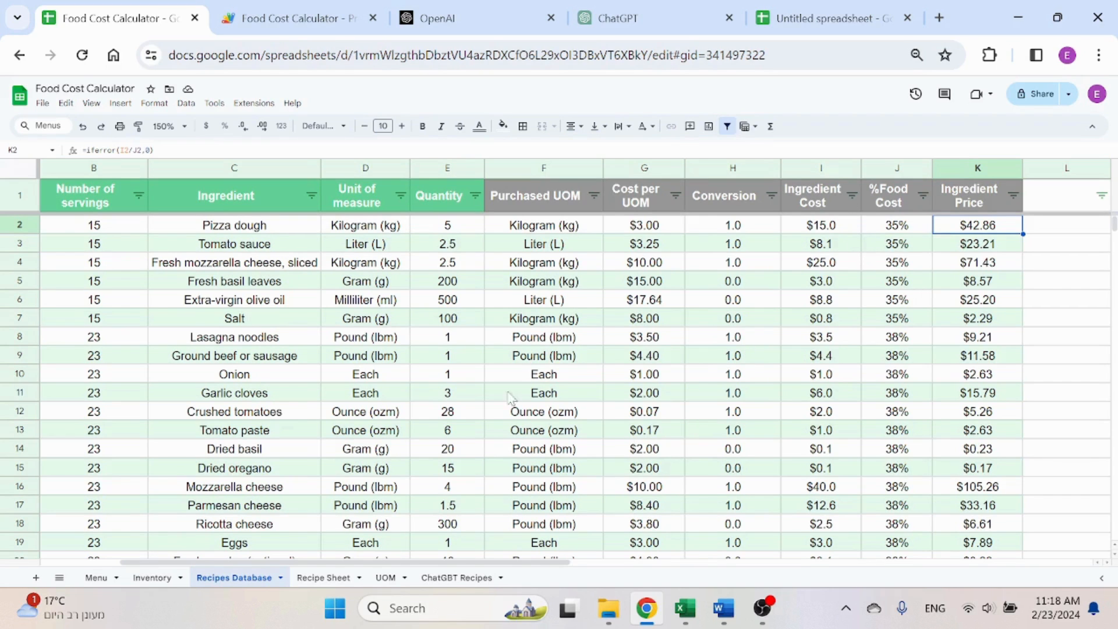
Review the Parmesan cheese row on the Inventory sheet and inspect the Cost per UOM formula in E39
left_click(152, 578)
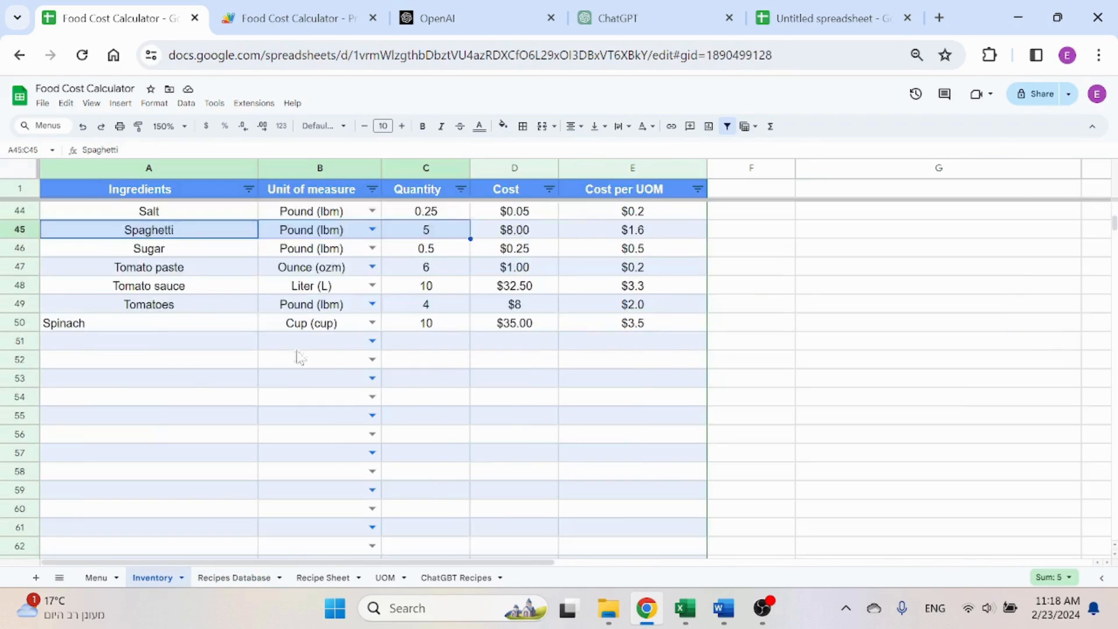
scroll(297, 355, "up", 2)
left_click(178, 213)
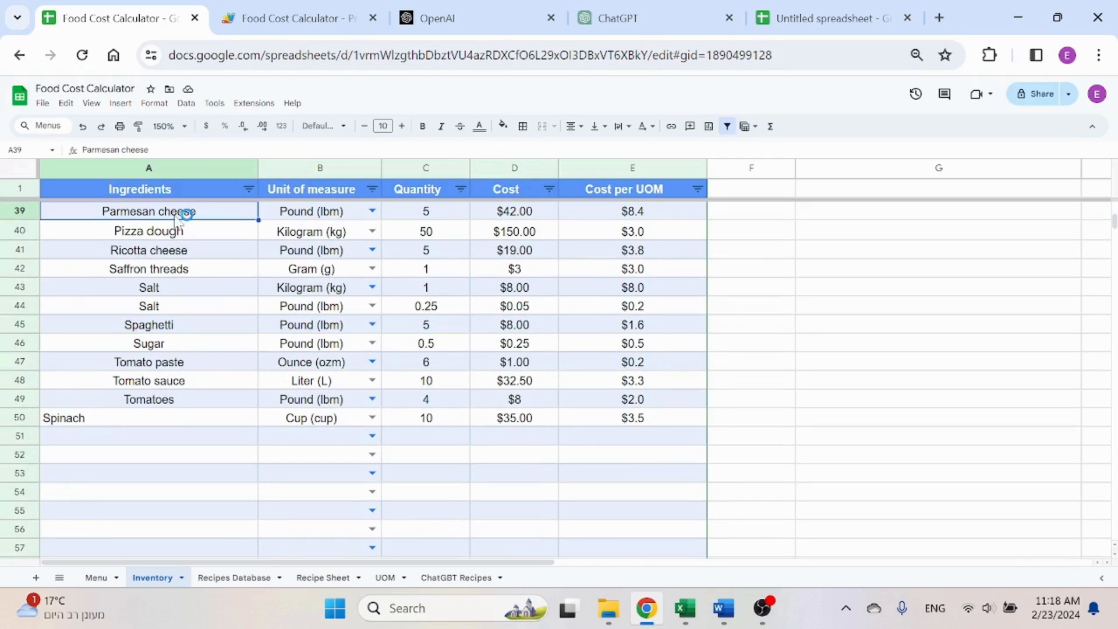
left_click(303, 215)
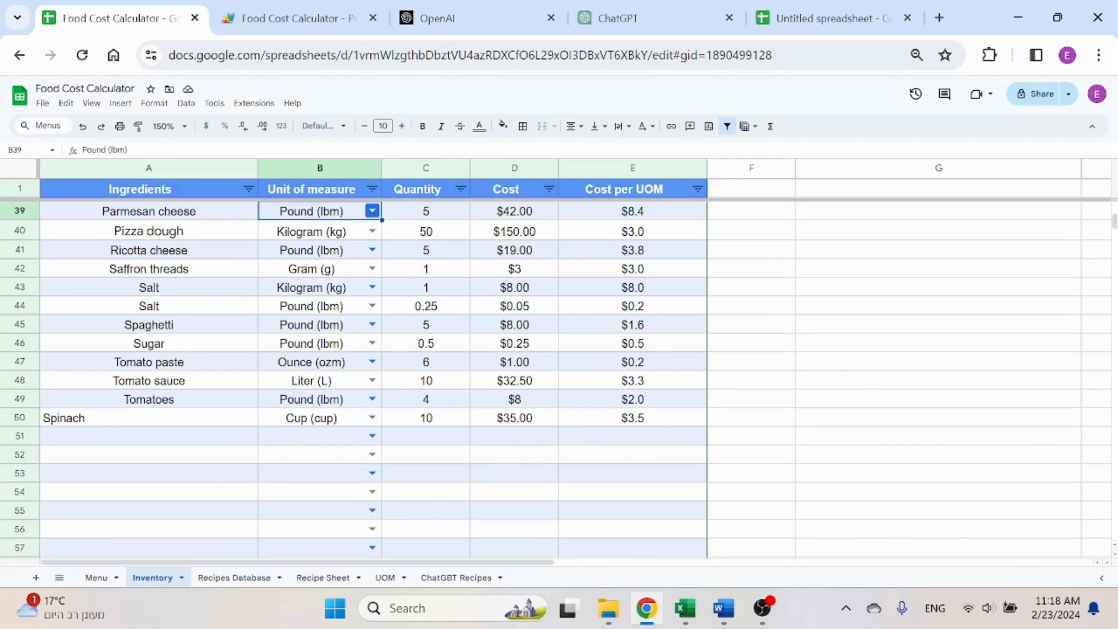
left_click(372, 211)
left_click(426, 211)
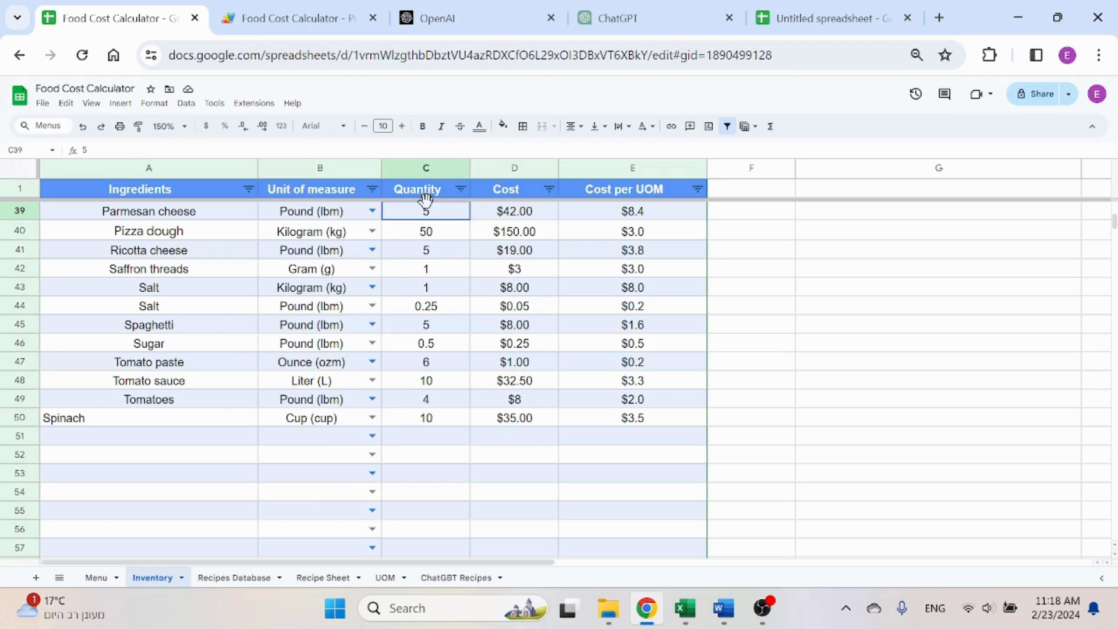
left_click(512, 219)
left_click(660, 219)
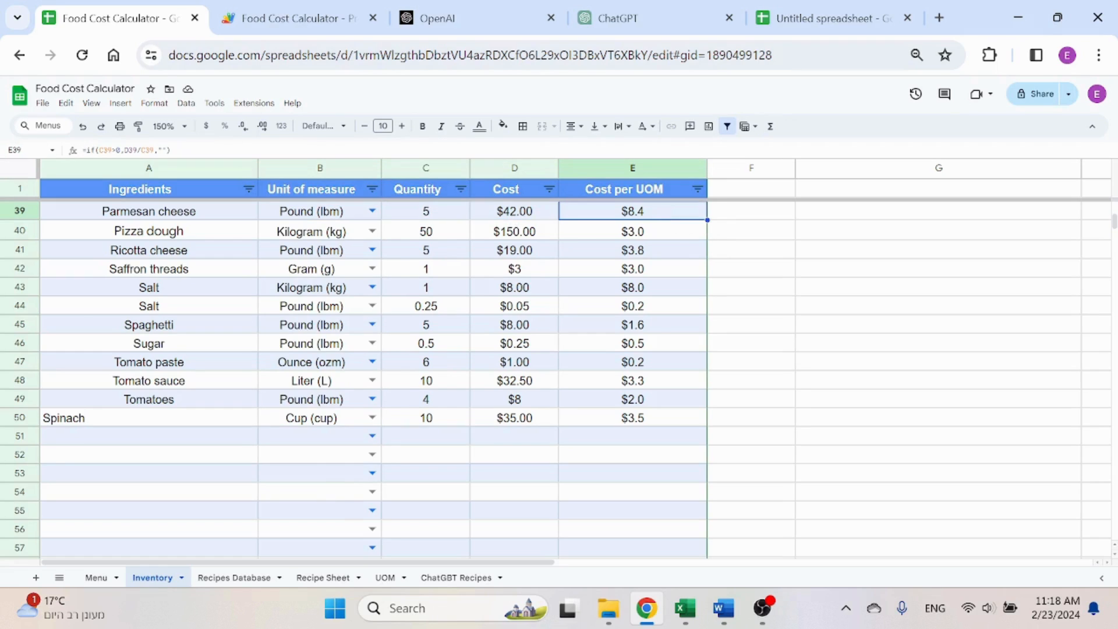
key("Return")
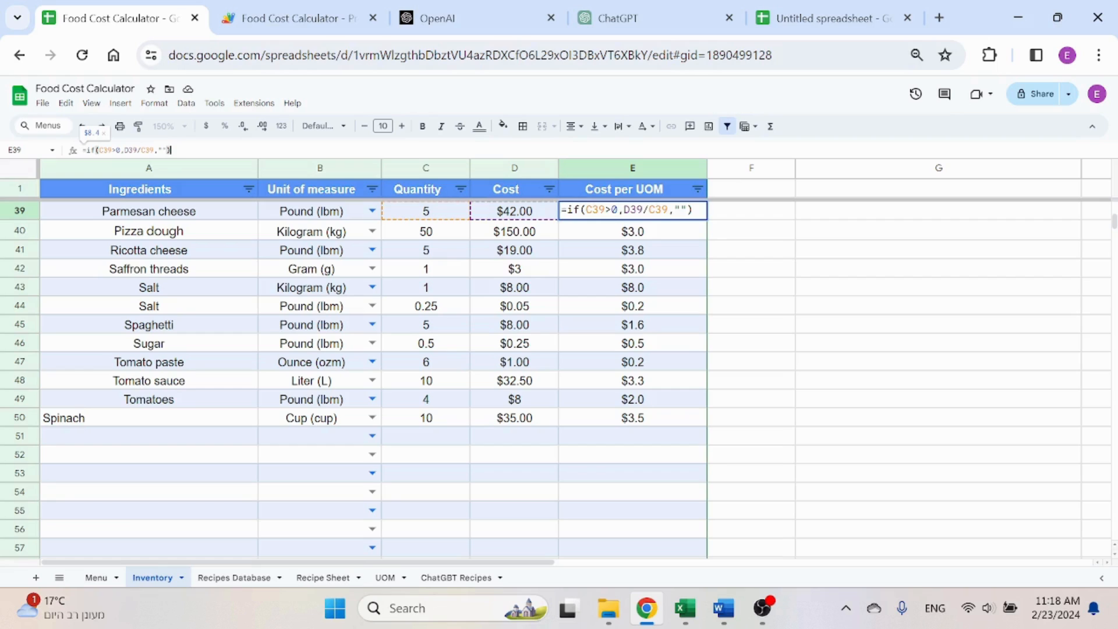
key("Escape")
Check how far the Cost per UOM column extends below the Spinach row on Inventory, and return to the first ingredient
left_click(650, 424)
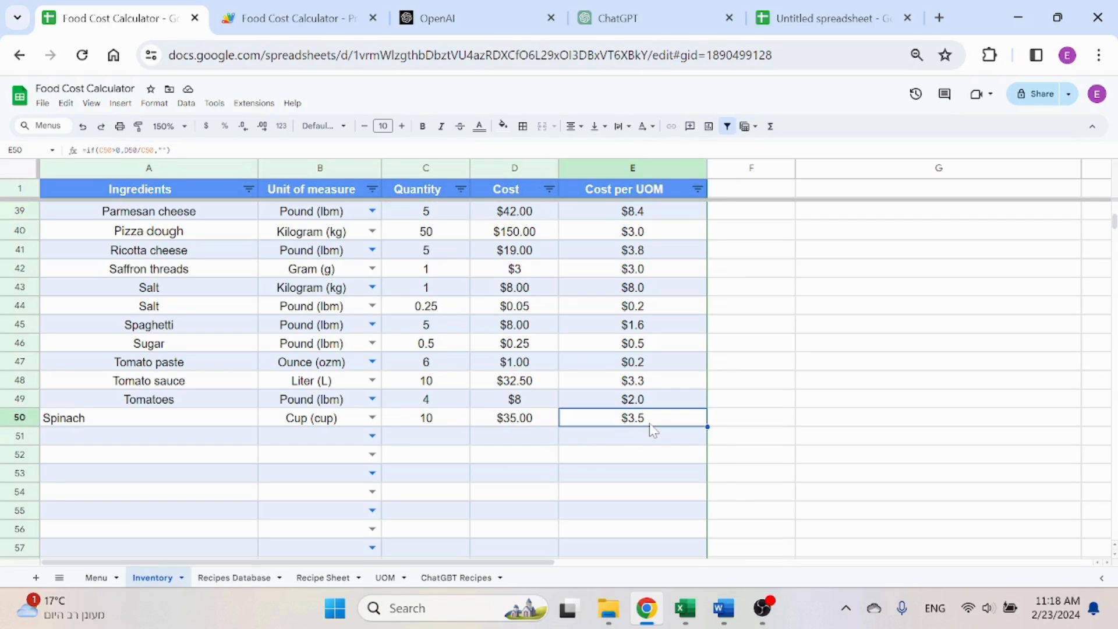
key("ctrl+shift+Down")
scroll(650, 424, "down", 2)
left_click(609, 338)
left_click(531, 192)
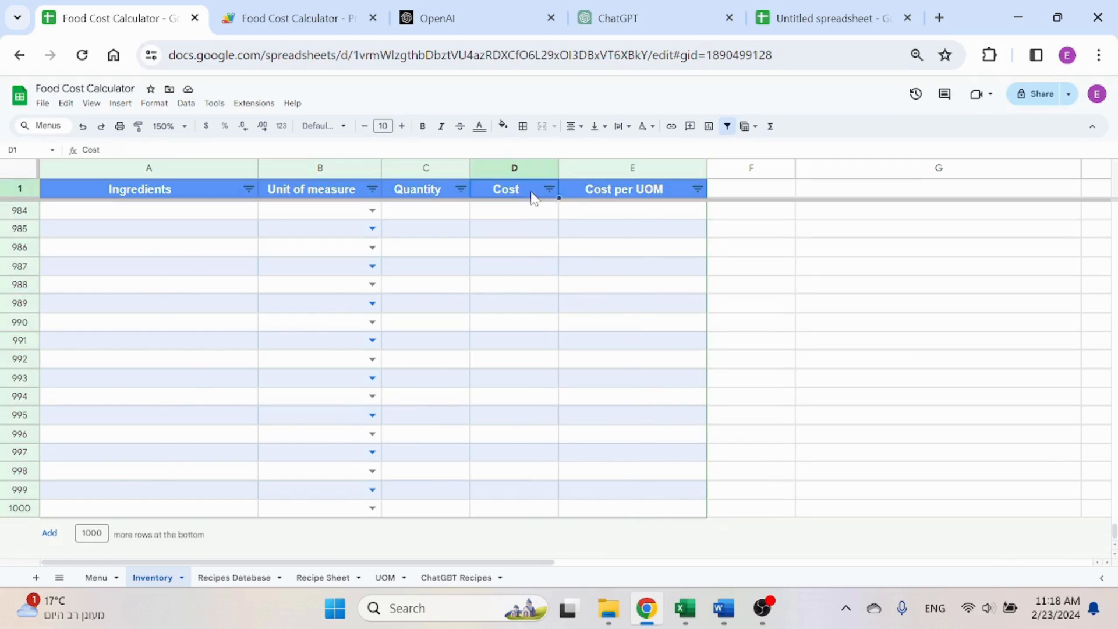
key("Down")
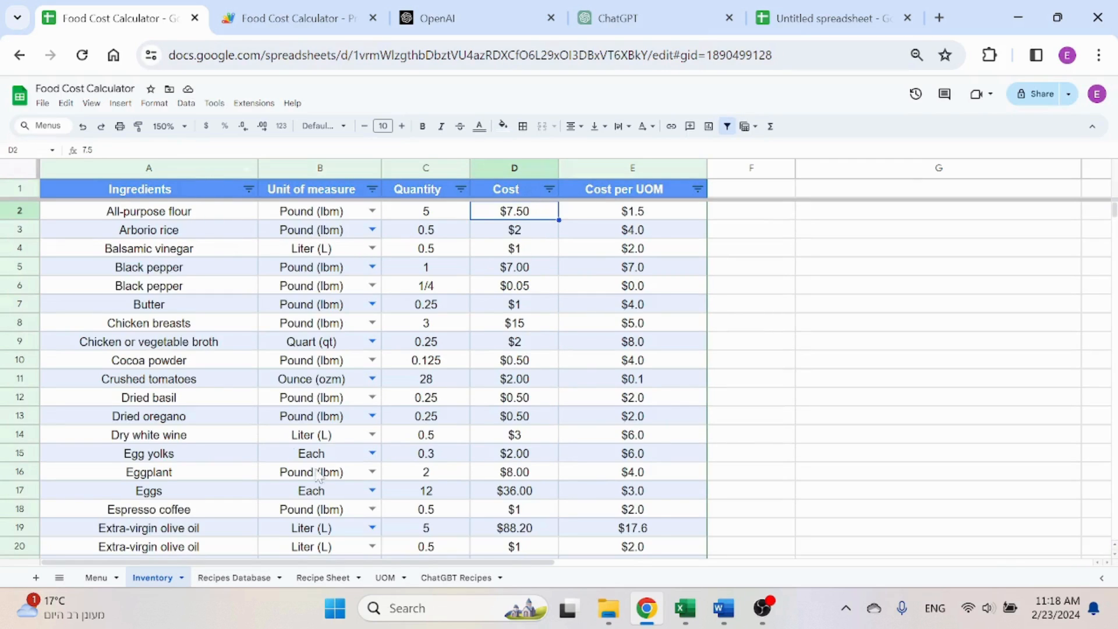
Try green and brown alternating color styles on Inventory columns A to E, and close the settings without applying them
left_click(232, 577)
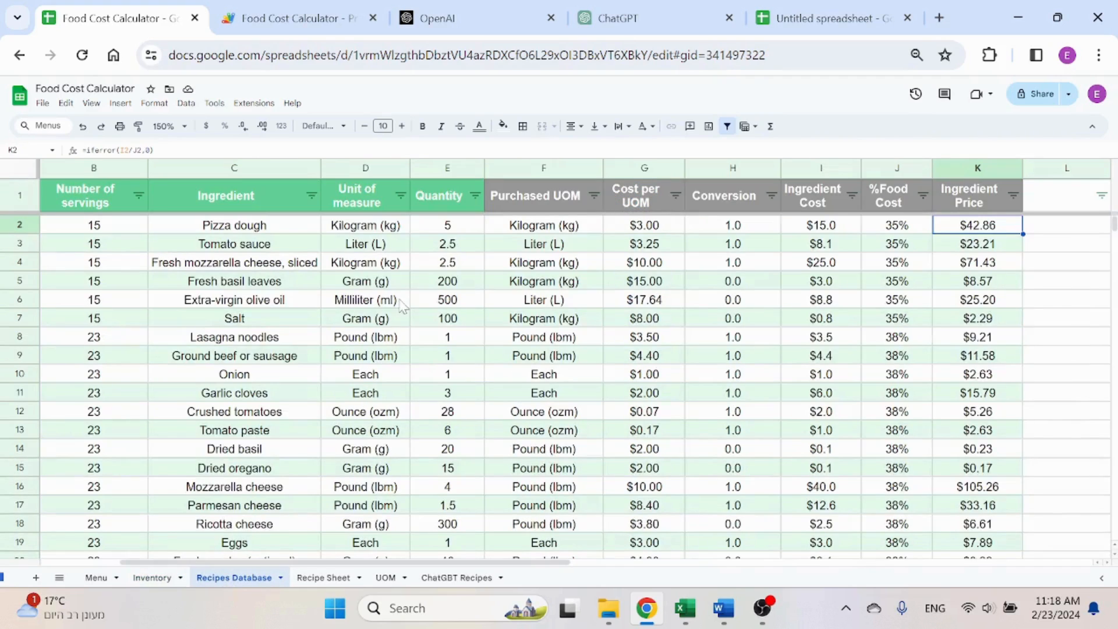
left_click(152, 579)
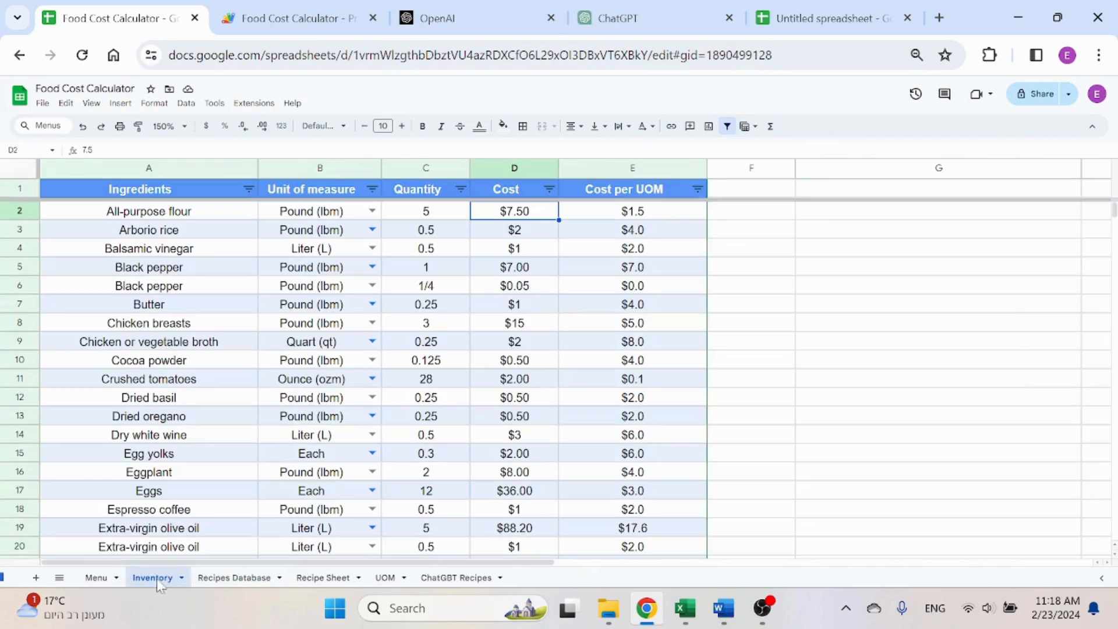
left_click_drag(160, 169, 599, 171)
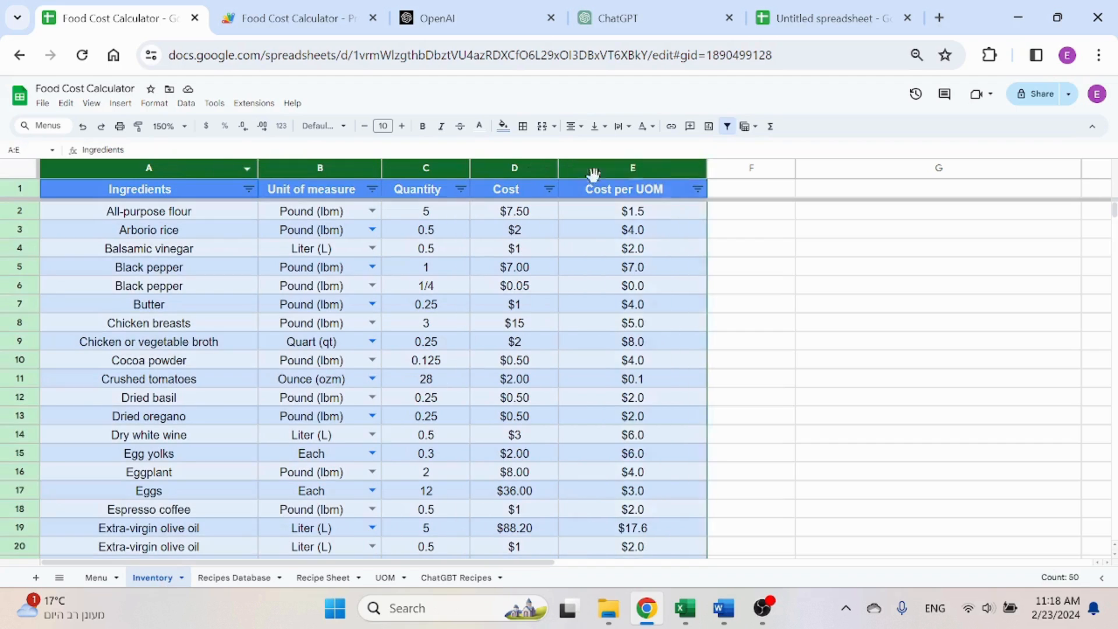
left_click(154, 103)
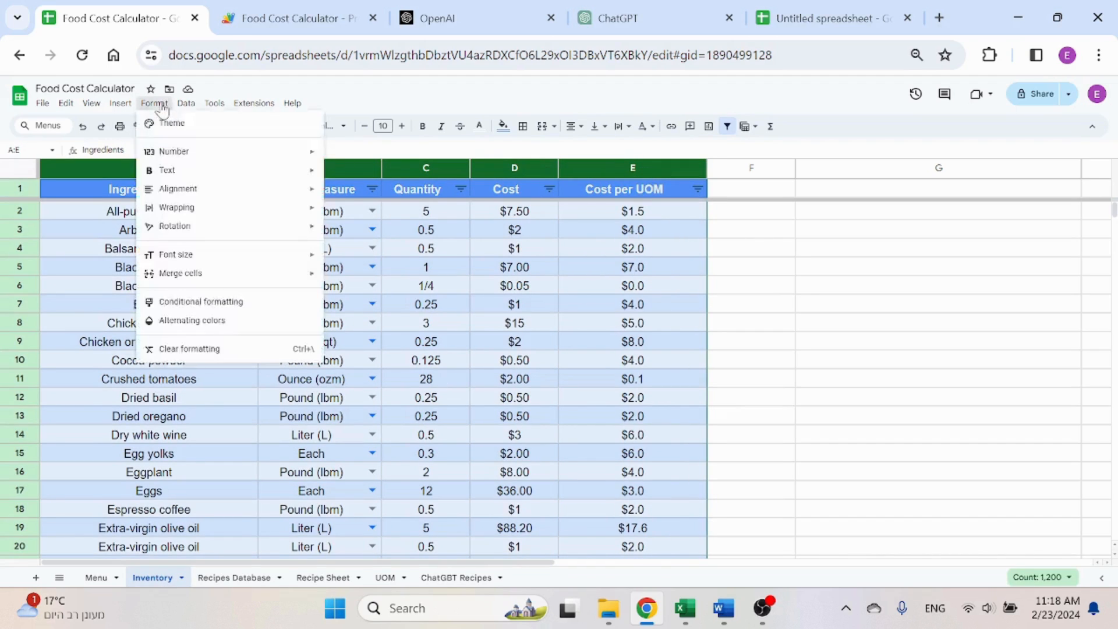
left_click(206, 327)
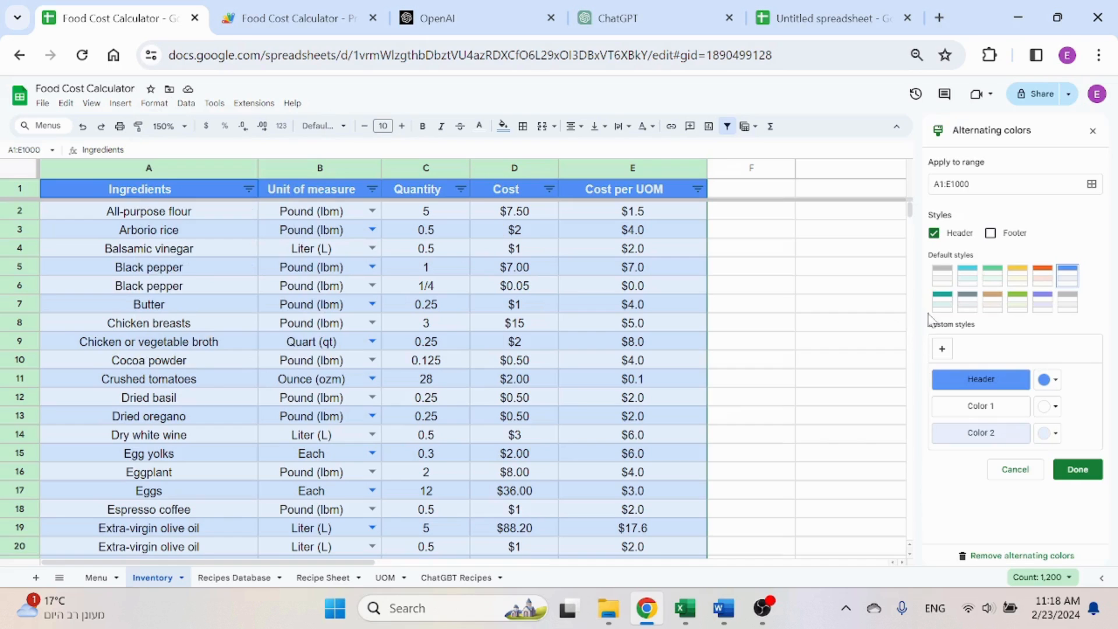
left_click(1000, 282)
left_click(990, 303)
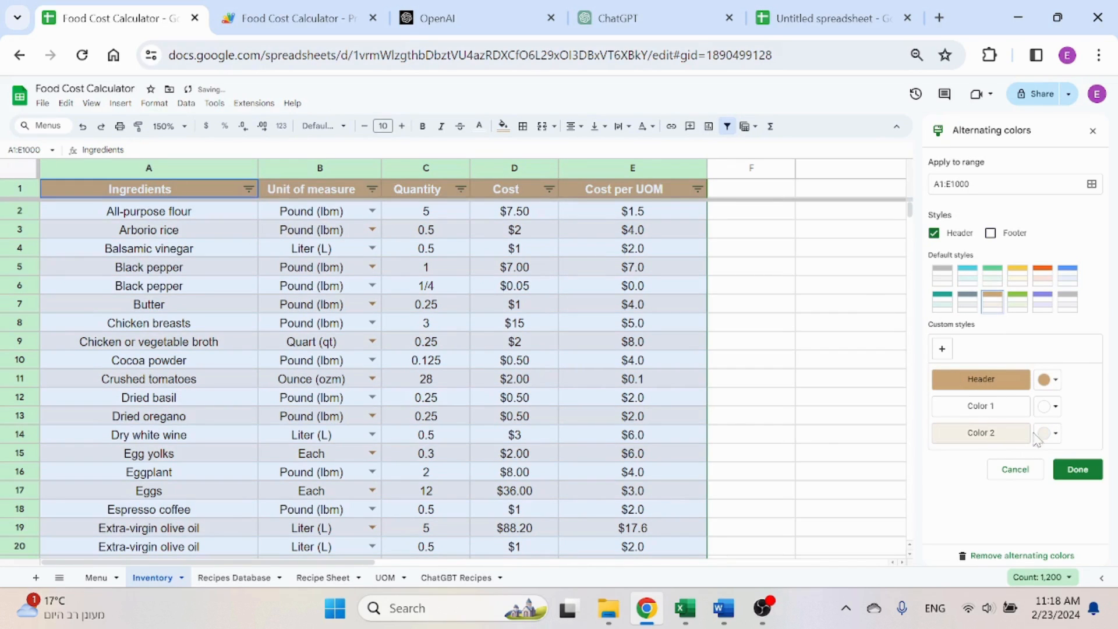
left_click(1047, 380)
left_click(1079, 401)
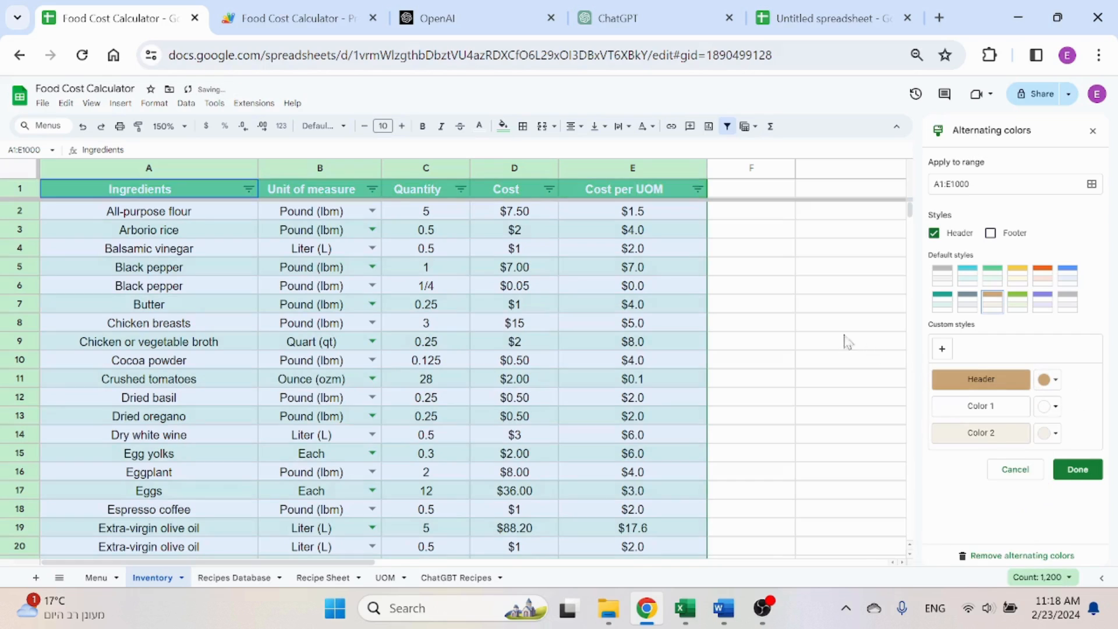
left_click(793, 310)
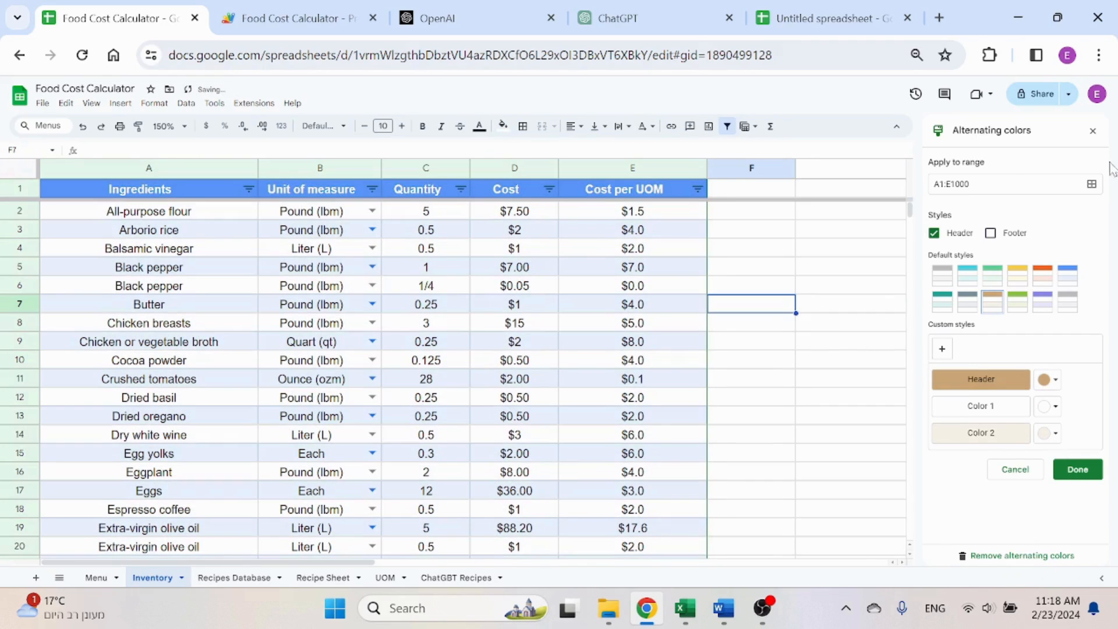
left_click(1093, 131)
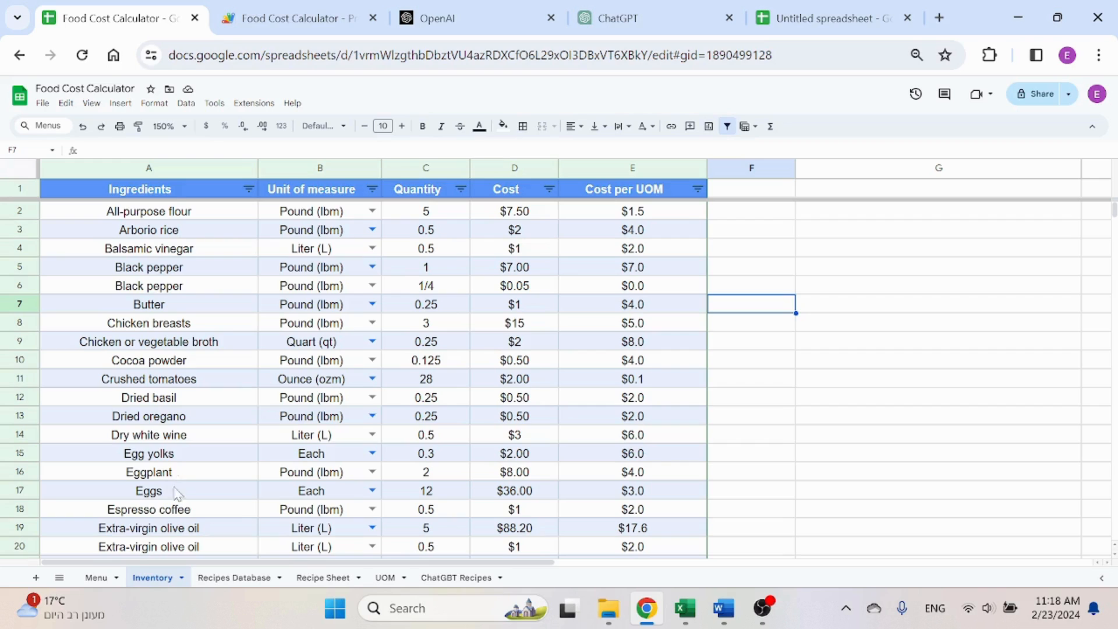
Examine the formula that builds the Recipe Name list in cell A2 of the Menu sheet
left_click(96, 578)
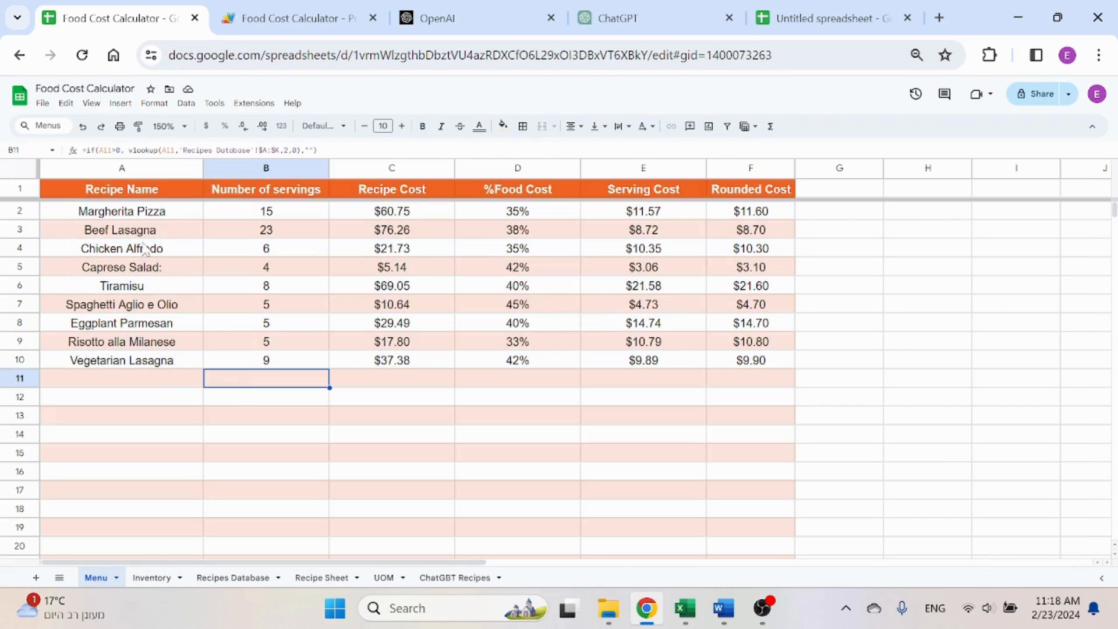
left_click(133, 212)
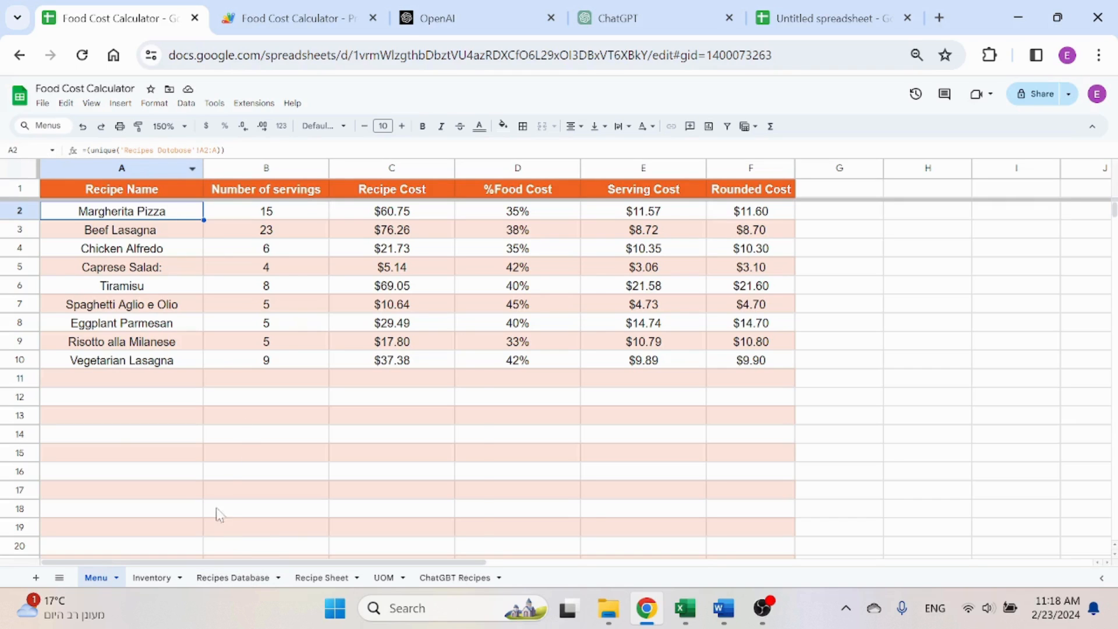
Review the repeated Margherita Pizza names in A2:A7 of Recipes Database against the Recipe Name formula in Menu cell A2
left_click(233, 577)
left_click(136, 168)
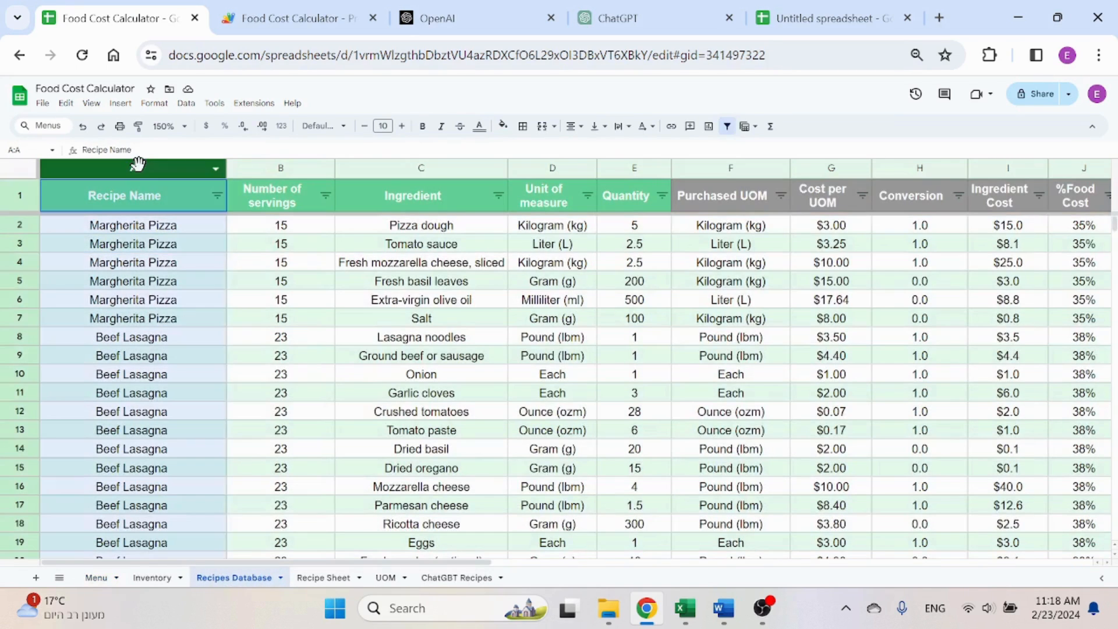
left_click(143, 232)
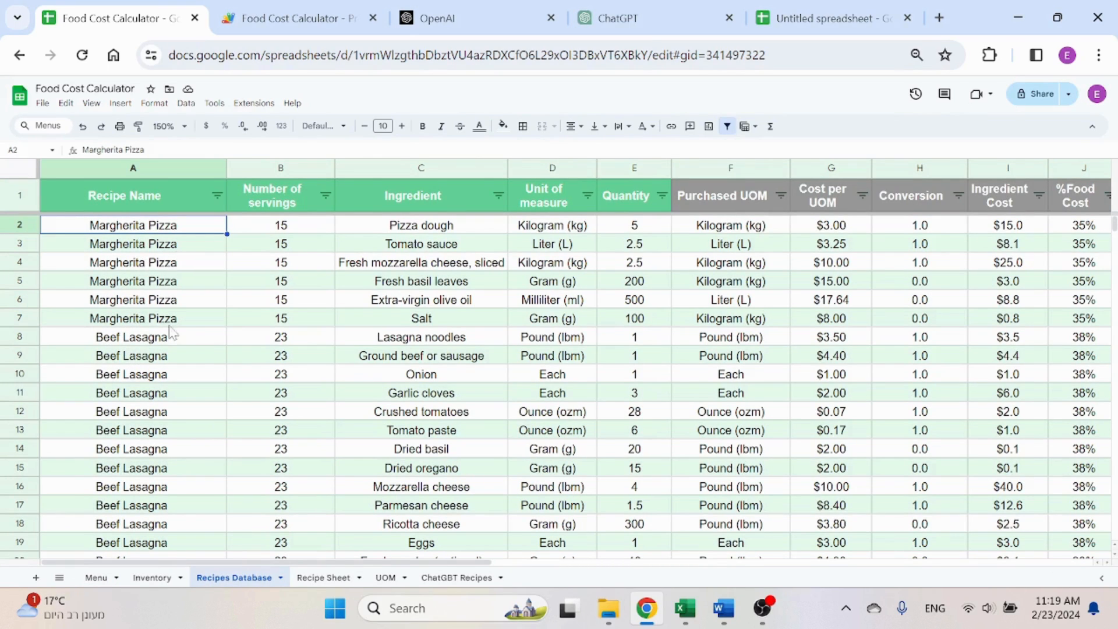
left_click_drag(170, 327, 167, 235)
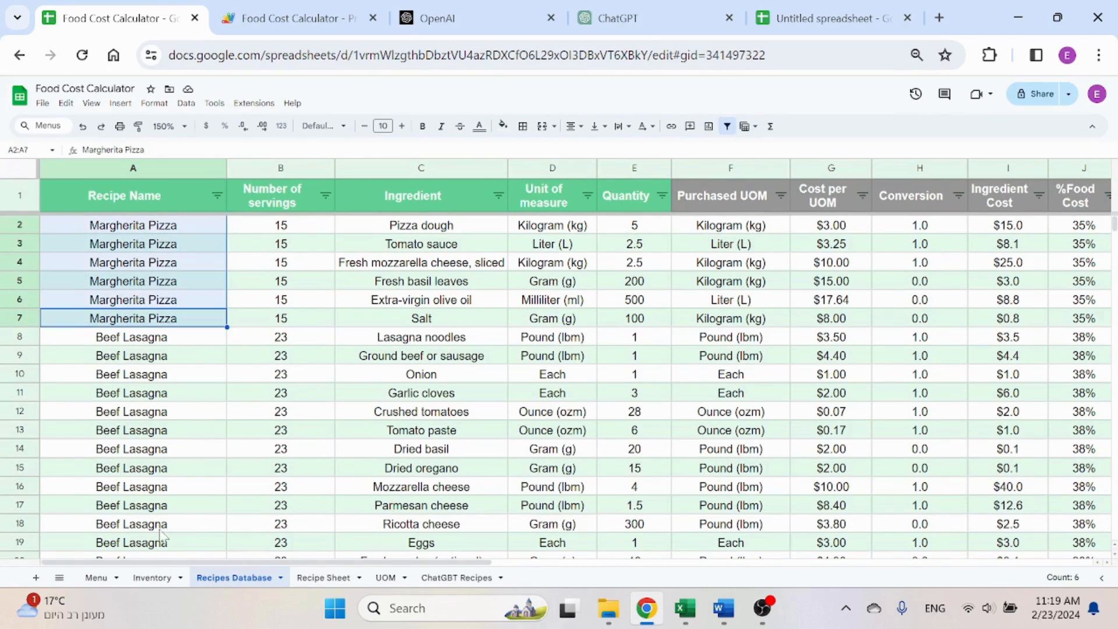
left_click(98, 577)
left_click(163, 213)
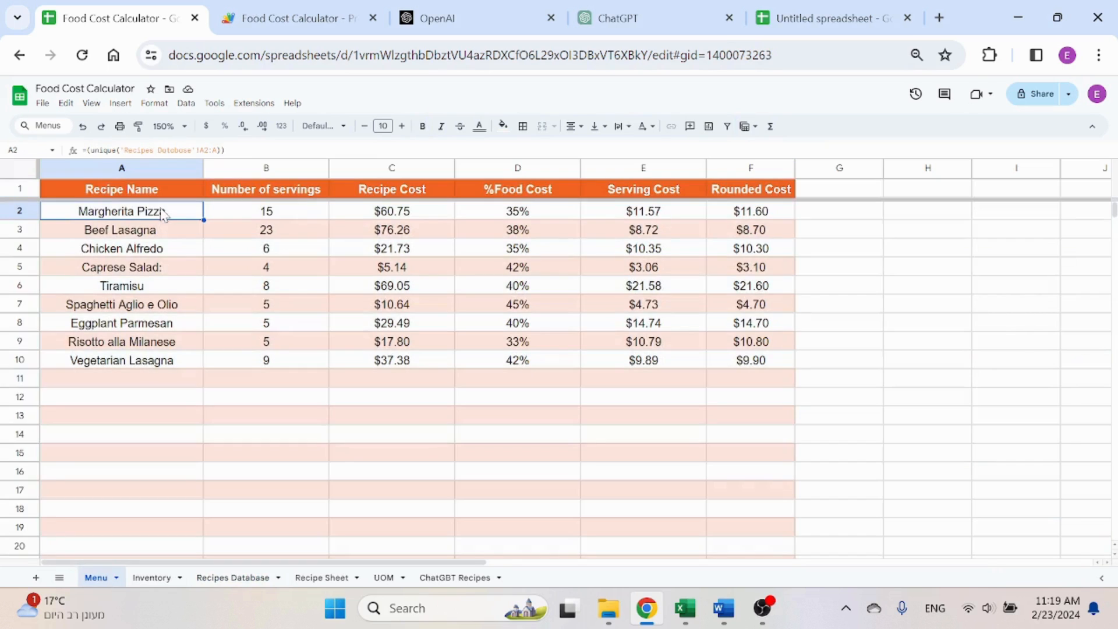
Examine the VLOOKUP formula for Number of servings in Menu cell B2 and the Recipes Database sheet it references
left_click(294, 218)
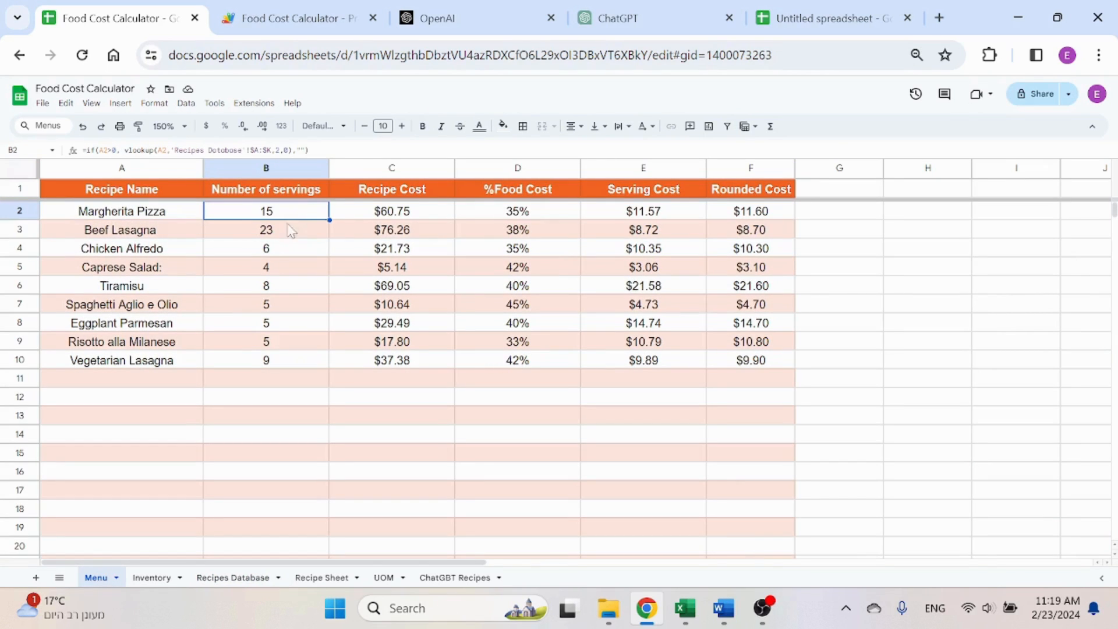
key("F2")
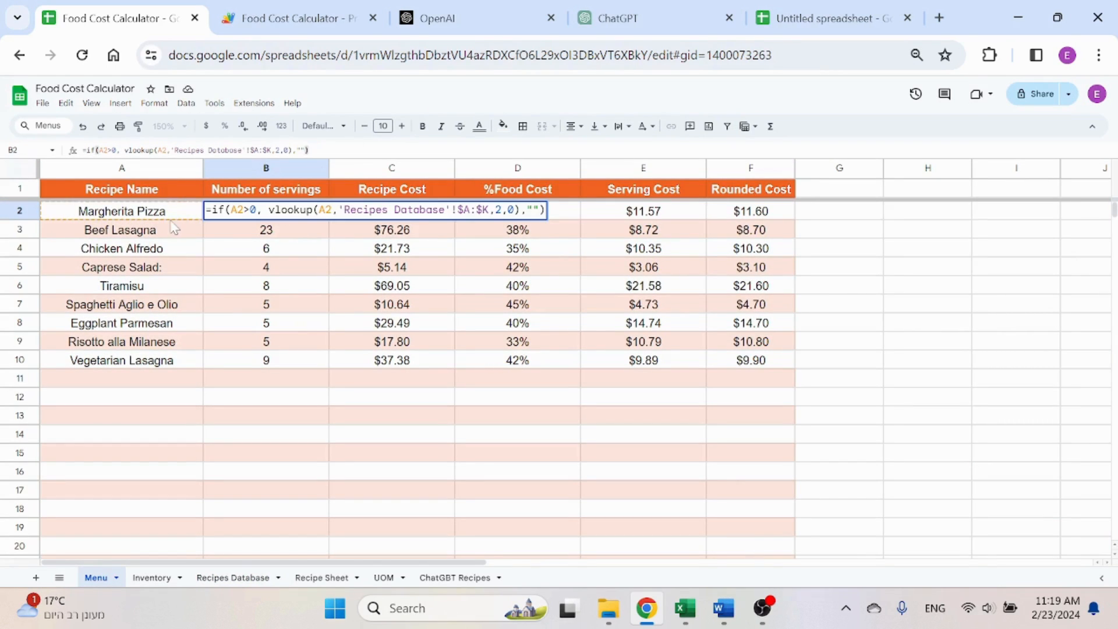
key("Escape")
left_click(233, 577)
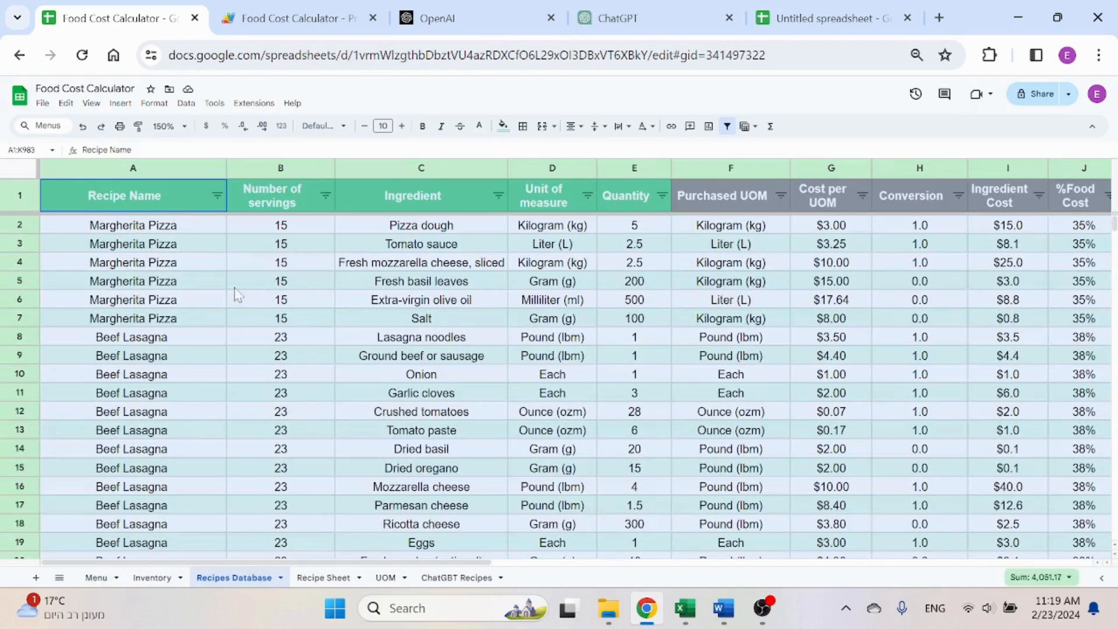
left_click(169, 578)
scroll(218, 530, "down", 3)
left_click(96, 577)
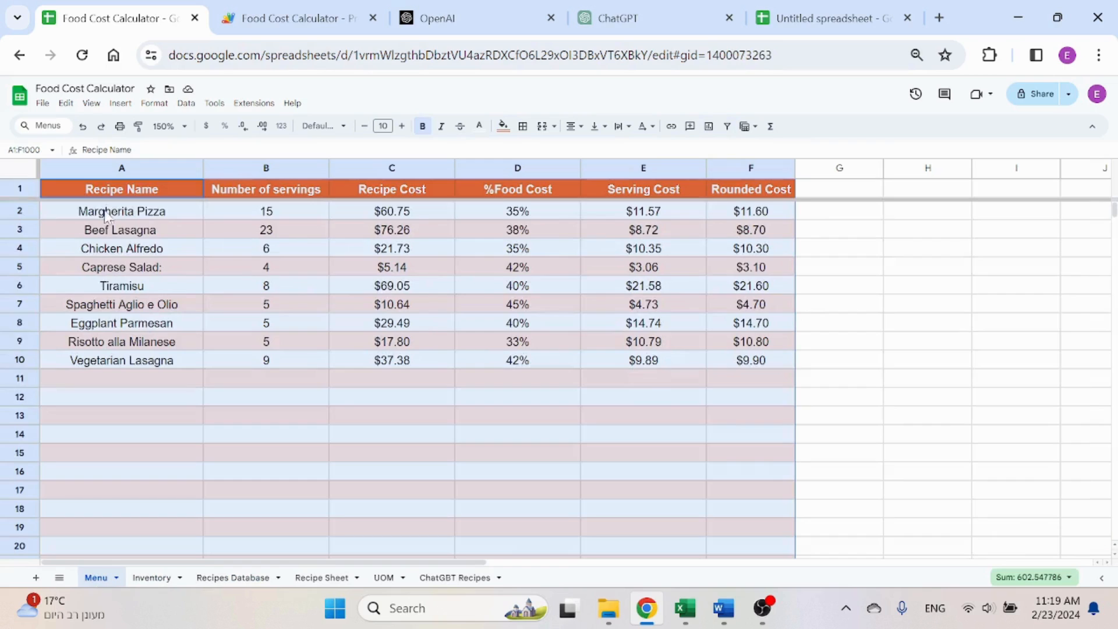
Extend the UNIQUE formula in Menu cell A2 to the range 'Recipes Database'!A2:B
left_click(106, 213)
left_click(213, 150)
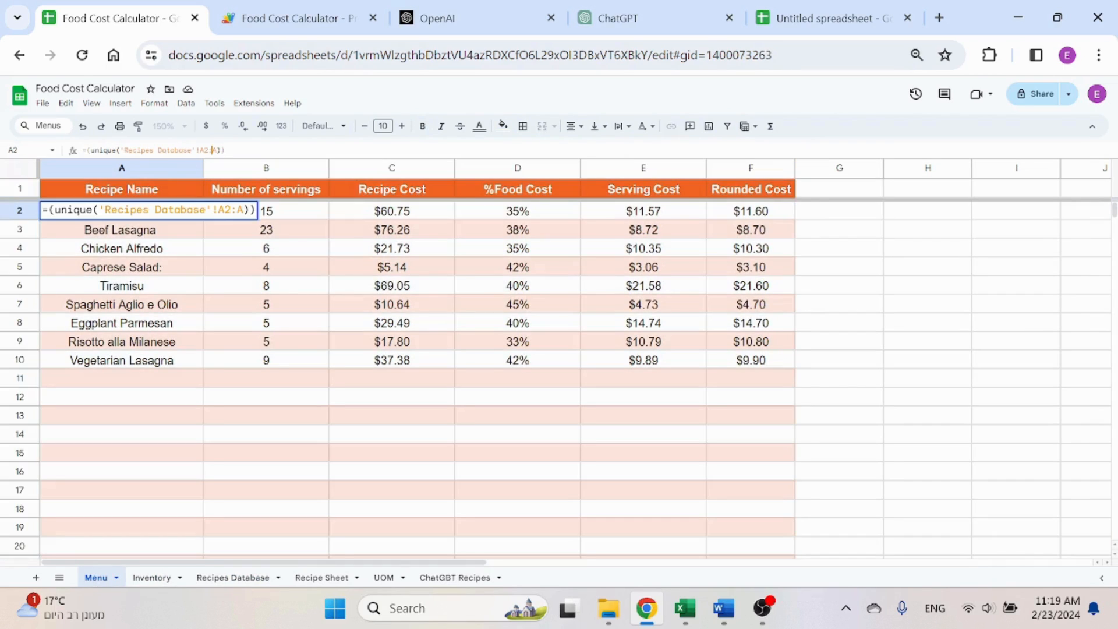
key("Delete")
type("B")
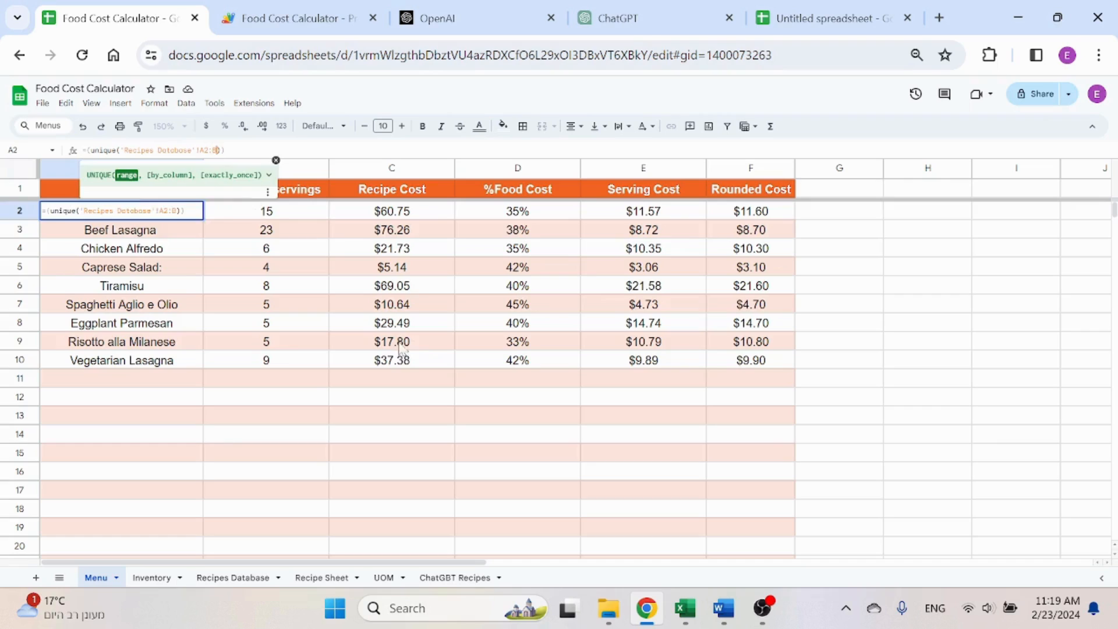
key("Return")
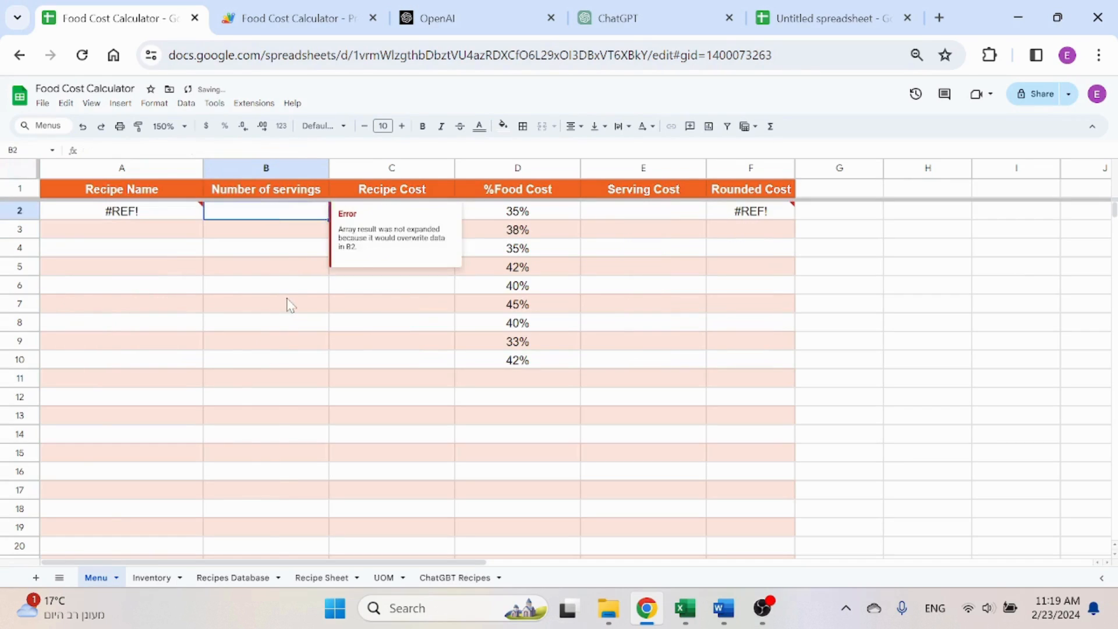
Clear the old lookup formulas from the Number of servings column on Menu, from B2 down to row 1000, and return to A2
left_click(274, 323)
left_click_drag(291, 211, 278, 425)
key("Delete")
left_click(285, 379)
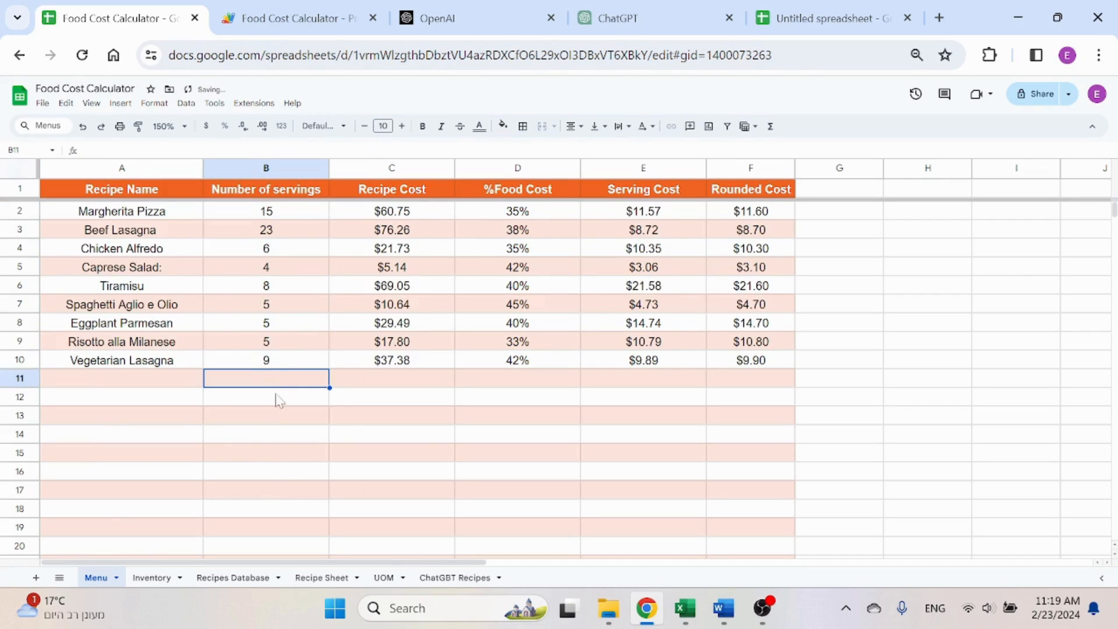
key("ctrl+shift+Down")
key("ctrl+shift+Down")
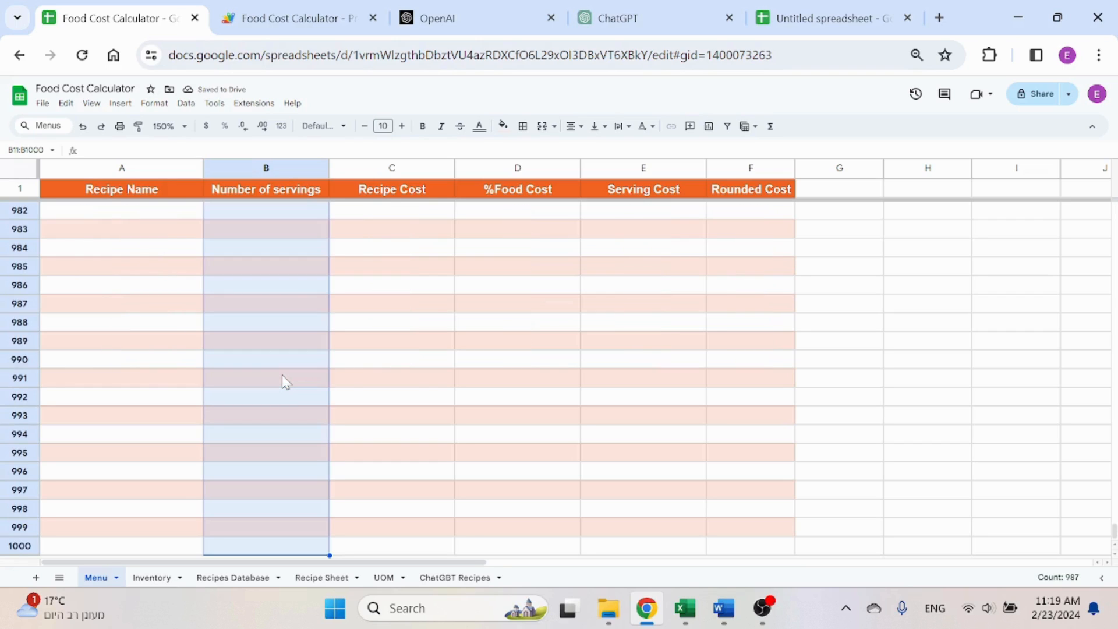
key("Delete")
key("ctrl+Up")
scroll(285, 382, "up", 1)
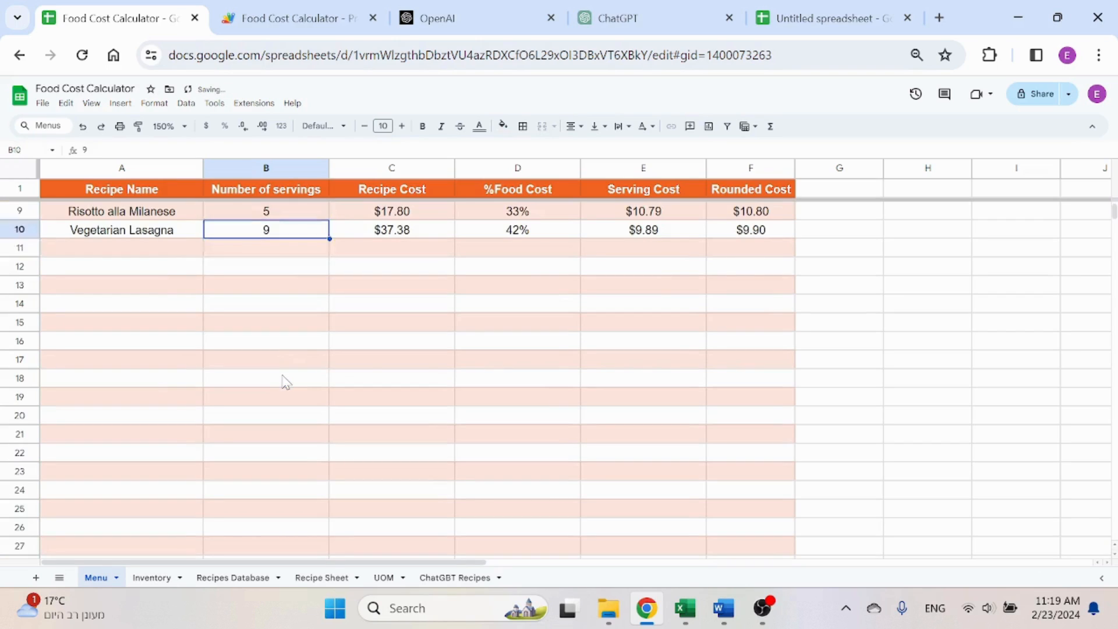
key("ctrl+Up")
key("Down")
key("Left")
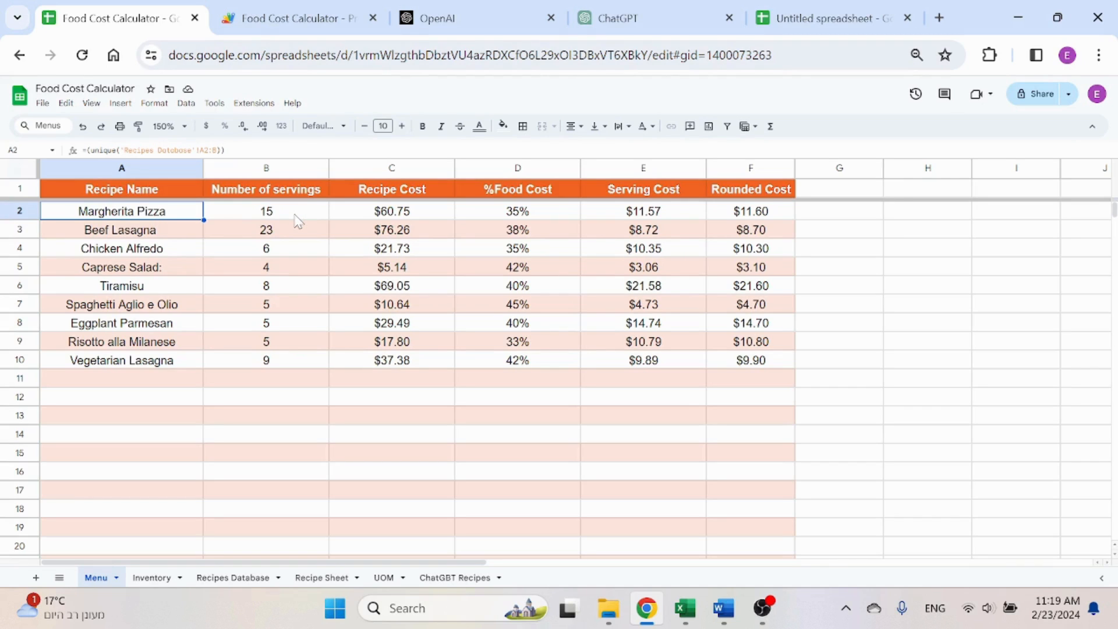
Examine the SUMIFS formula for Recipe Cost in Menu cell C2 and the Ingredient Cost column it sums on Recipes Database
left_click(431, 216)
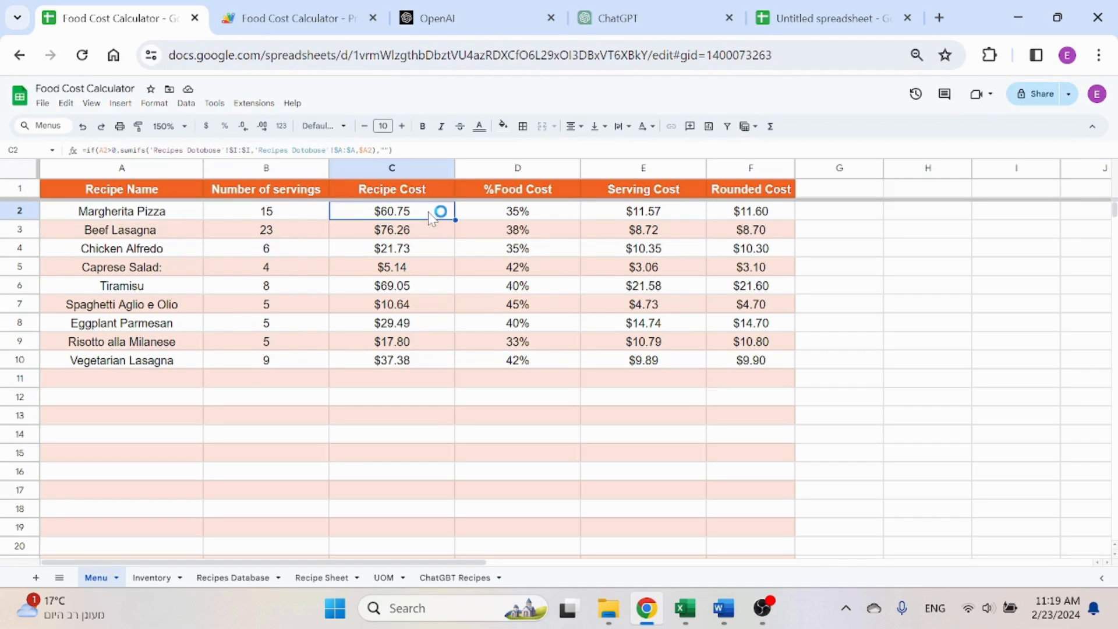
left_click(411, 153)
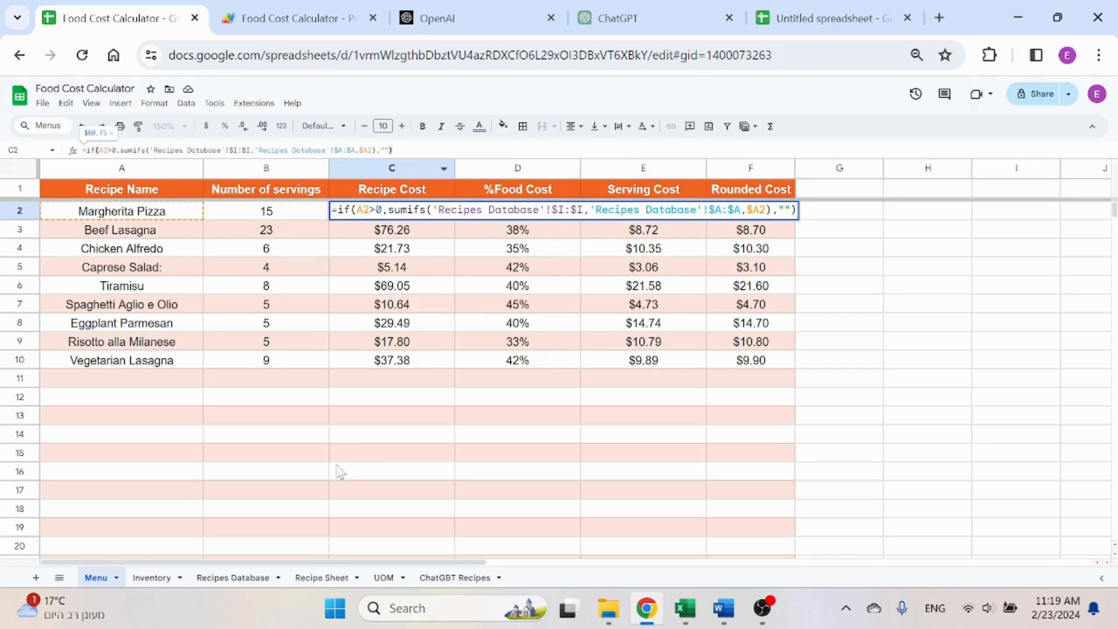
key("Escape")
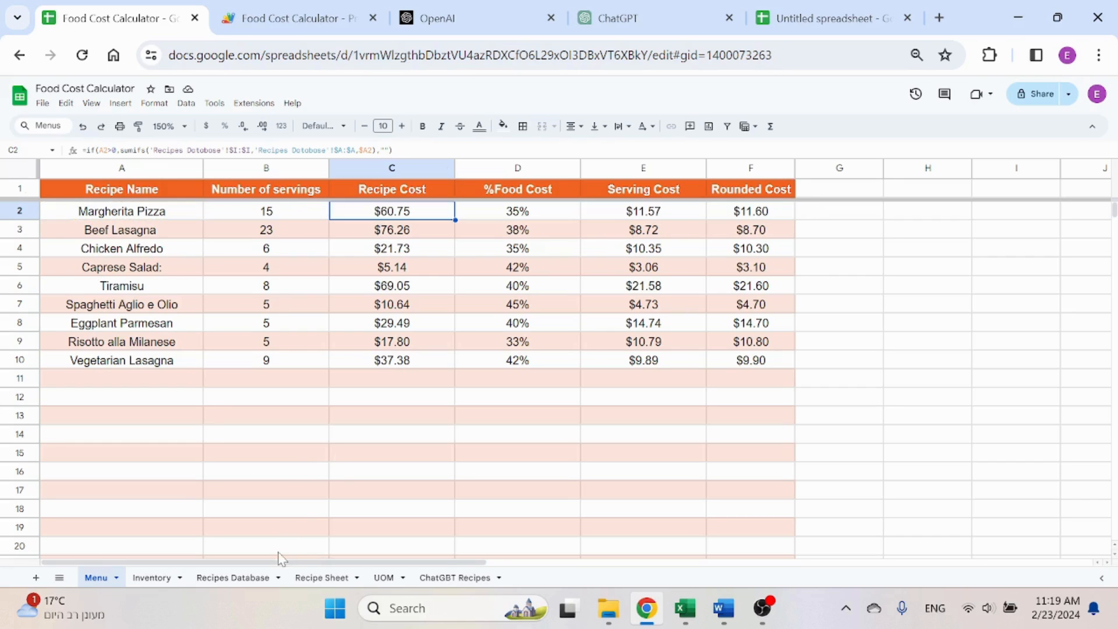
left_click(233, 577)
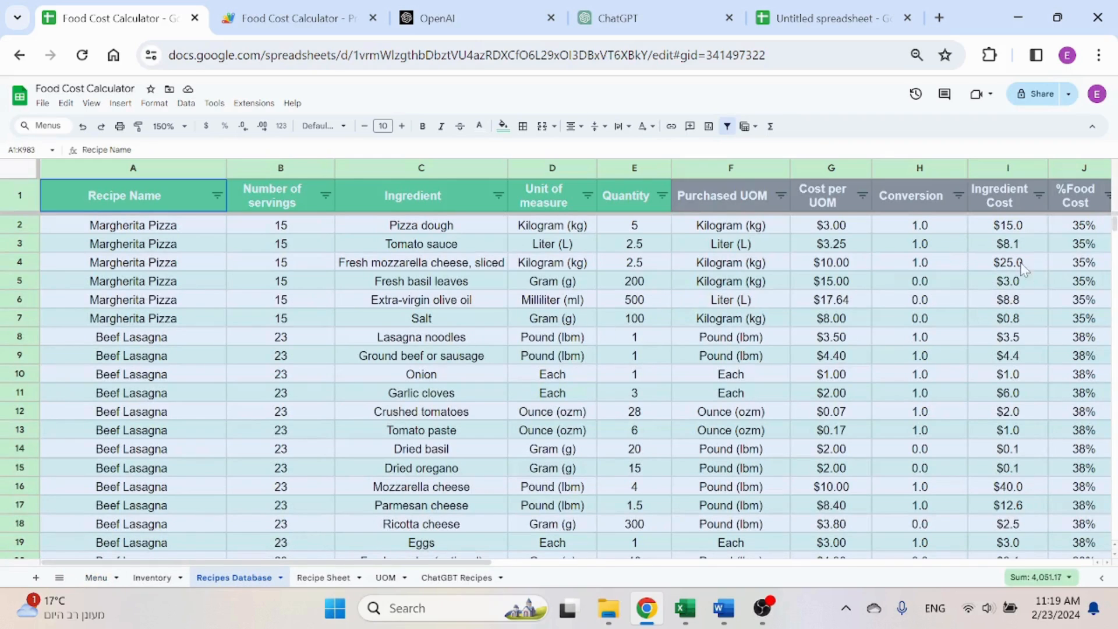
left_click(989, 245)
key("Right")
key("Right")
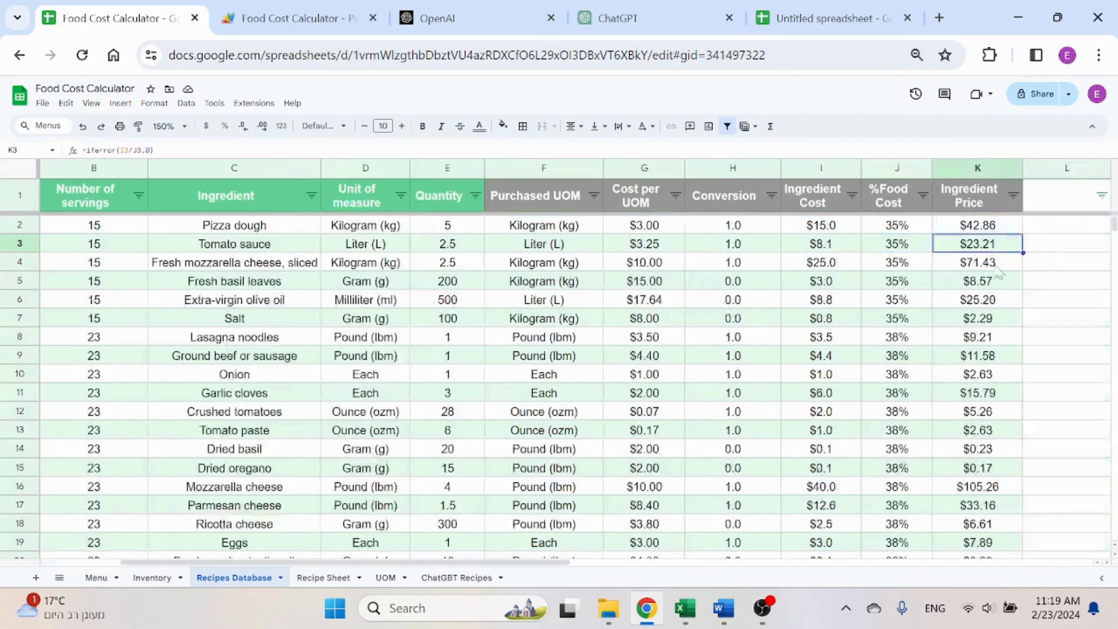
left_click(824, 169)
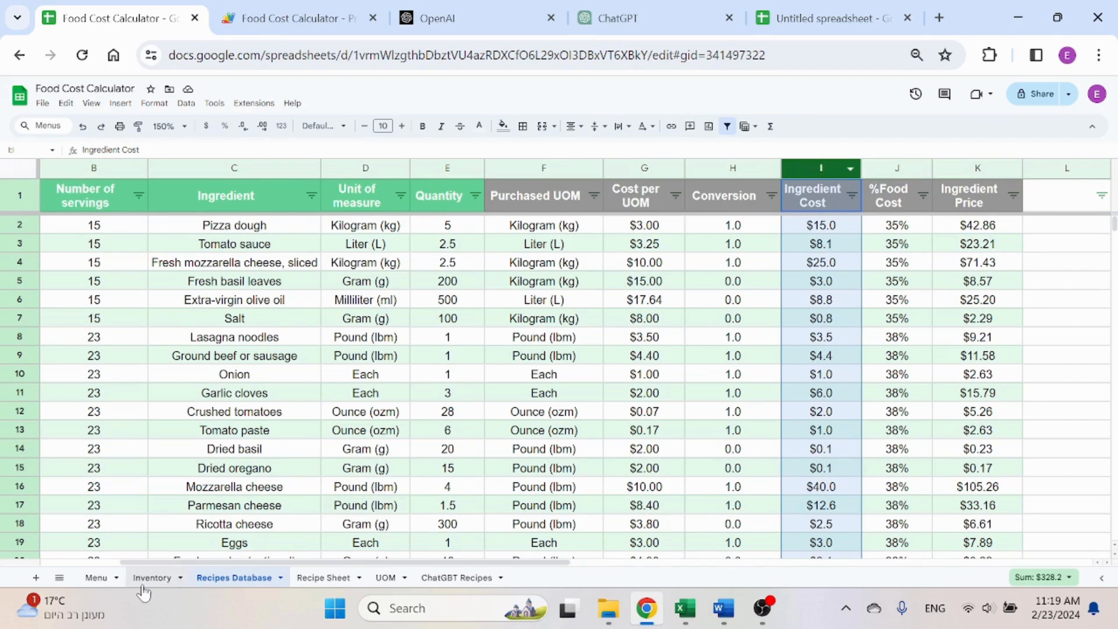
left_click(96, 578)
left_click(413, 218)
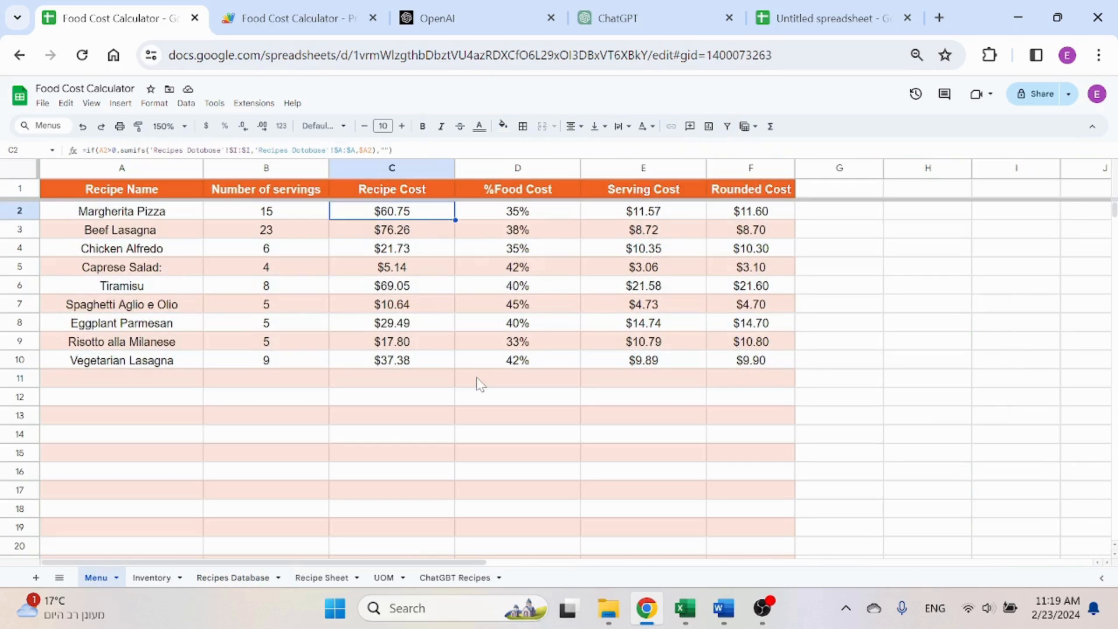
Set the %Food Cost of Margherita Pizza on the Menu sheet to 37%
left_click(535, 210)
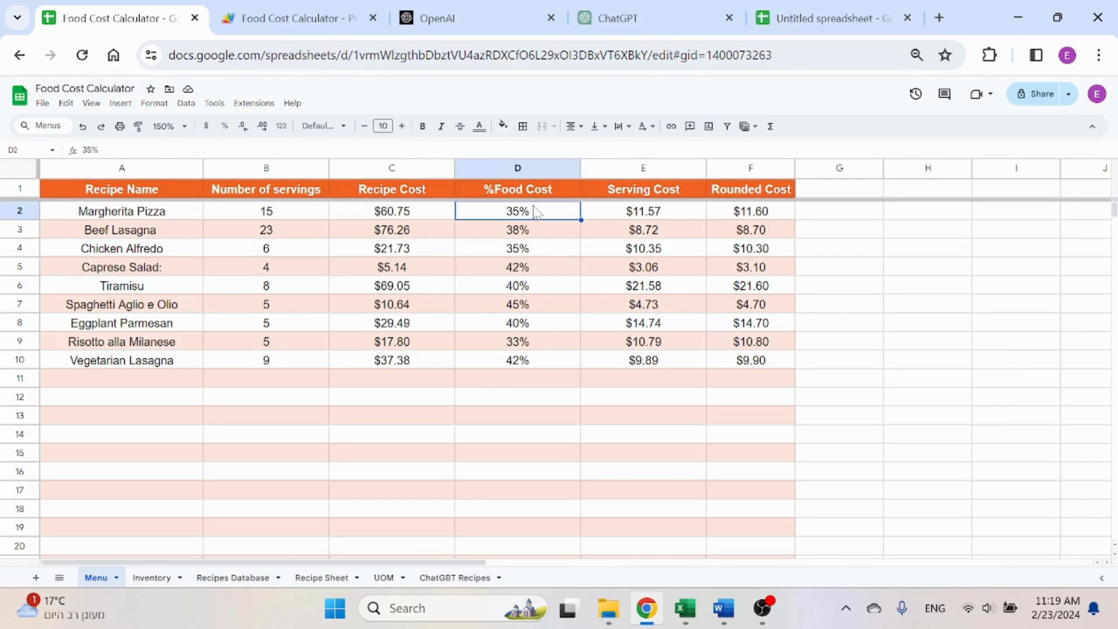
type("37")
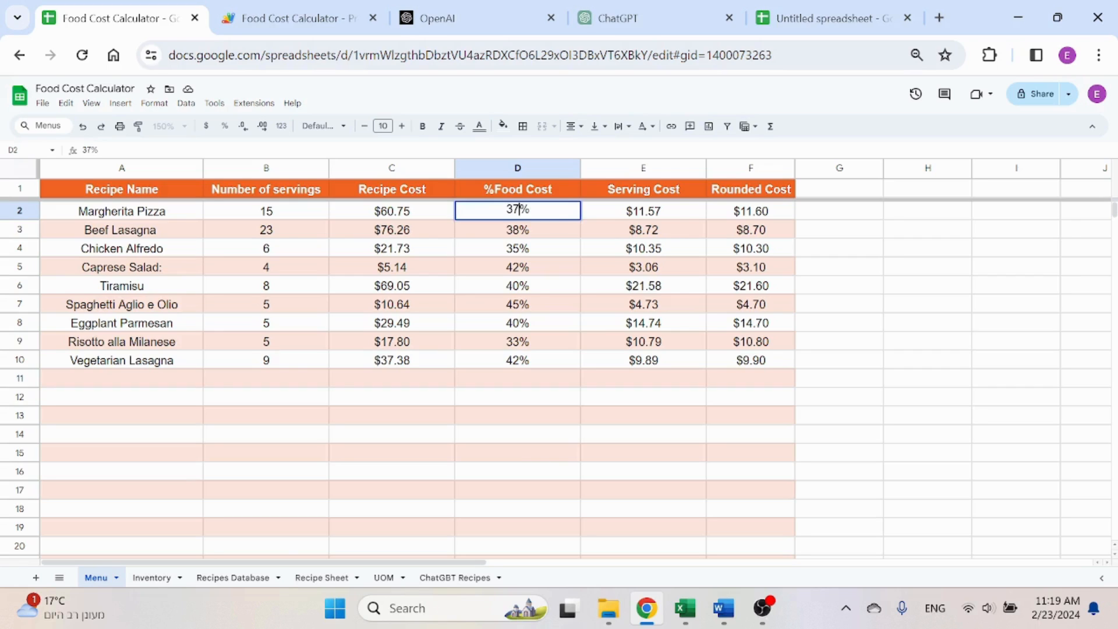
key("Return")
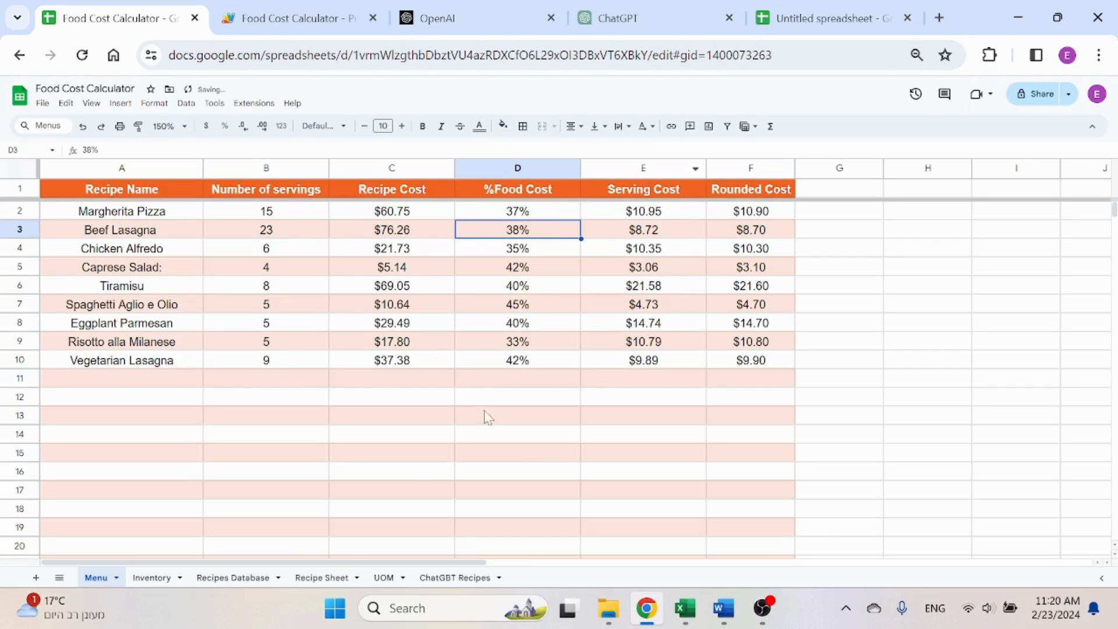
Check the %Food Cost and Ingredient Price columns for the Margherita Pizza ingredients on Recipes Database
left_click(250, 578)
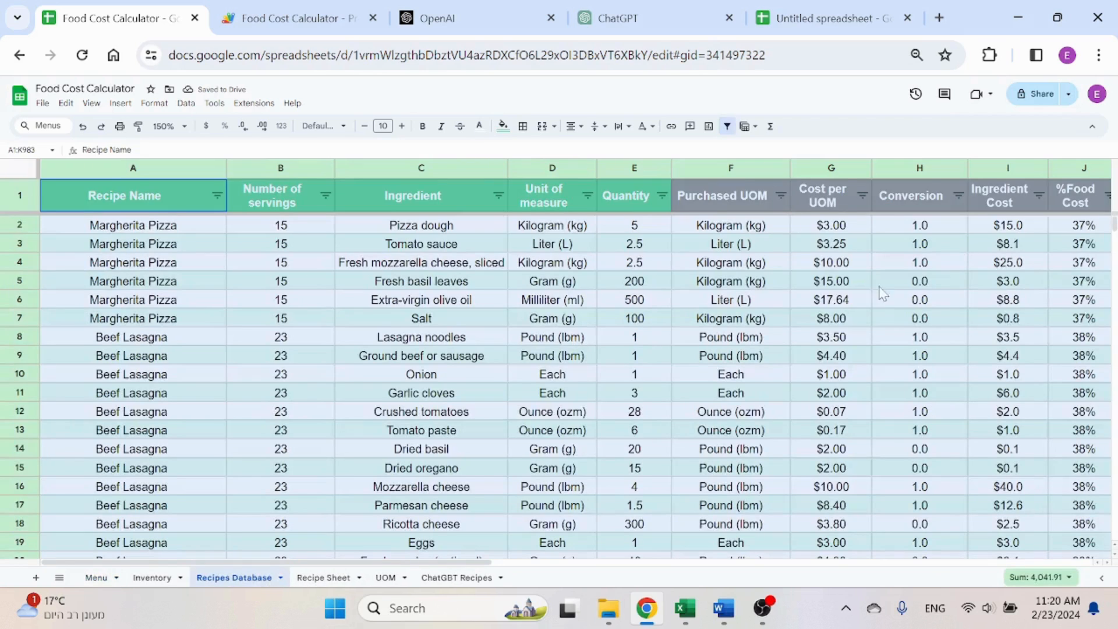
left_click(1092, 251)
scroll(1089, 251, "right", 3)
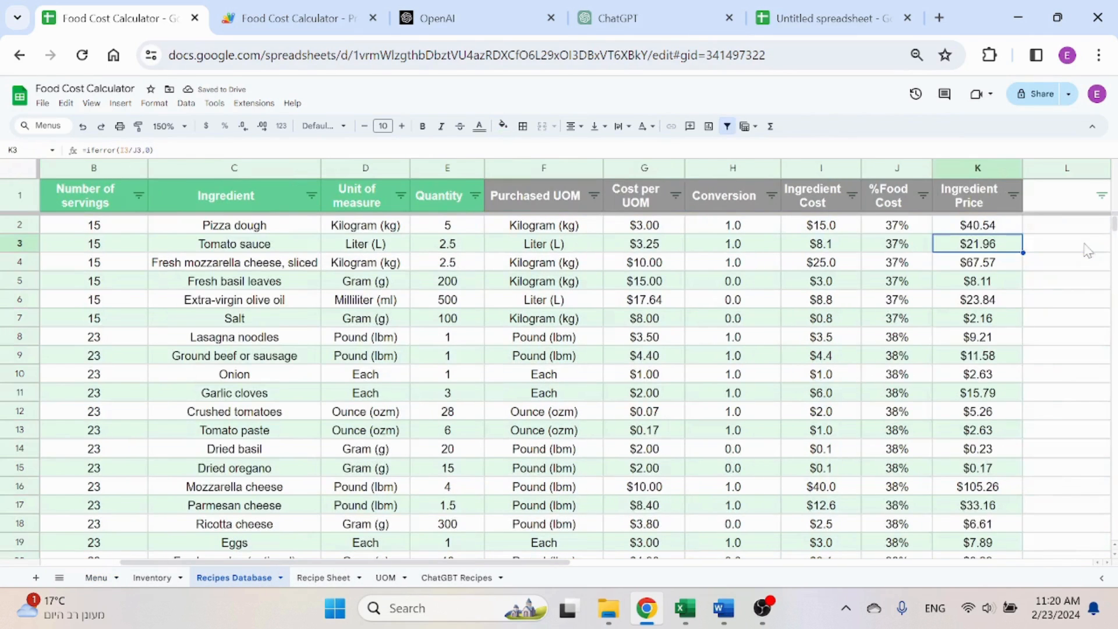
left_click(961, 170)
left_click(970, 230)
Examine the SUMIFS formula for Serving Cost in cell E2 of the Menu sheet
left_click(96, 577)
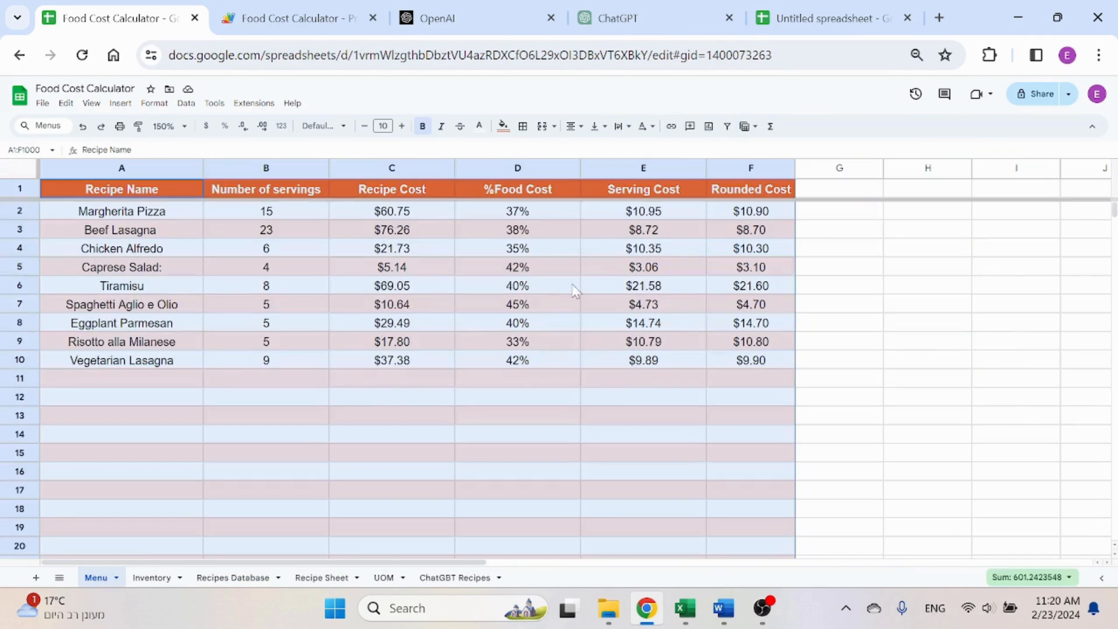
left_click(632, 216)
left_click(421, 150)
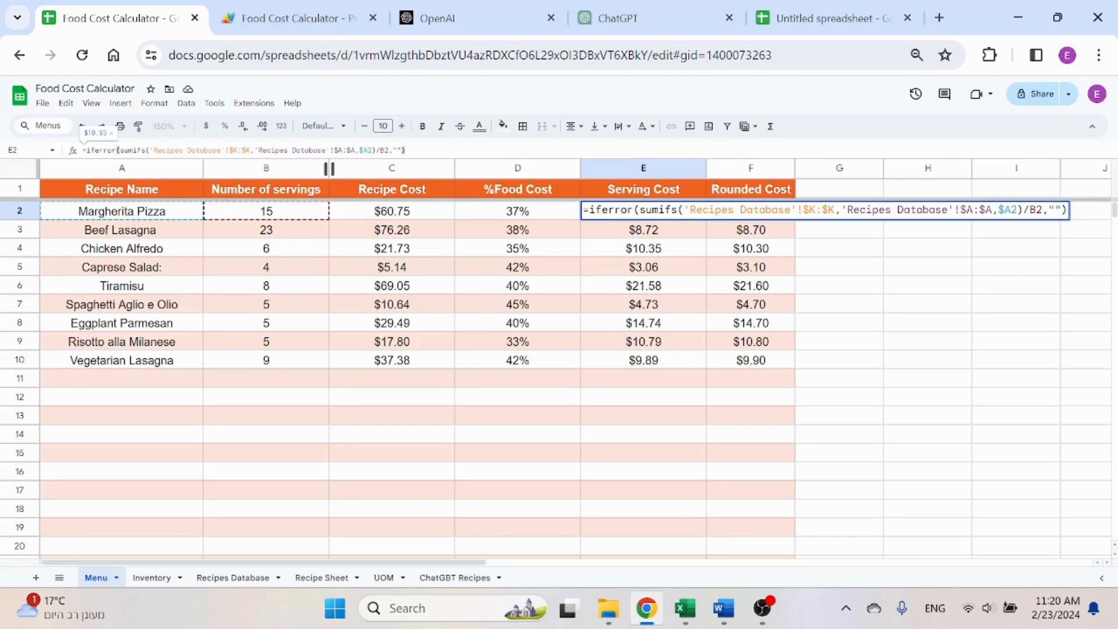
key("Escape")
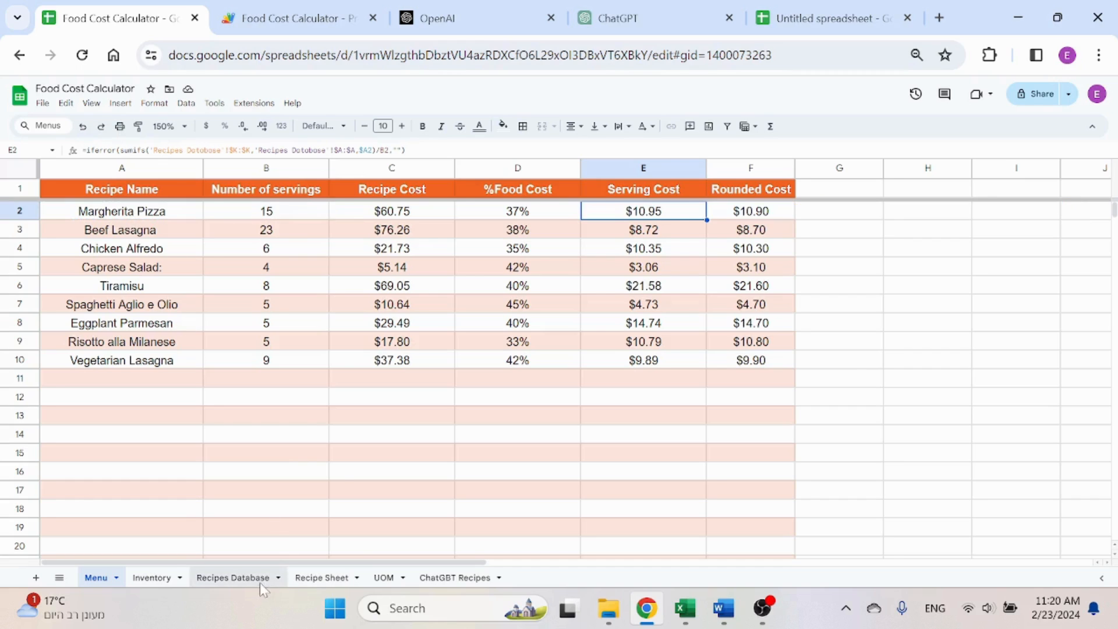
Compare the Recipes Database columns with the Serving Cost formula in Menu cell E2, and inspect the Rounded Cost formula in F2
left_click(225, 577)
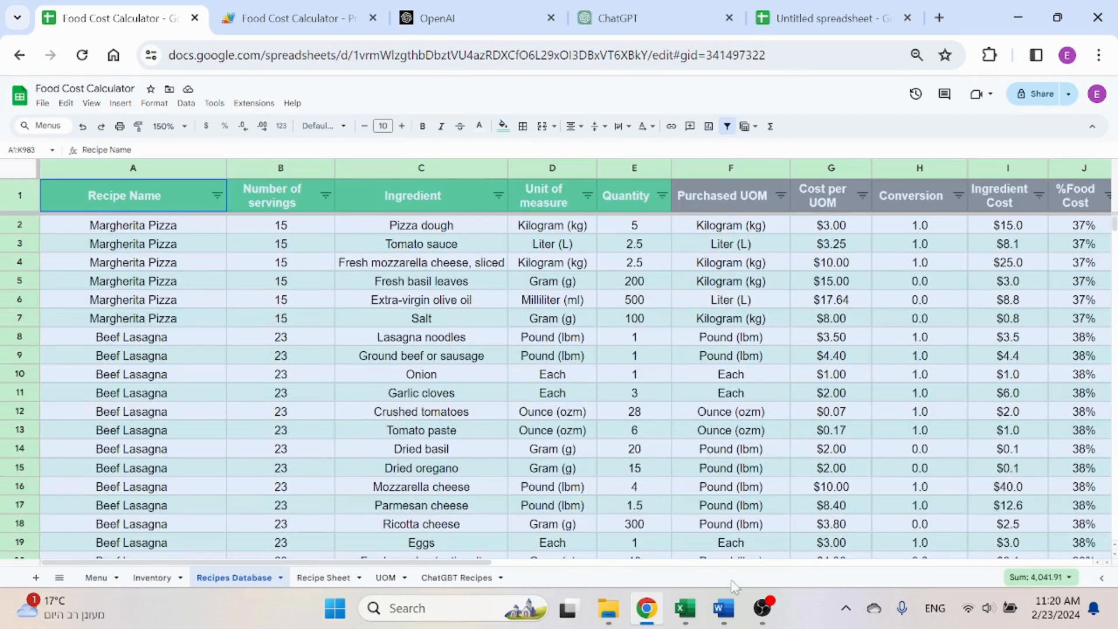
left_click(95, 578)
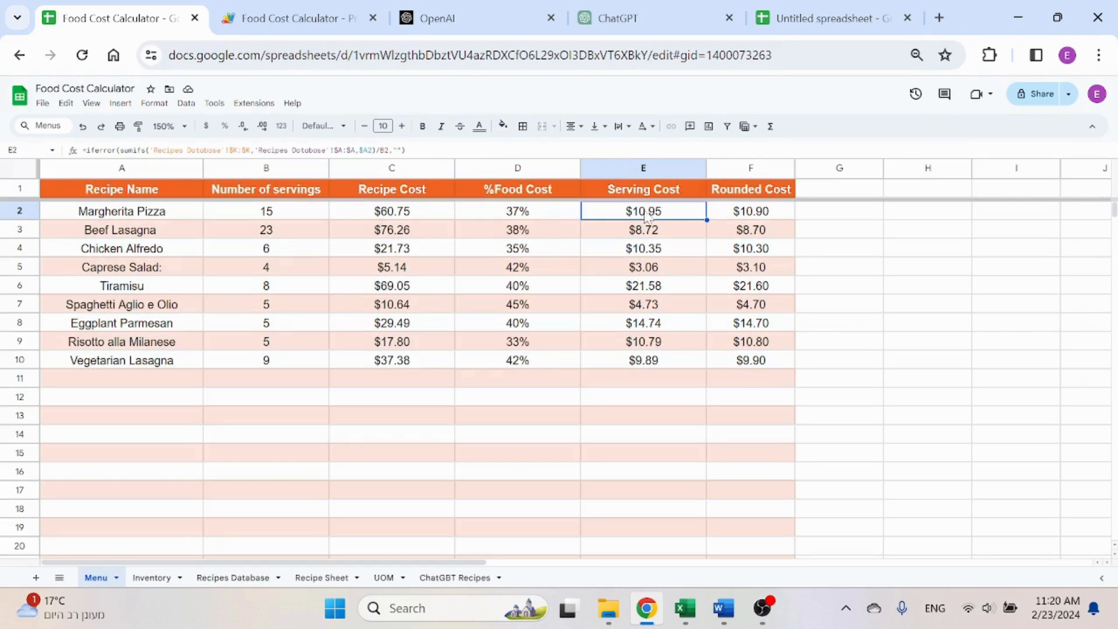
double_click(645, 214)
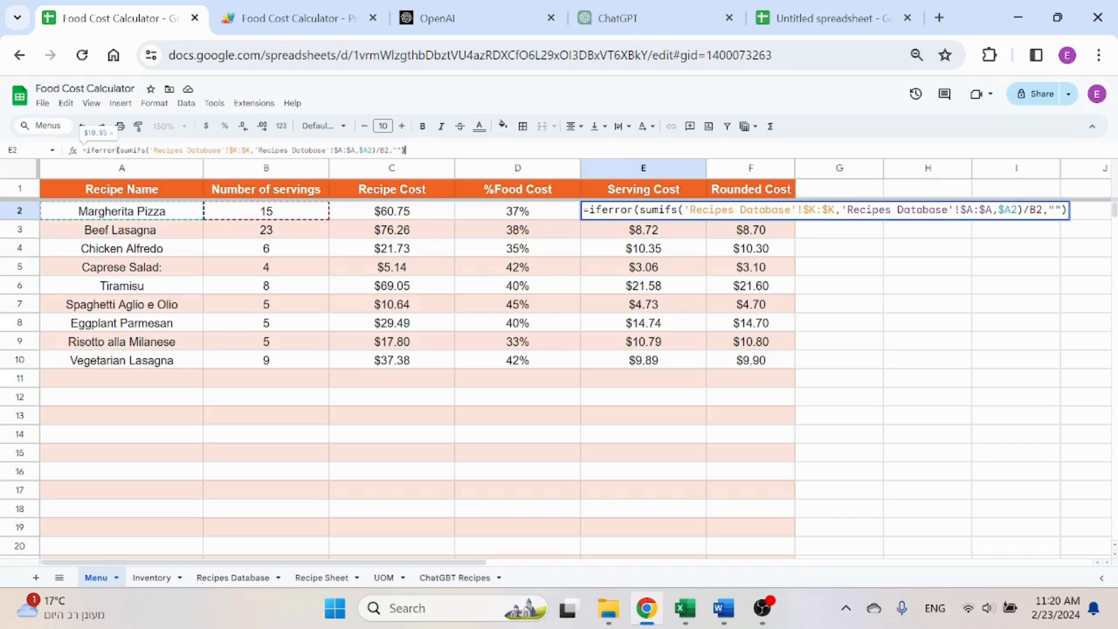
key("Escape")
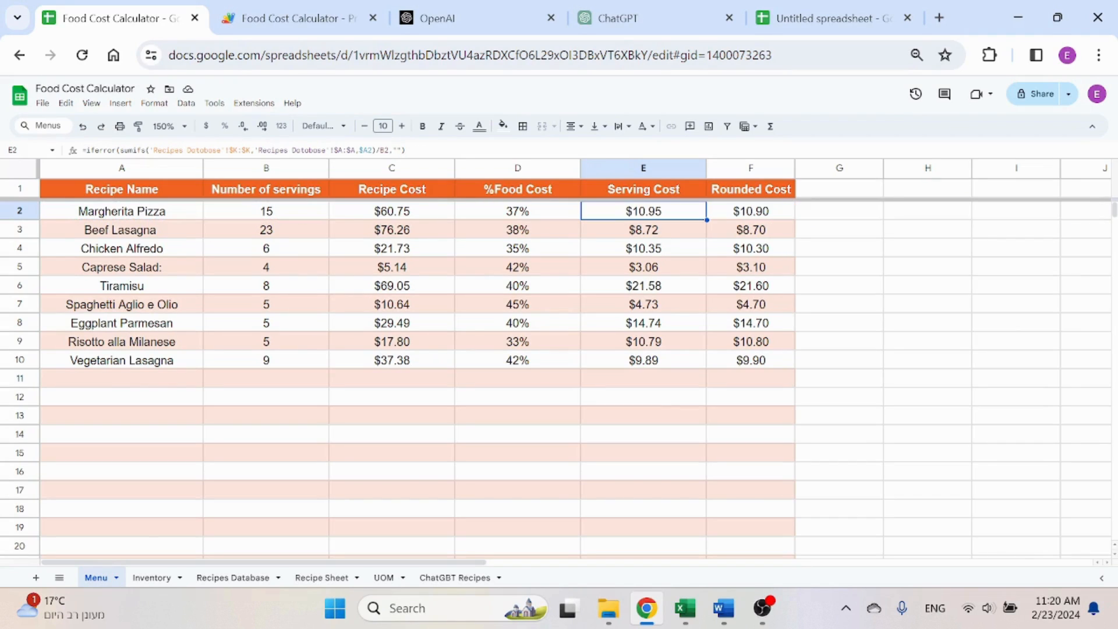
left_click(767, 213)
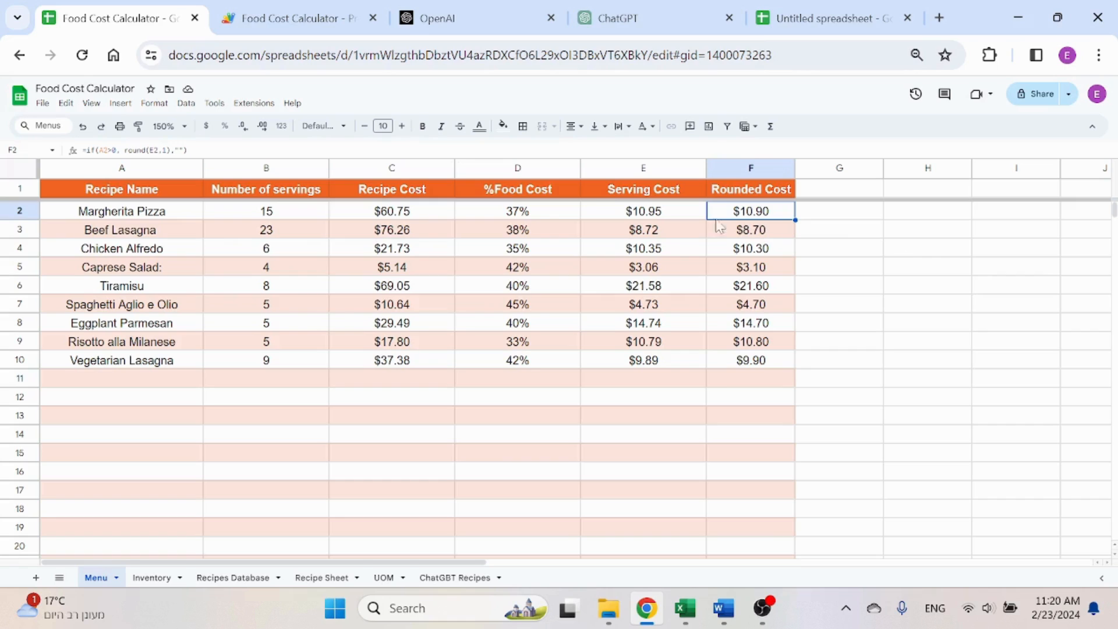
Try rounding to 0 decimal places in the Menu sheet's Rounded Cost formula in F2 and fill it down to F10
left_click(166, 150)
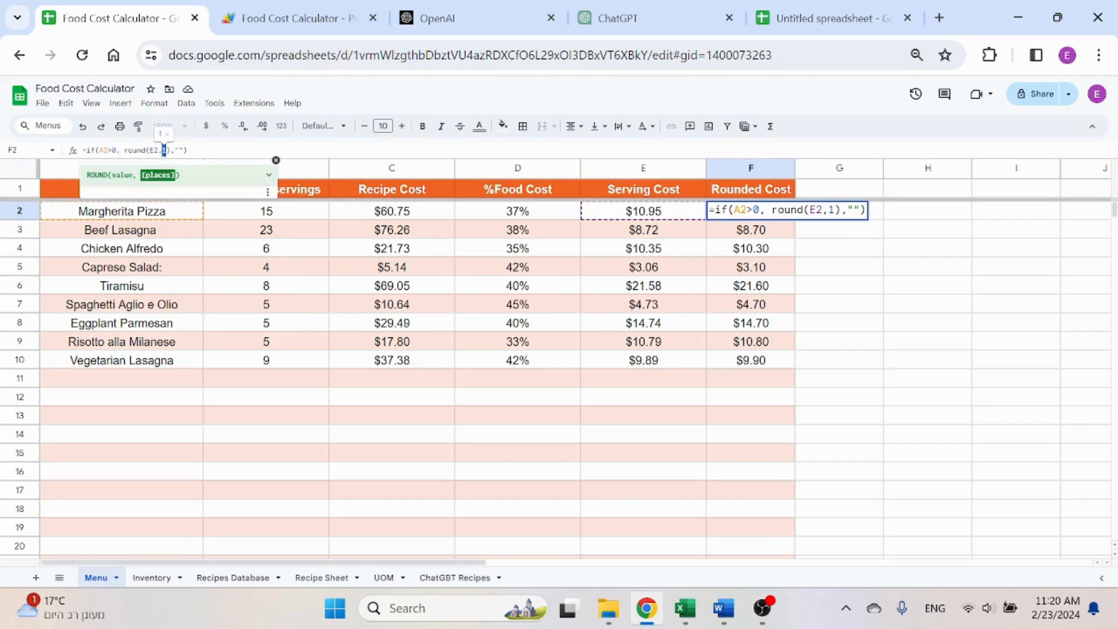
type("0")
key("Return")
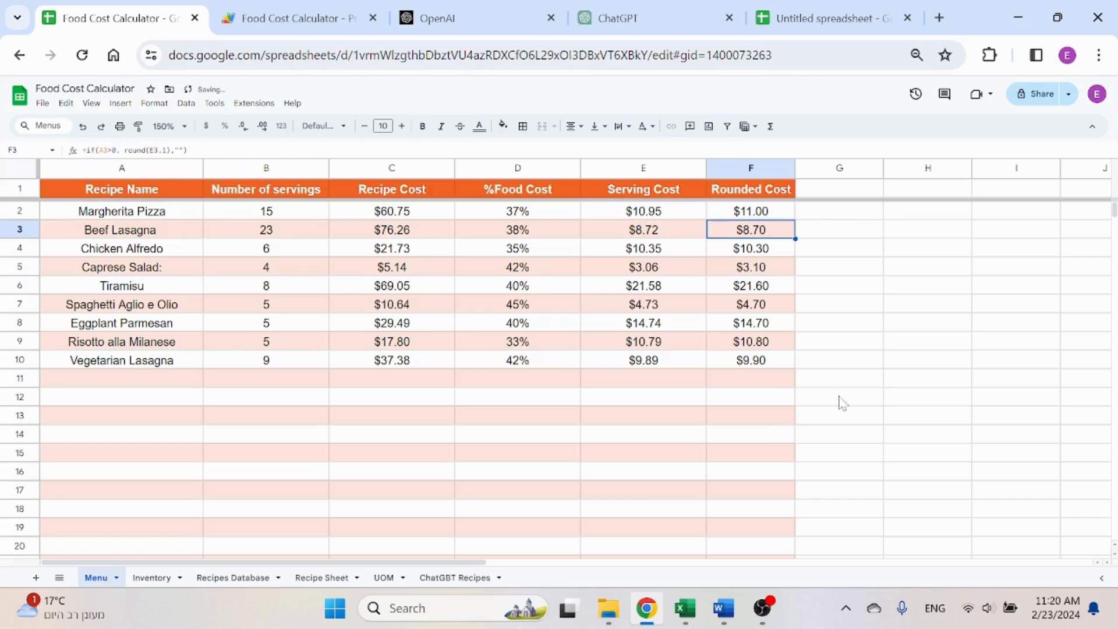
key("Up")
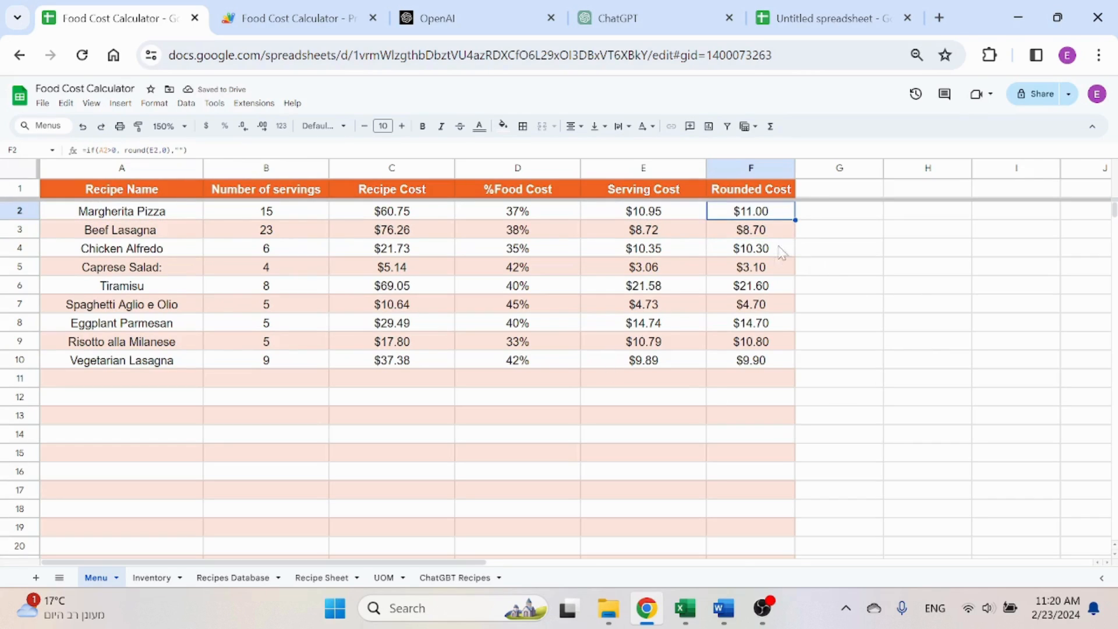
left_click_drag(794, 218, 781, 362)
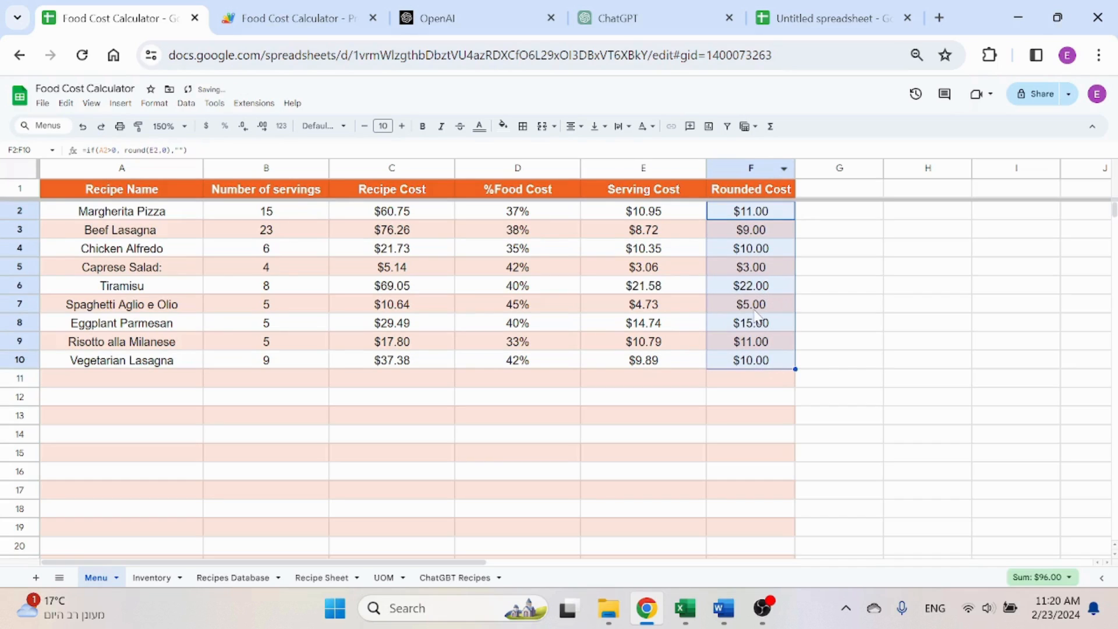
Undo the zero-decimal rounding change in the Rounded Cost column
key("ctrl+z")
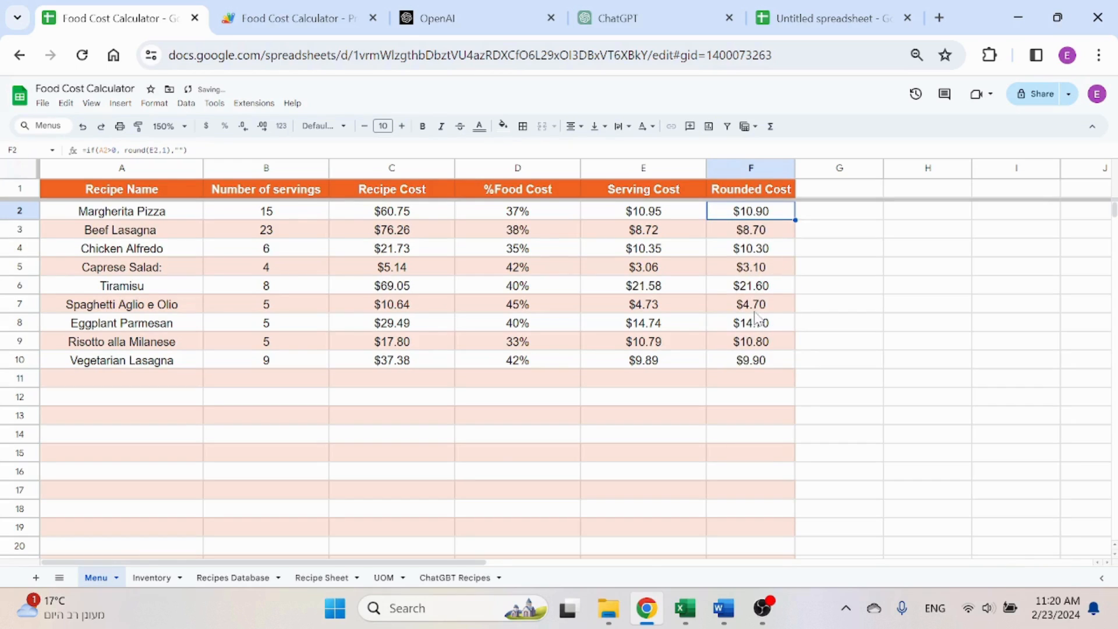
left_click(768, 400)
left_click(780, 321)
left_click(889, 326)
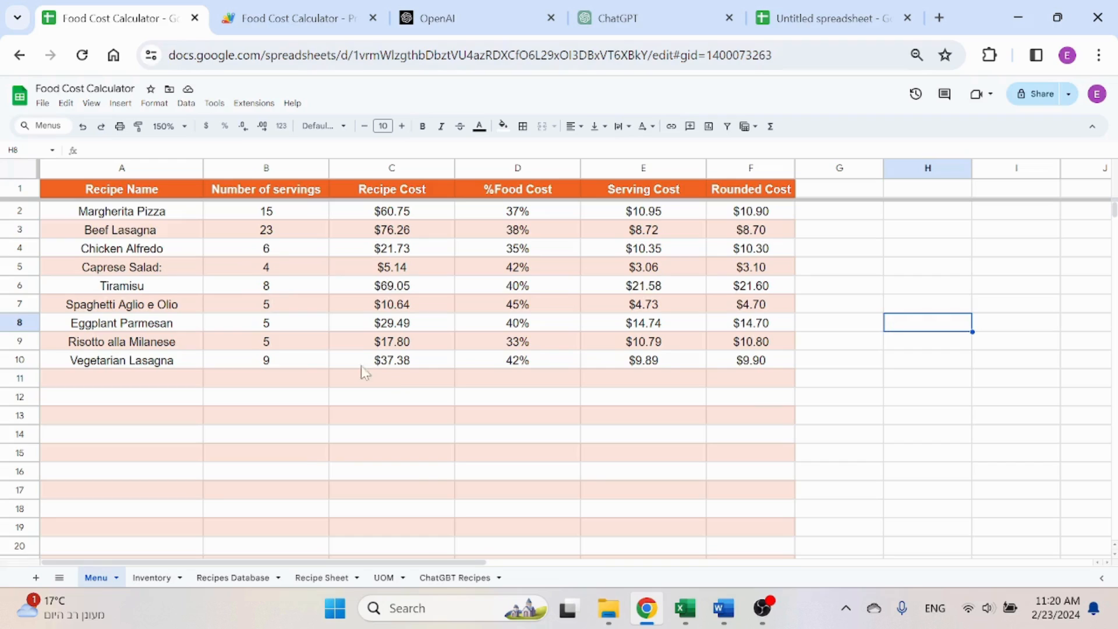
Review the Recipe Sheet, Recipes Database, Inventory and Menu sheets to see how their data connects
left_click(336, 576)
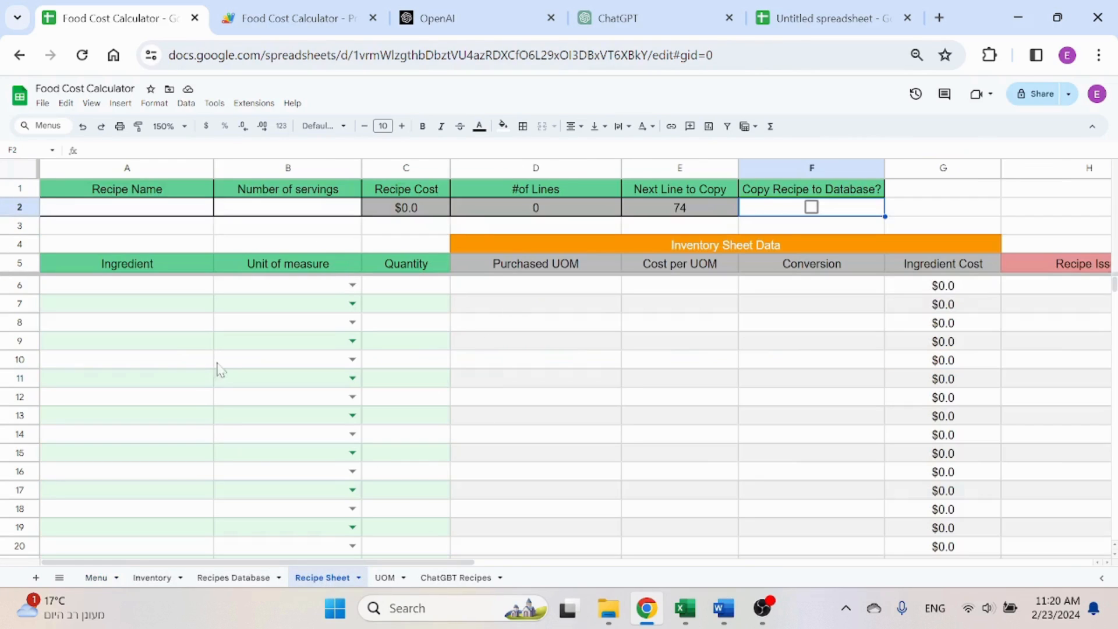
left_click(259, 576)
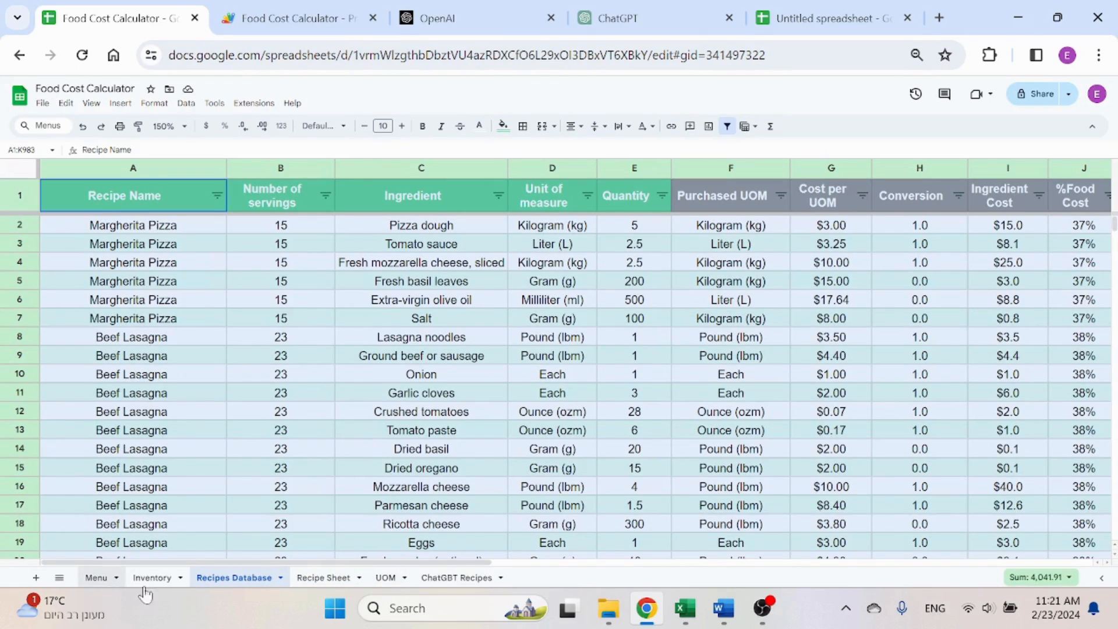
left_click(150, 578)
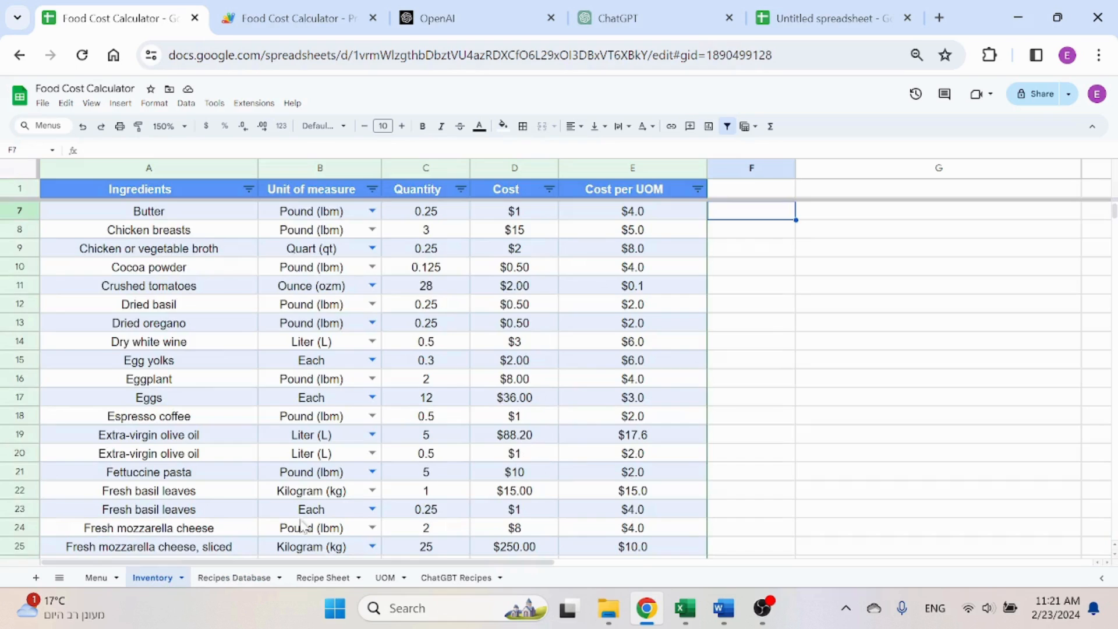
left_click(94, 577)
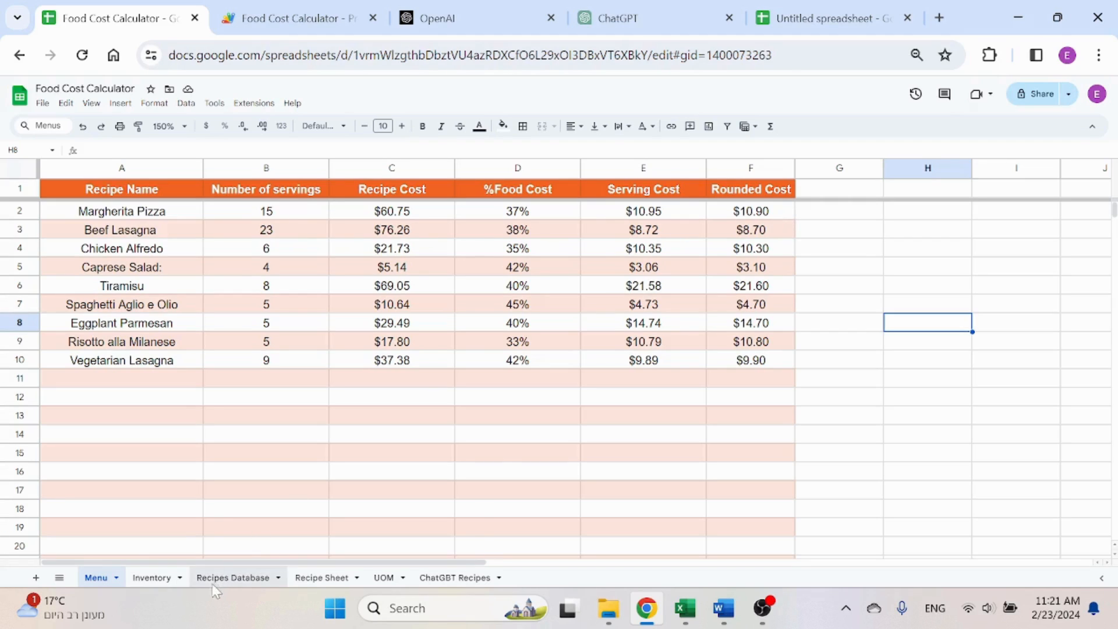
left_click(150, 578)
scroll(226, 462, "up", 1)
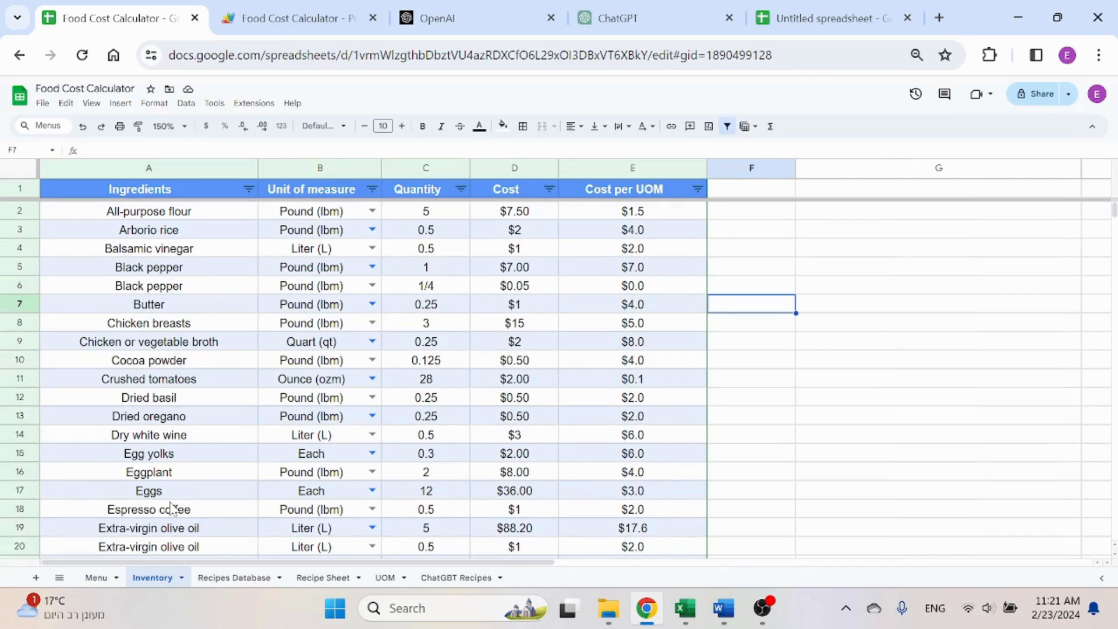
left_click(234, 577)
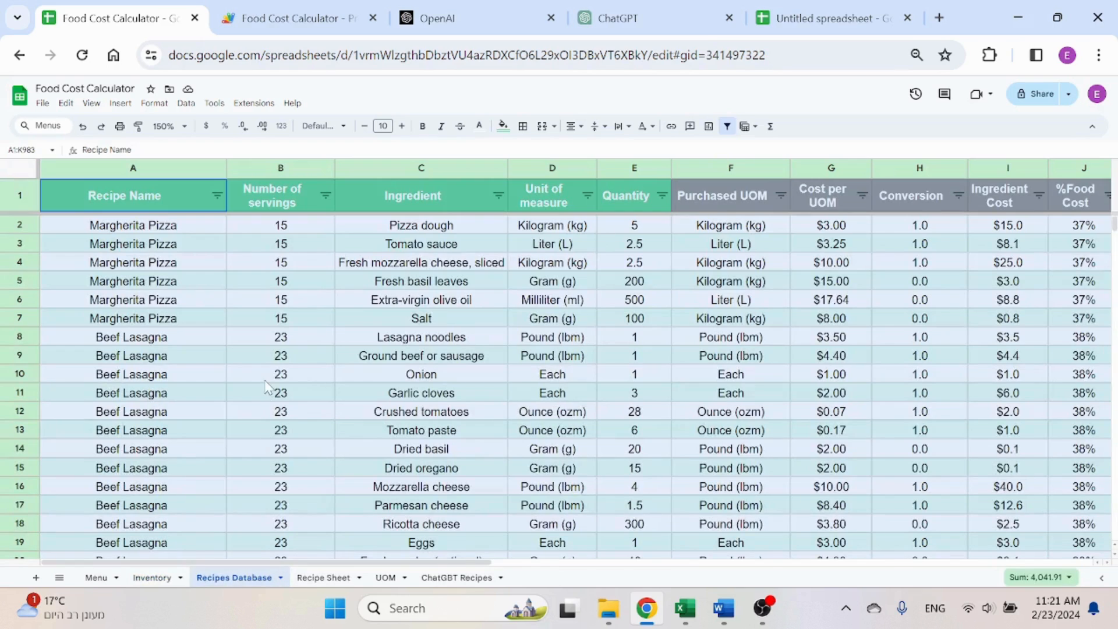
Set the Cost of Pizza dough on the Inventory sheet to $200 and check the Margherita Pizza costs on Menu
left_click(151, 577)
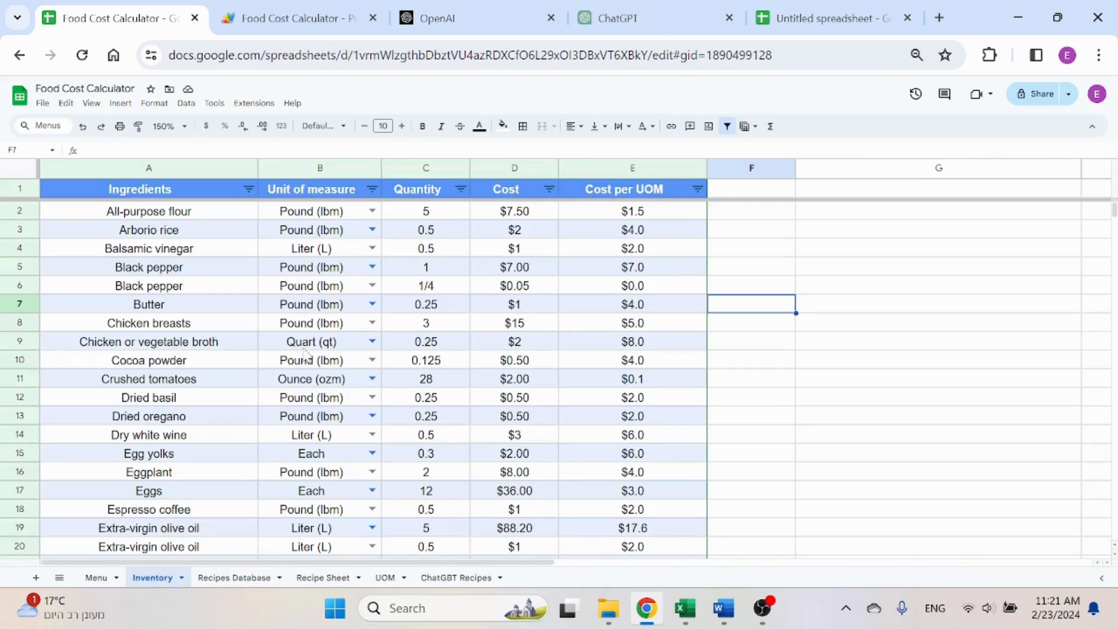
scroll(242, 387, "down", 14)
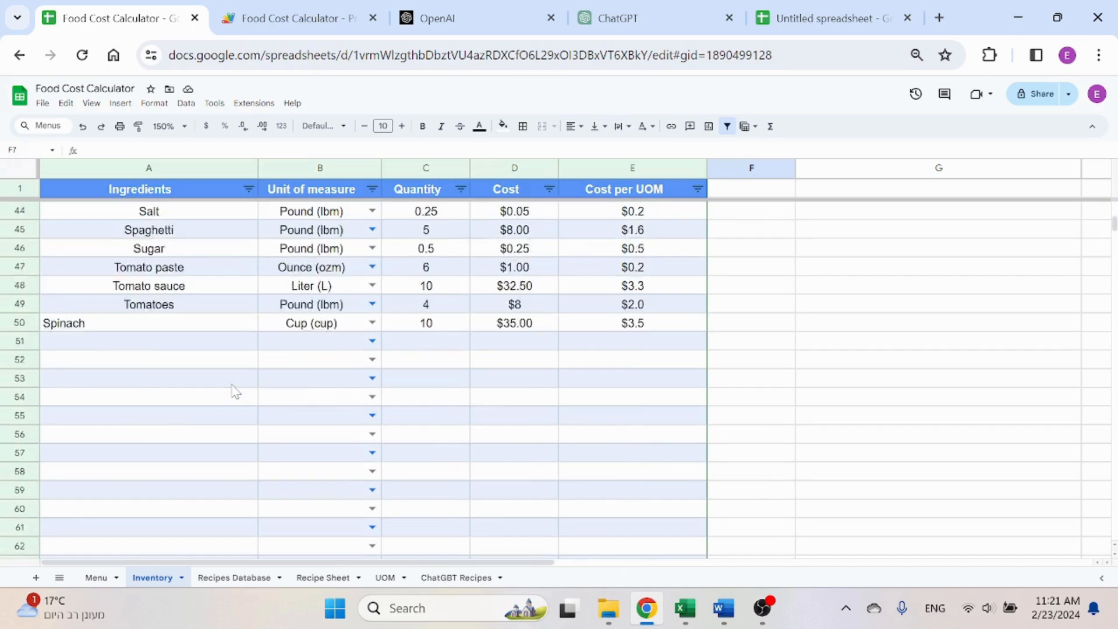
scroll(235, 391, "up", 3)
left_click(213, 348)
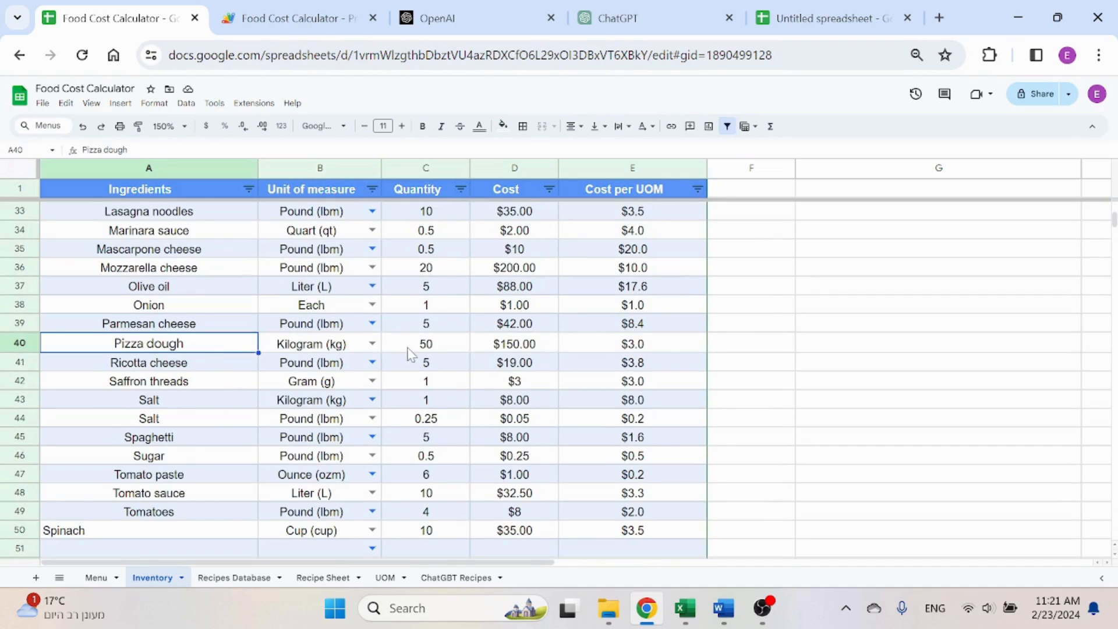
left_click(453, 346)
left_click(536, 350)
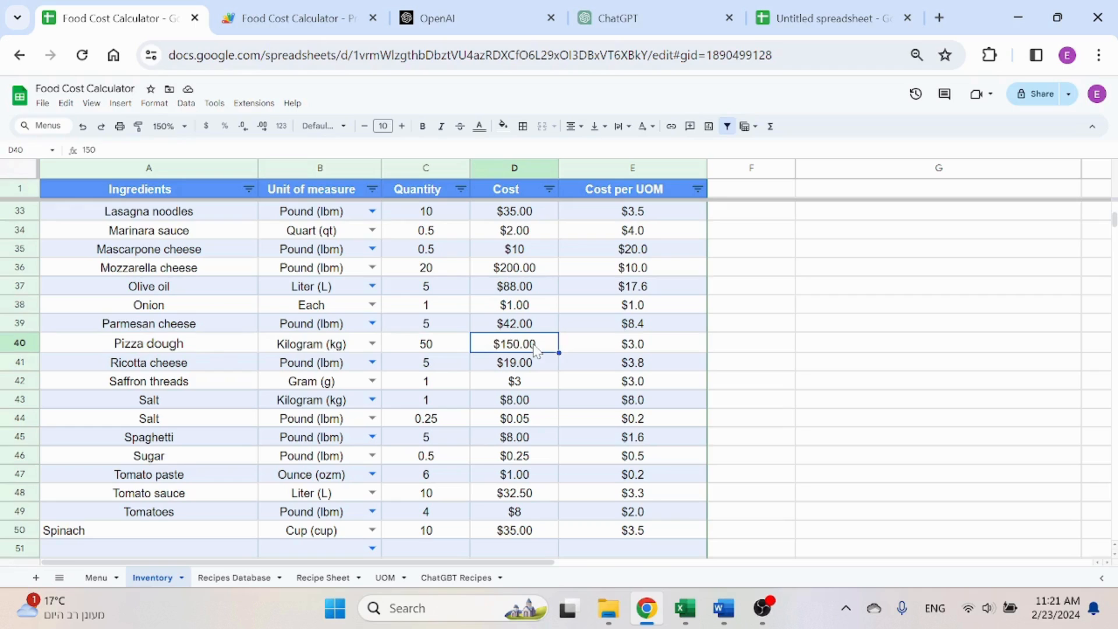
type("200")
key("Return")
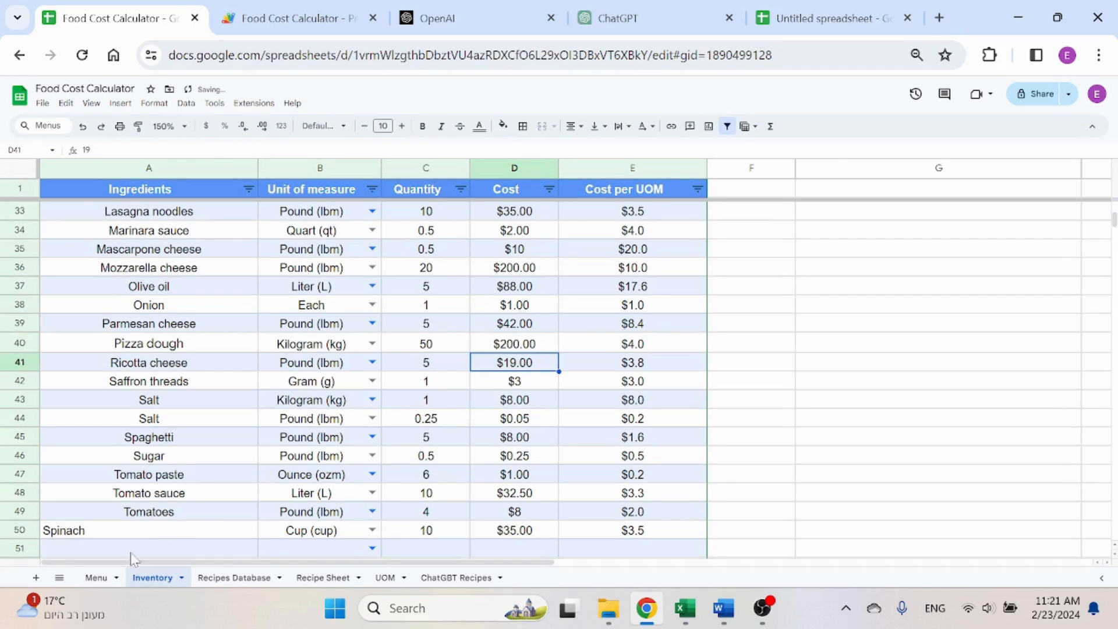
left_click(96, 578)
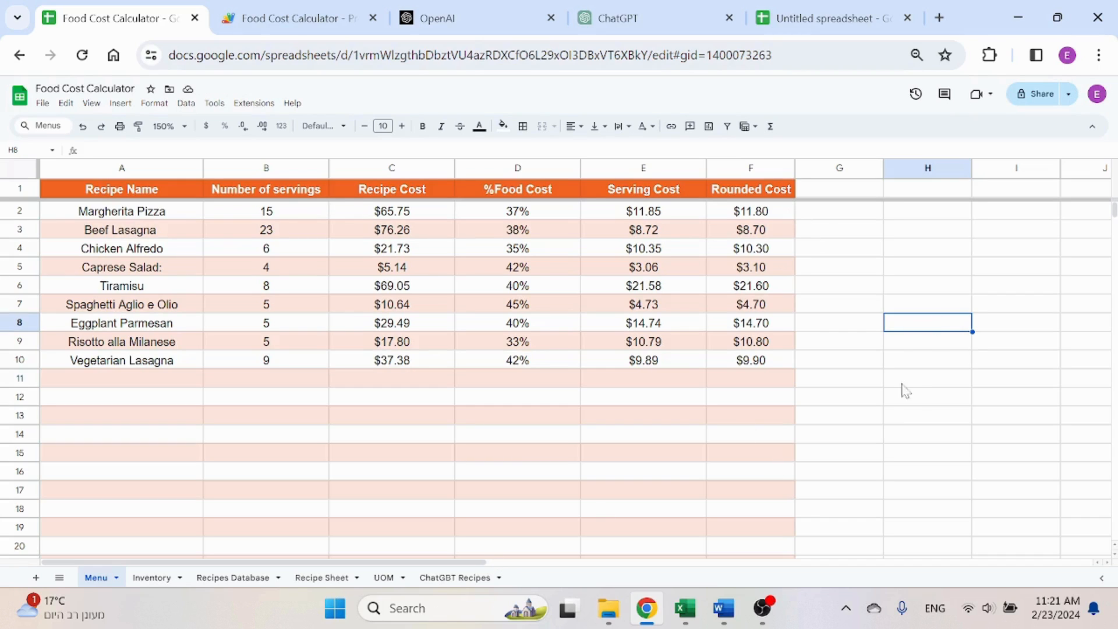
Set the Quantity of Pizza dough for Margherita Pizza on Recipes Database to 4.5
left_click(247, 578)
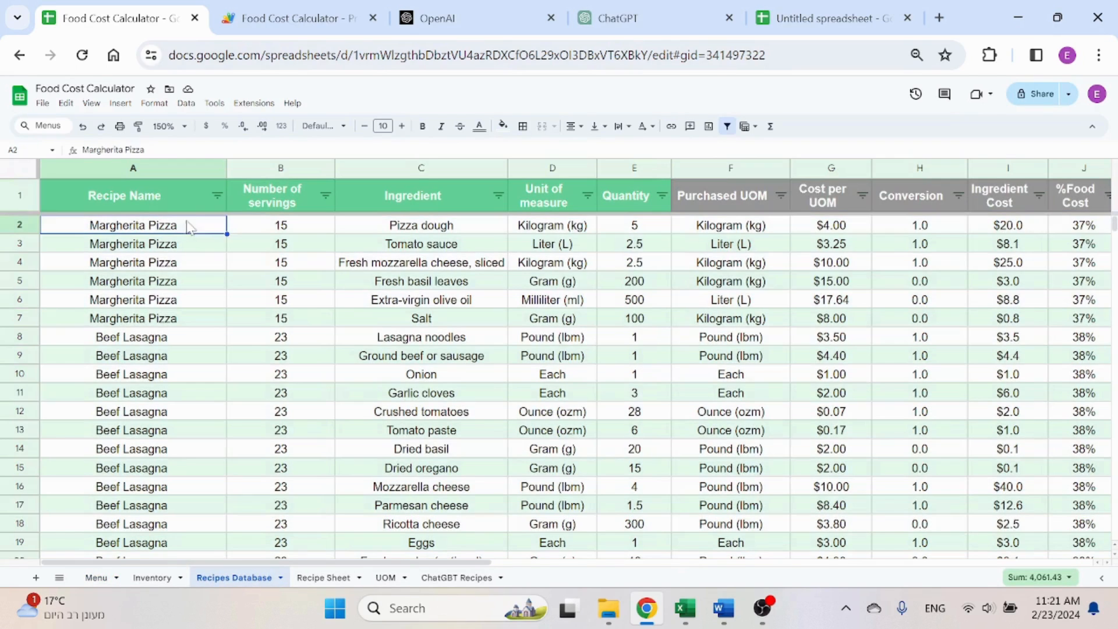
left_click(465, 232)
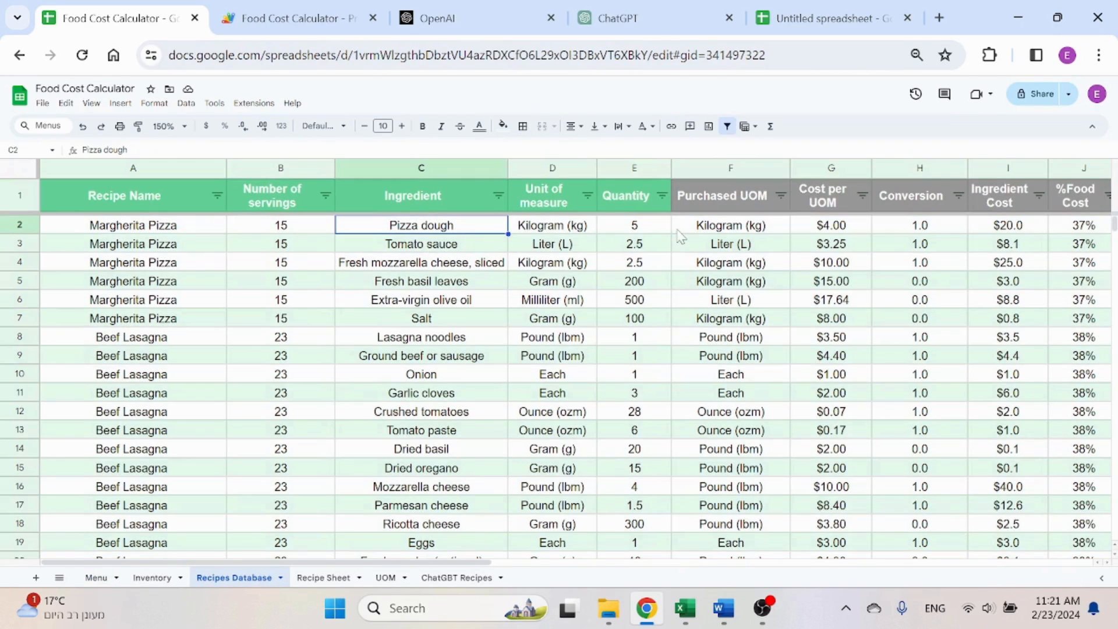
left_click(641, 228)
type("4.")
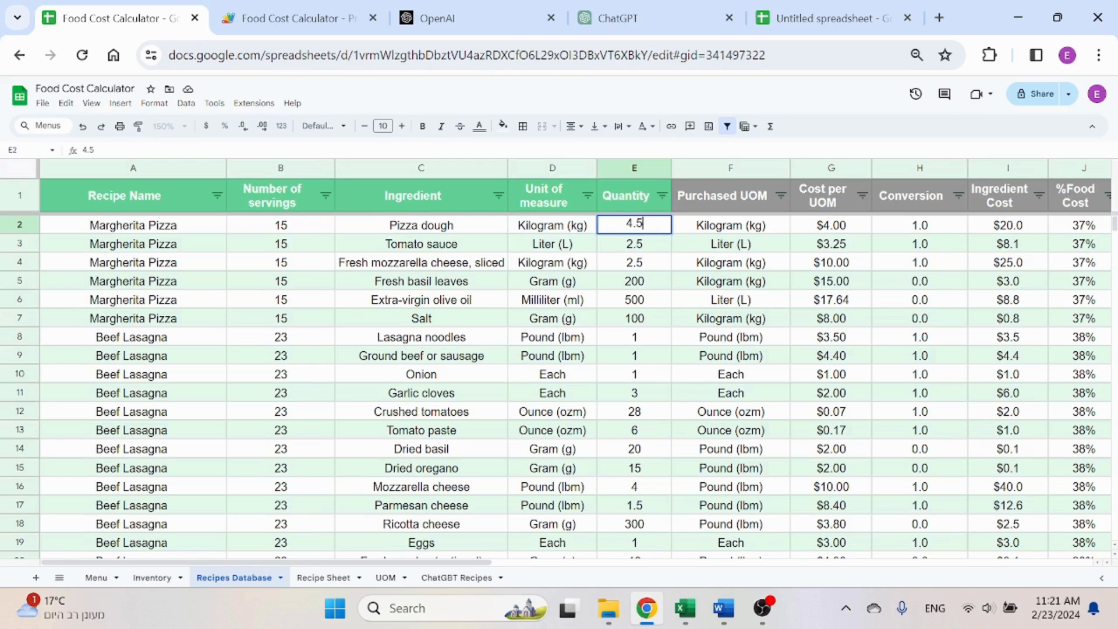
key("Return")
left_click(641, 229)
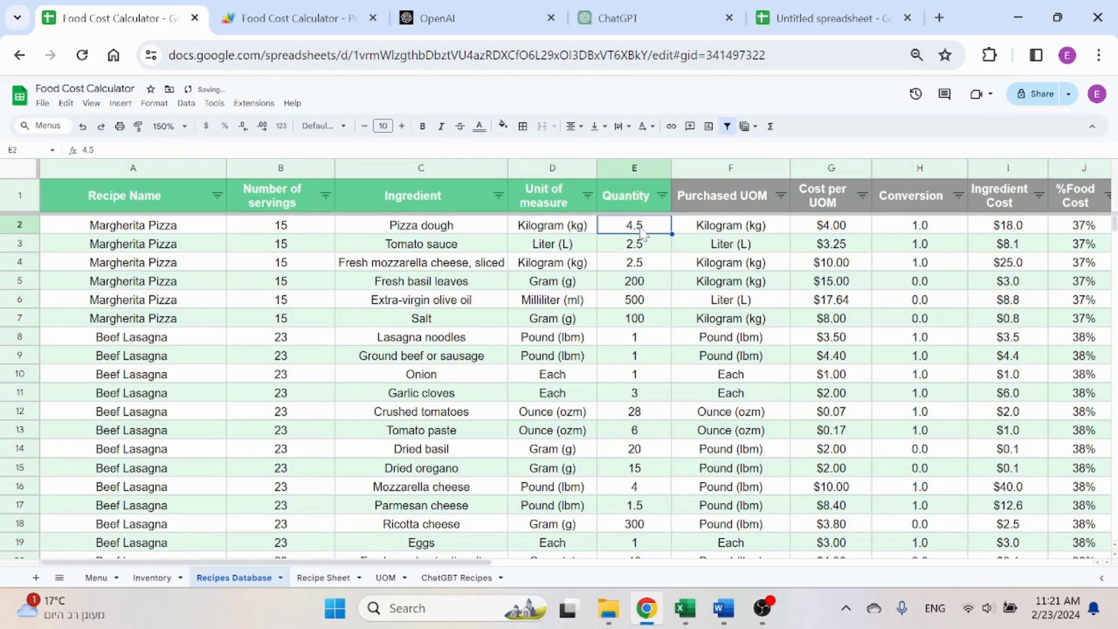
key("ctrl+z")
key("ctrl+y")
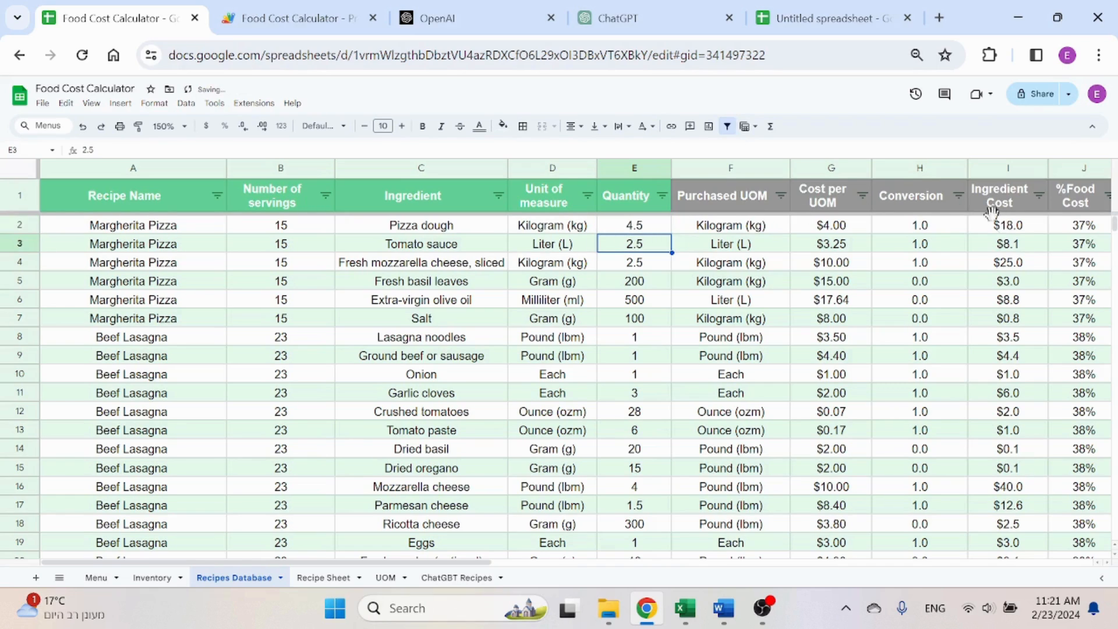
Check the Pizza dough Ingredient Cost on Recipes Database and the Margherita Pizza costs on the Menu sheet
left_click(1013, 228)
left_click(96, 577)
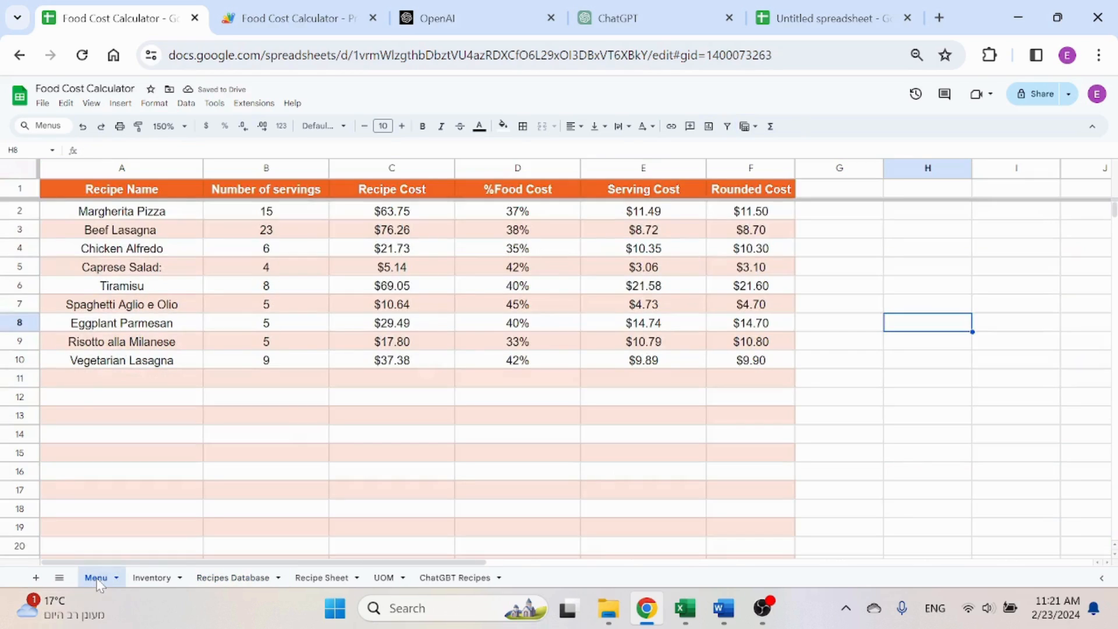
left_click(836, 326)
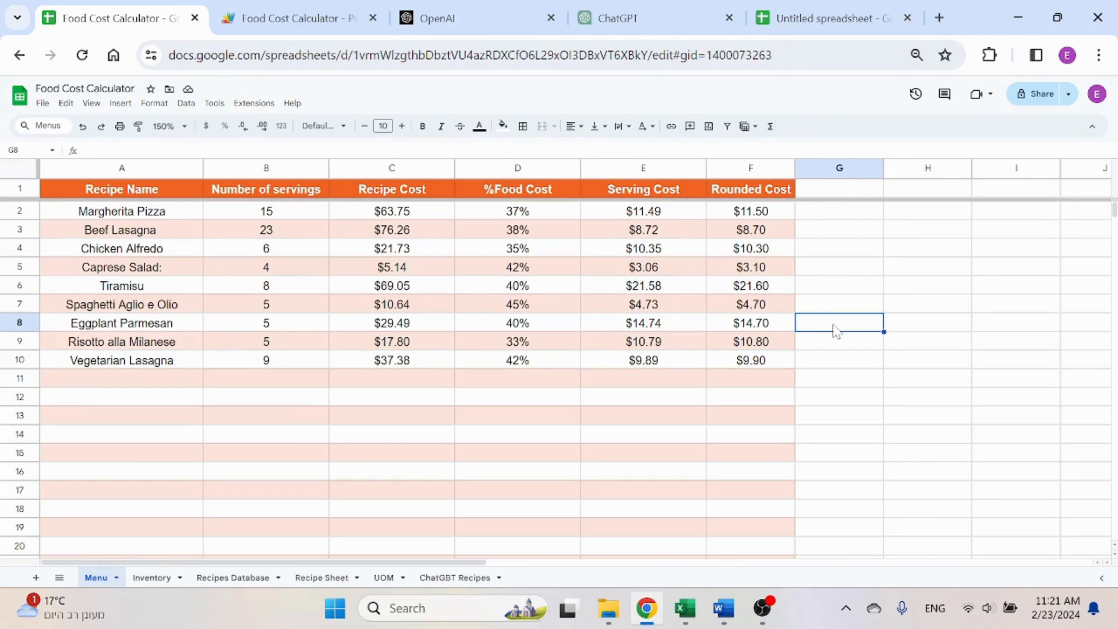